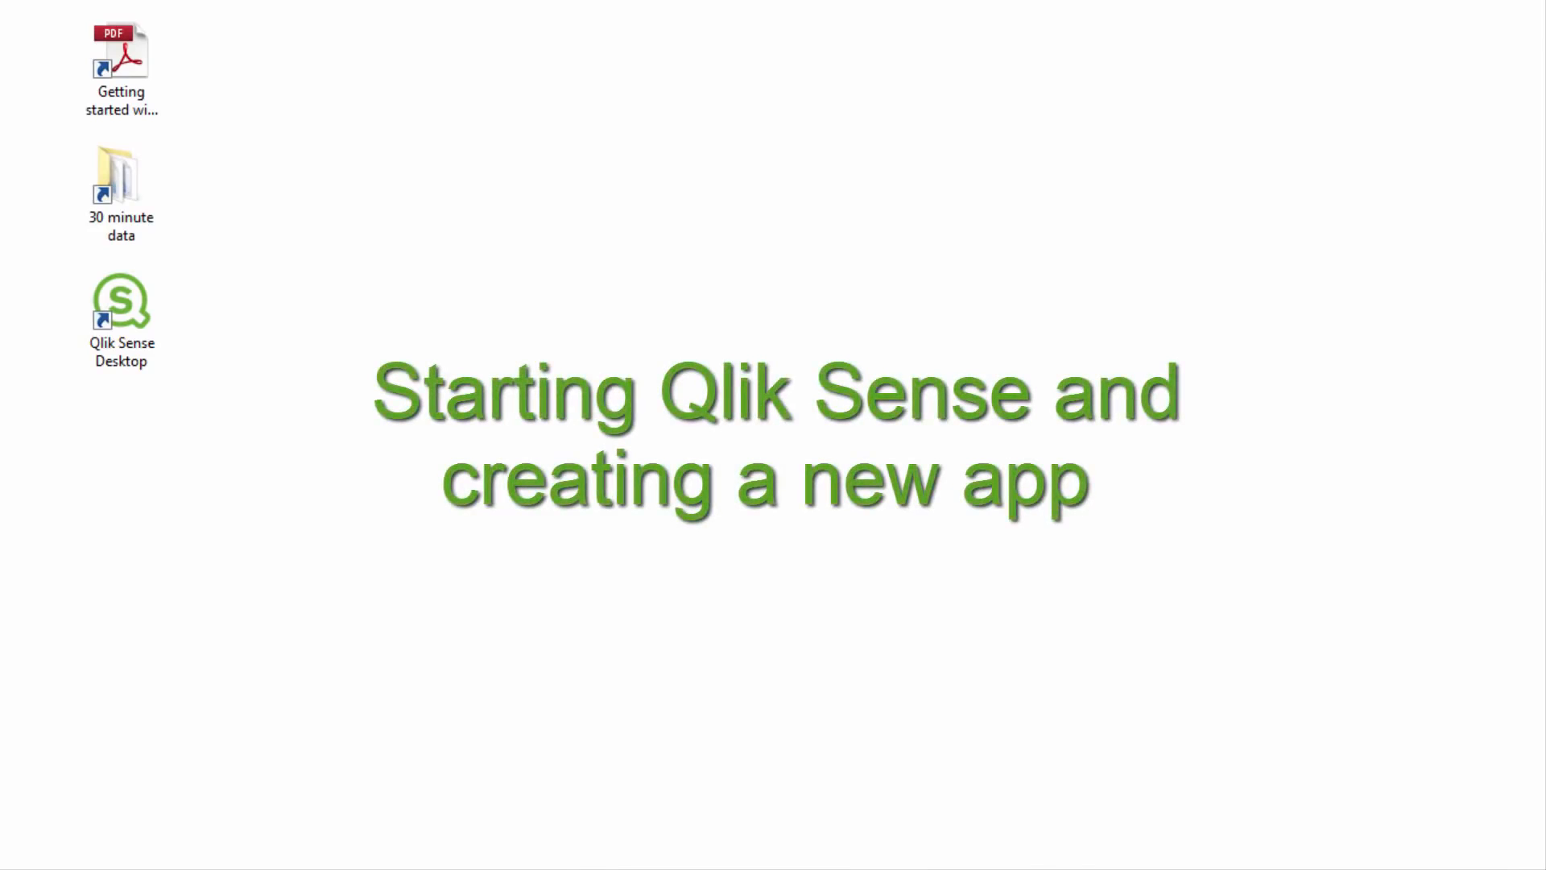
- Launch Qlik Sense Desktop, create a new app named My First App and open it
double_click(121, 321)
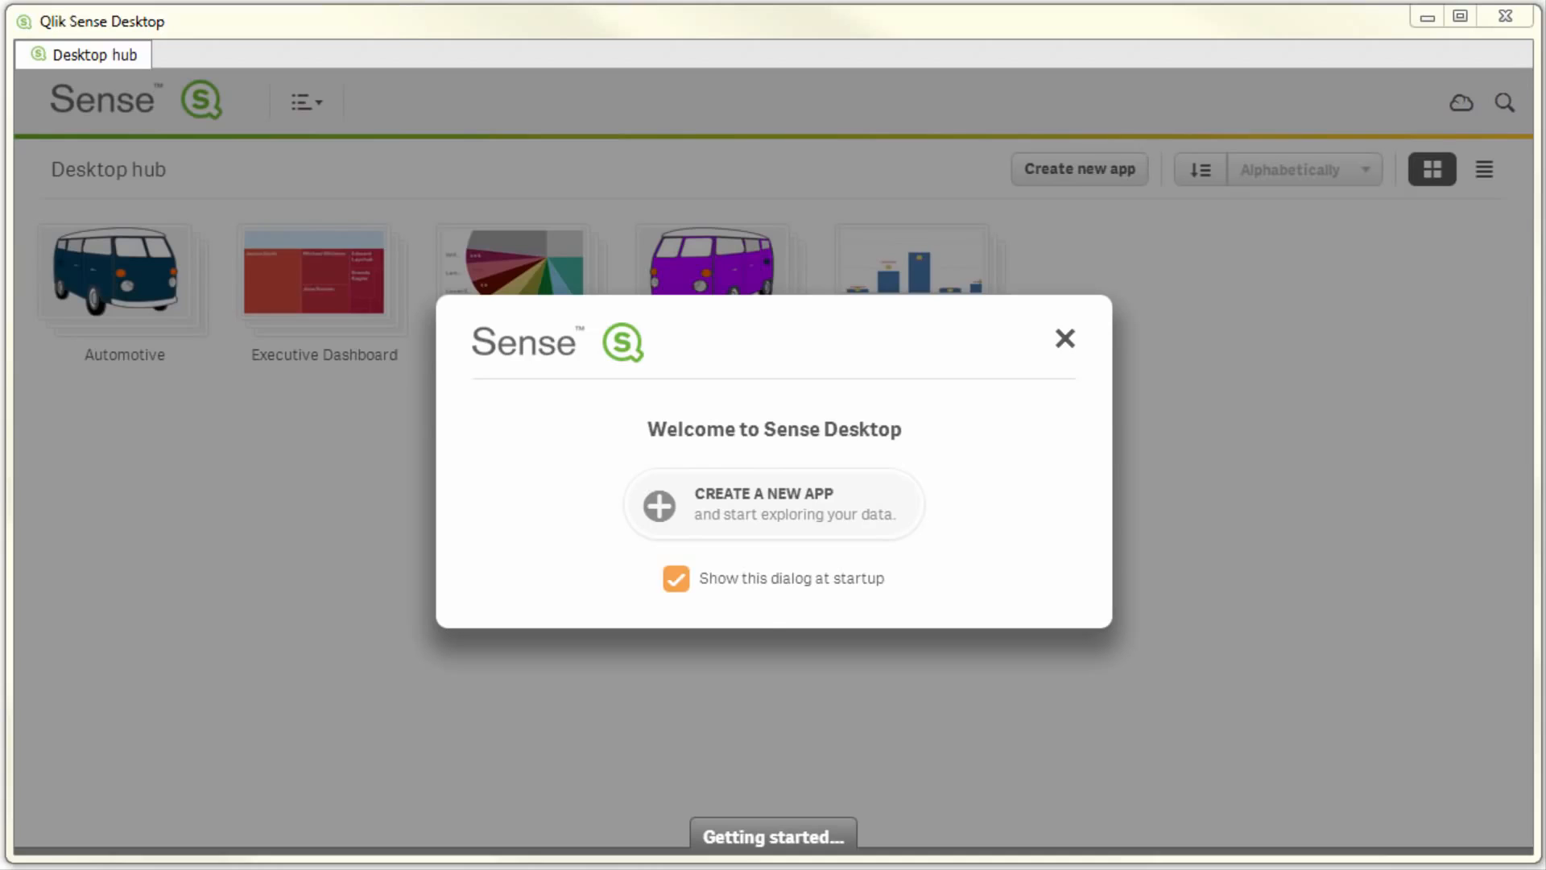
left_click(746, 512)
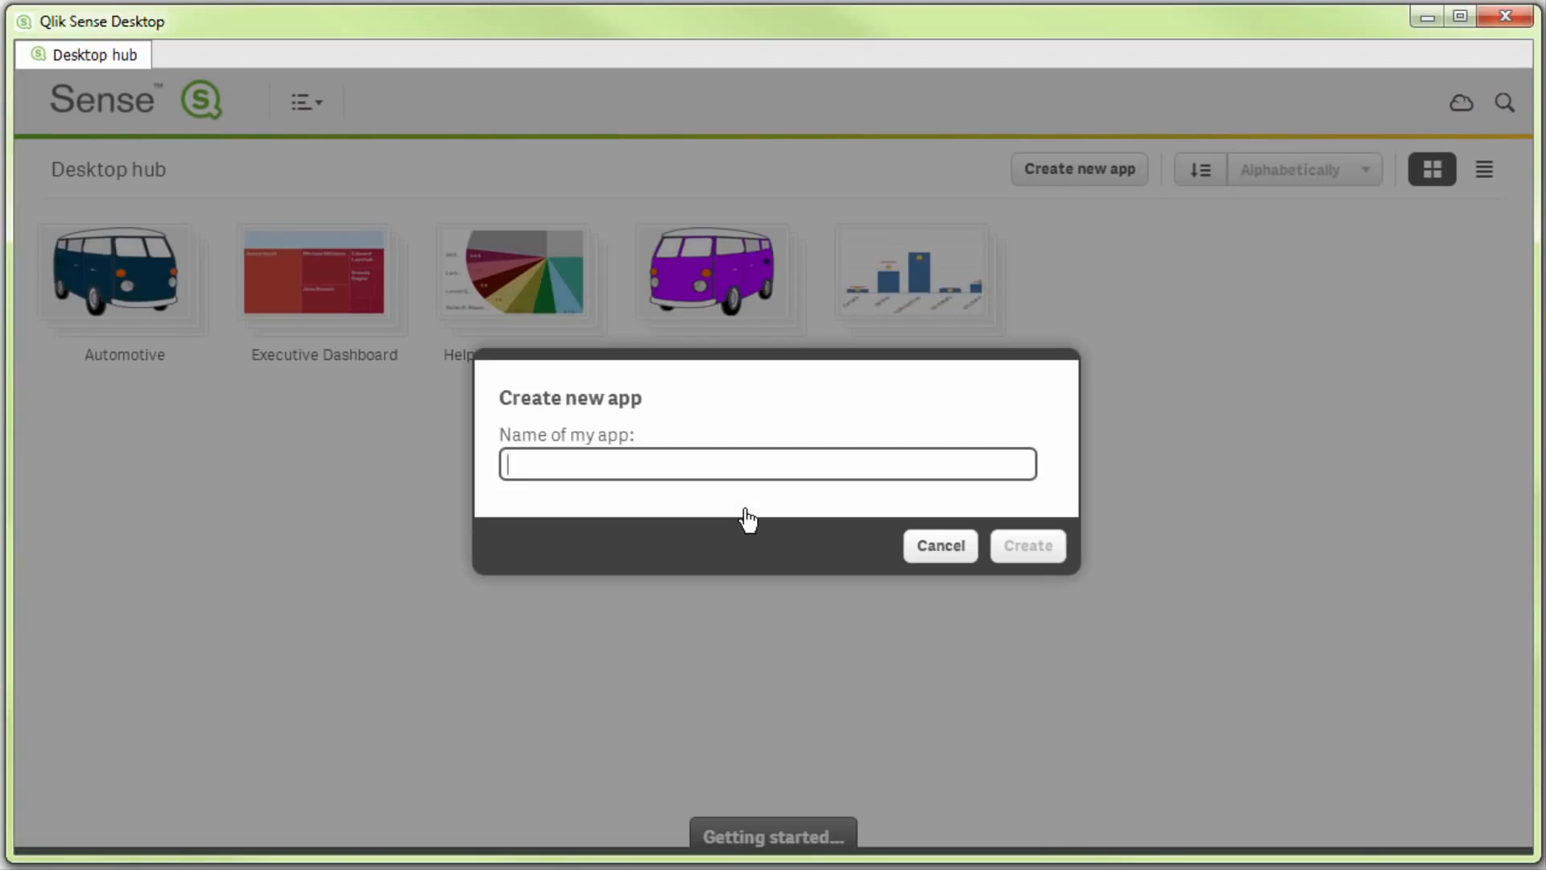
type("My First App")
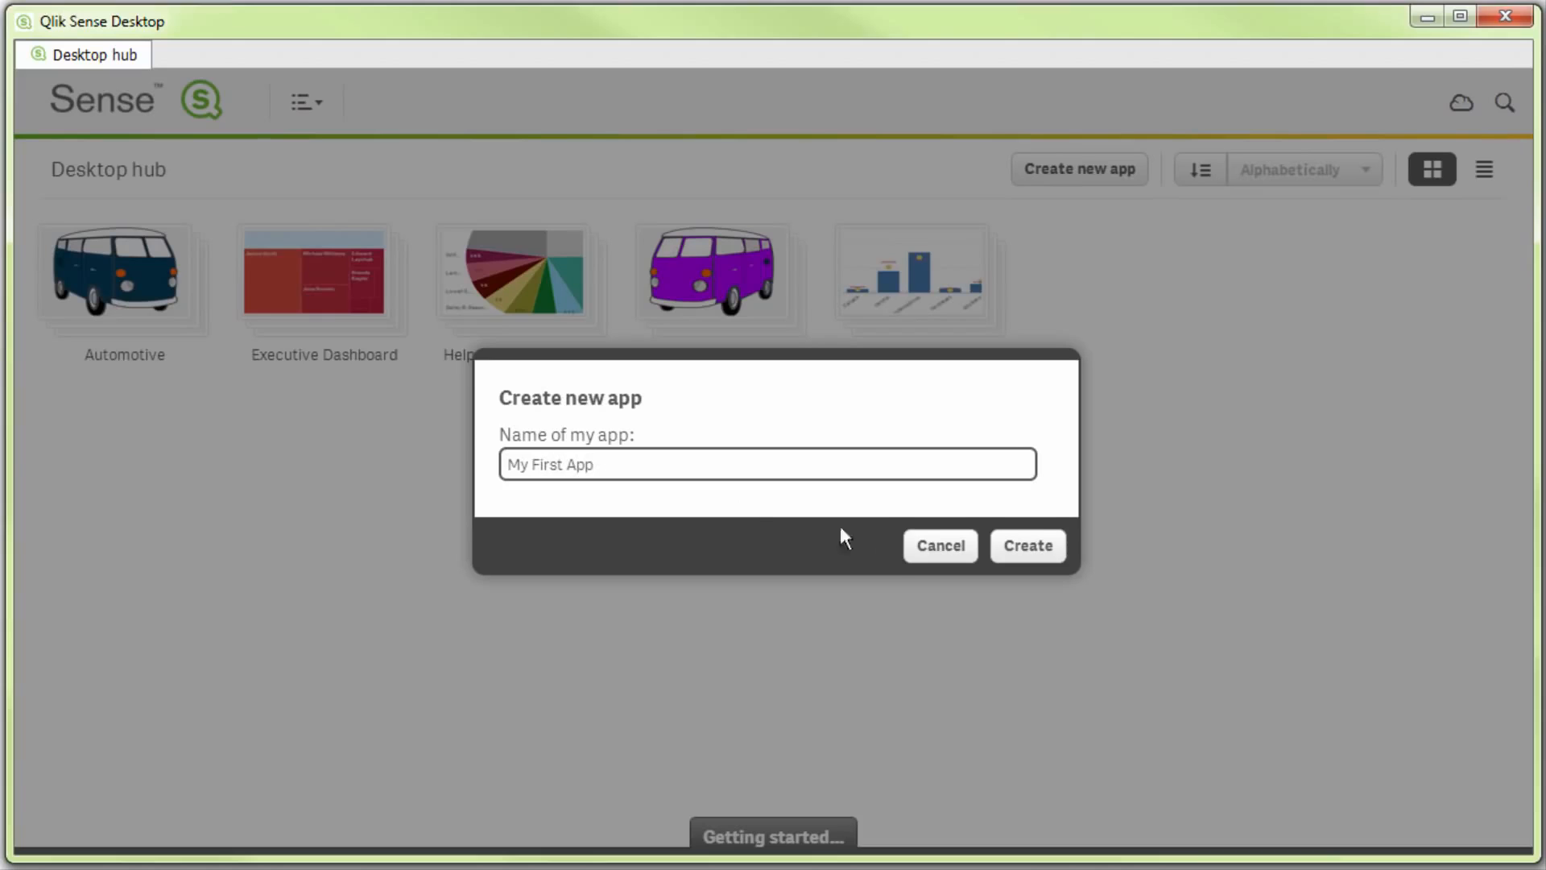
left_click(1044, 547)
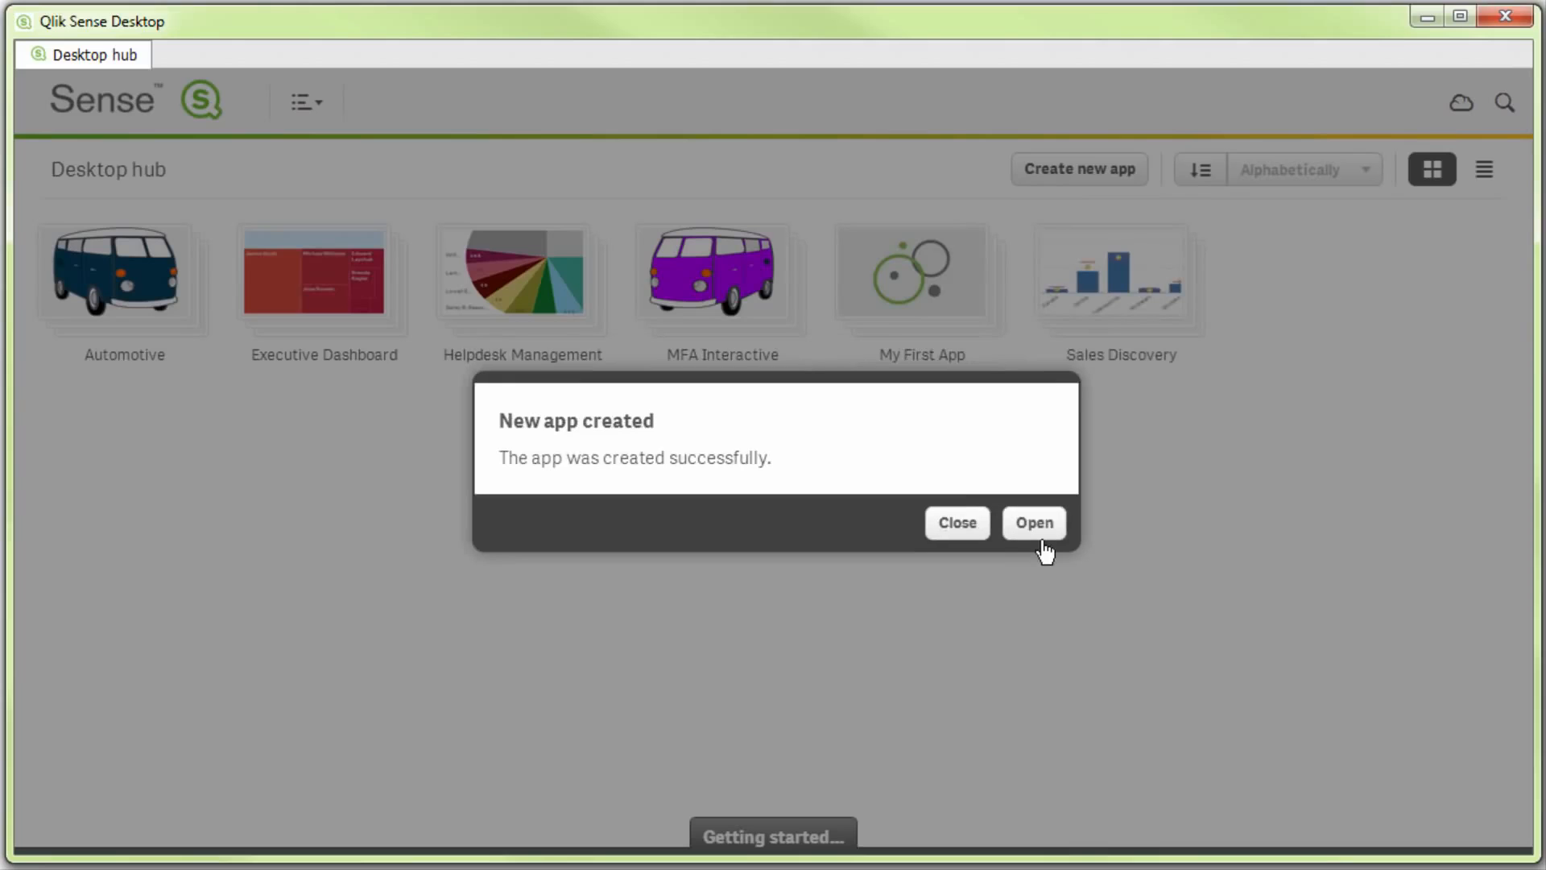
left_click(1038, 538)
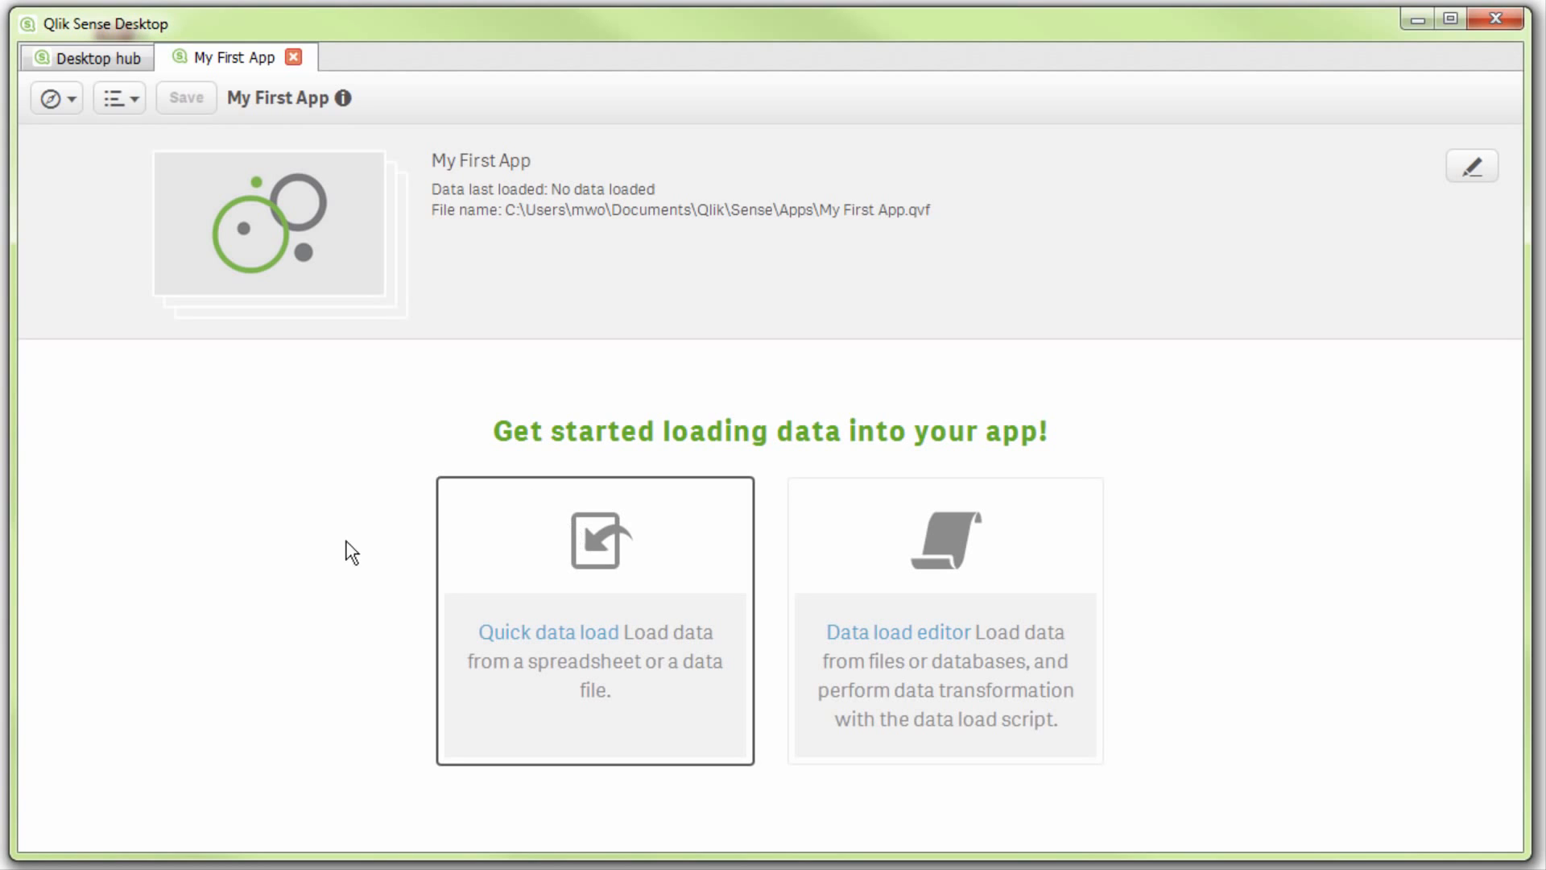
- Make room beside the app window, open the 30 minute data folder and bring Vehicles.xlsx into the app
left_click_drag(15, 529, 218, 514)
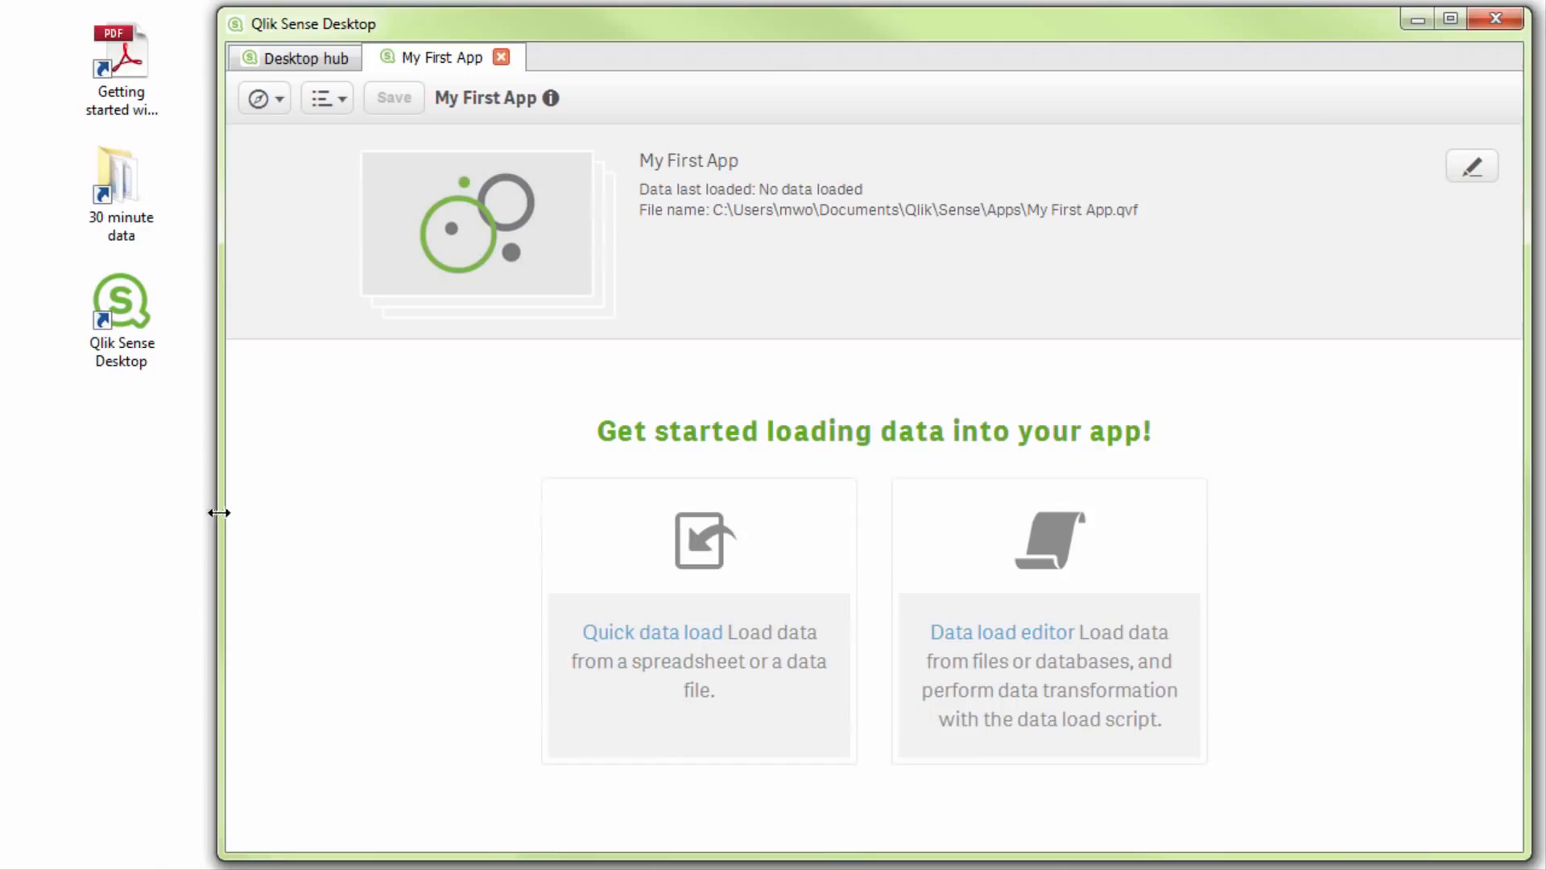
left_click(120, 195)
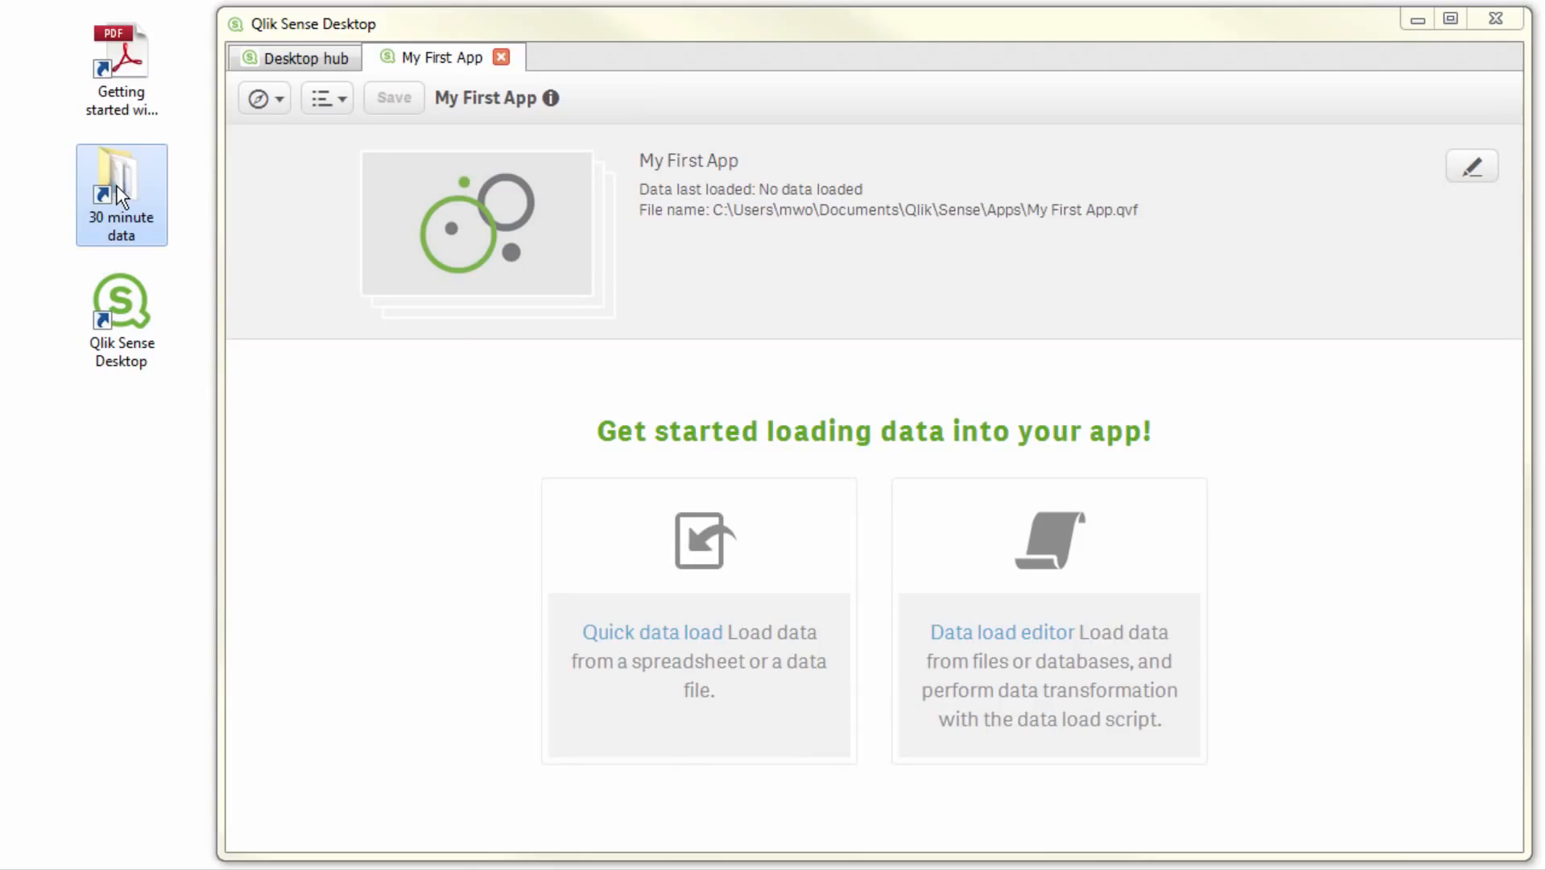
double_click(121, 195)
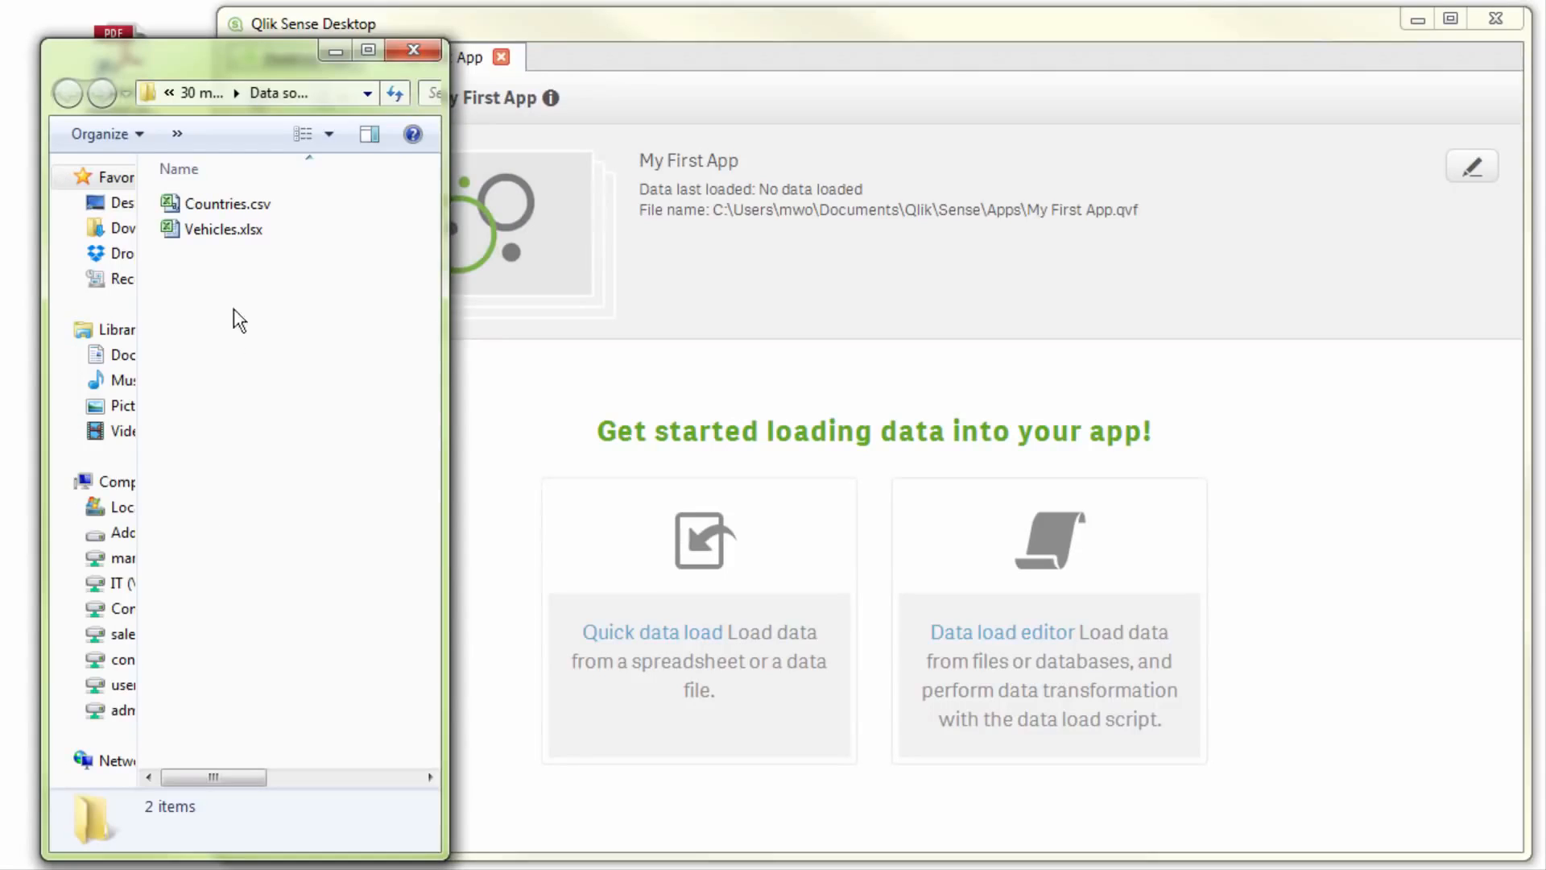
left_click(217, 229)
left_click_drag(216, 228, 680, 660)
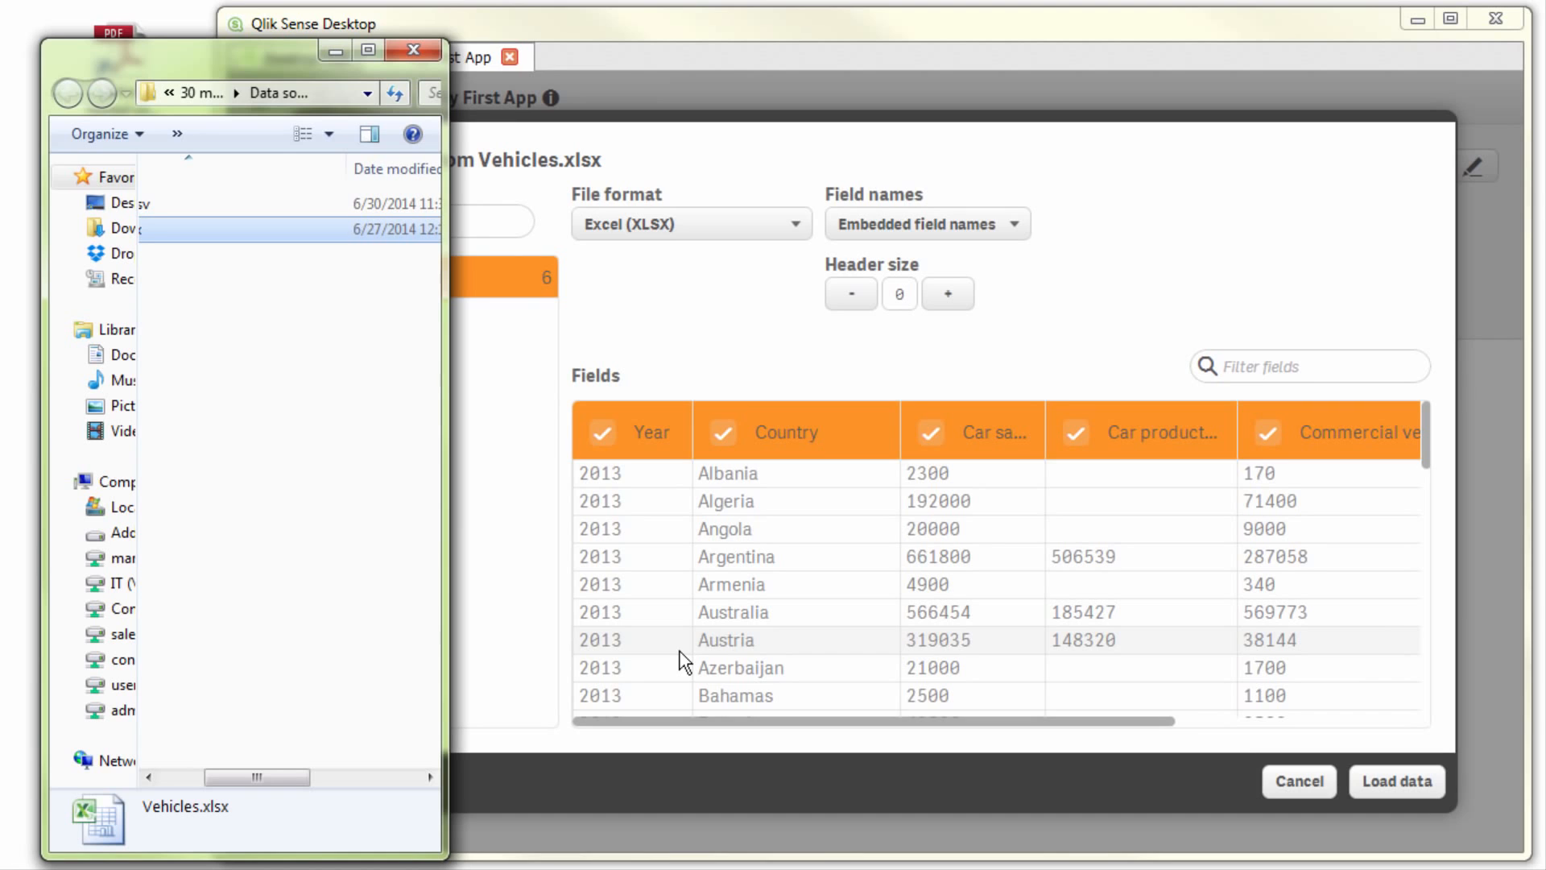
- Load the Vehicles table with all its fields and return to the app overview
left_click(678, 27)
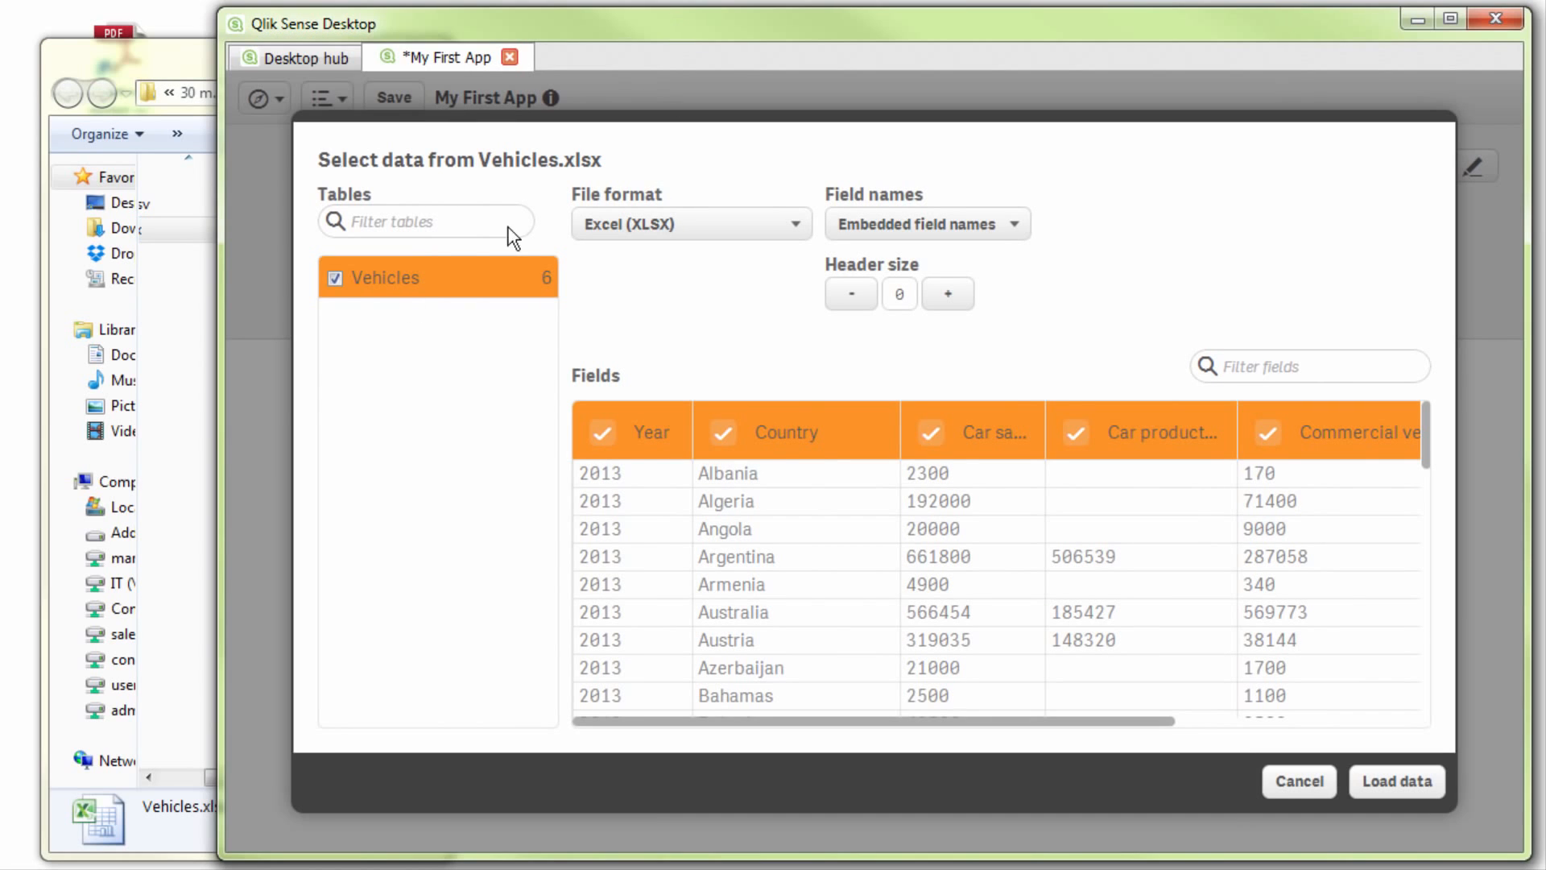
left_click_drag(218, 437, 20, 459)
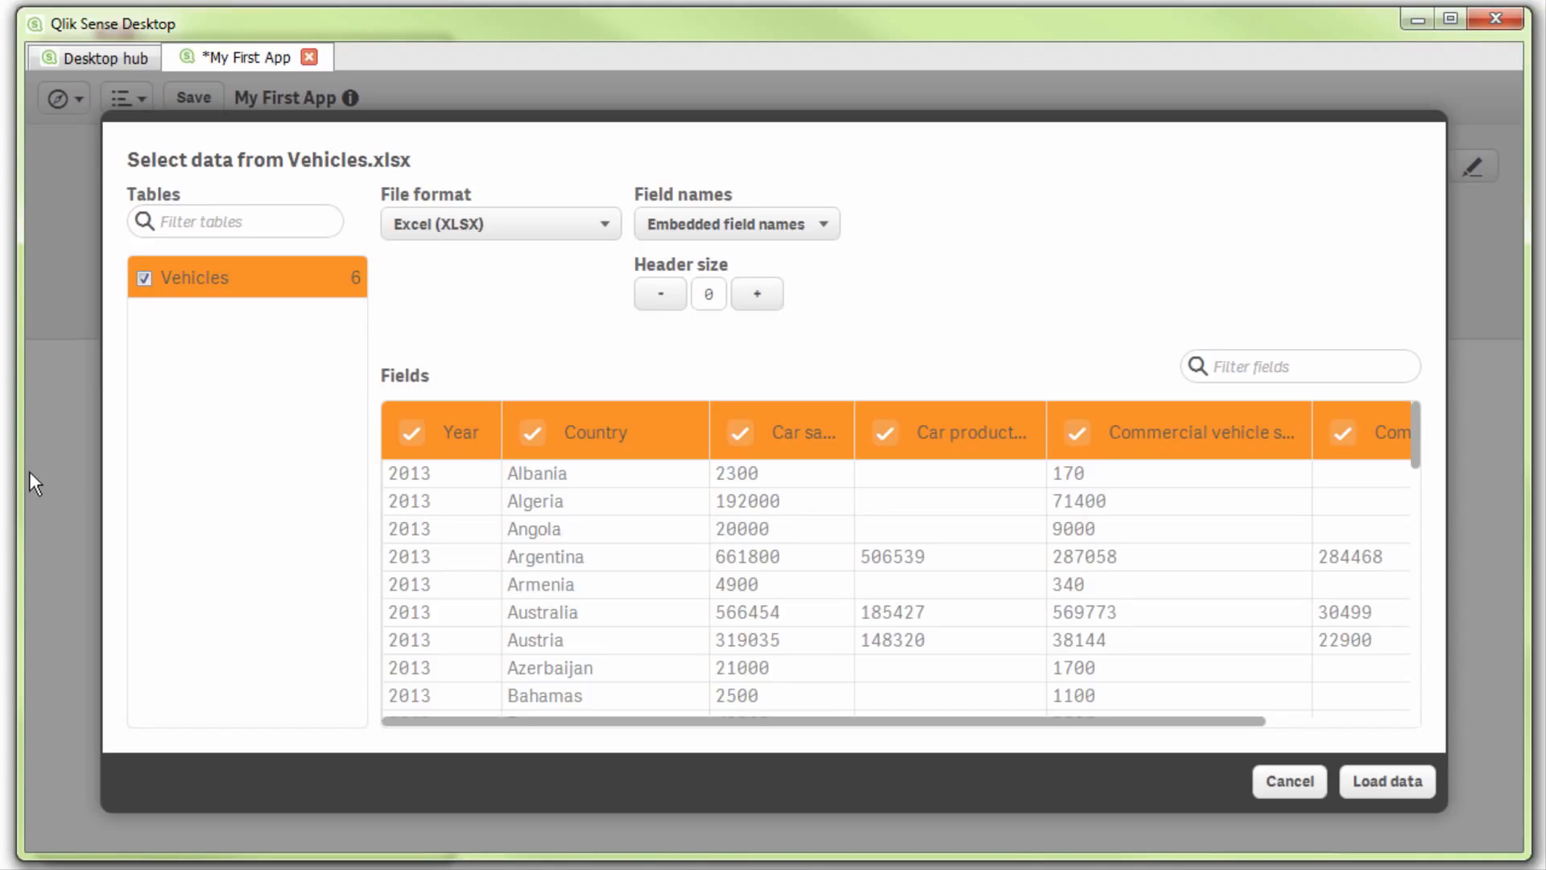
left_click(1379, 792)
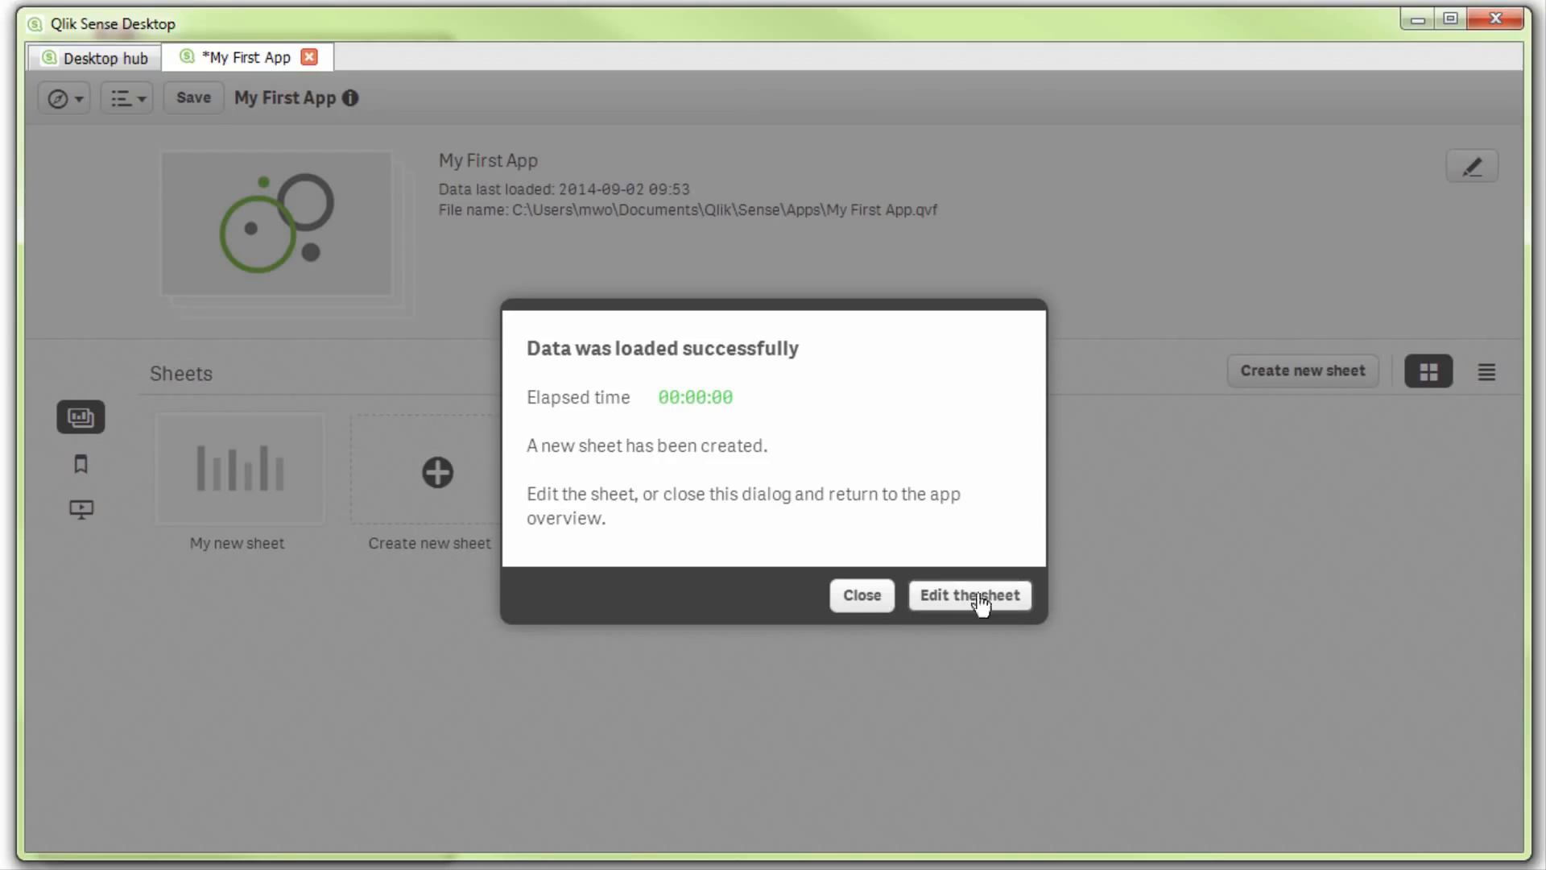
left_click(862, 596)
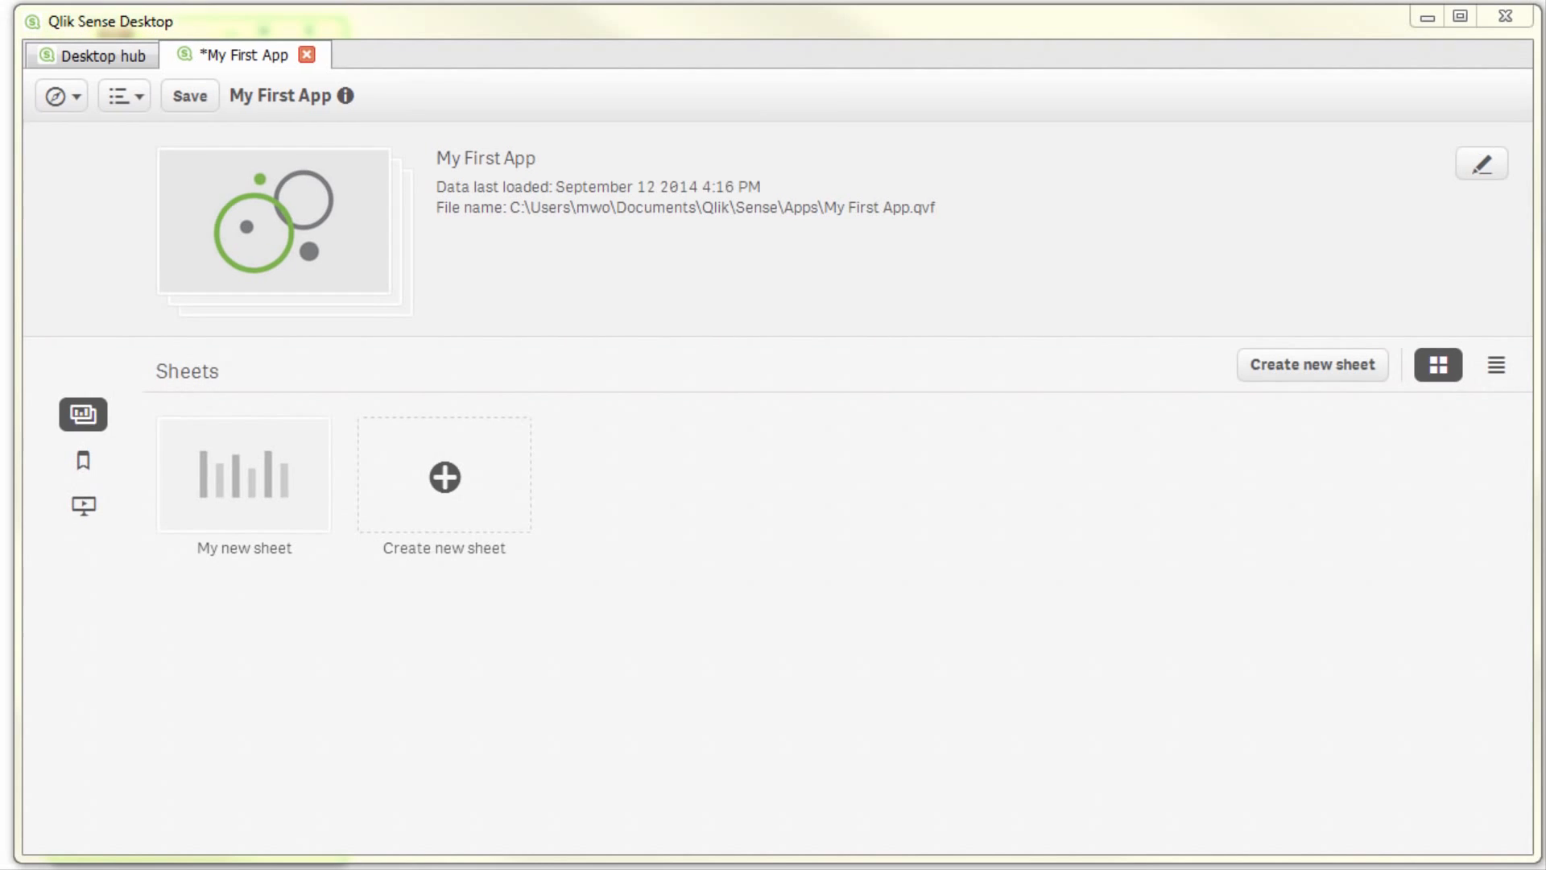
- Bring Countries.csv from the data folder into the app as an addition to the existing data
left_click_drag(10, 587, 384, 577)
left_click(253, 178)
left_click_drag(253, 177, 950, 594)
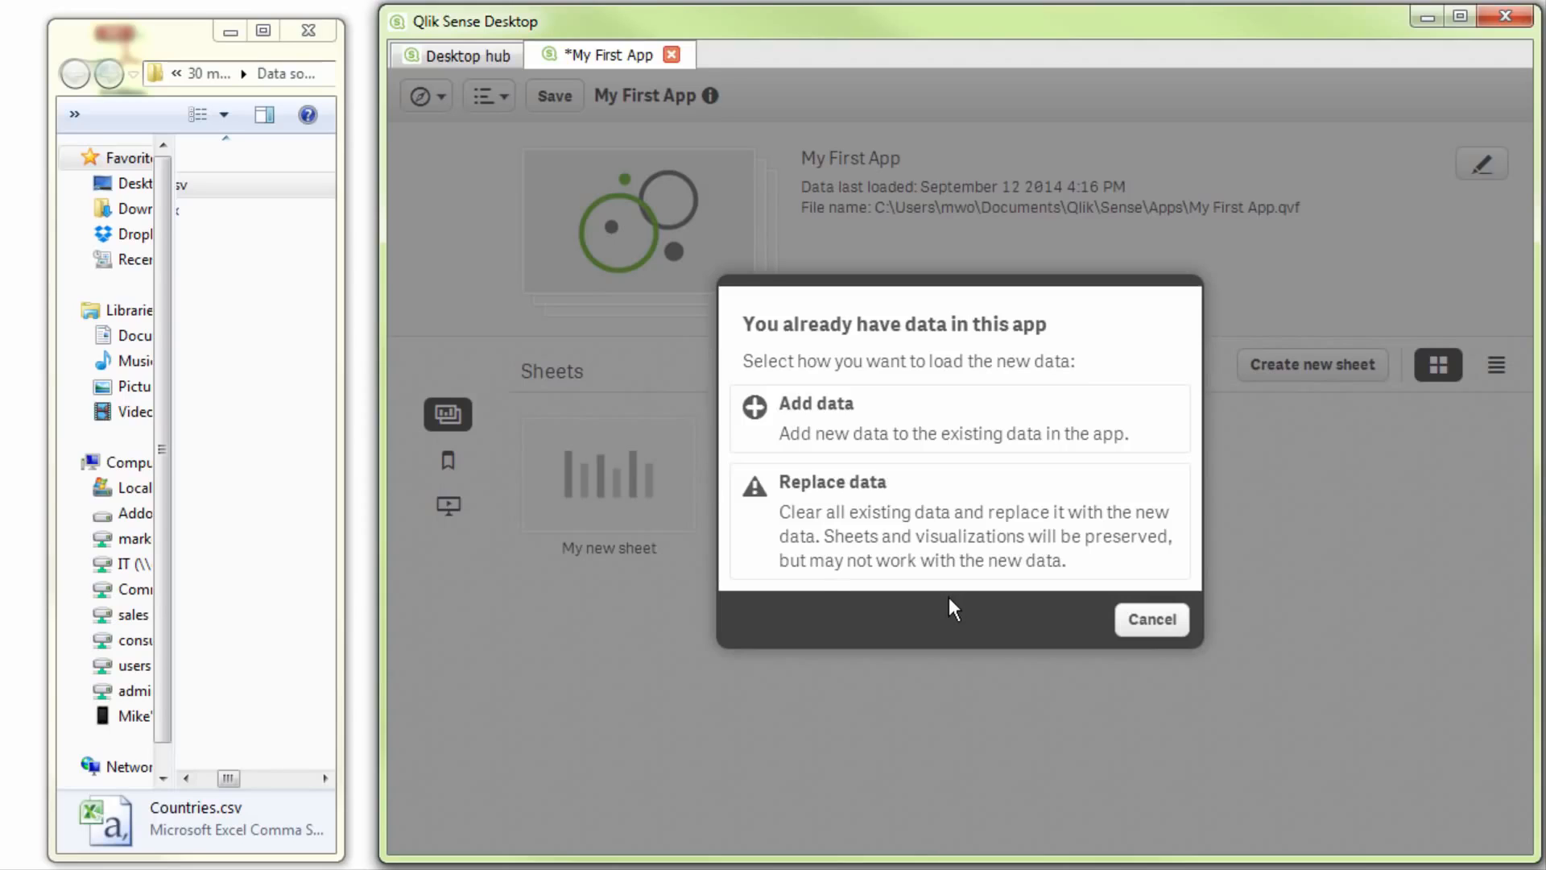
left_click(960, 438)
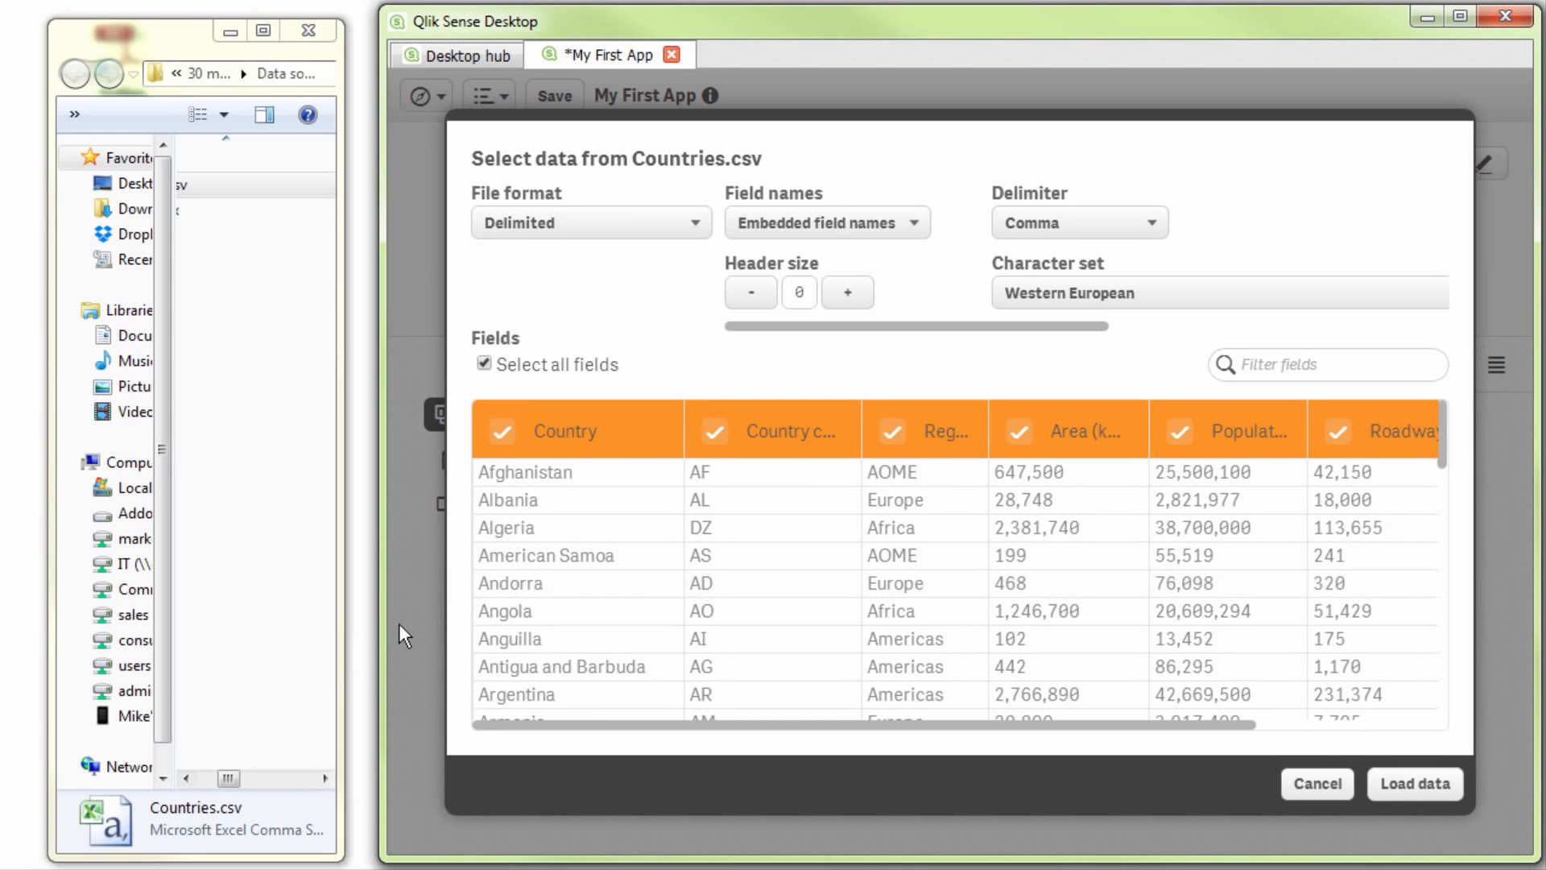
- Load all fields from Countries.csv and open the new sheet for editing
left_click_drag(390, 633, 17, 665)
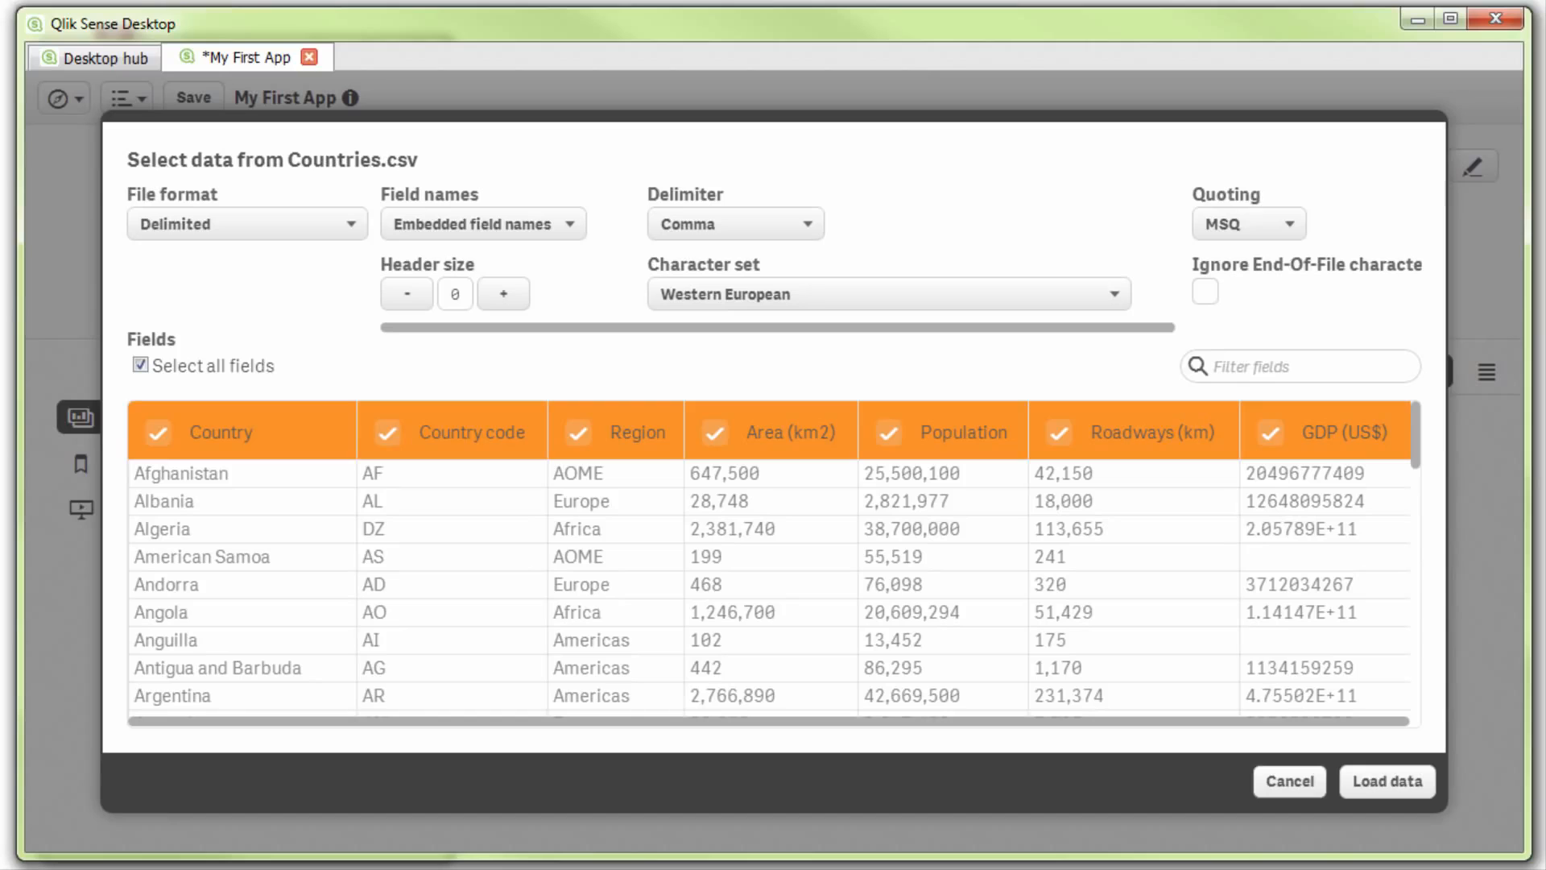
left_click(1375, 792)
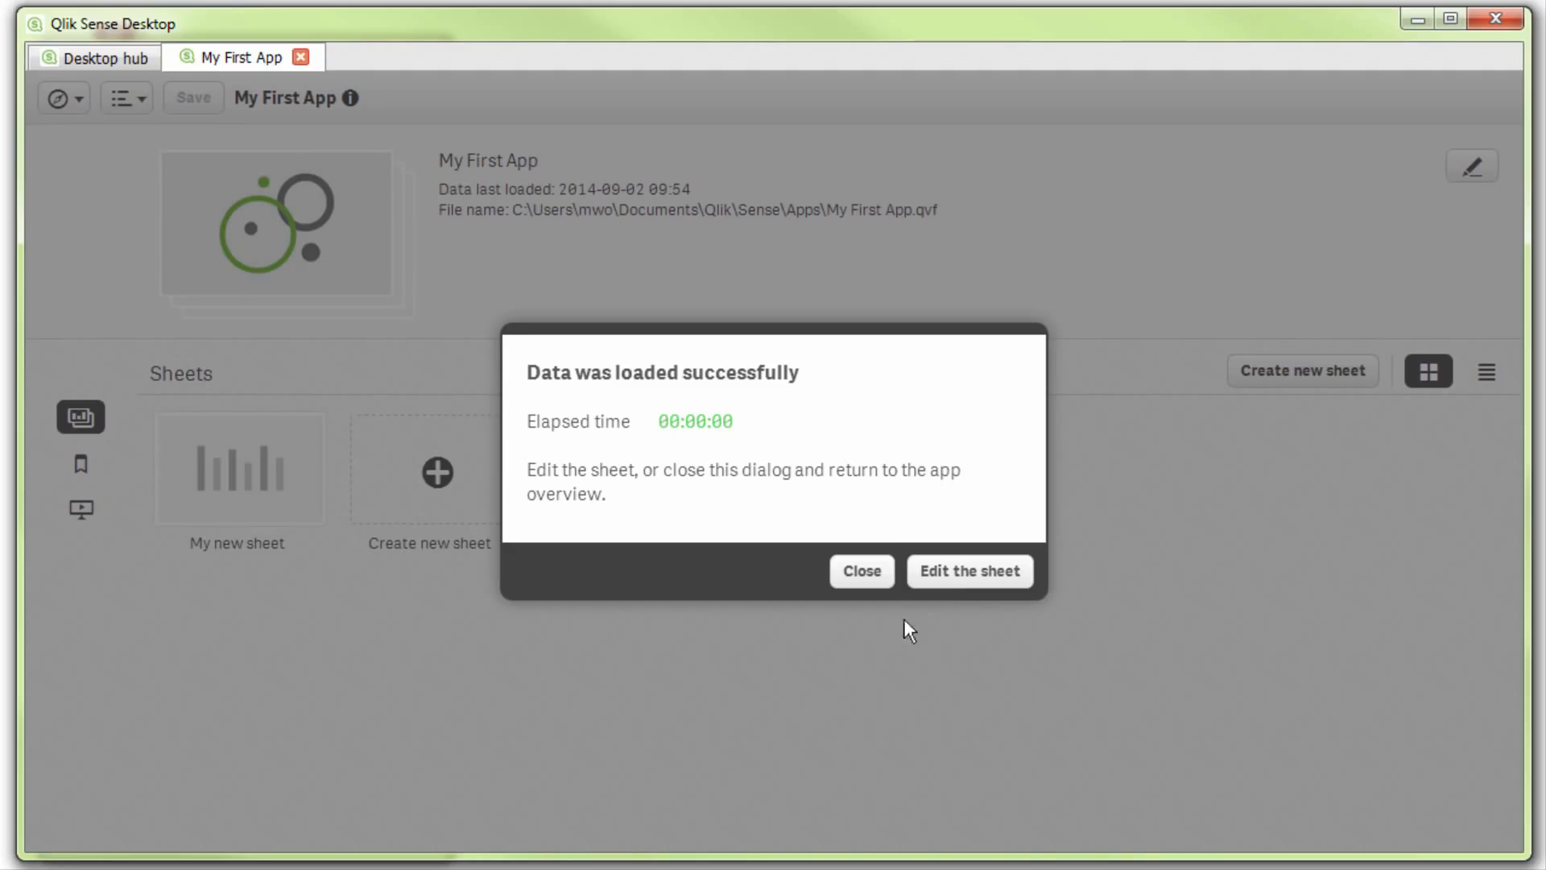
left_click(963, 573)
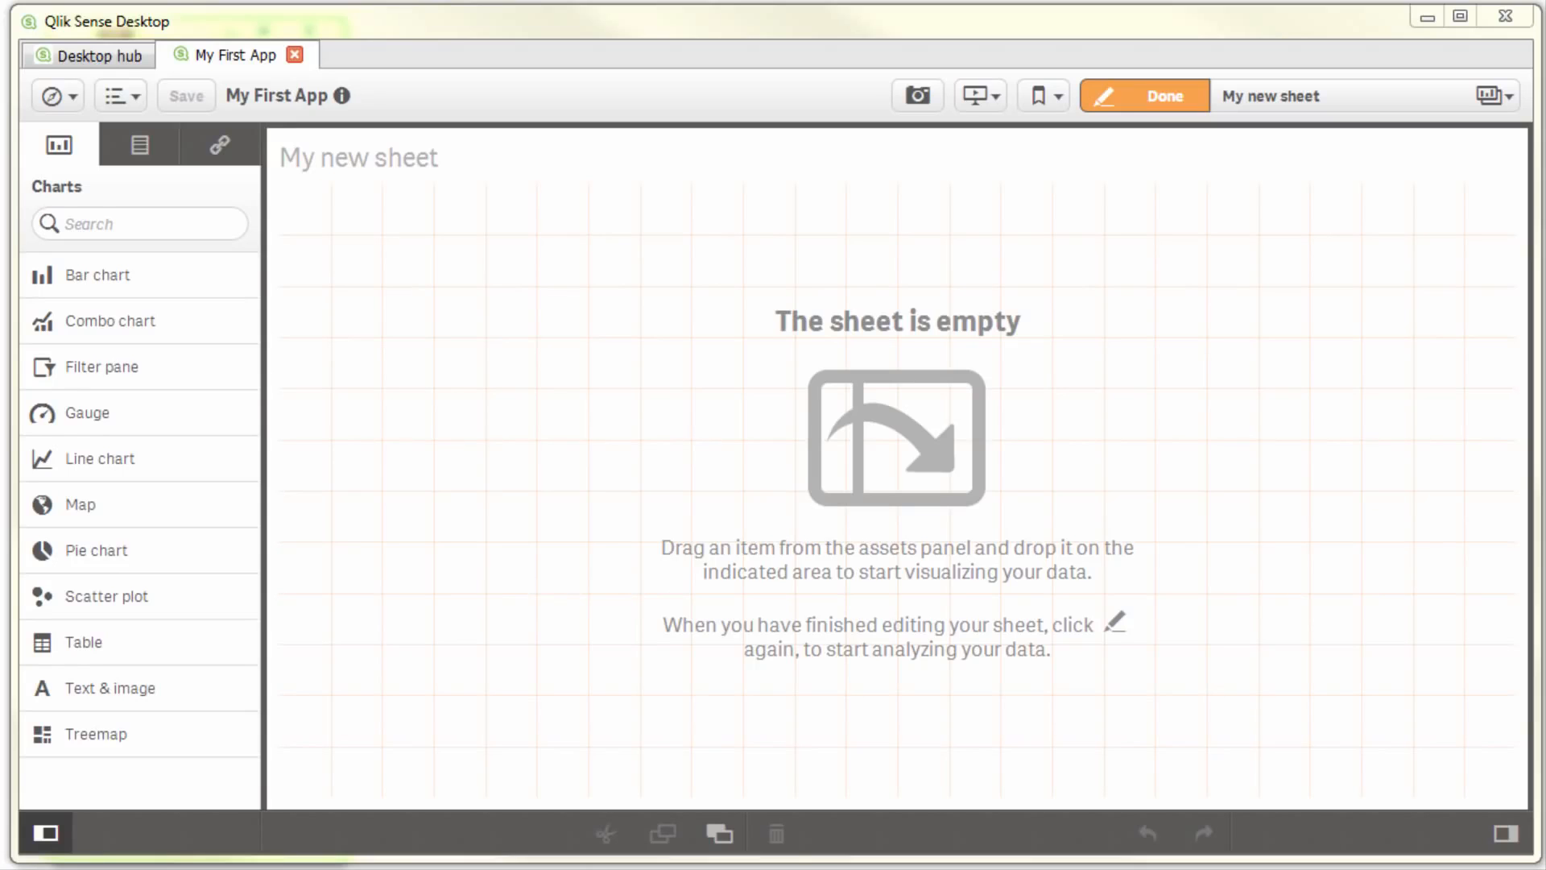
- Check the app's details and return to the app overview
left_click(341, 95)
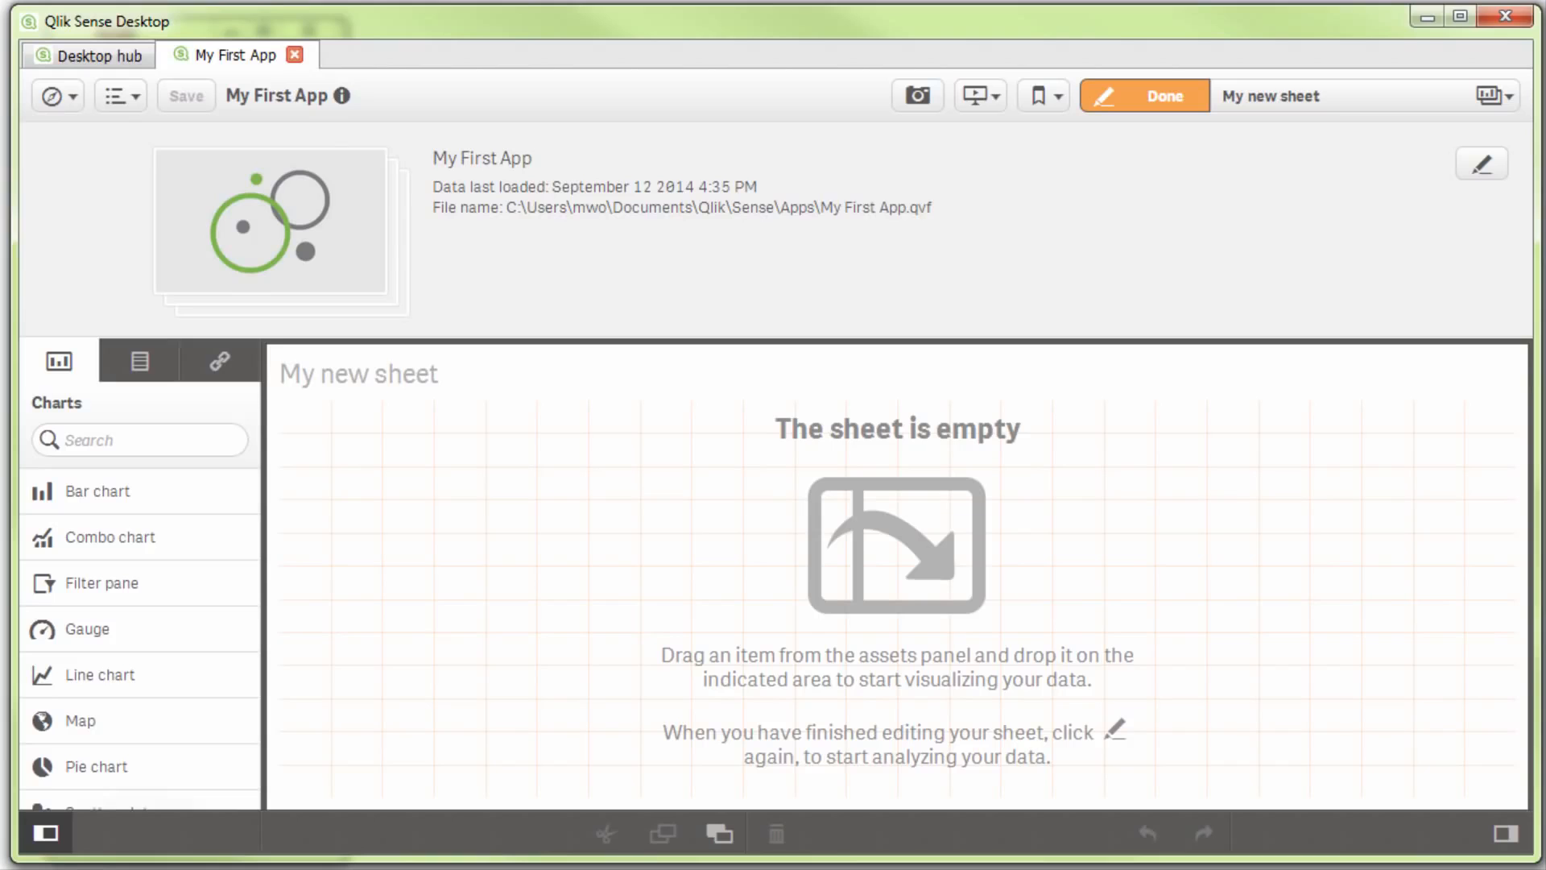
left_click(342, 95)
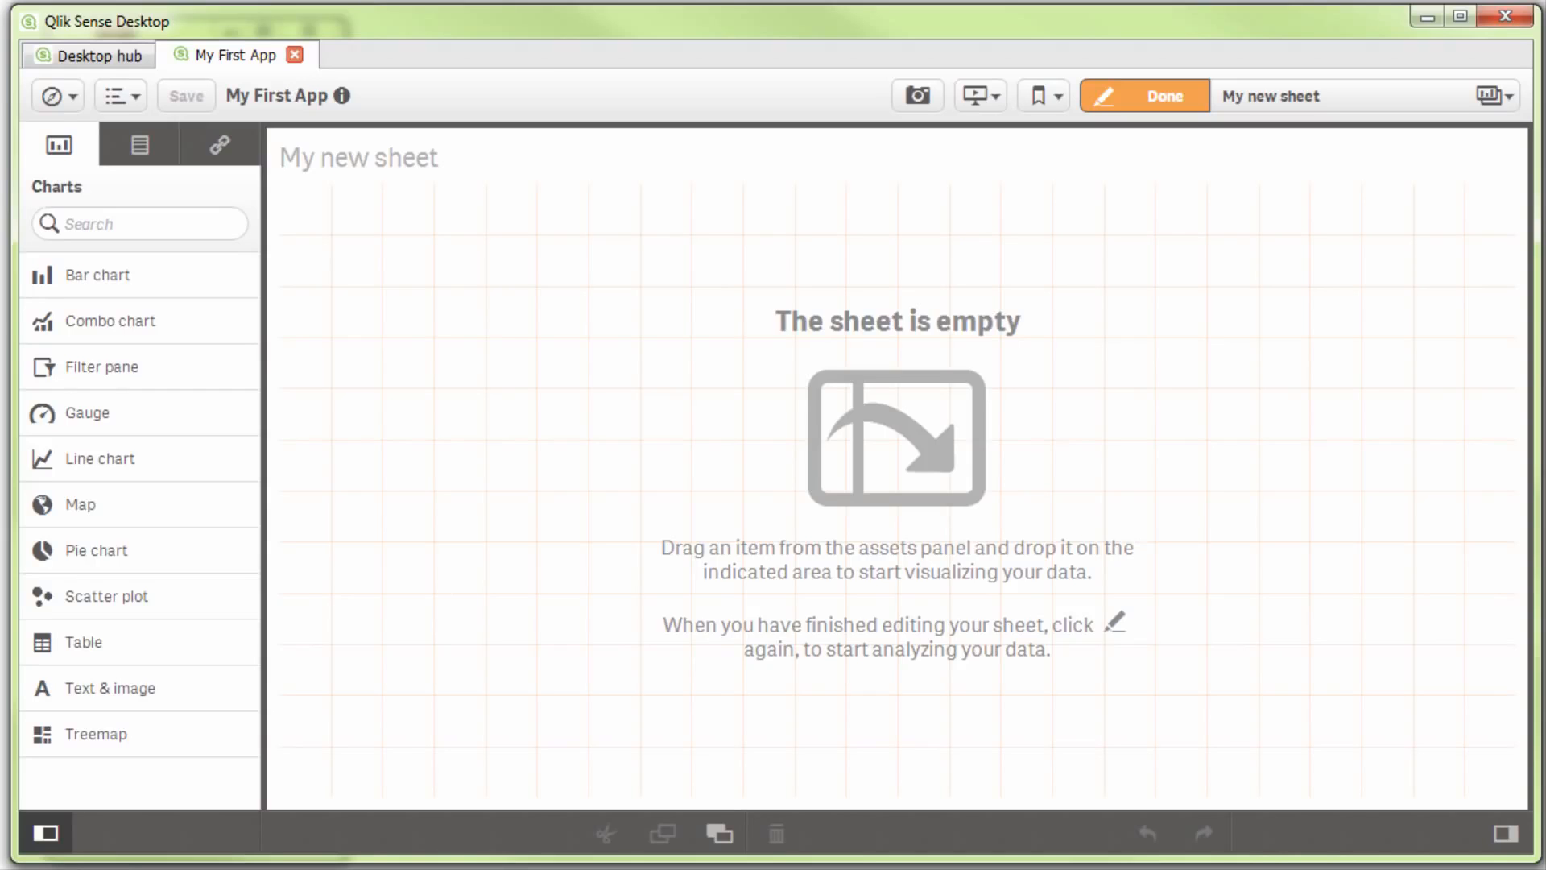
left_click(54, 95)
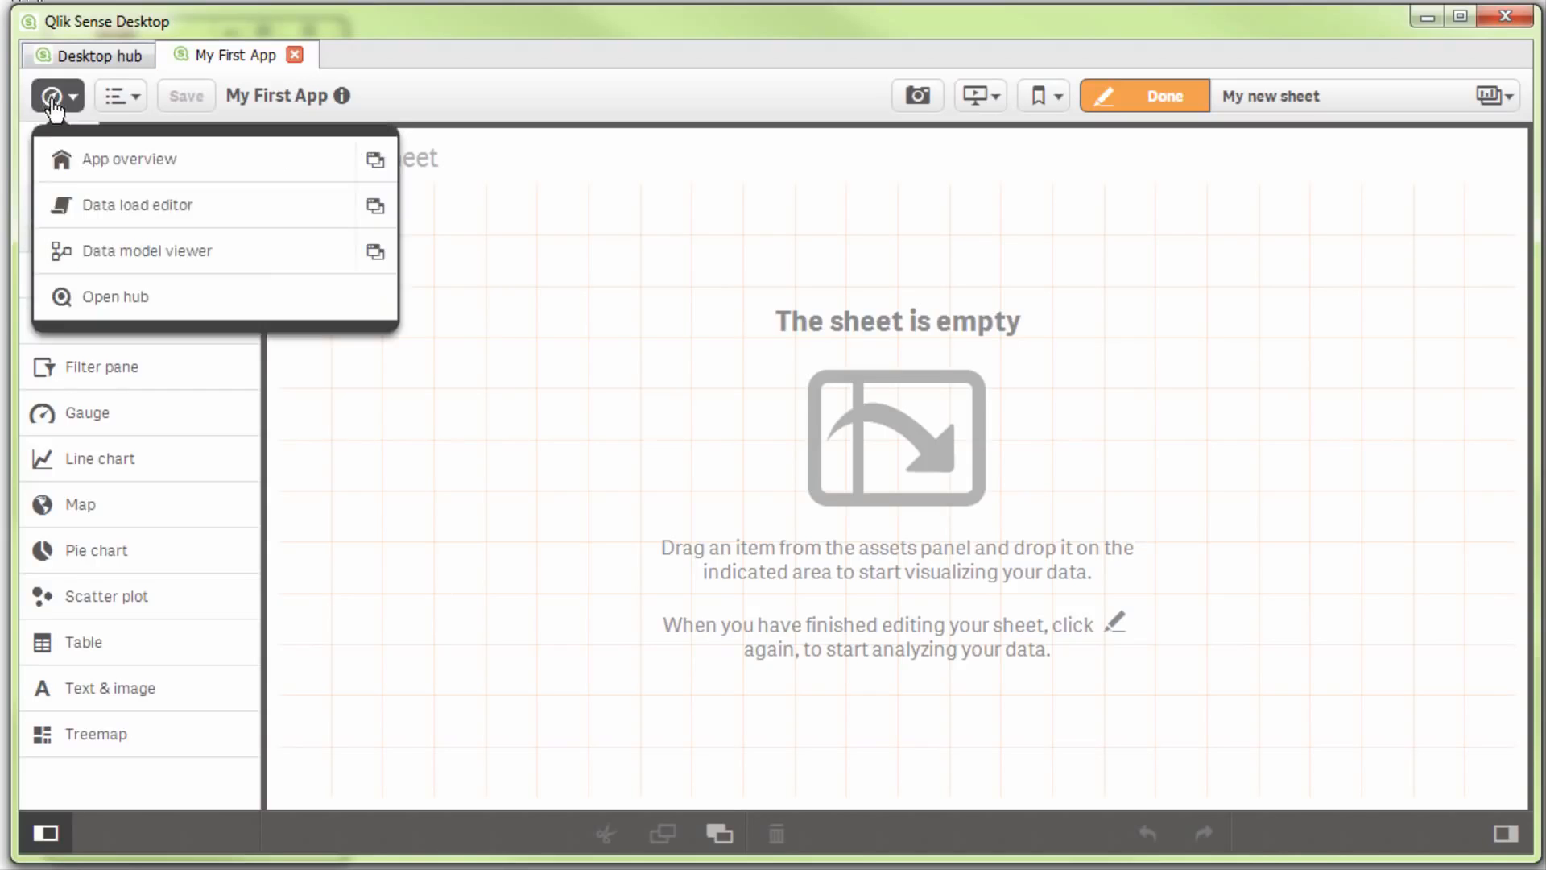
left_click(68, 159)
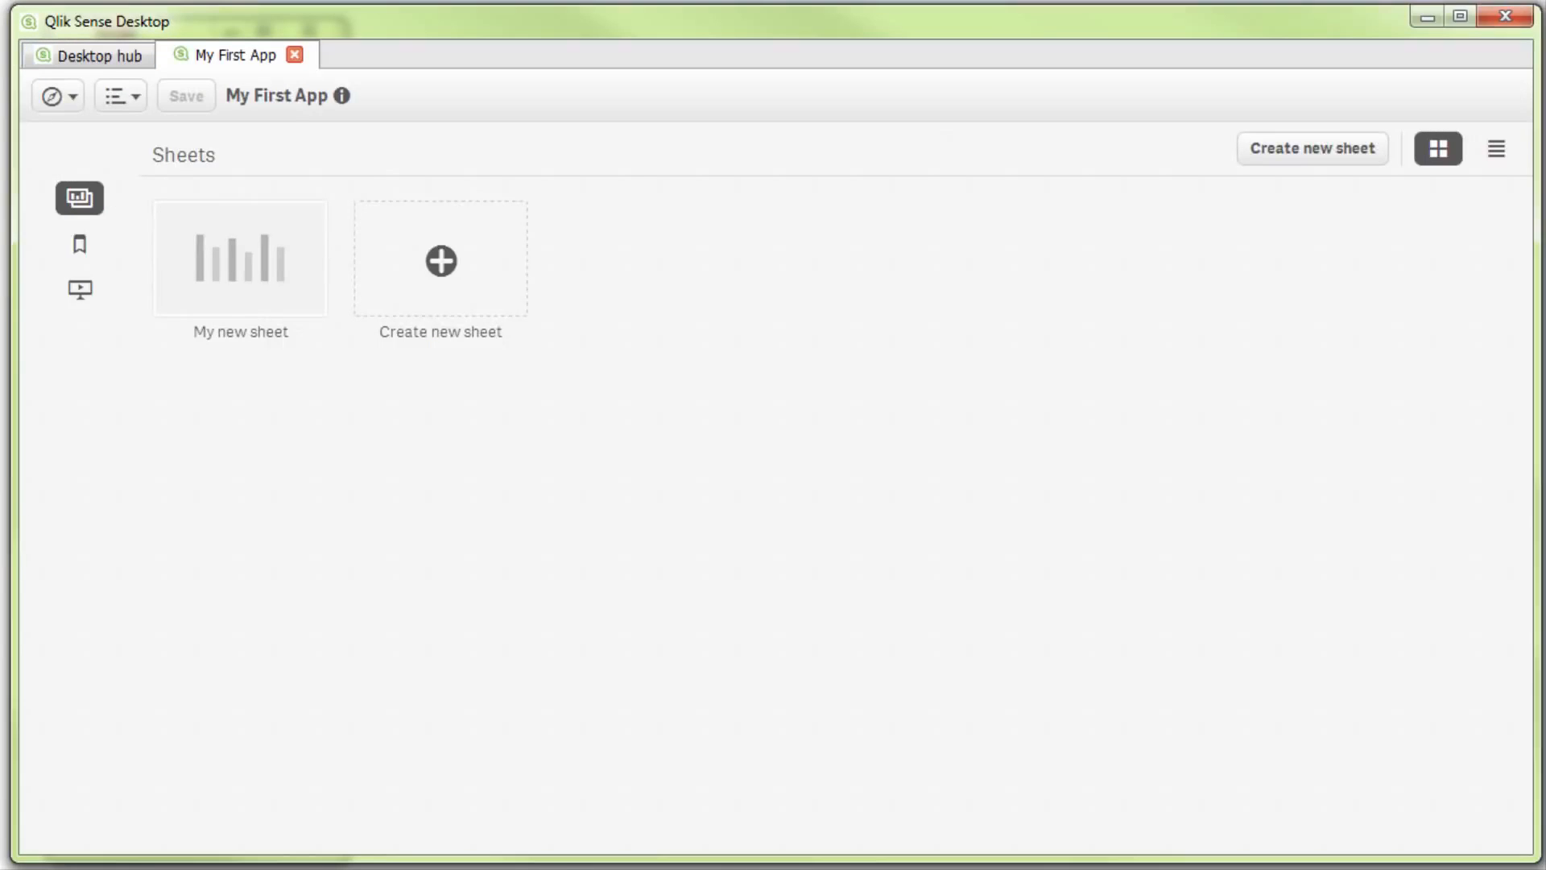
- Open My new sheet from the overview and compare its viewing and editing modes, ending in edit mode
left_click(226, 274)
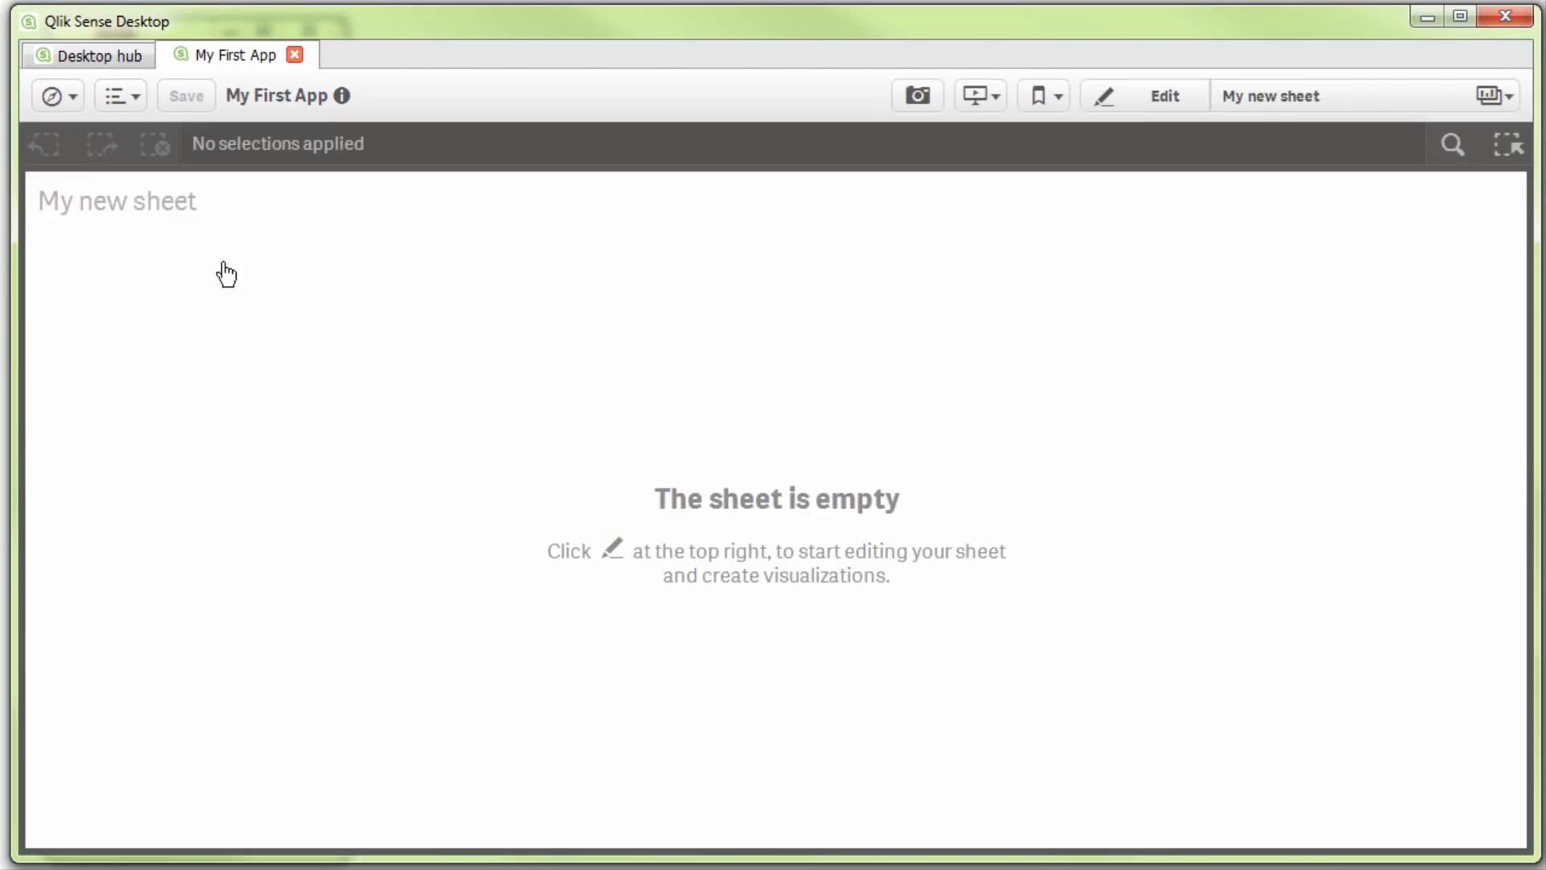
left_click(1138, 102)
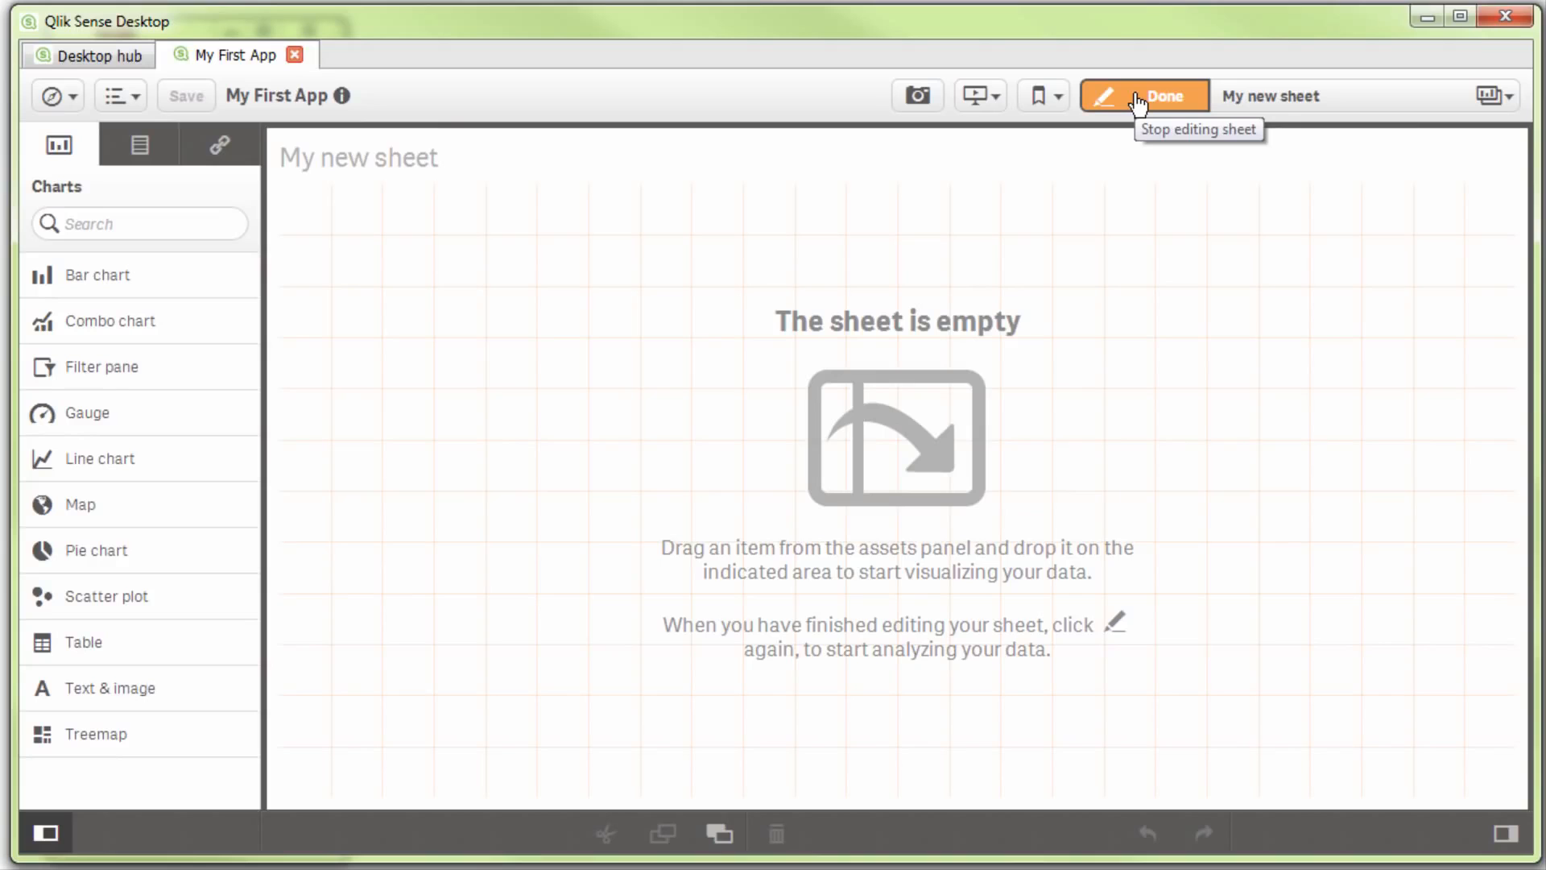
left_click(1138, 102)
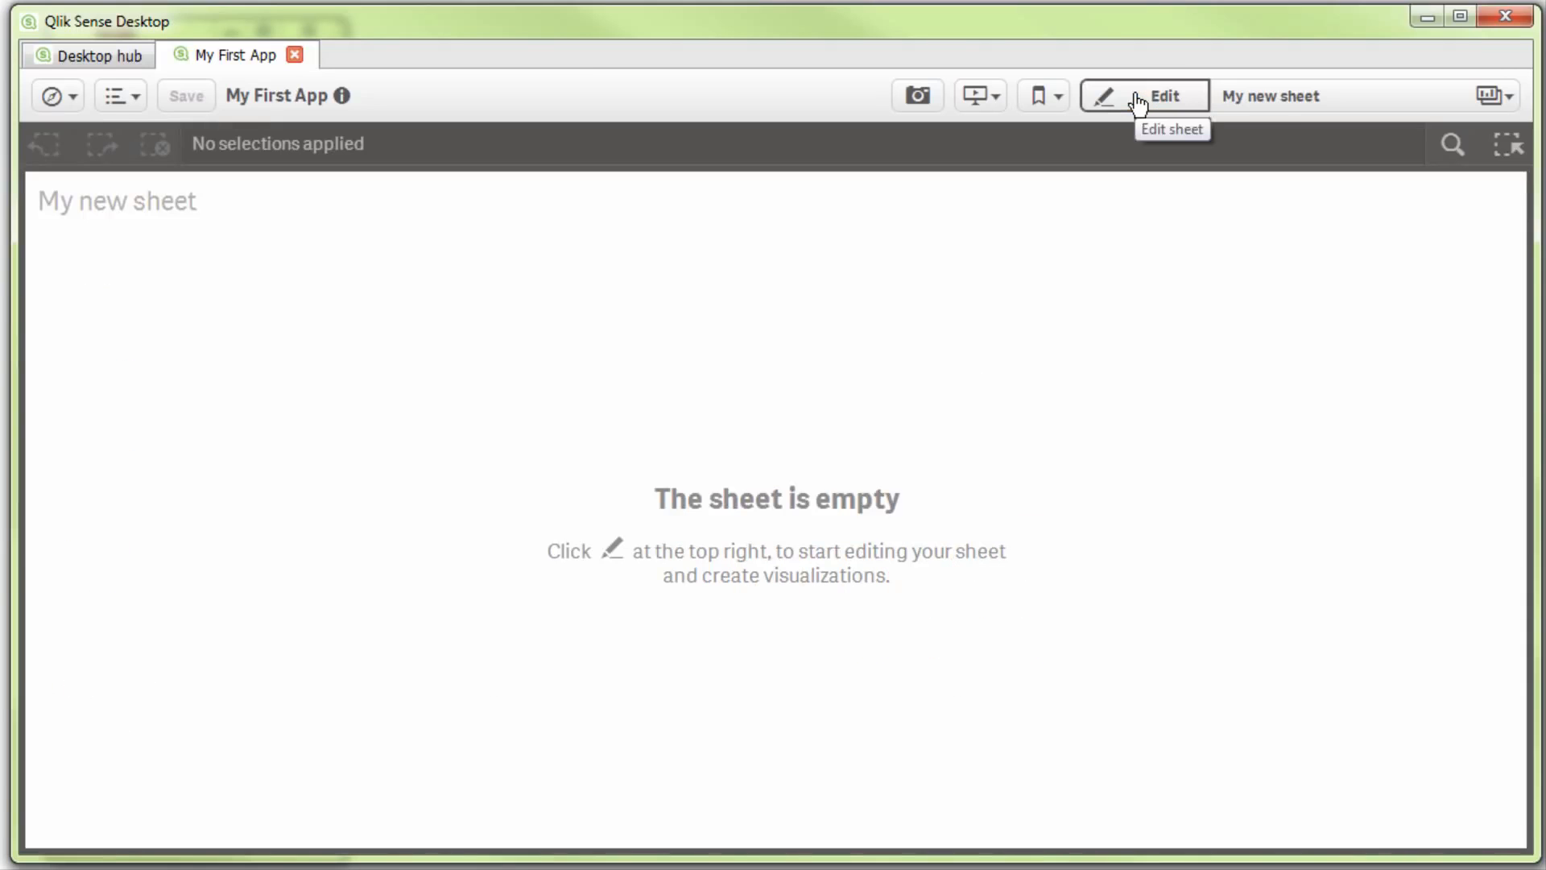
left_click(1137, 102)
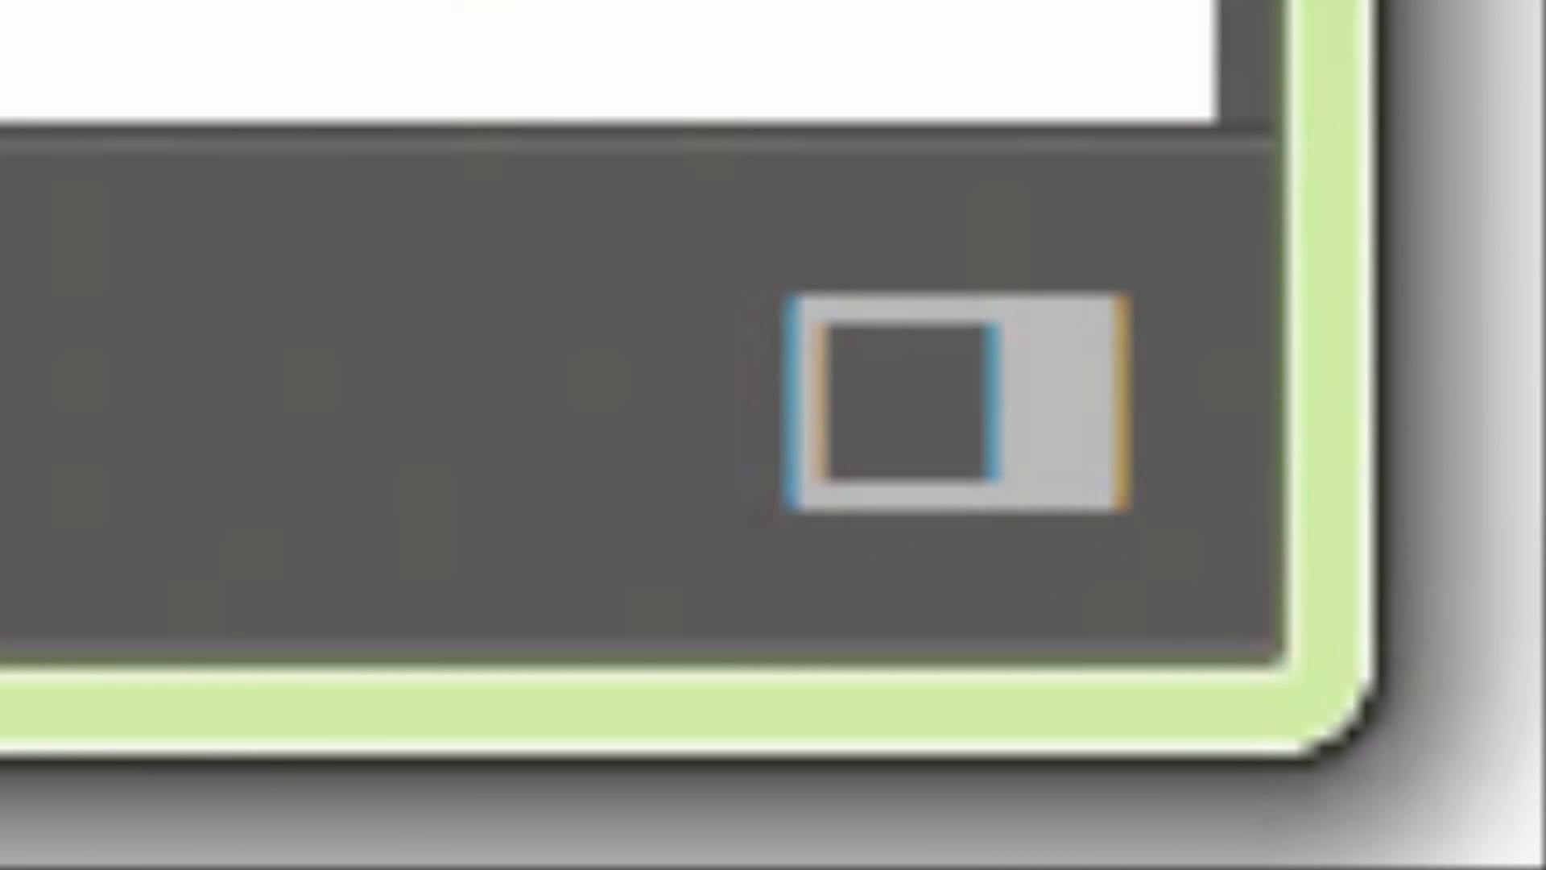
- Show the sheet properties and set the title to "Car sales" and the description to "An overview of worldwide car sales"
left_click(938, 378)
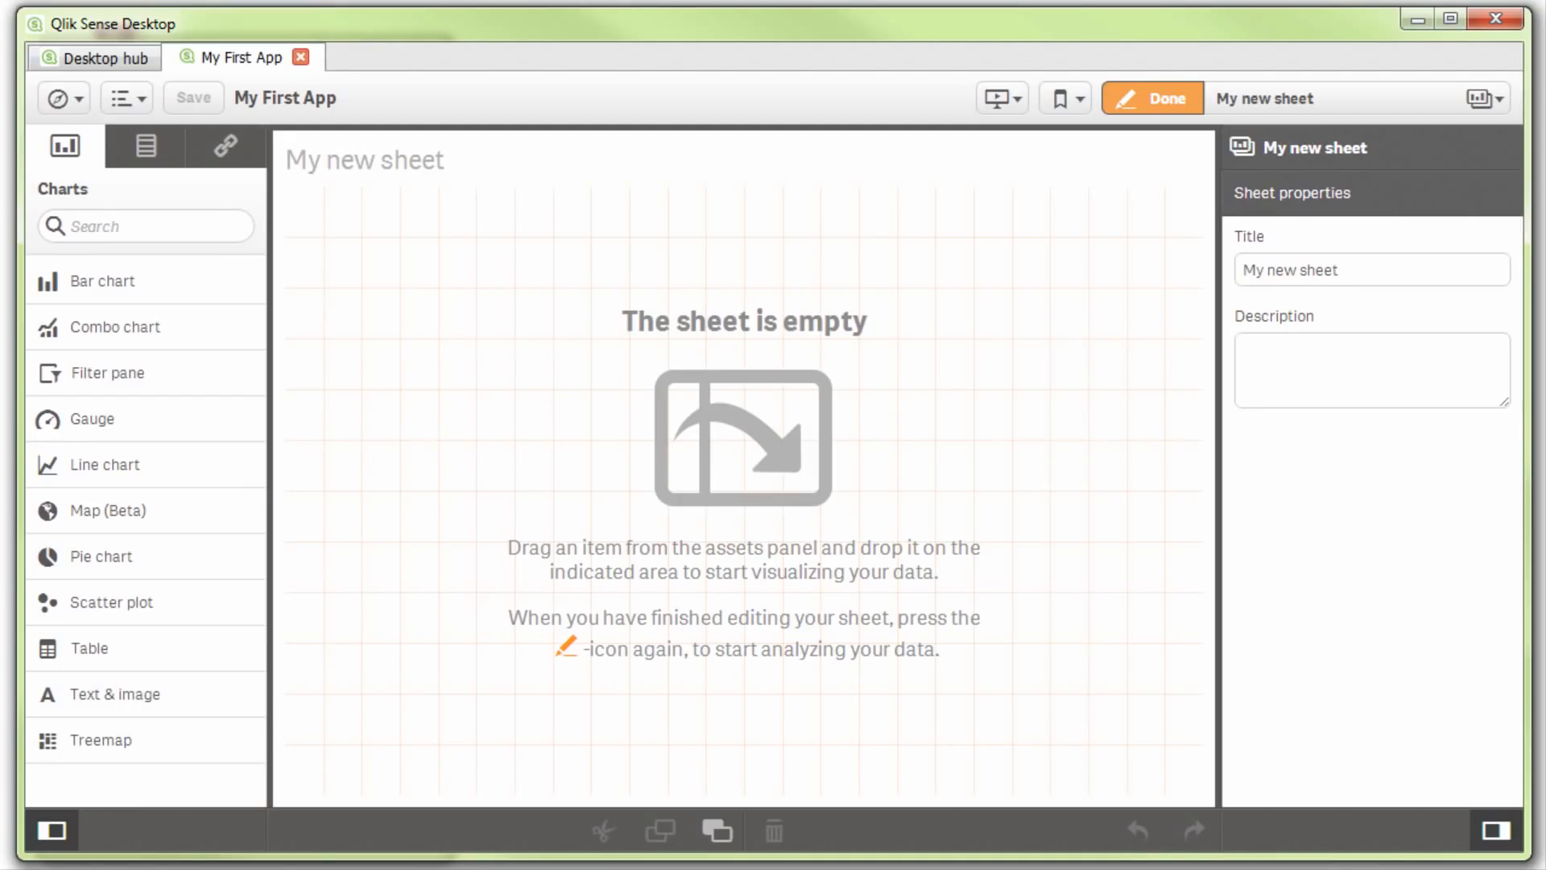
left_click(1346, 272)
left_click_drag(1366, 274, 1276, 270)
key("ctrl+a")
type("Car sales")
left_click(1300, 385)
type("An overview of worldwide car sales")
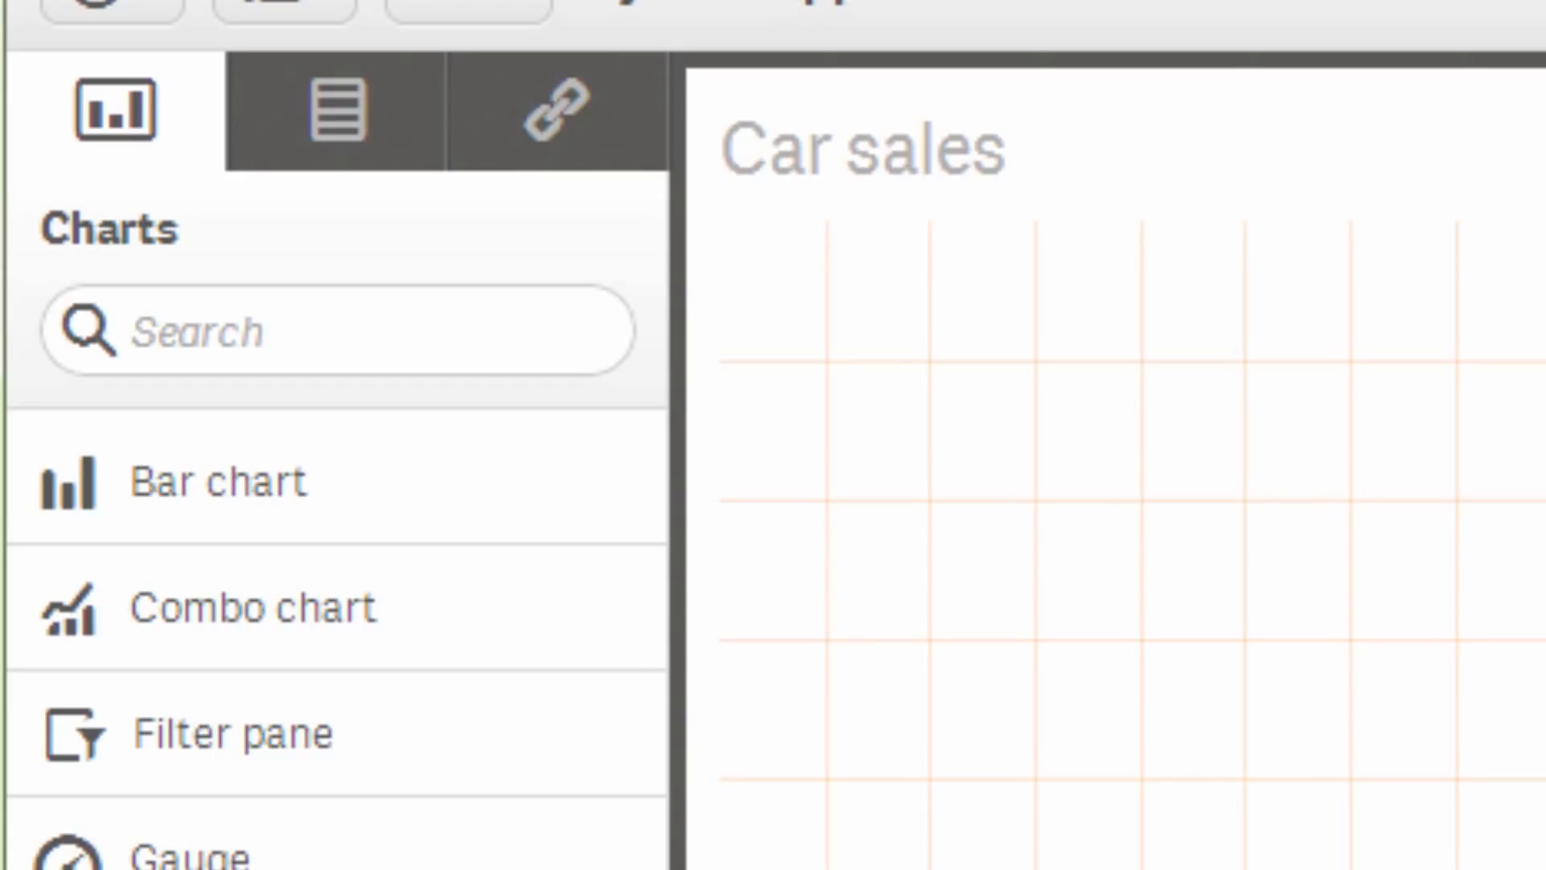
- Look through the available fields and master items, ending at the list of chart types
left_click(343, 158)
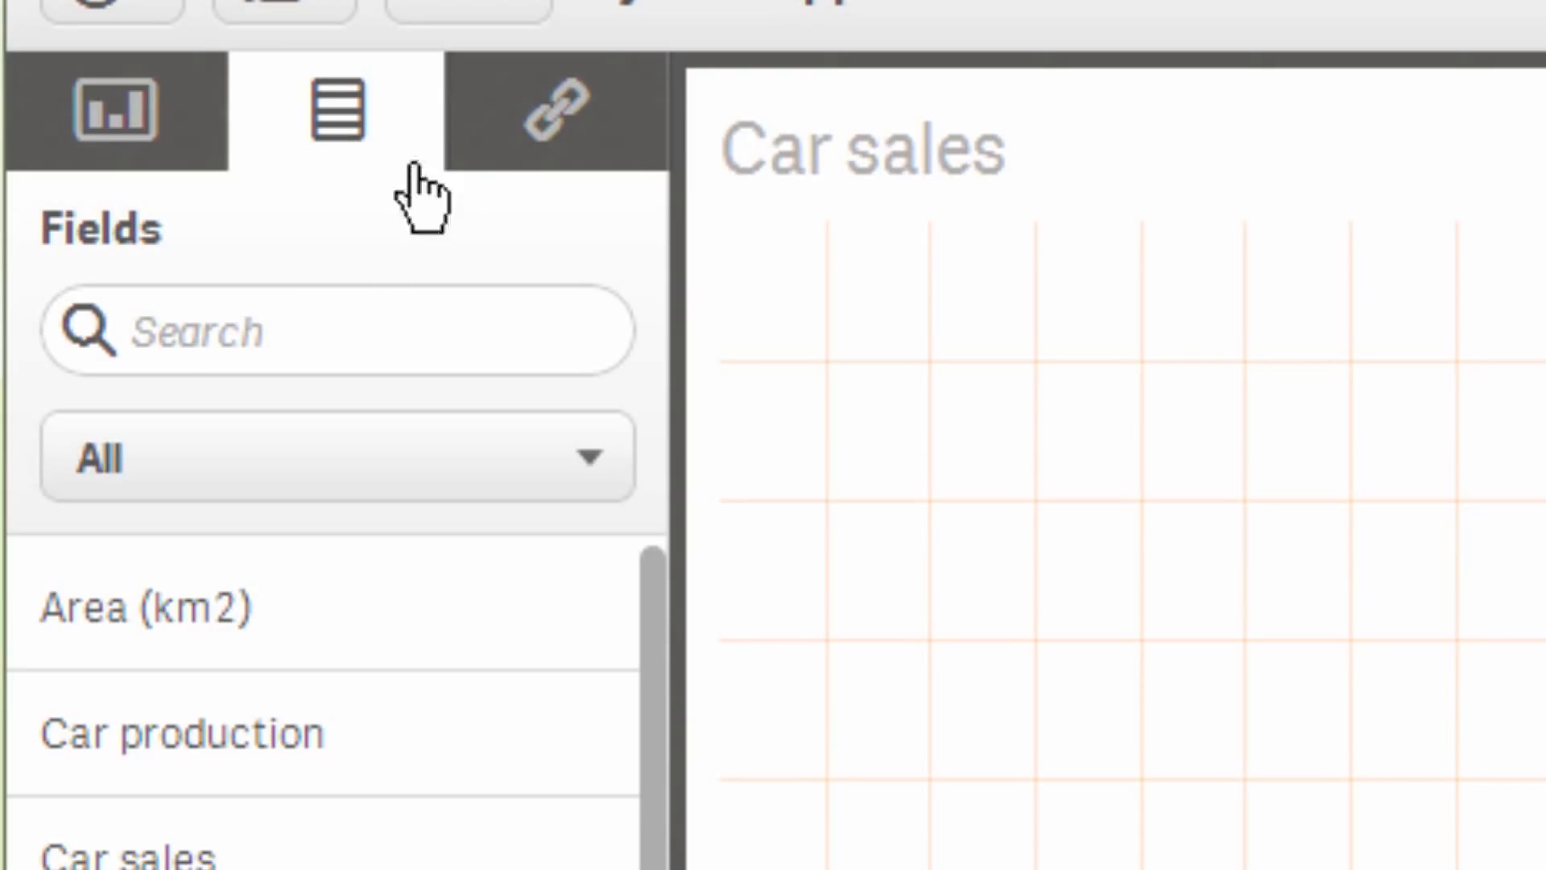
left_click(486, 131)
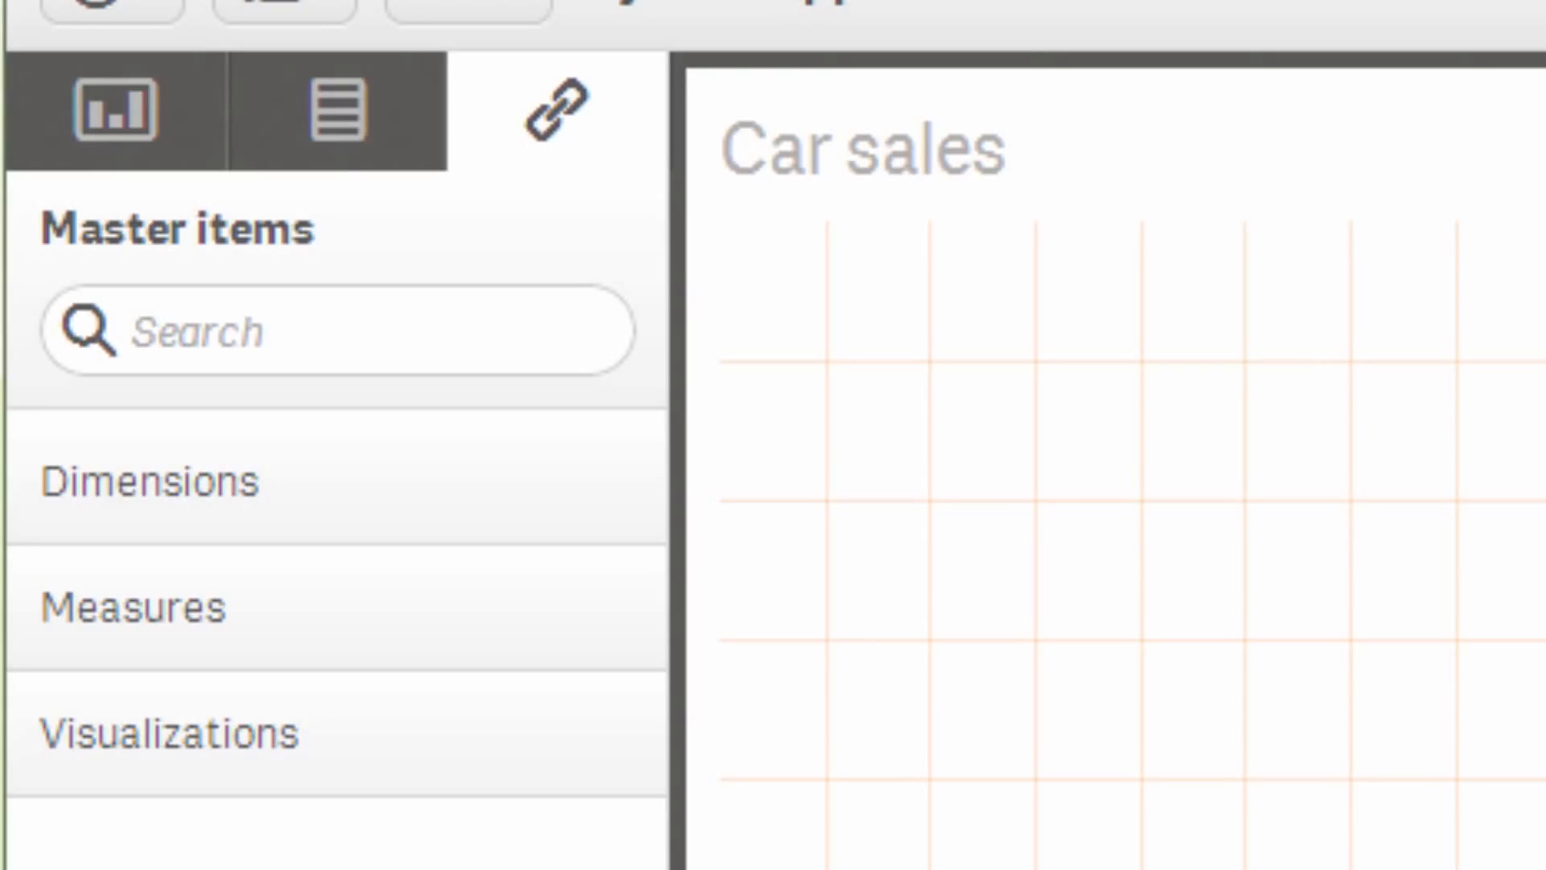
left_click(323, 155)
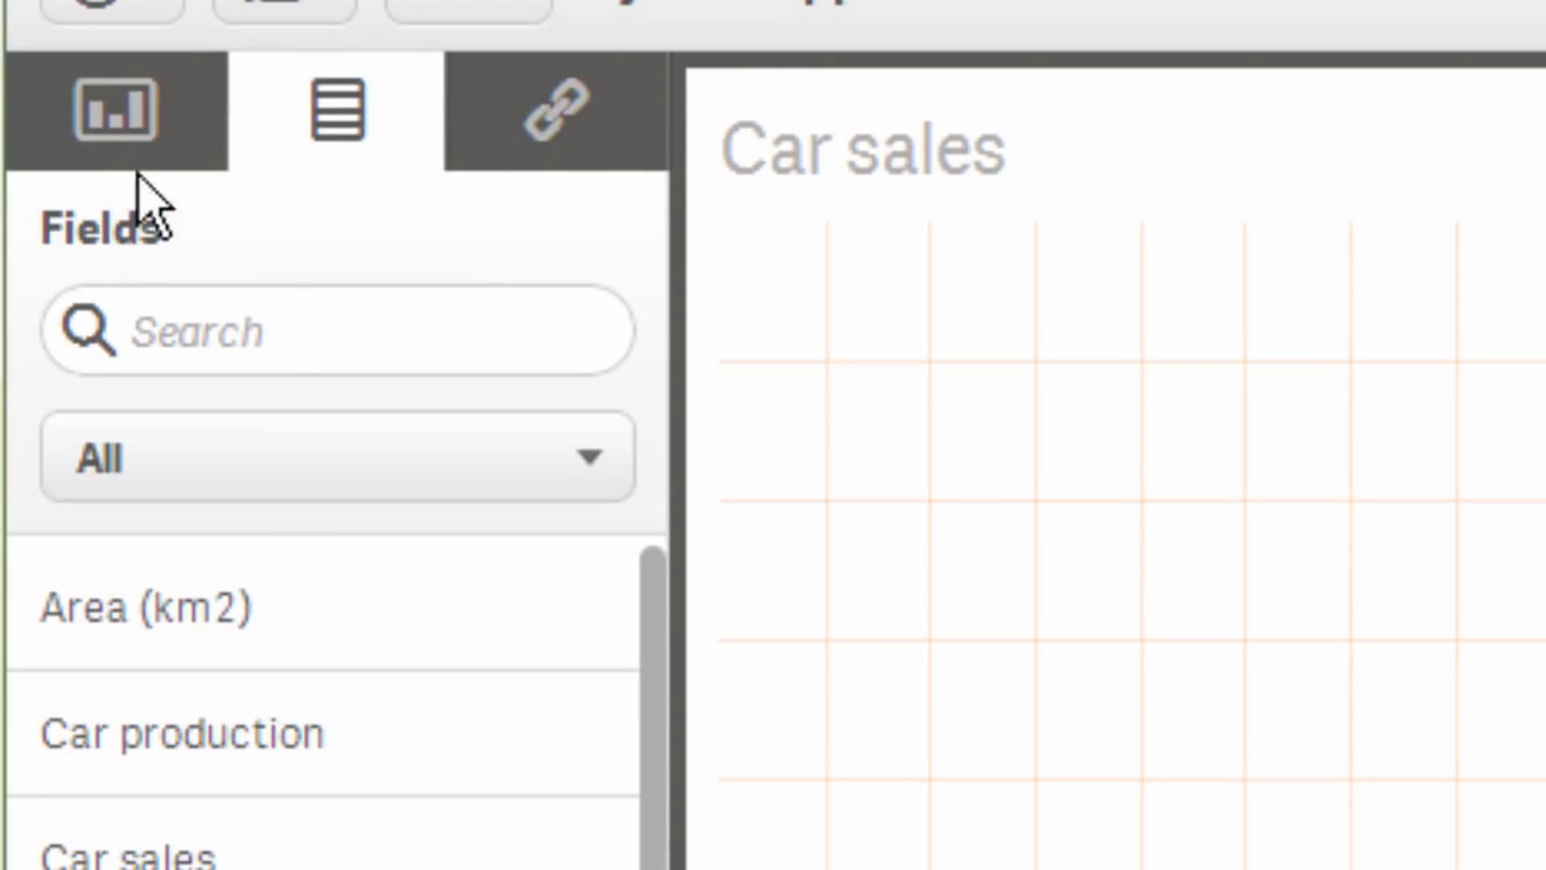
left_click(118, 152)
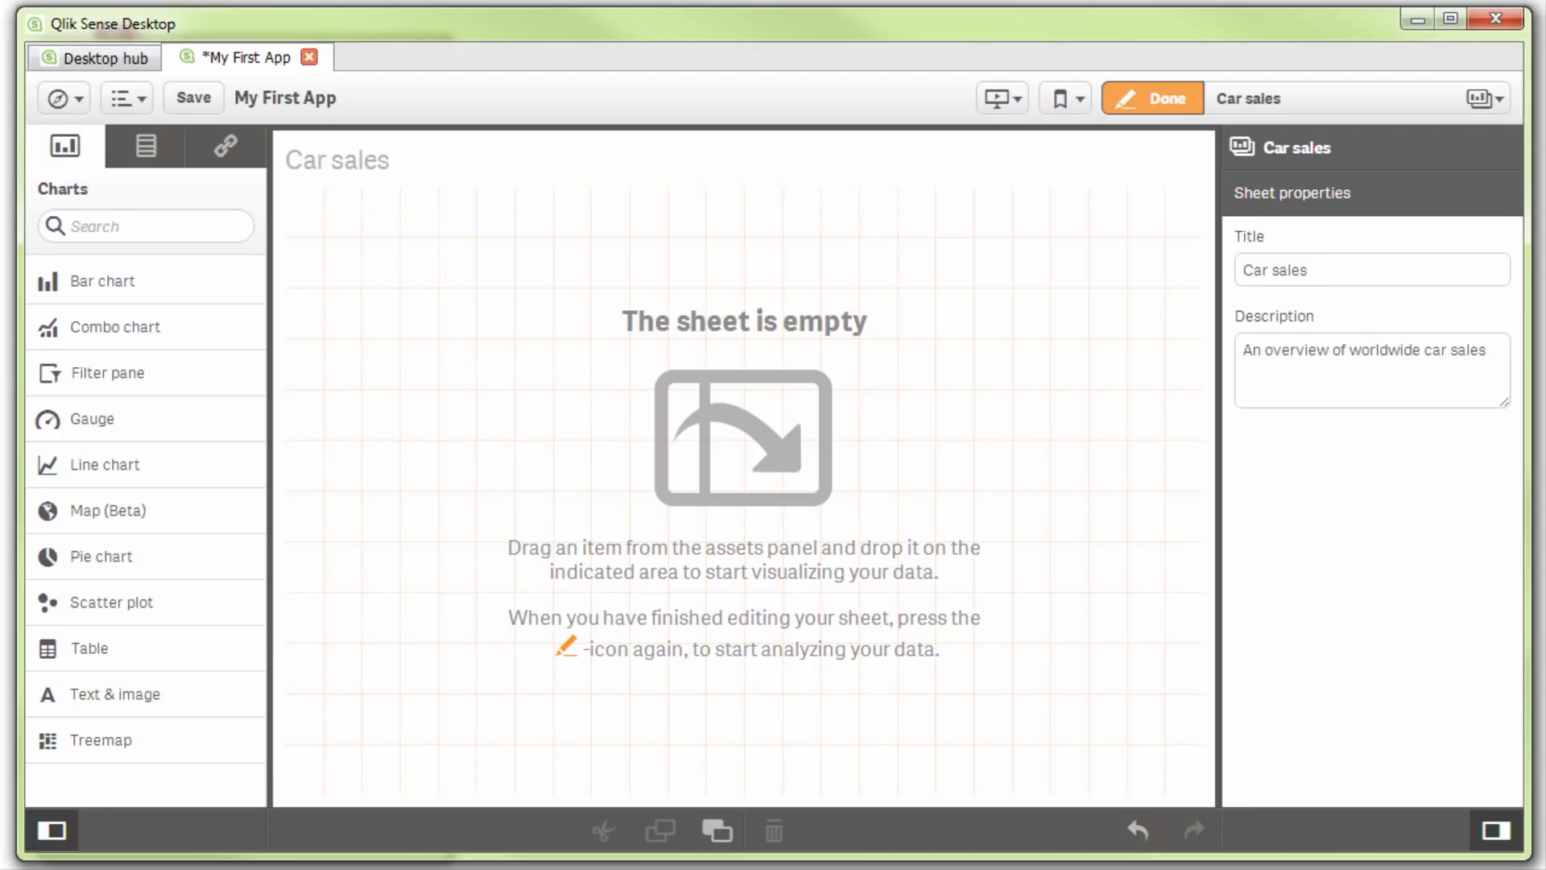
- Place a line chart on the Car sales sheet and give it Year as its dimension
left_click_drag(190, 473, 842, 420)
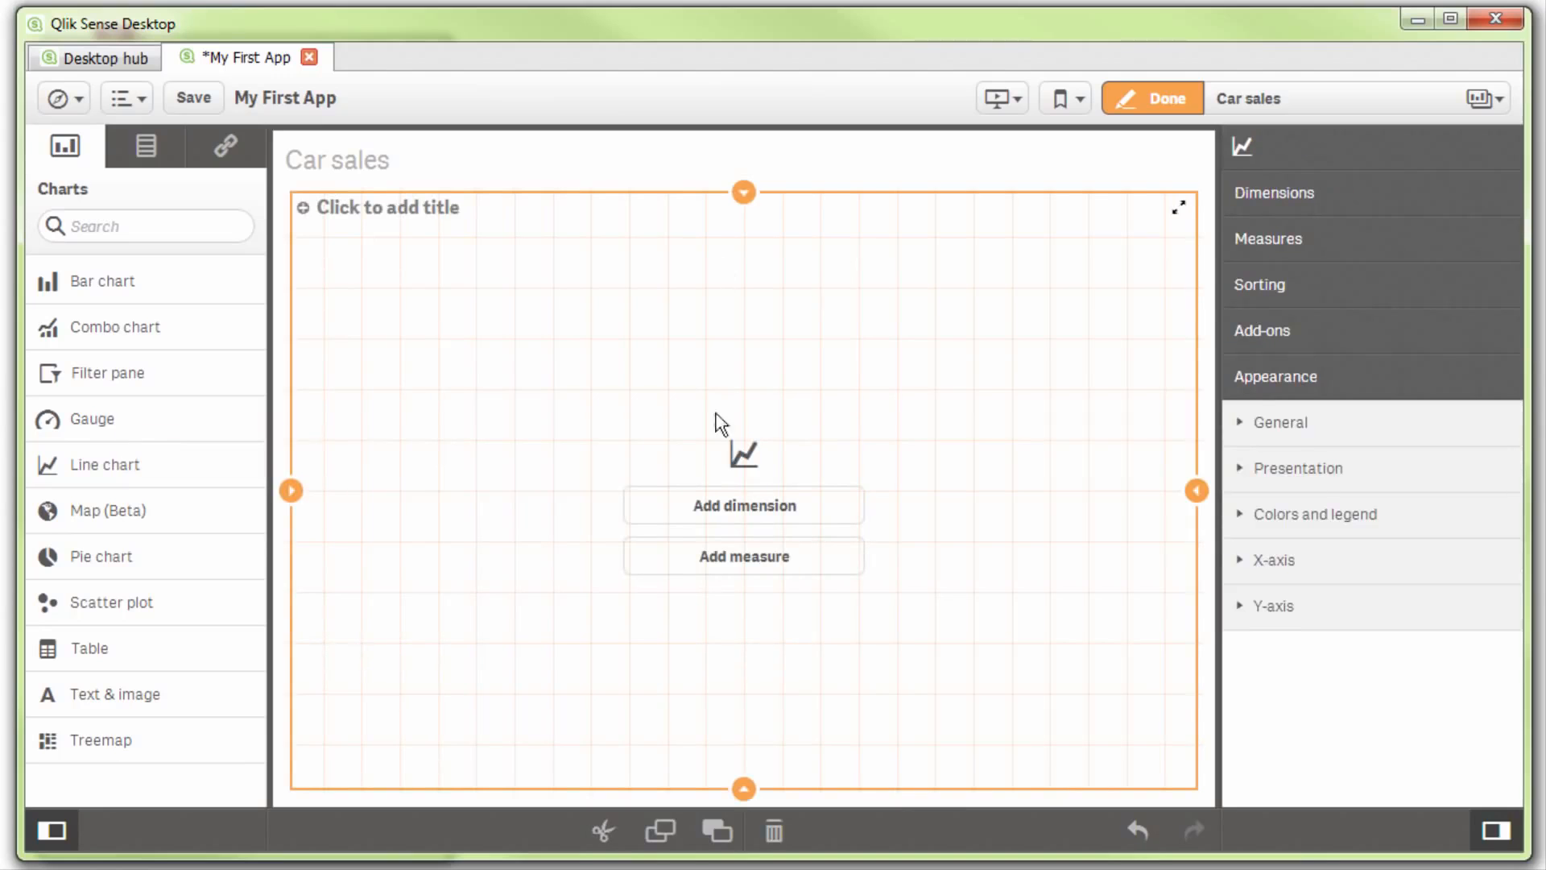
left_click(739, 506)
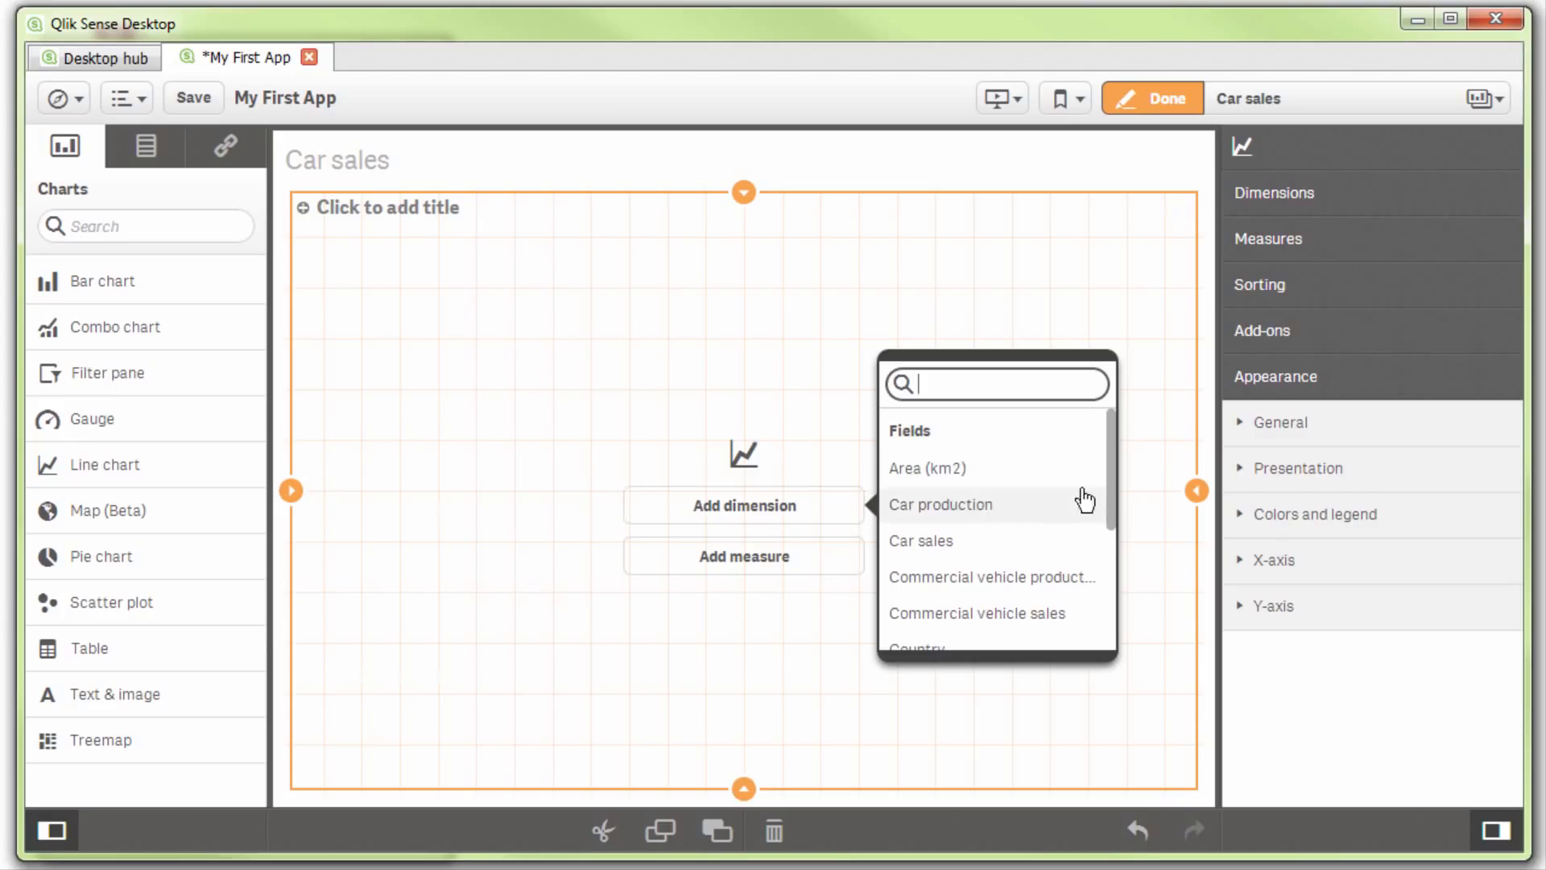
left_click_drag(1108, 481, 1091, 641)
left_click(908, 637)
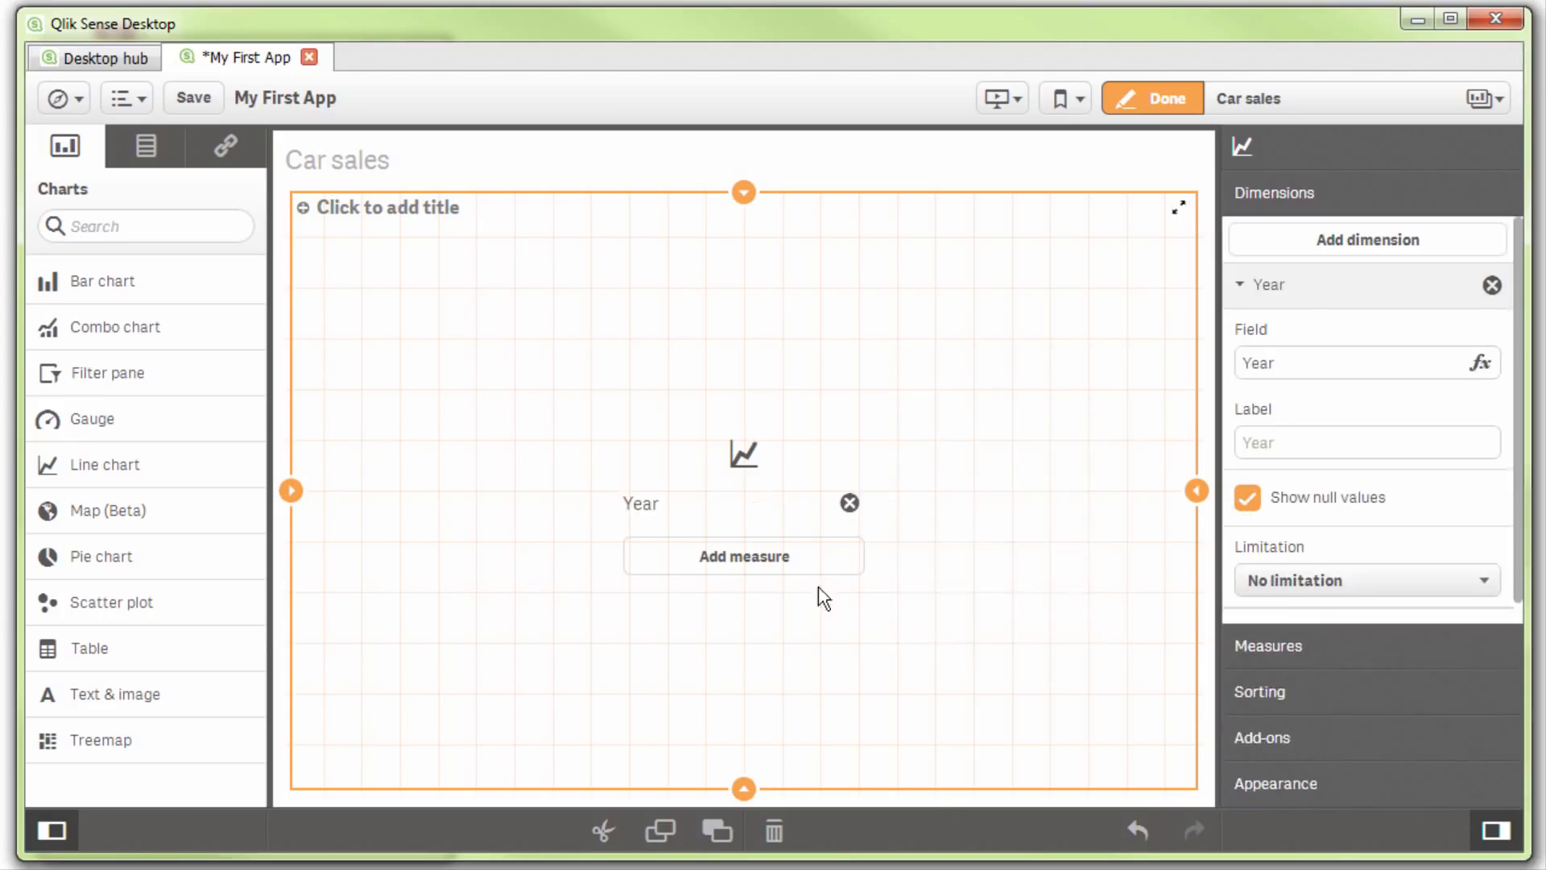
- Add the sum of Car sales as the line chart's measure and save the app
left_click(781, 567)
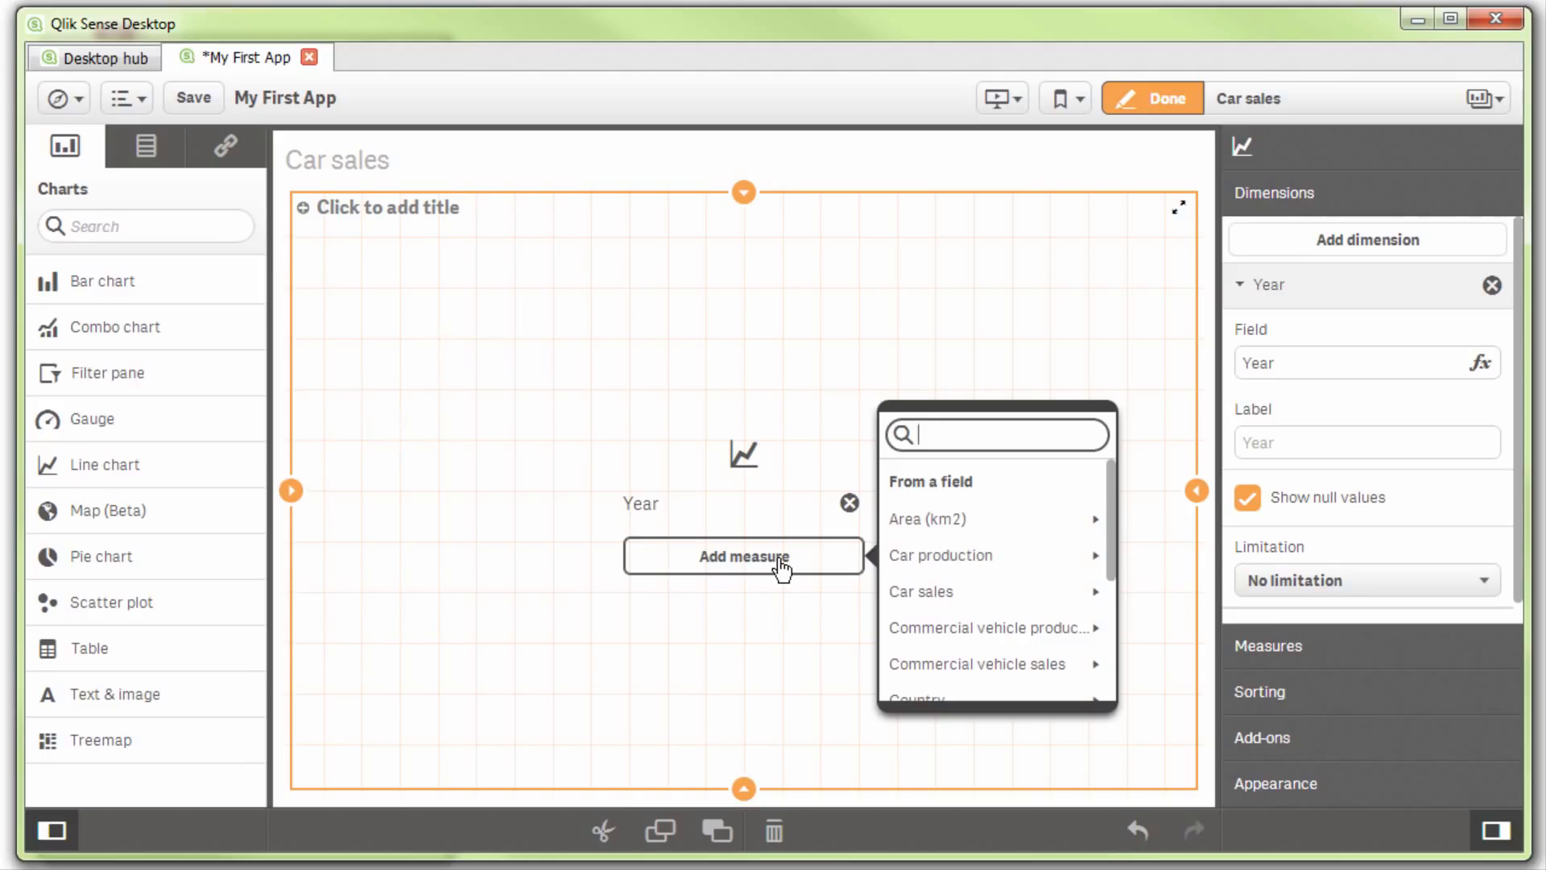
left_click(941, 599)
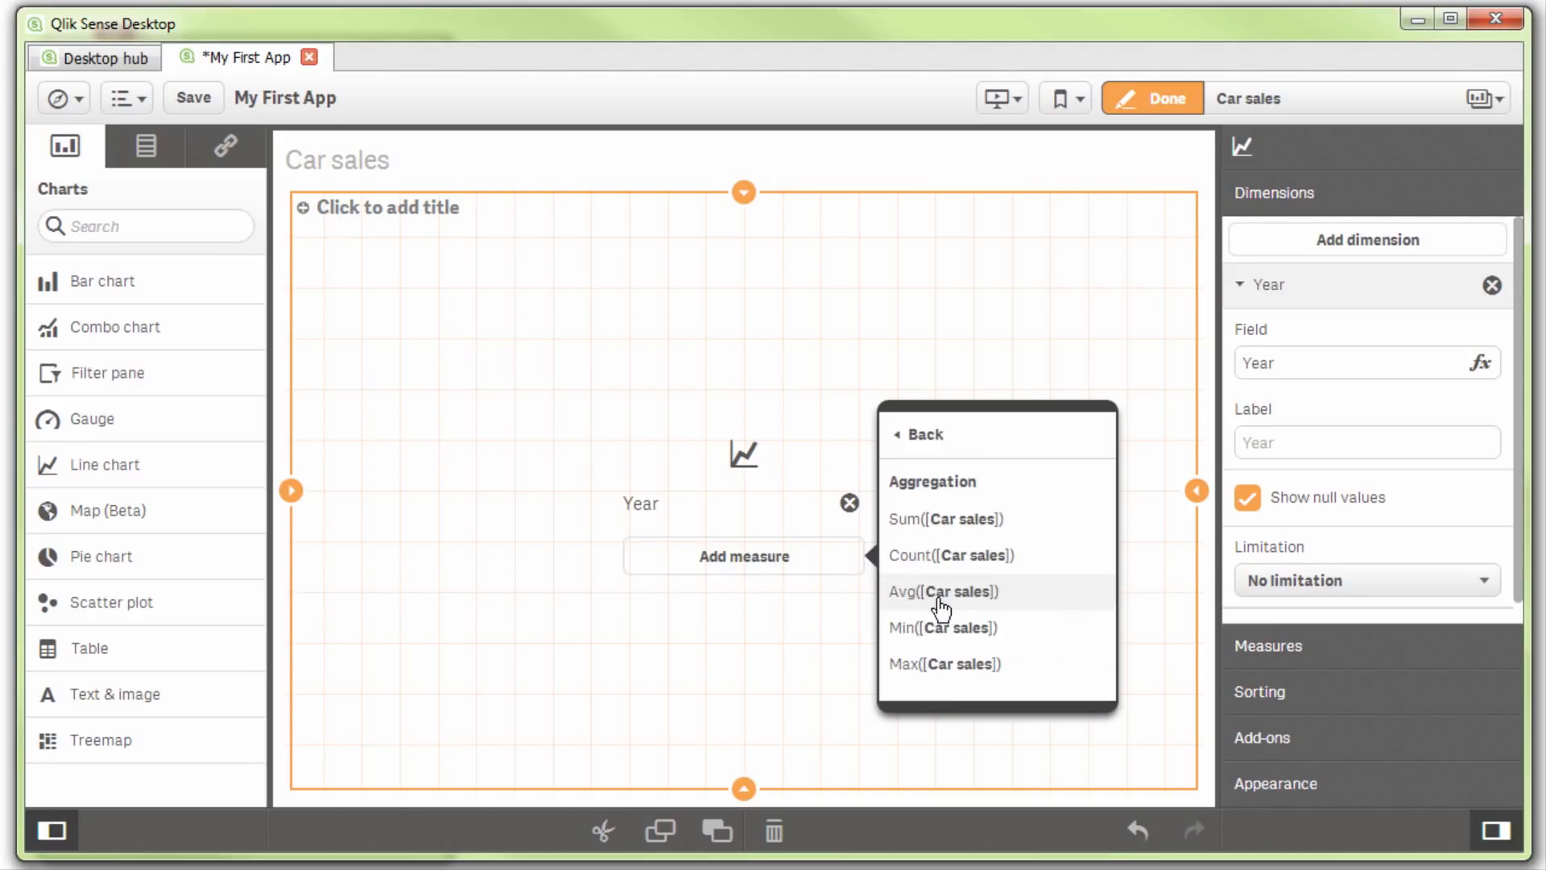
left_click(940, 522)
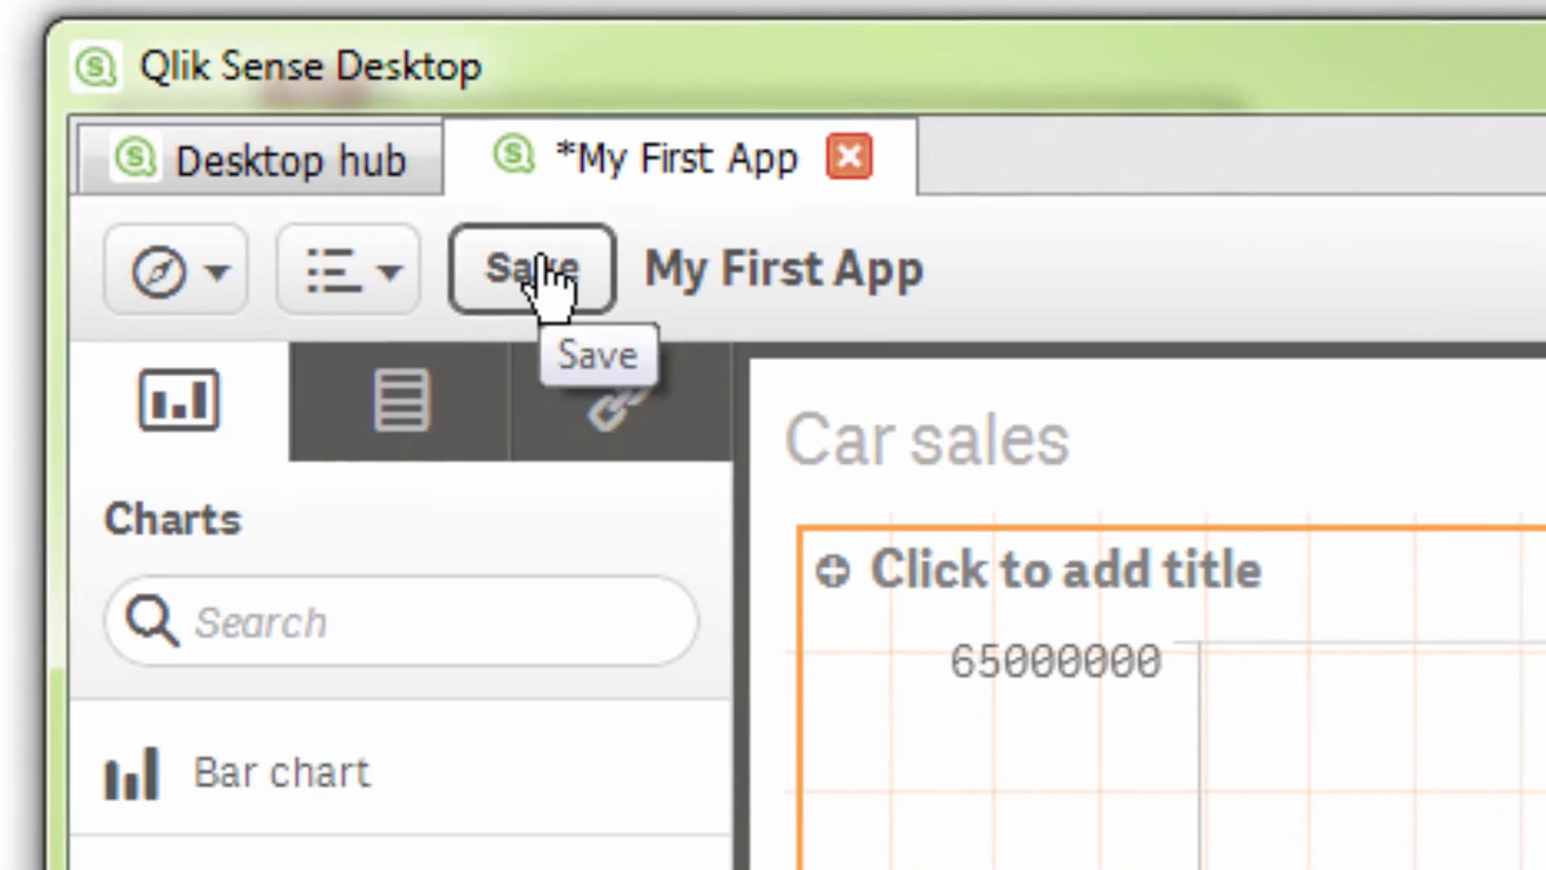
left_click(532, 274)
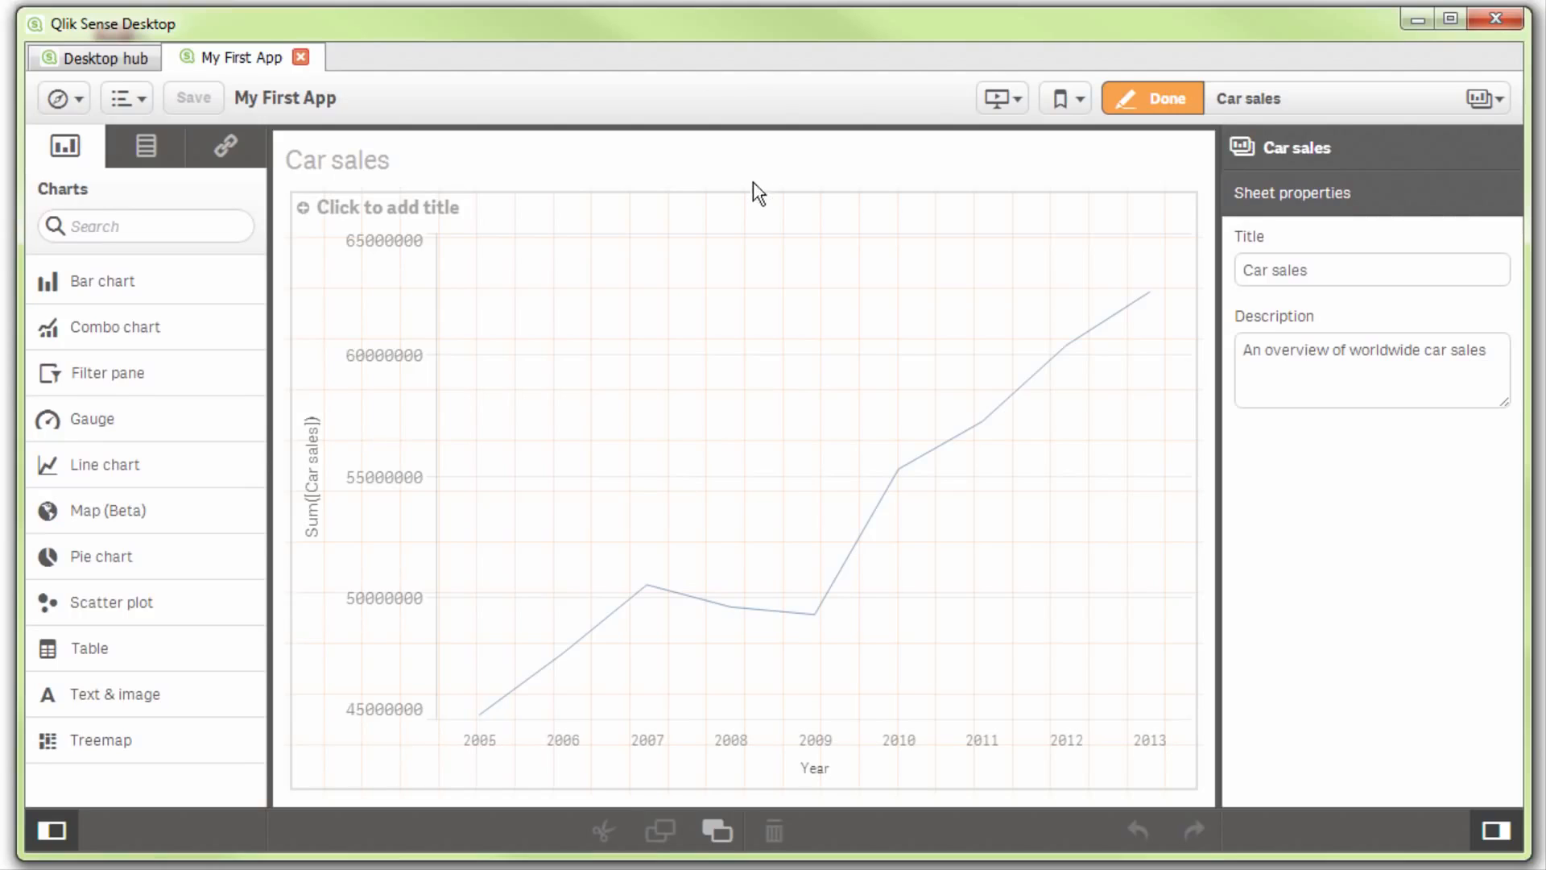
- Change the label of the line chart's Sum([Car sales]) measure to "Total car sales"
left_click(755, 205)
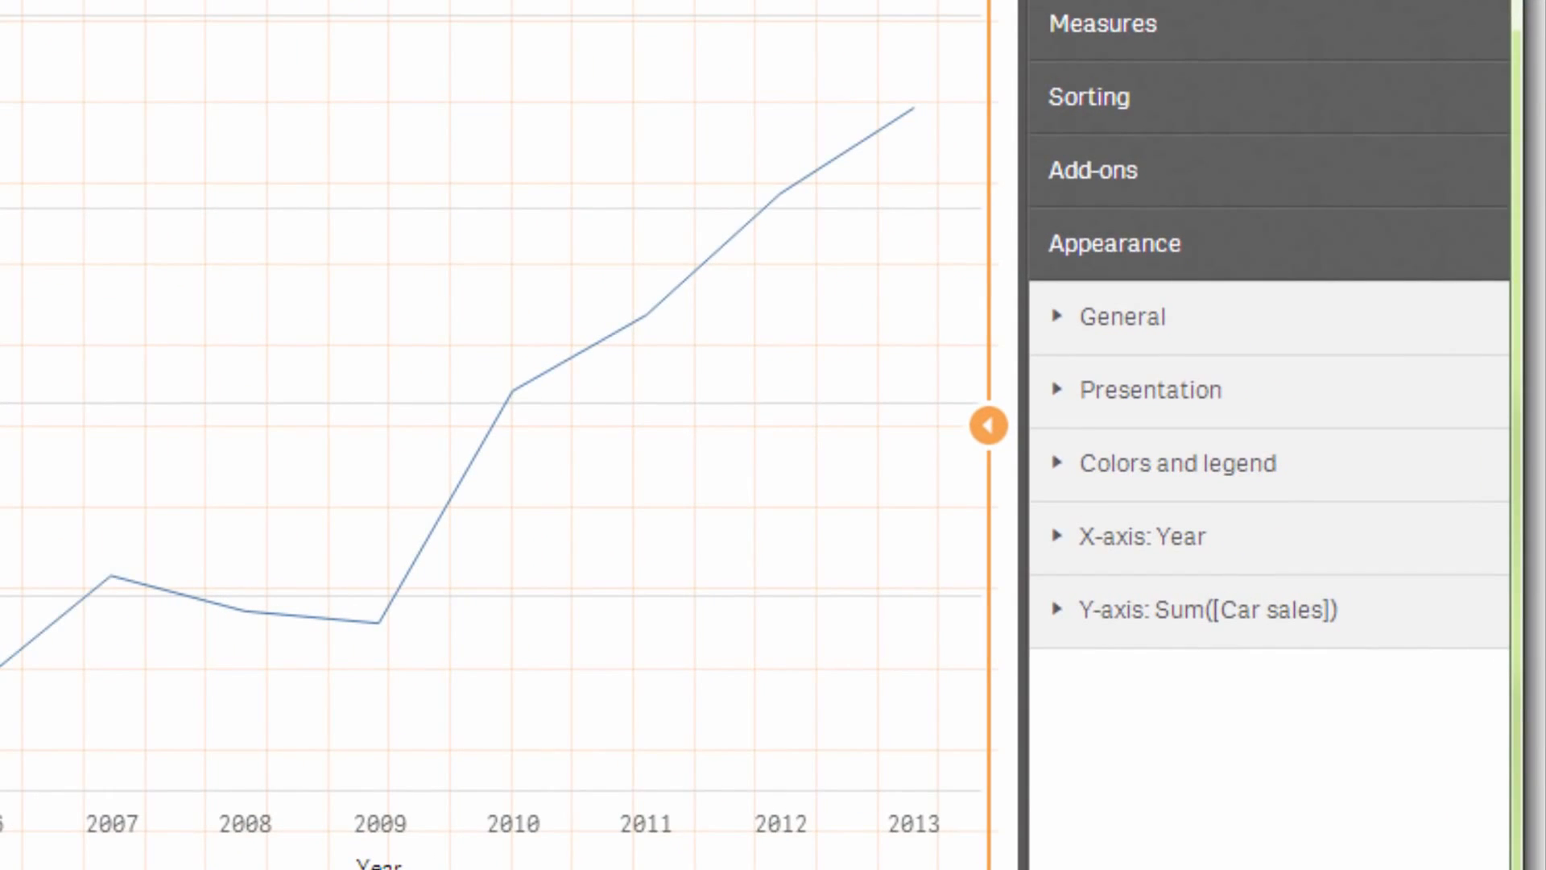
left_click(1379, 36)
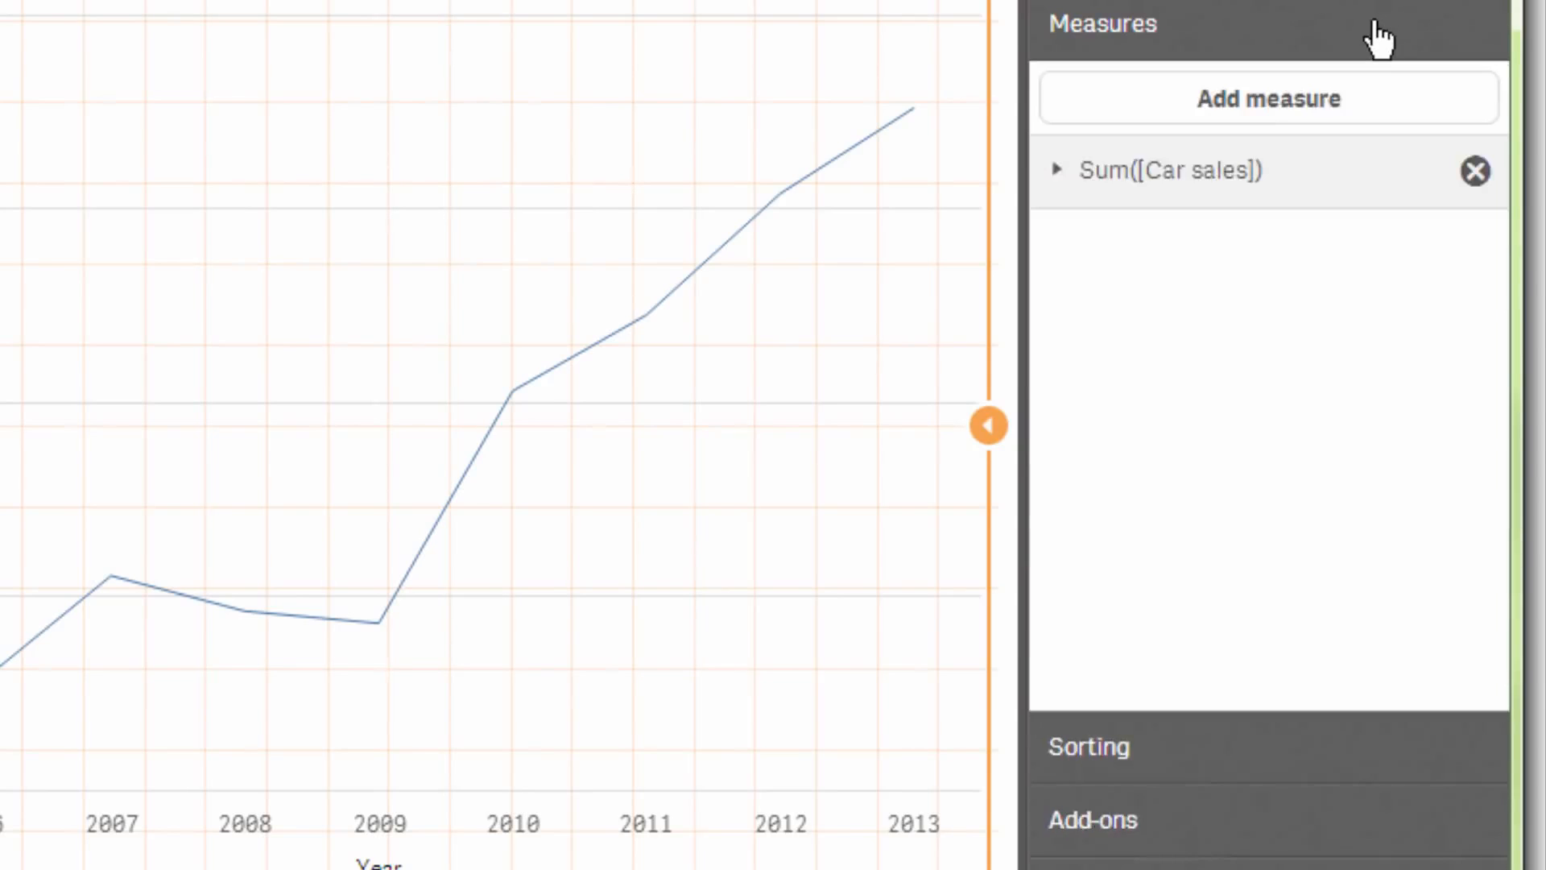
left_click(1054, 173)
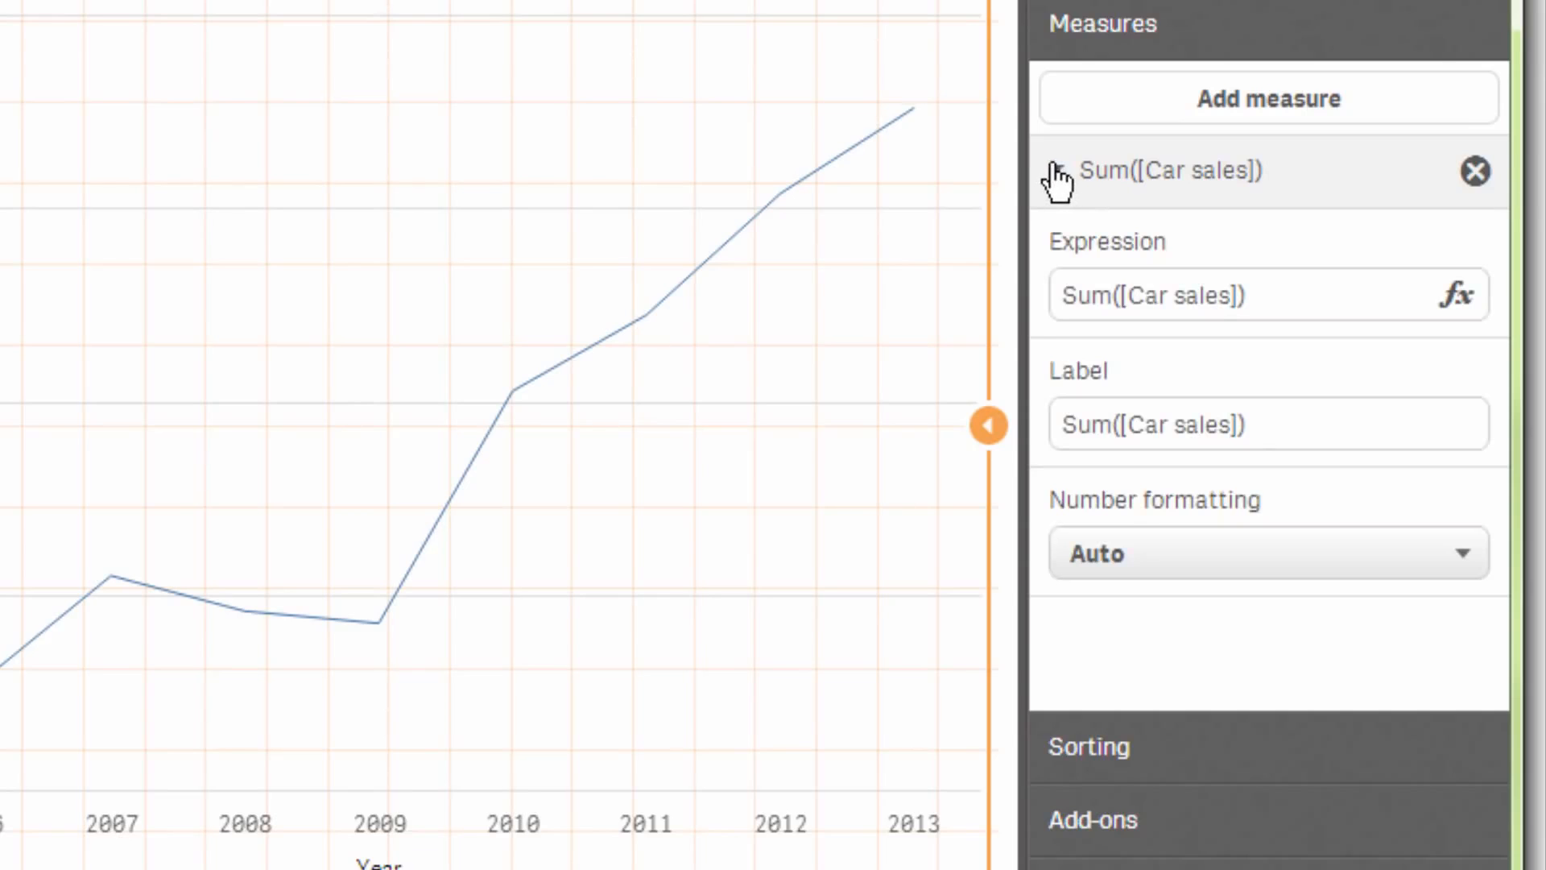
left_click(1154, 424)
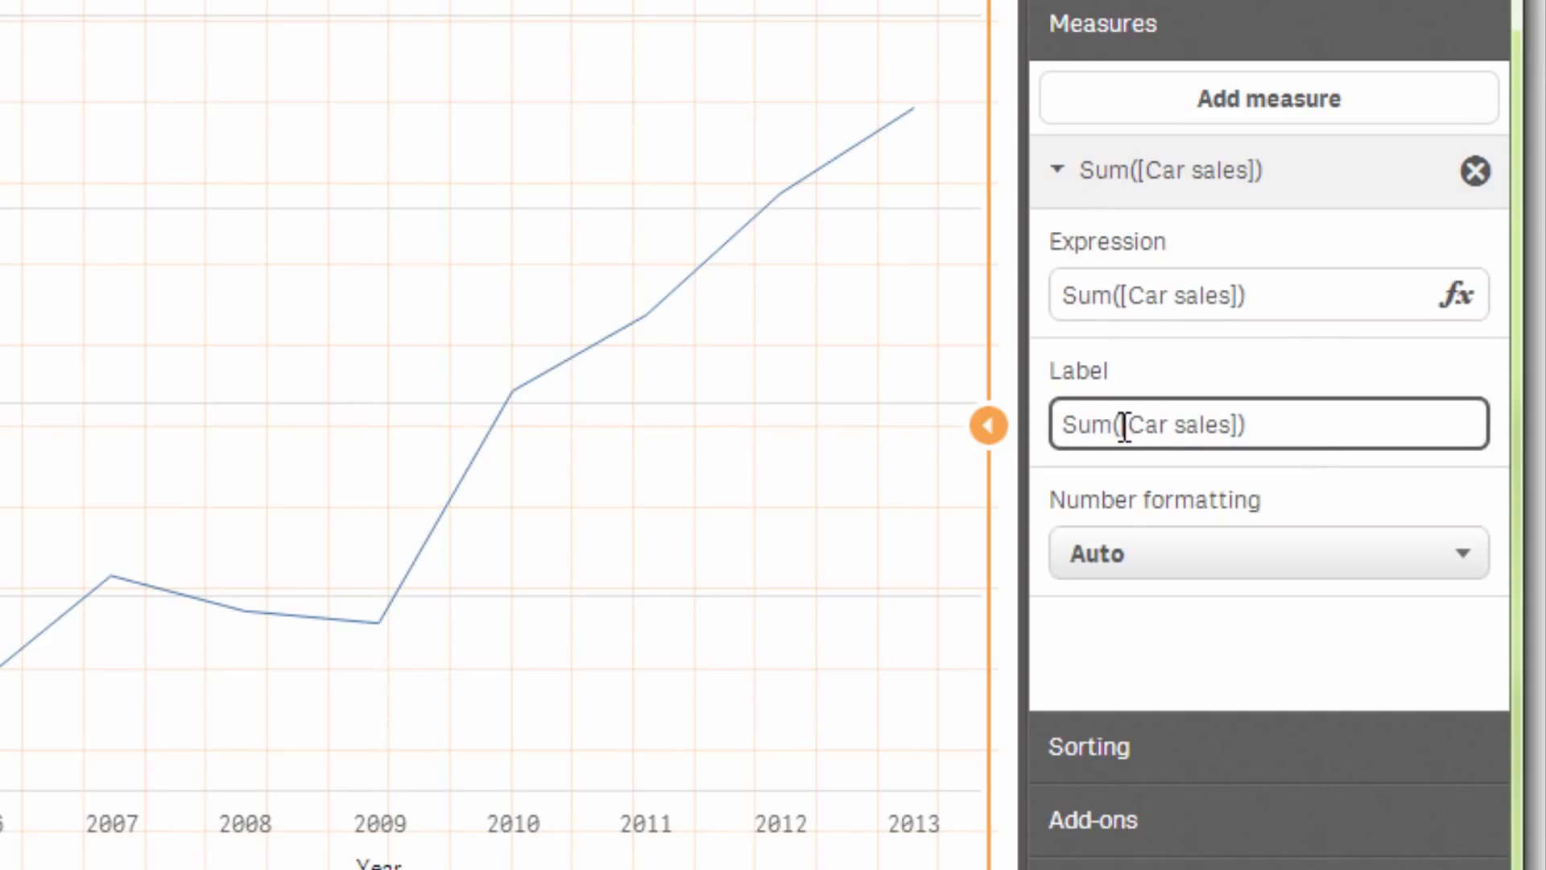
key("ctrl+a")
type("Total car sales")
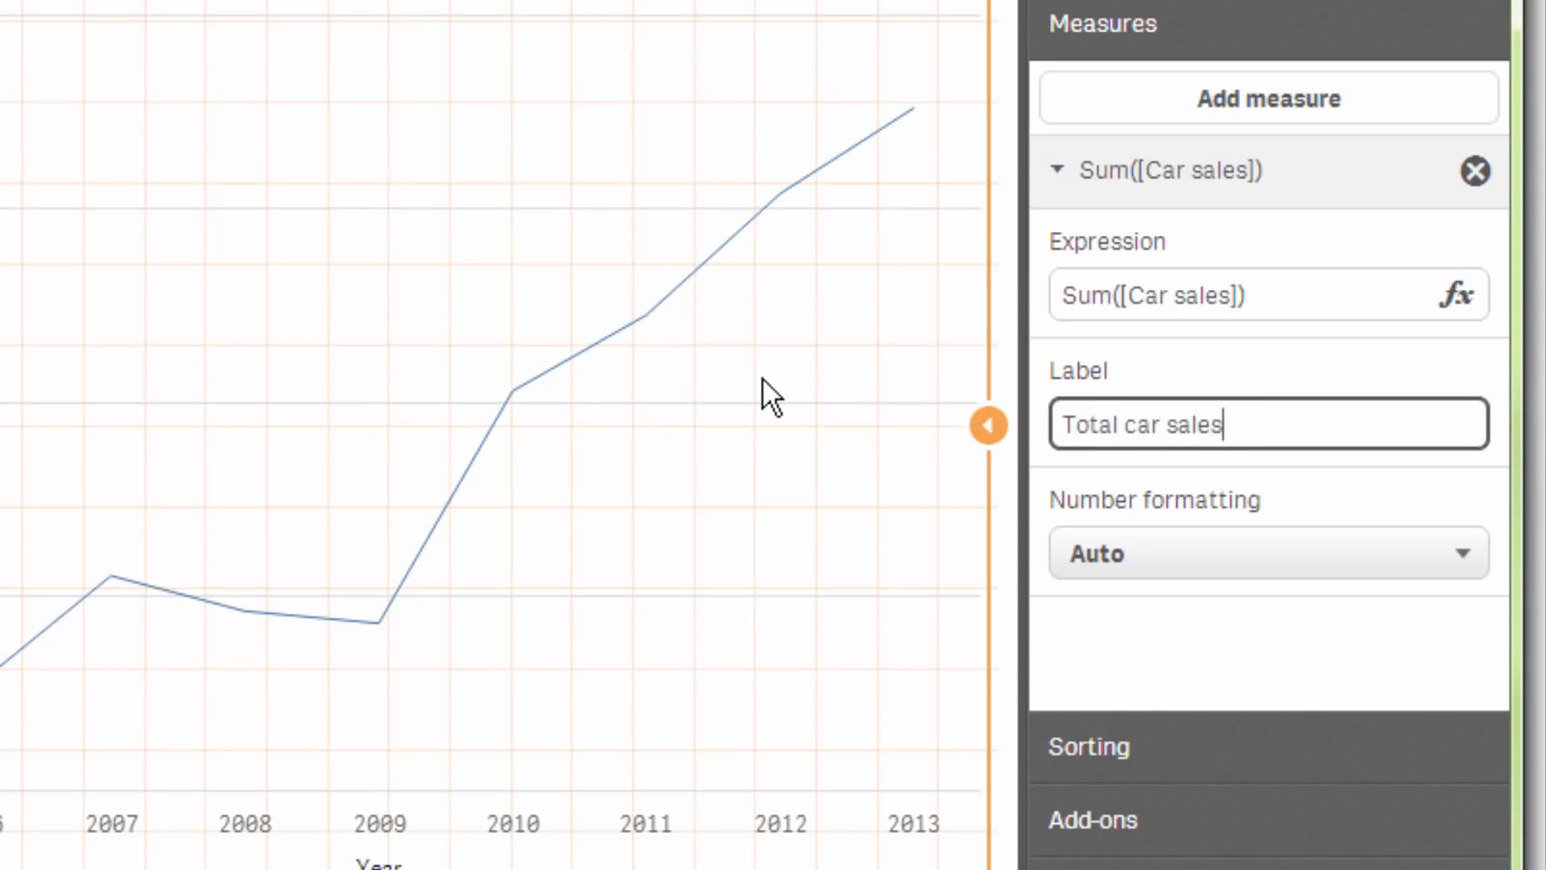
- Set the number formatting of the Total car sales measure to Number with the simple format 1,000
left_click(1295, 555)
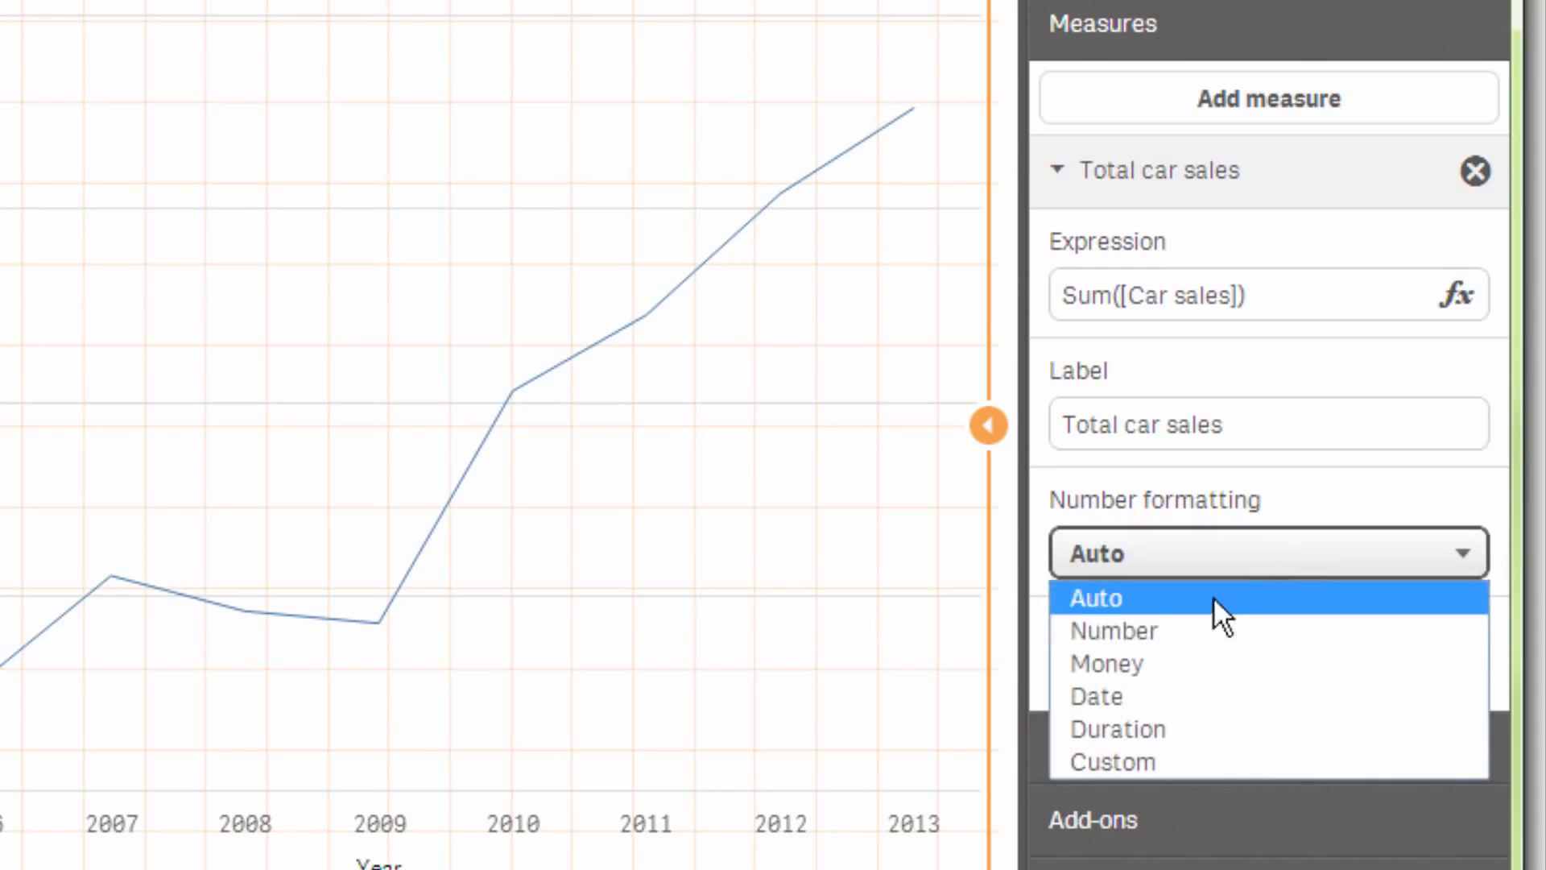
left_click(1174, 622)
left_click_drag(1504, 544, 1499, 677)
left_click(1256, 625)
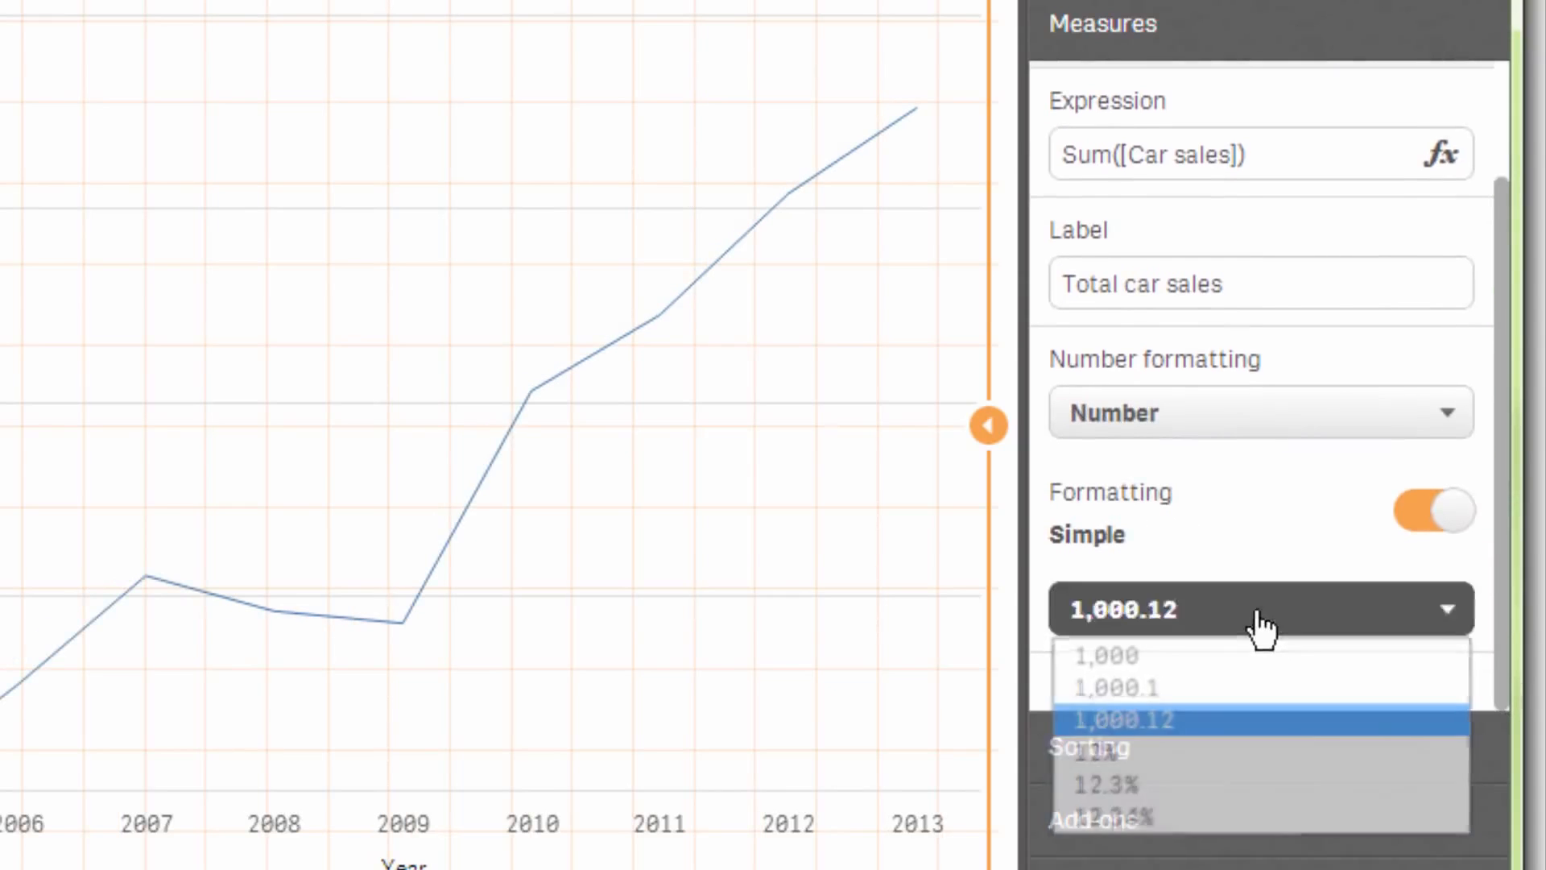
left_click(1209, 654)
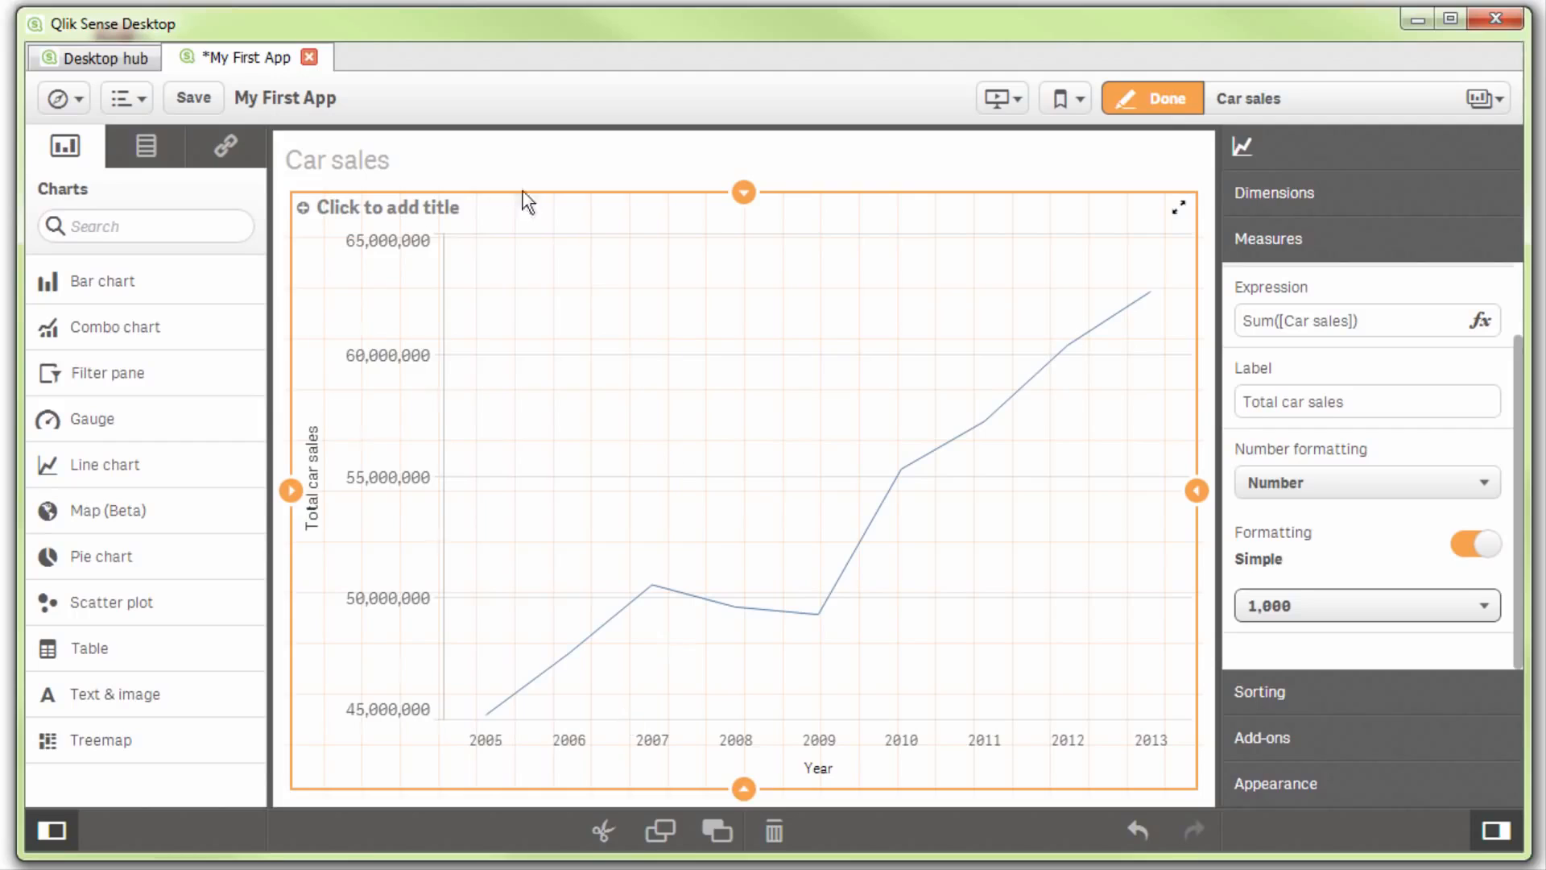
- Title the line chart "Yearly car sales" and save the app
left_click(456, 213)
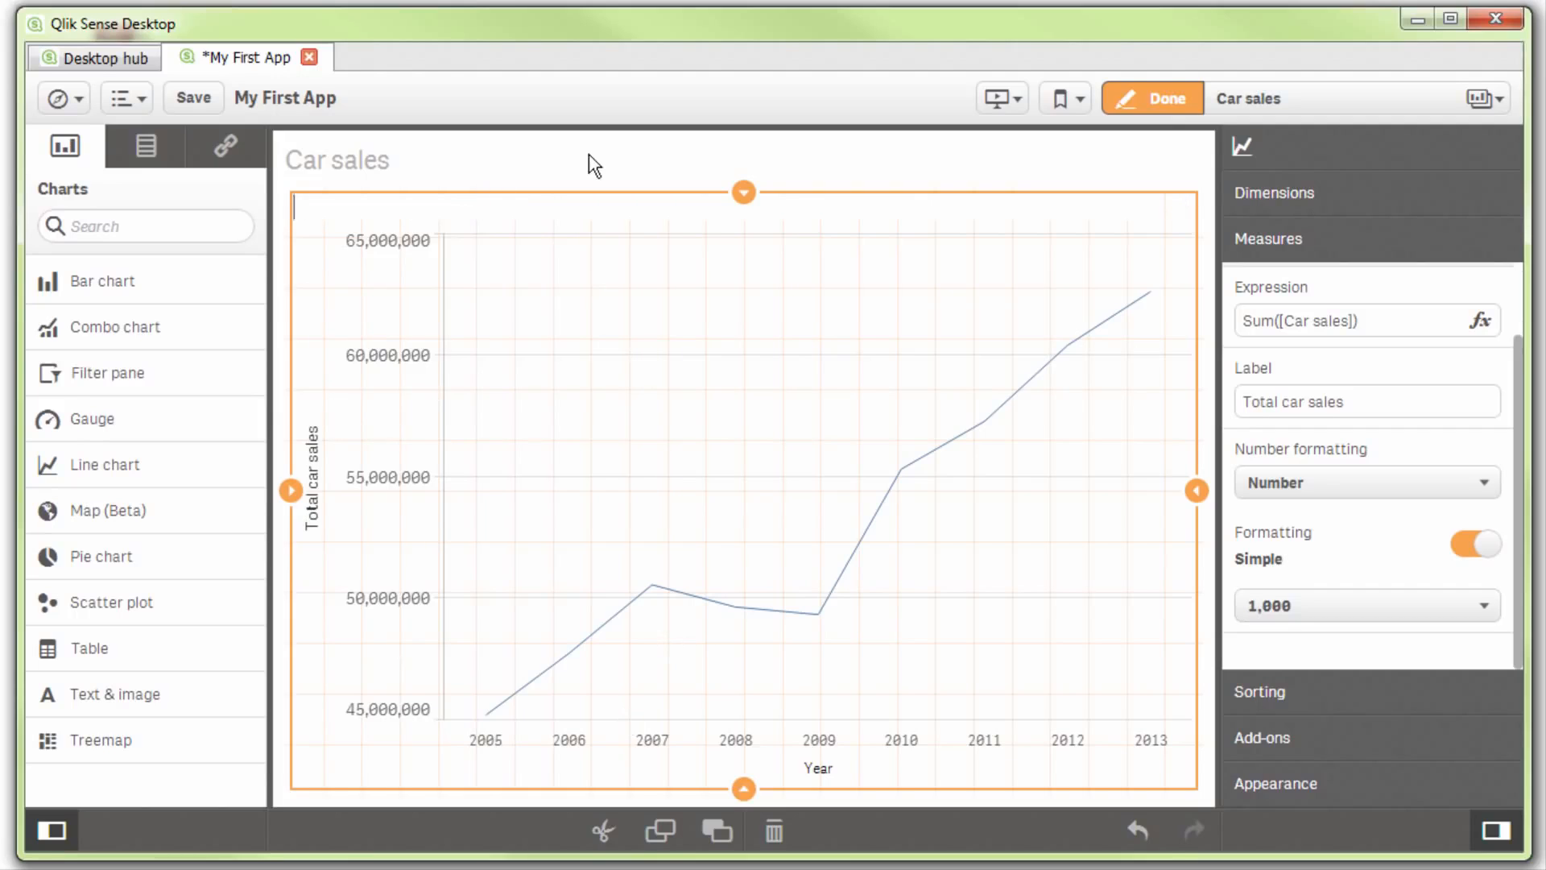
type("Yearly car sales")
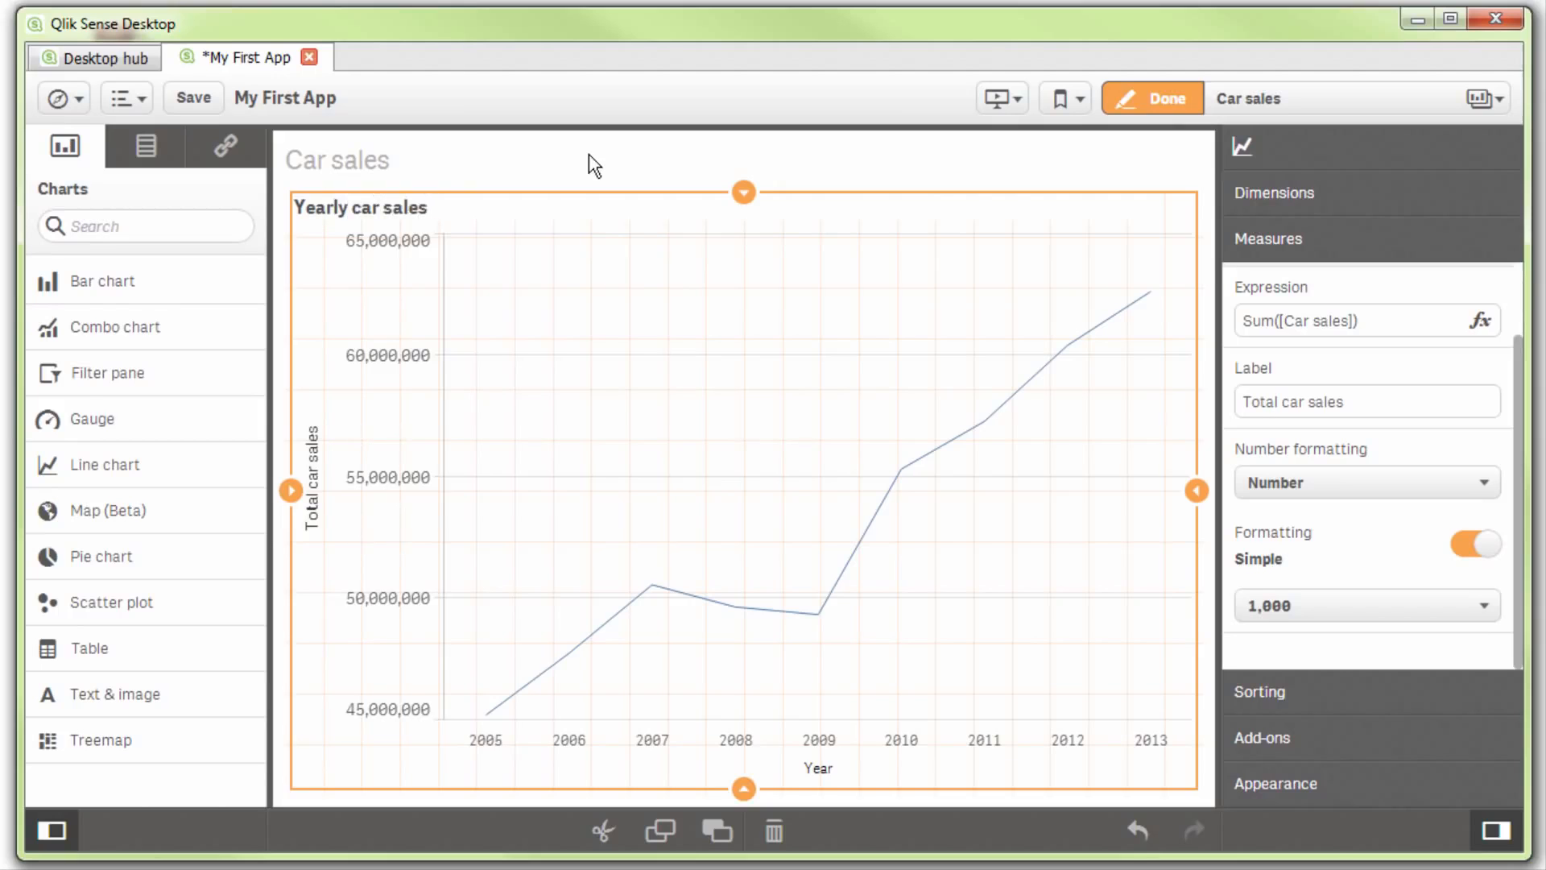
left_click(191, 106)
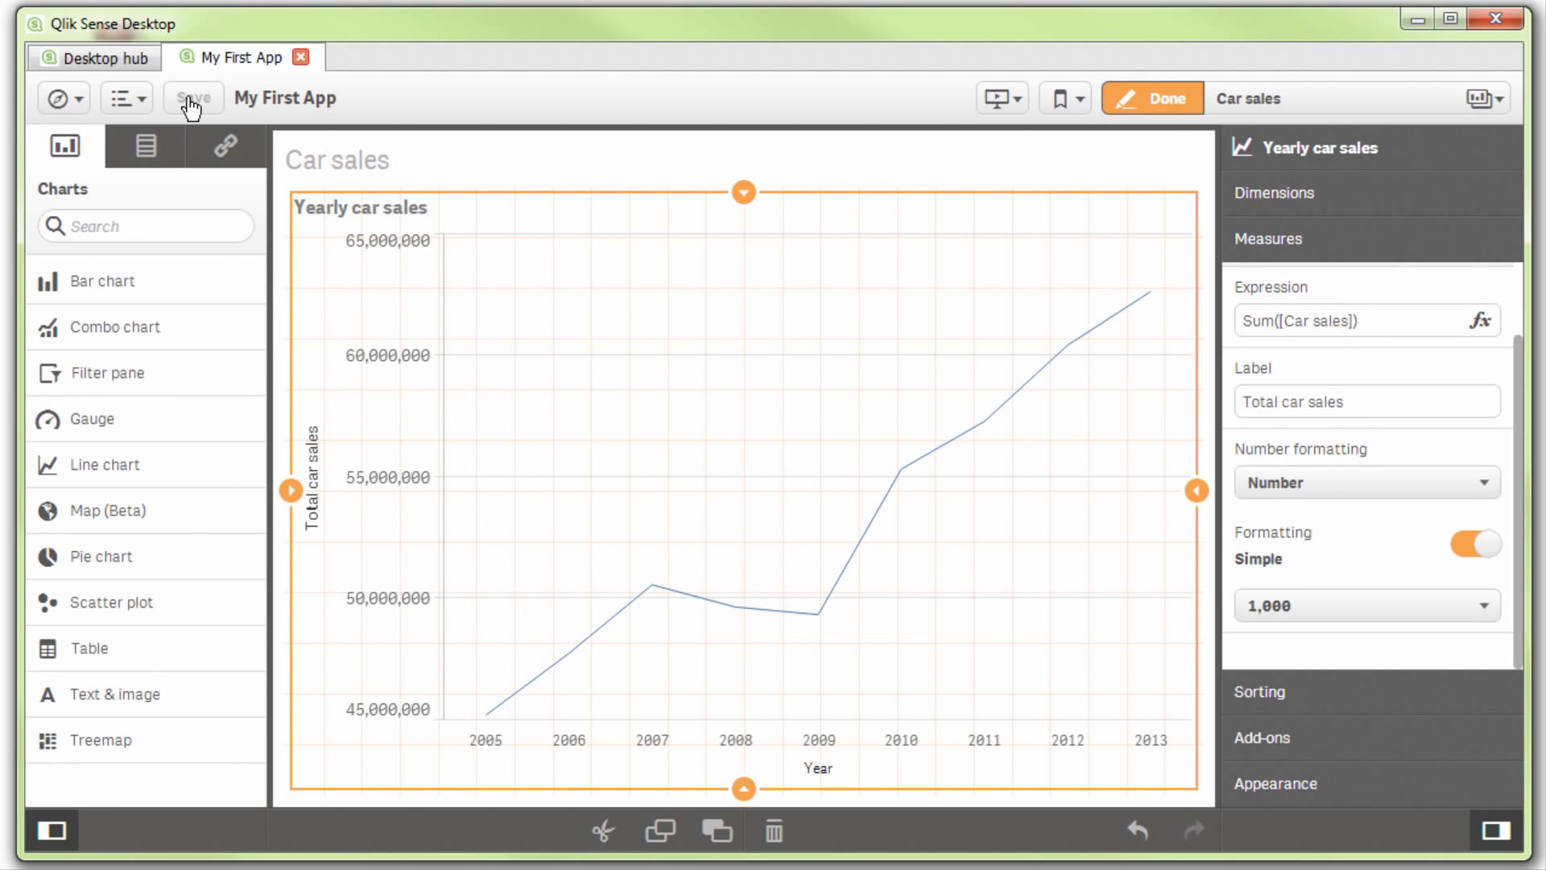
- Narrow the Yearly car sales chart from both sides and place a bar chart in the free space to its right
left_click_drag(291, 491, 483, 492)
left_click_drag(1196, 490, 860, 525)
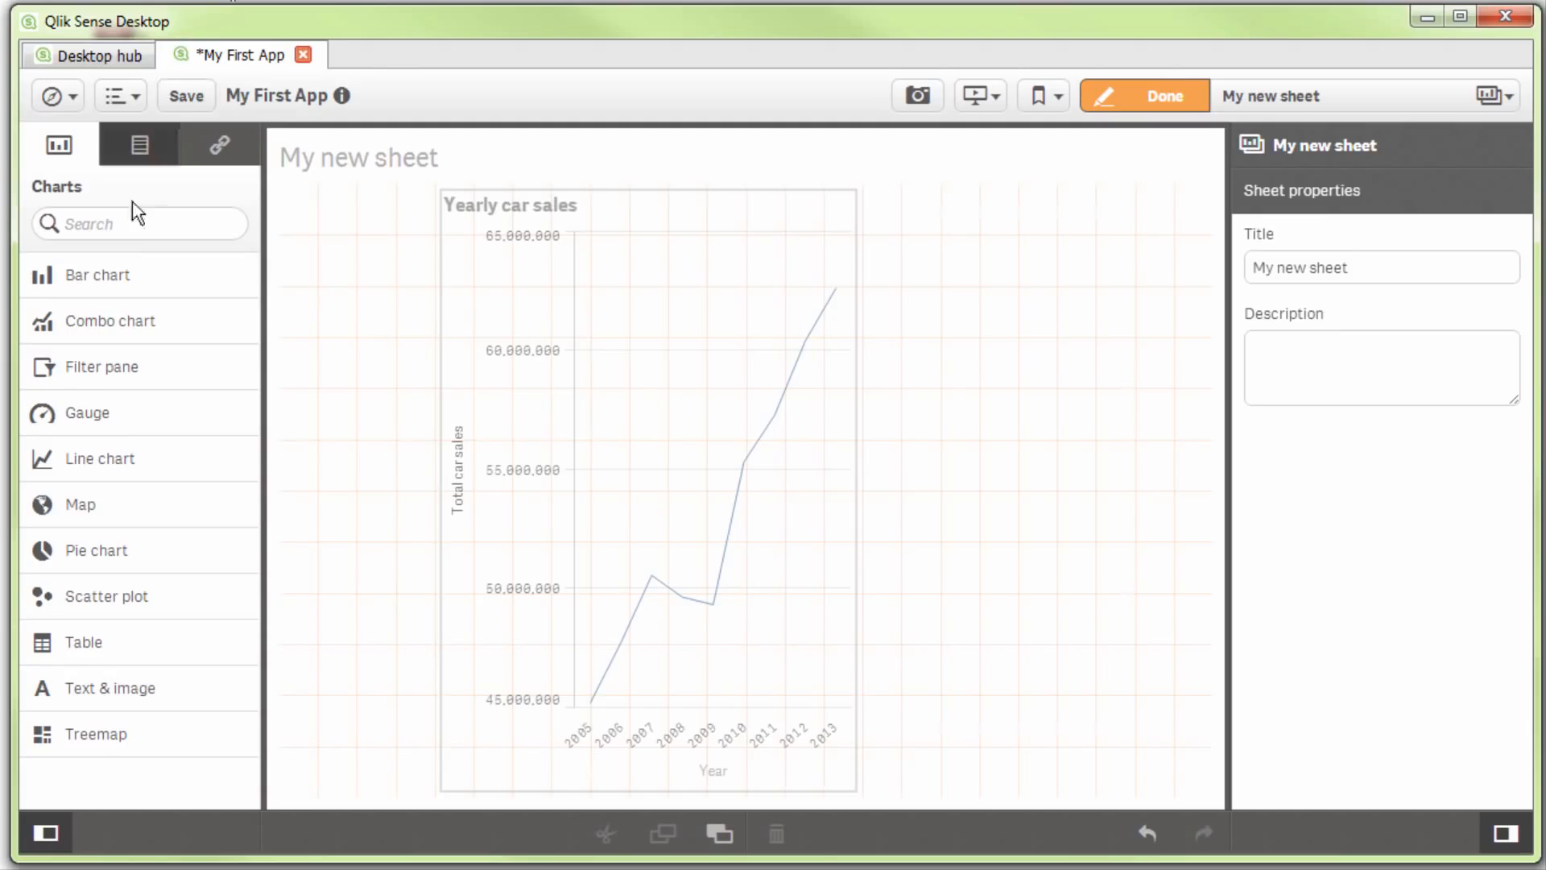
left_click_drag(138, 288, 1043, 484)
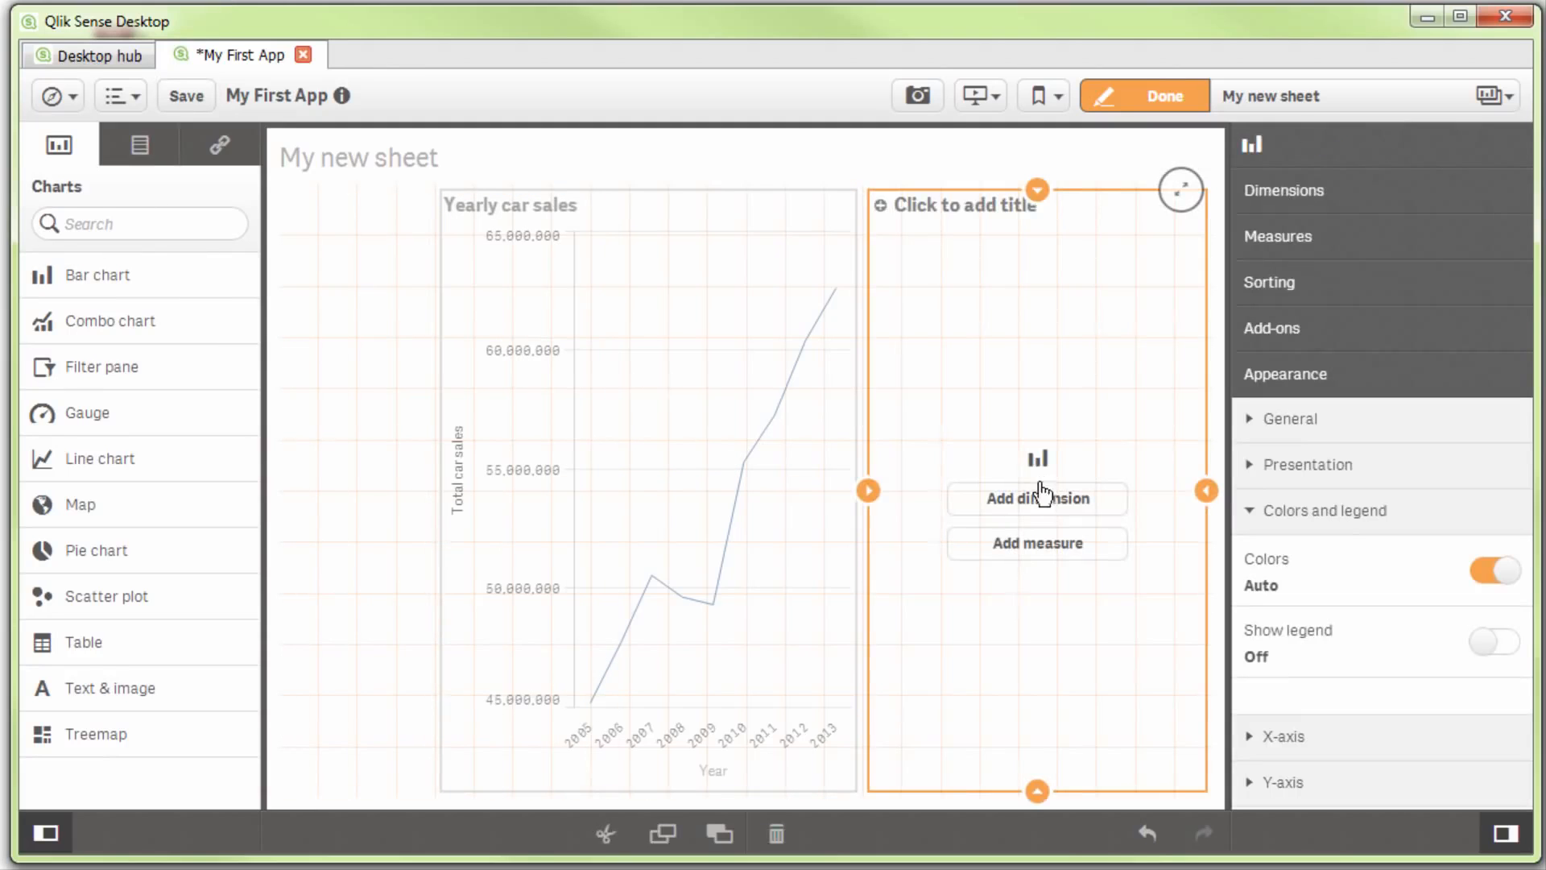
- Give the new bar chart Country as its dimension and the average of Car sales as its measure
left_click(1043, 505)
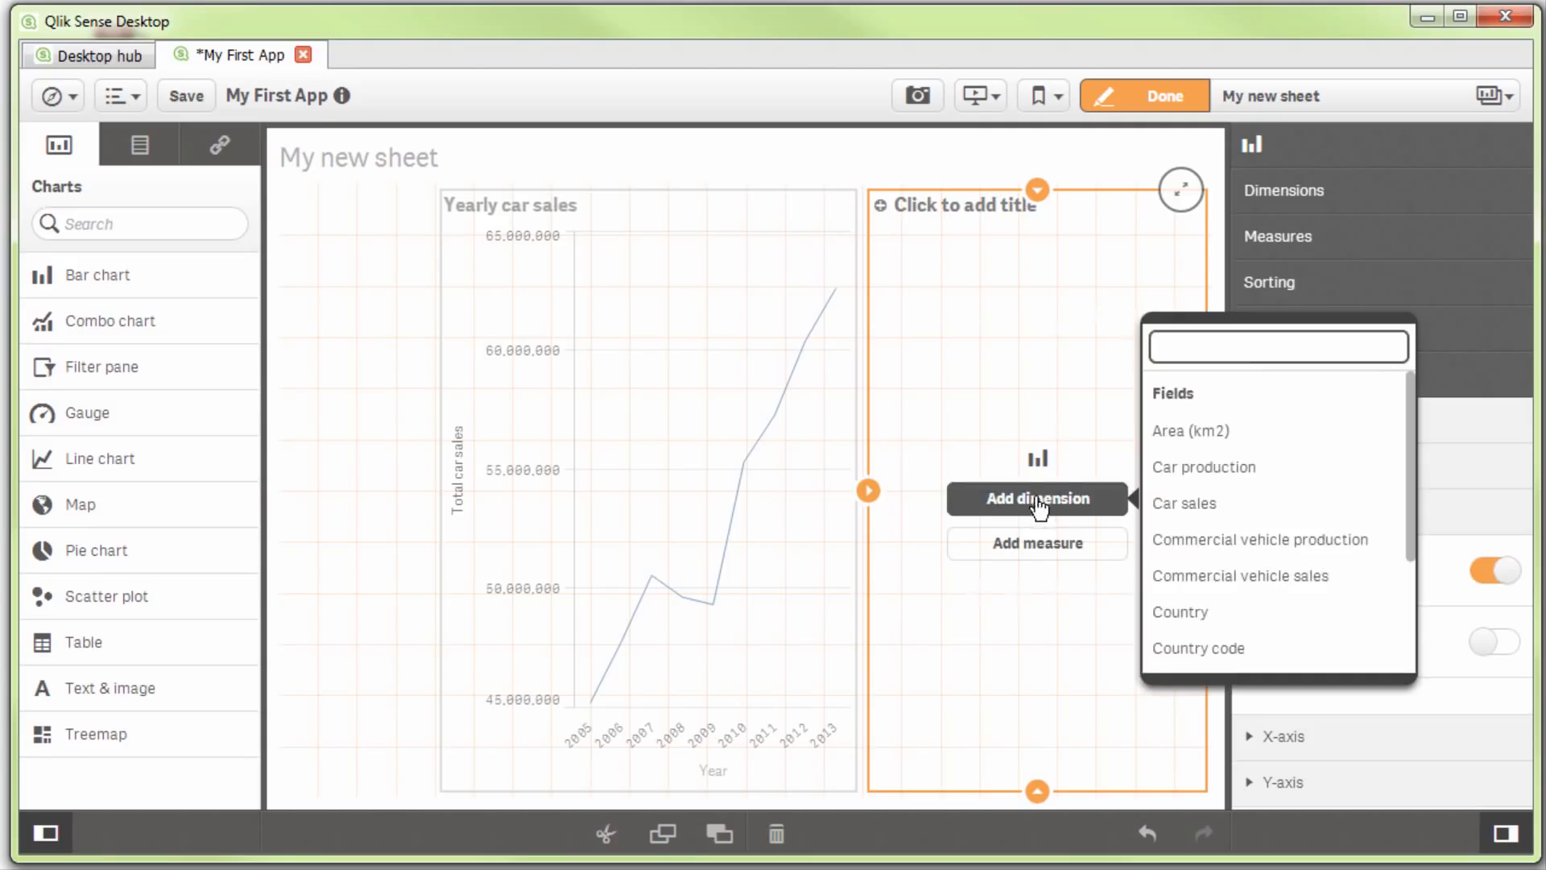
left_click(1188, 613)
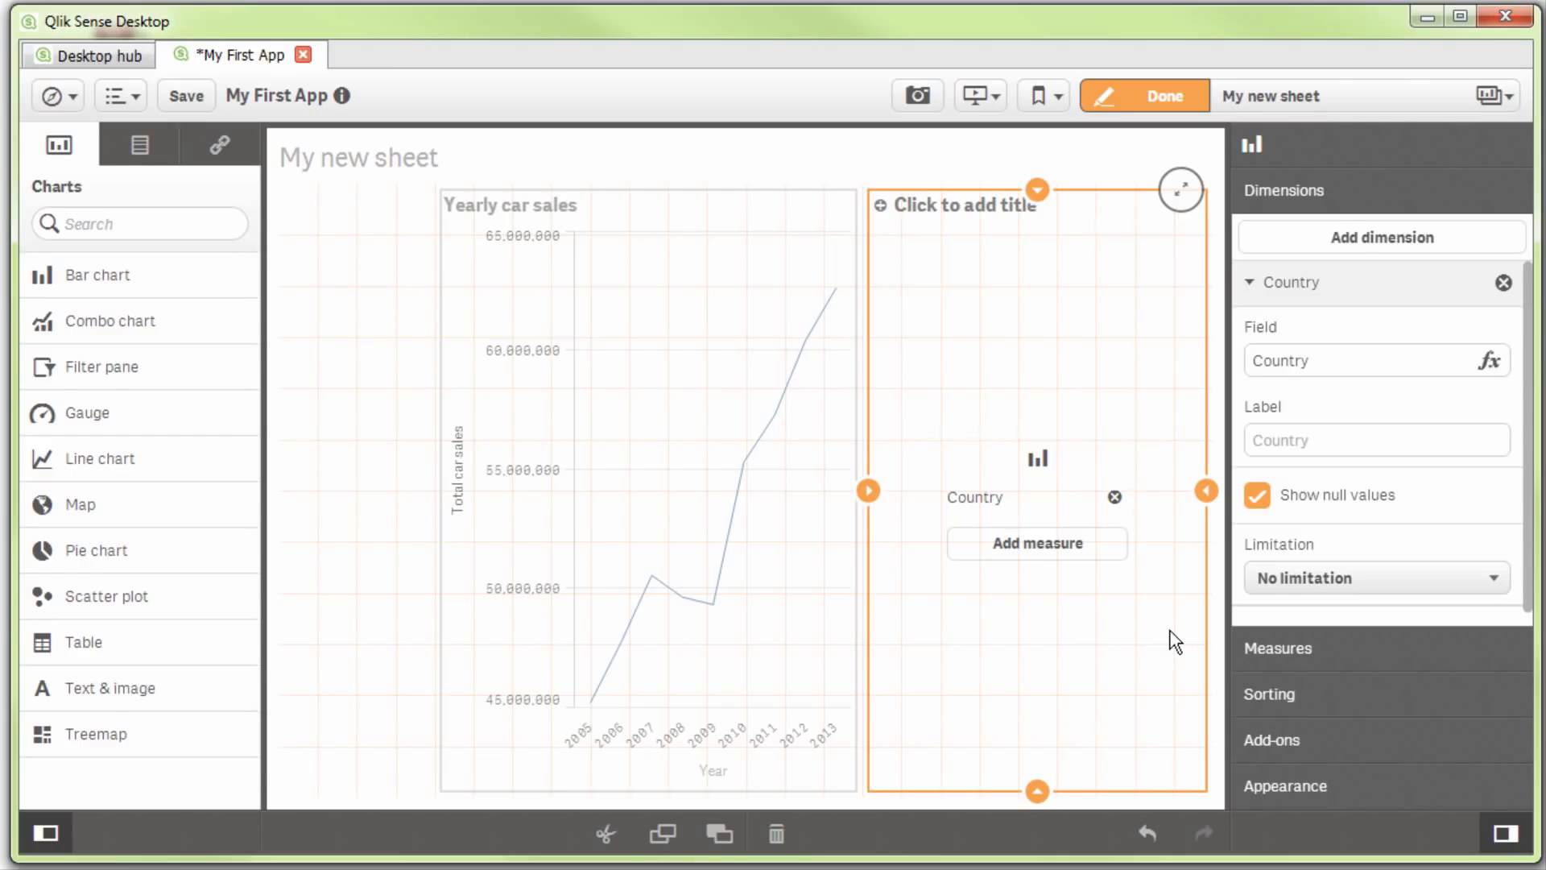
left_click(1063, 553)
left_click(1151, 548)
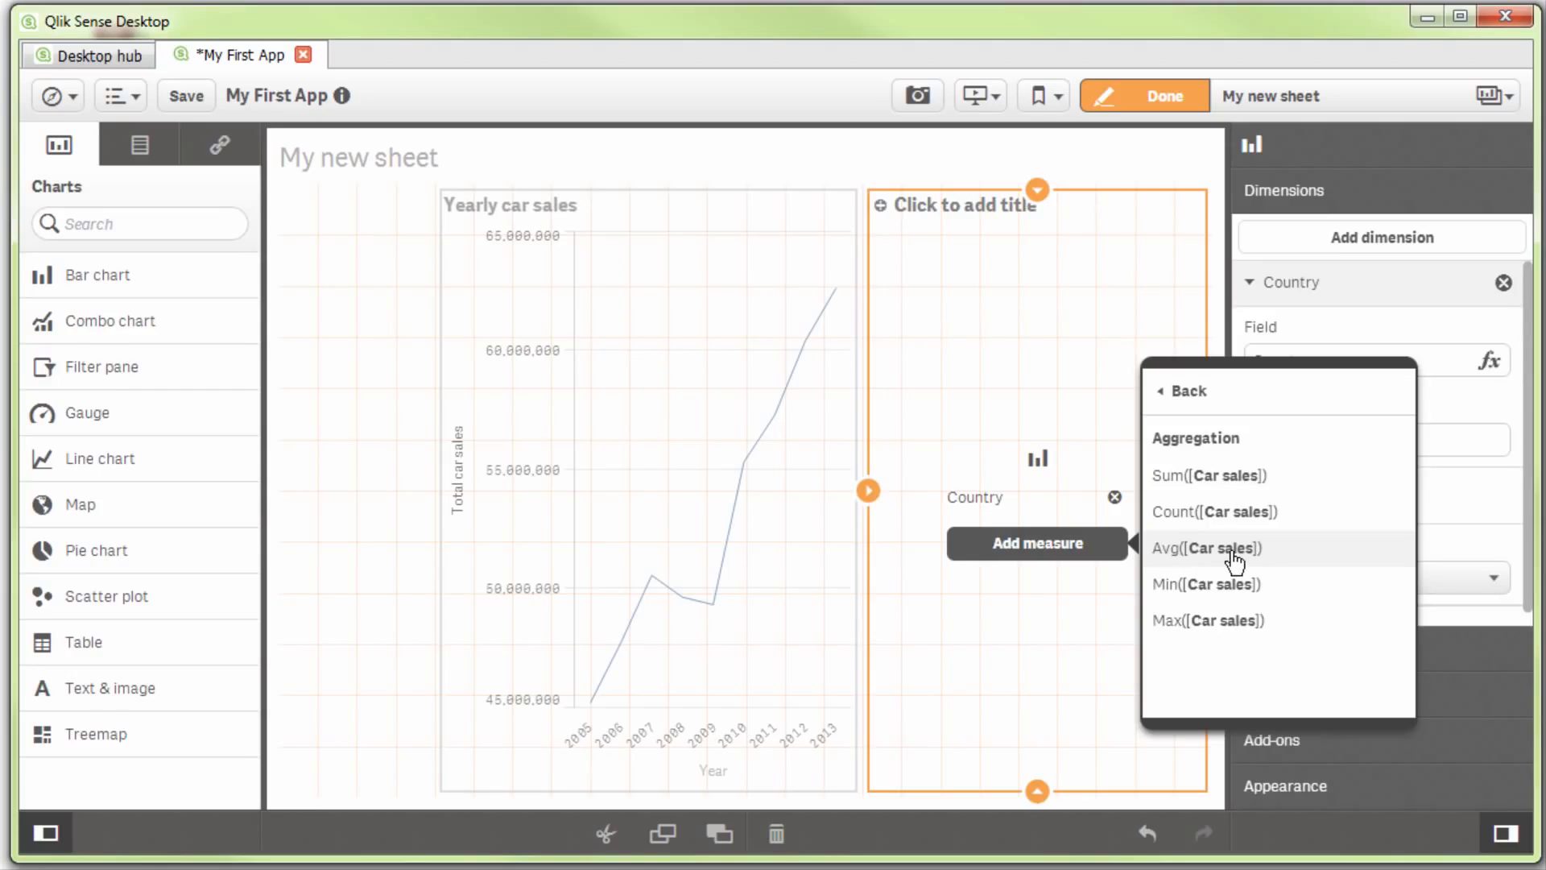
left_click(1233, 549)
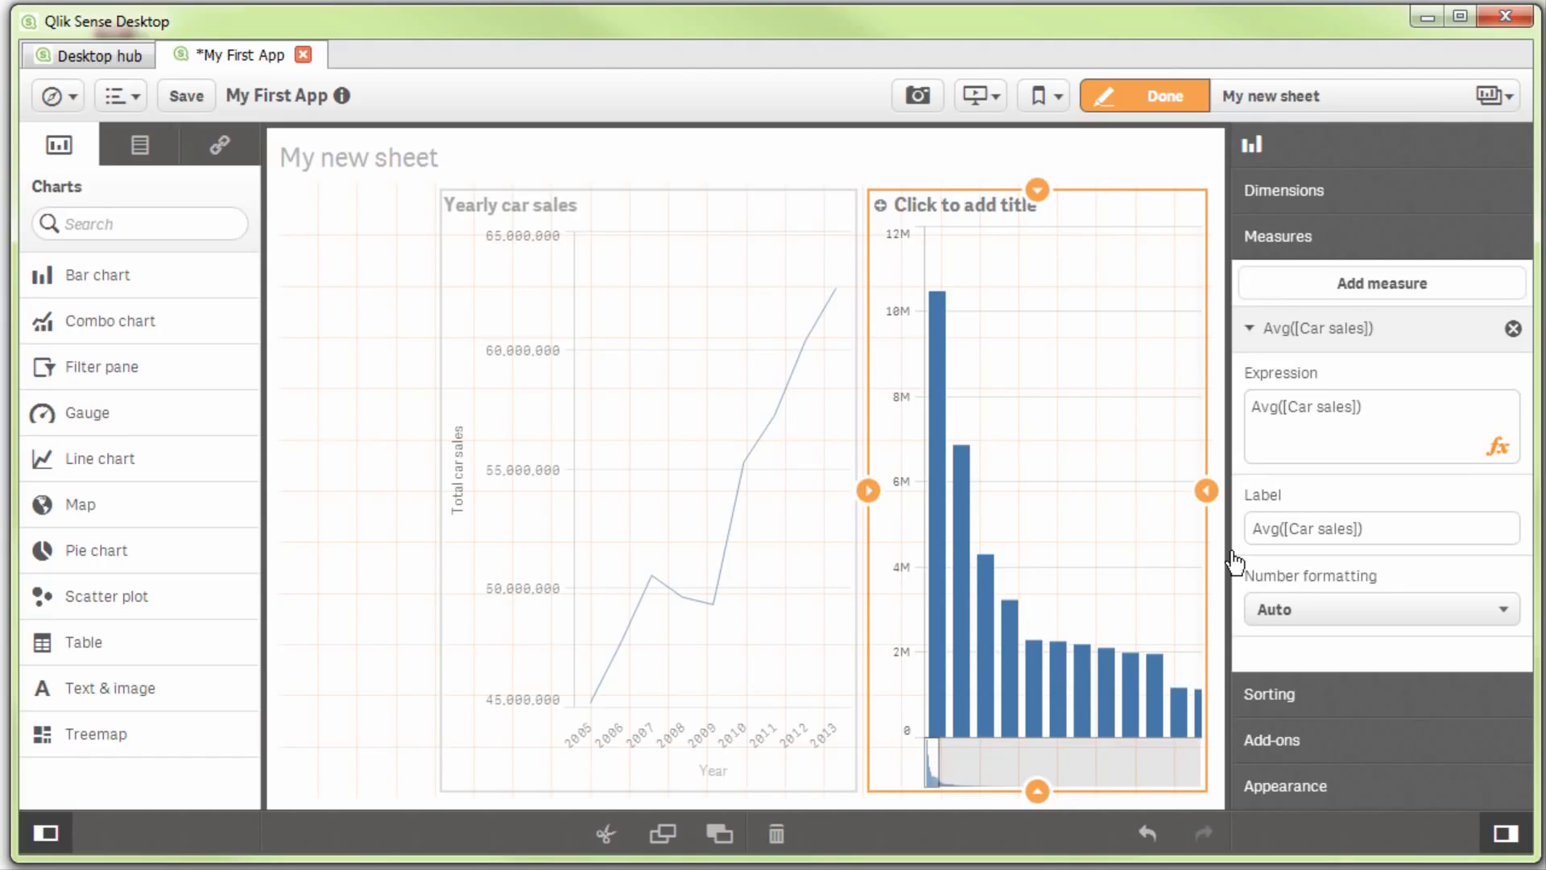
- Title the bar chart "Car sales by country" and label its measure "Mean car sales"
left_click(978, 208)
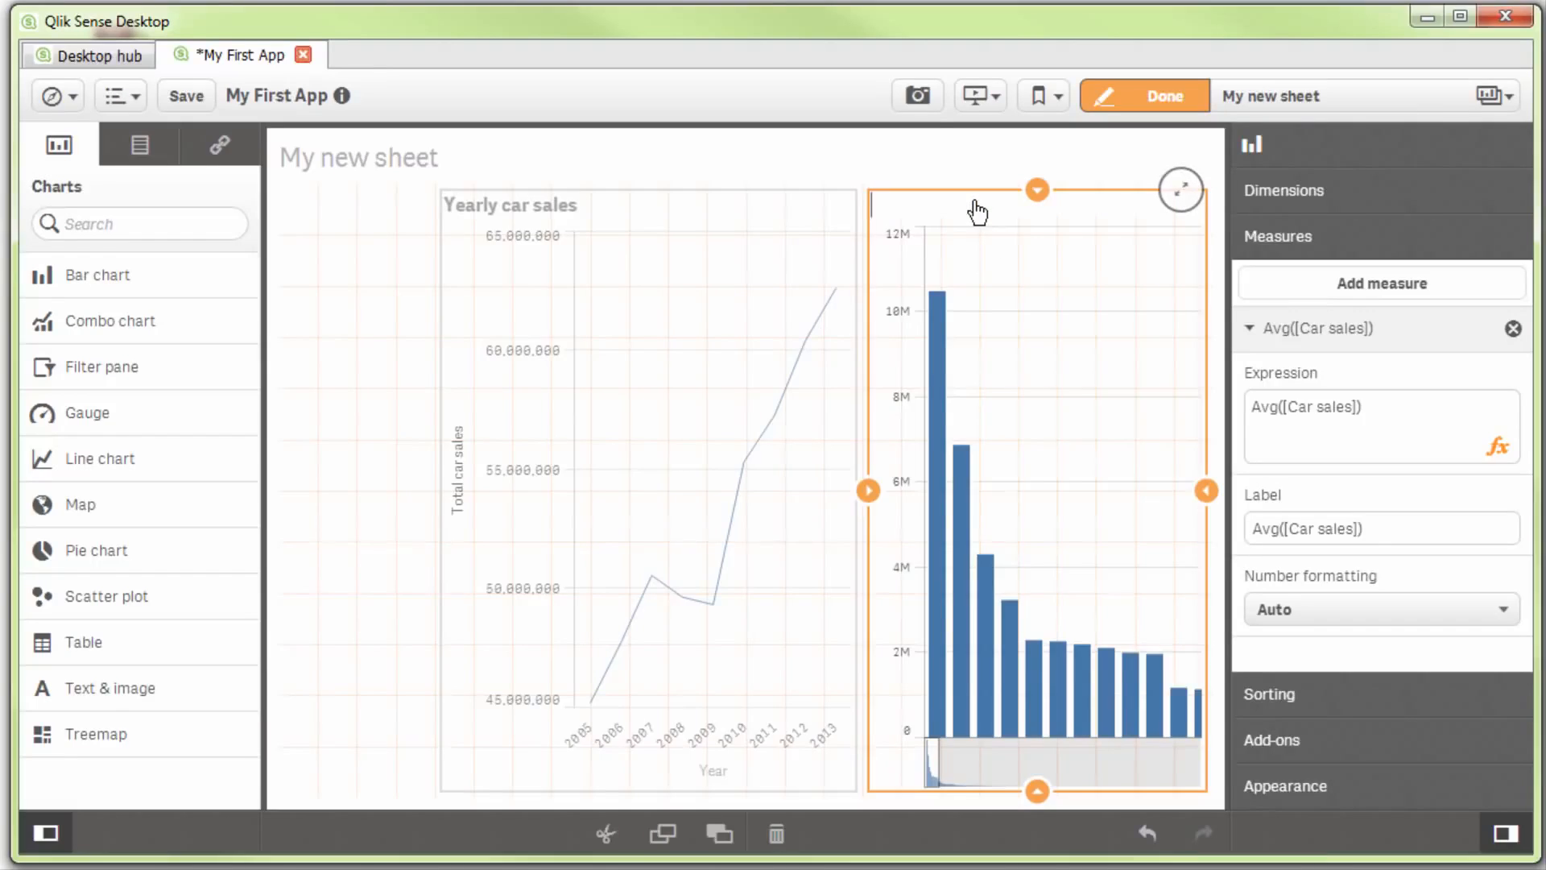
type("Car sales by country")
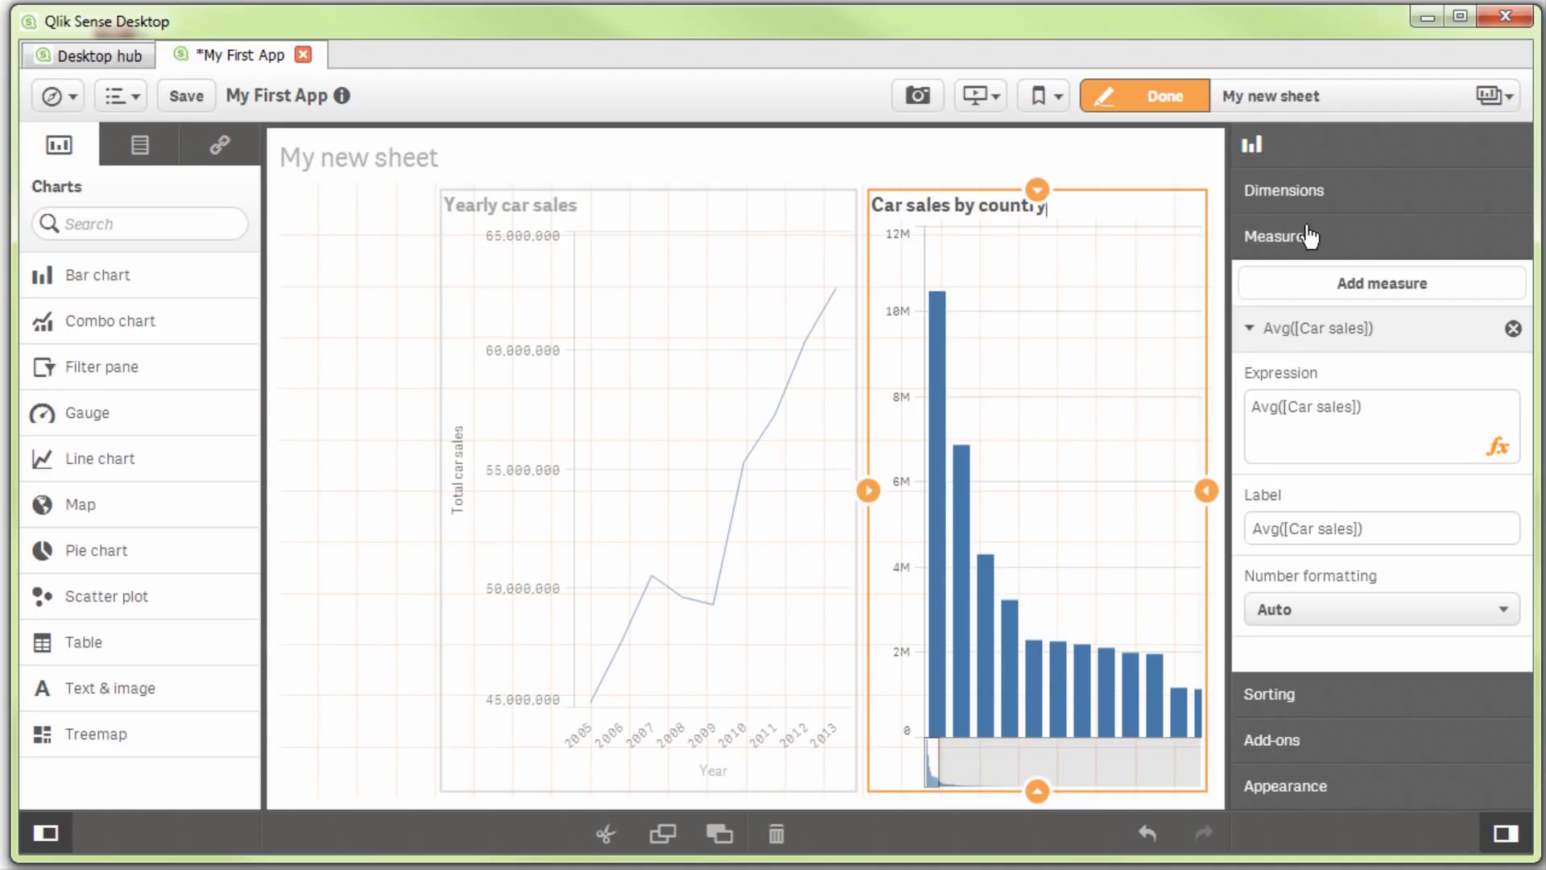
left_click(1388, 538)
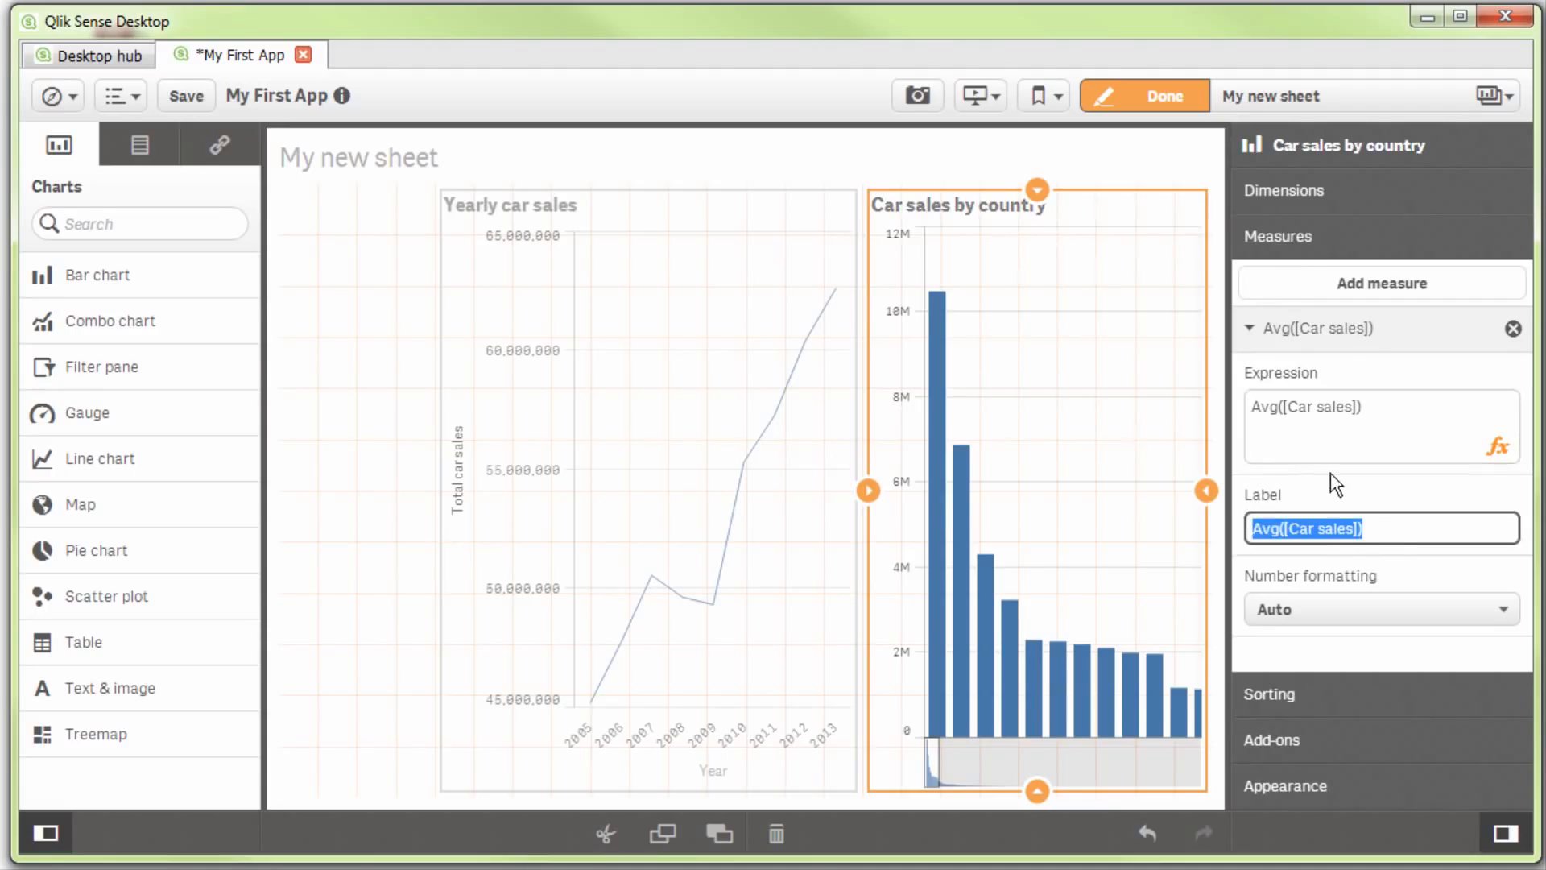
type("M")
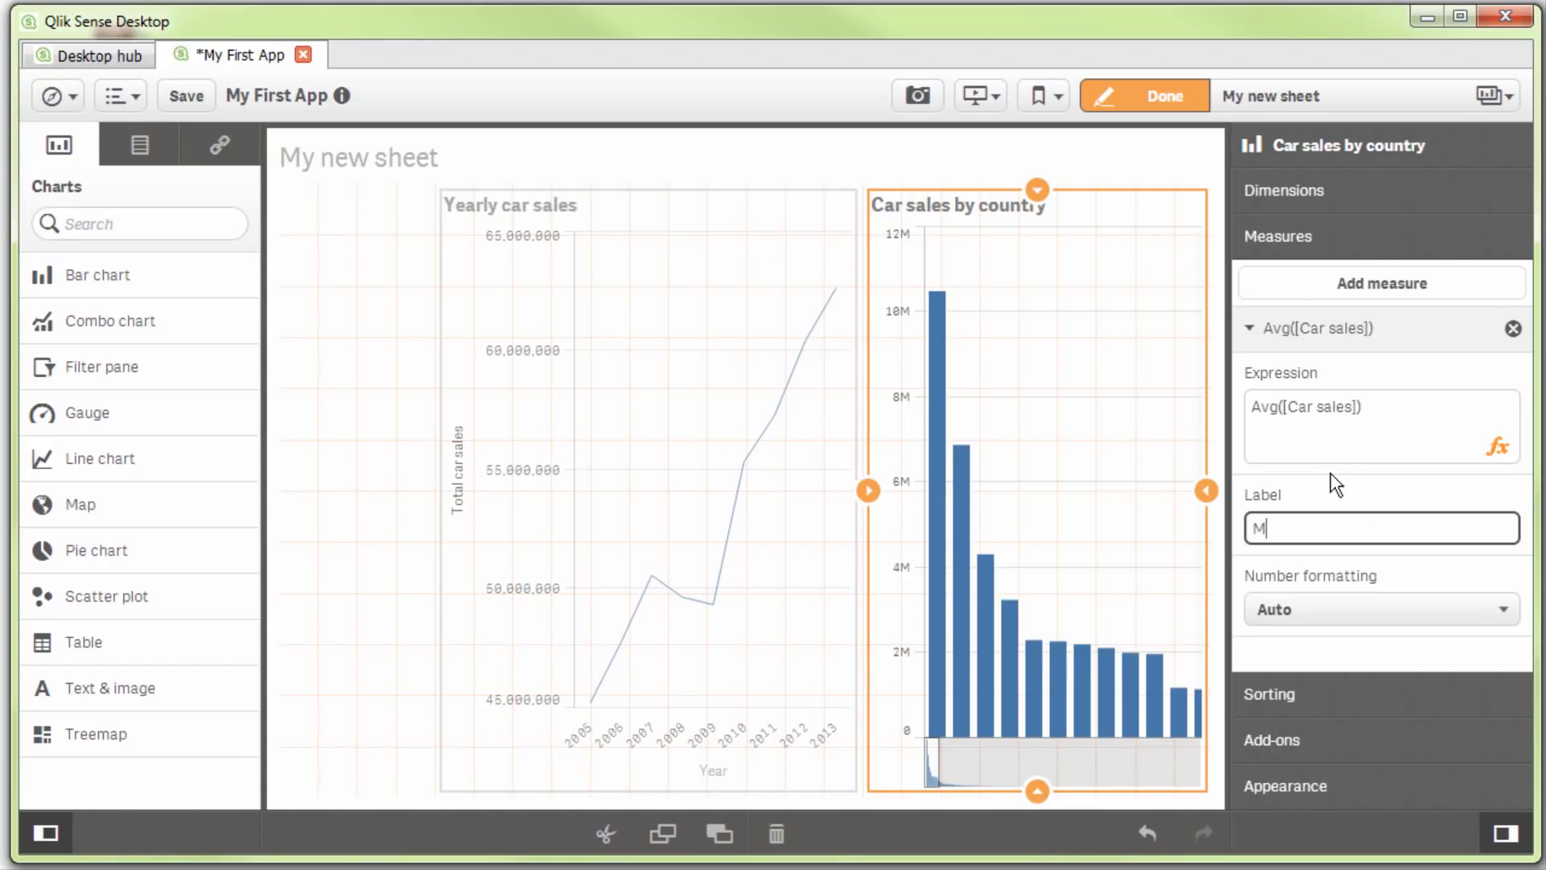
type("ean car sales")
- Switch the bar chart's colors from automatic to custom and color the bars by measure
left_click(1281, 789)
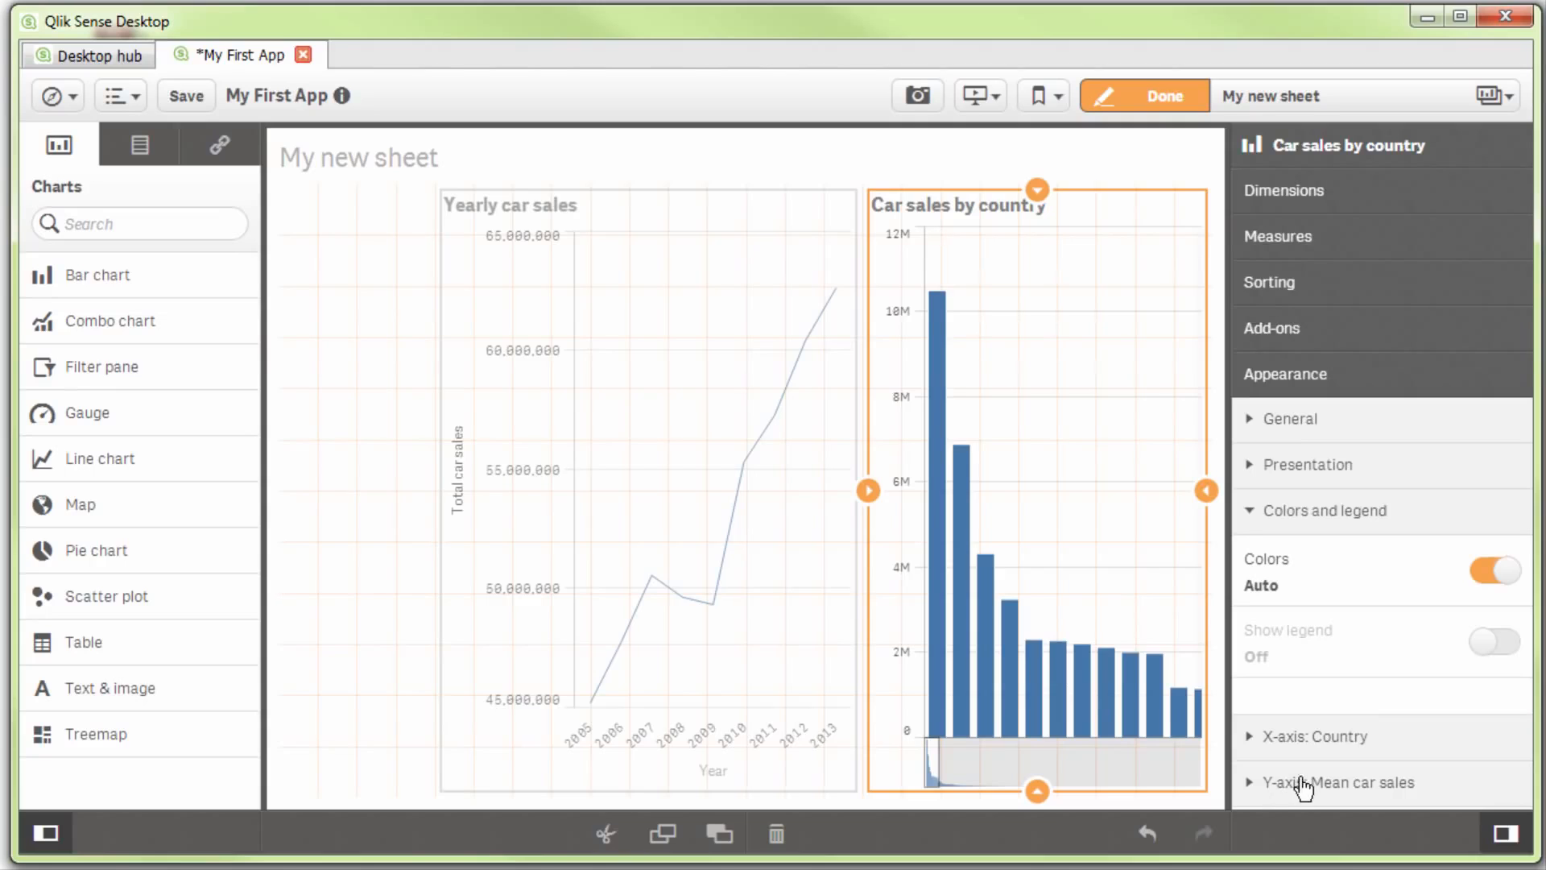
left_click(1492, 573)
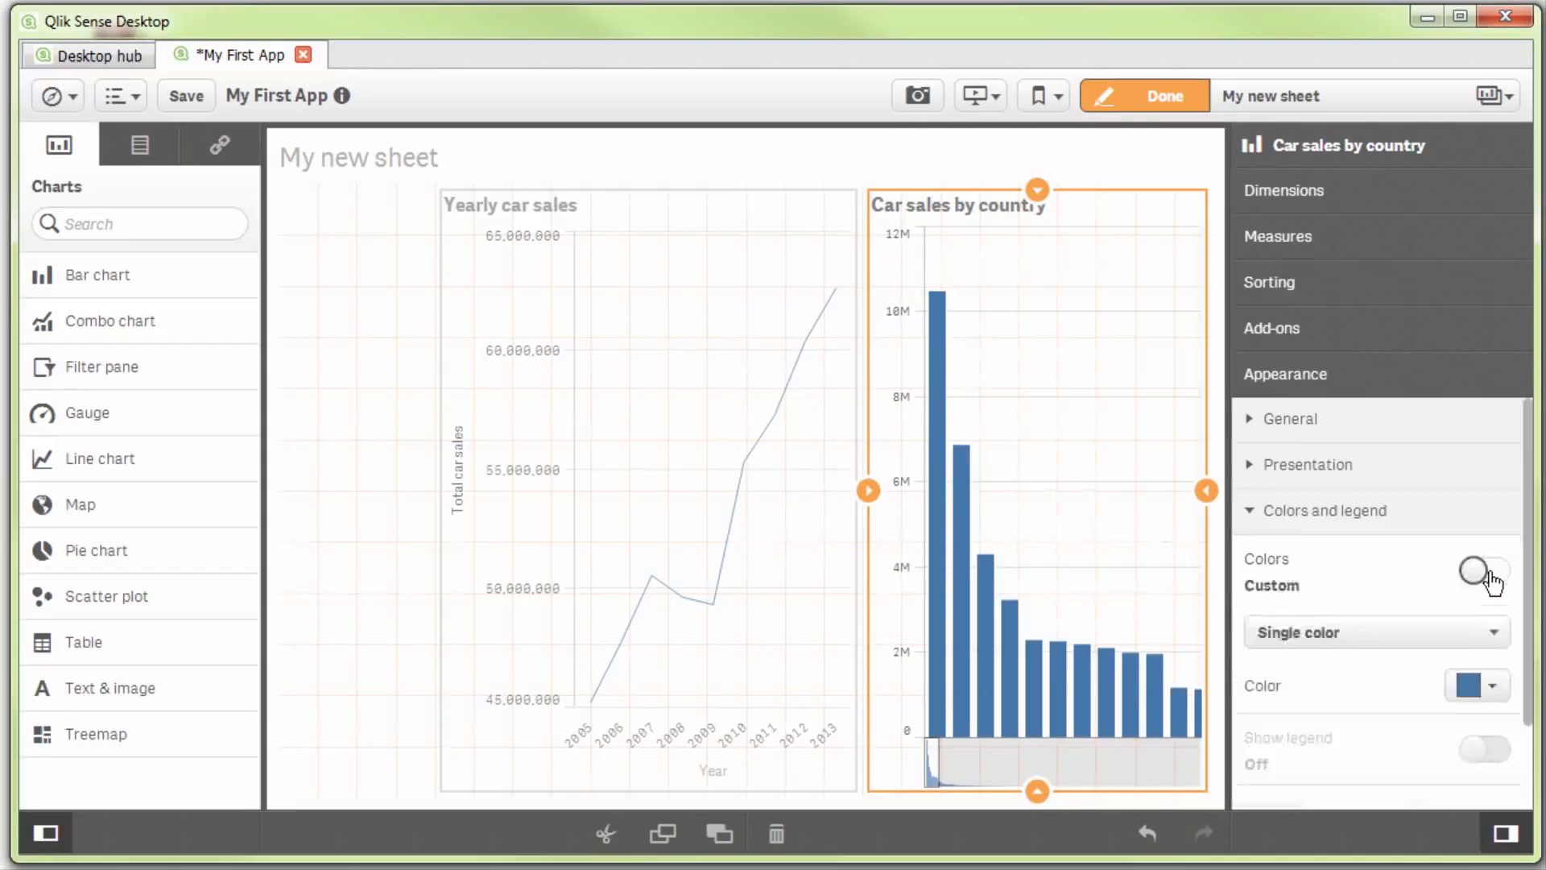
scroll(1427, 611, "down", 2)
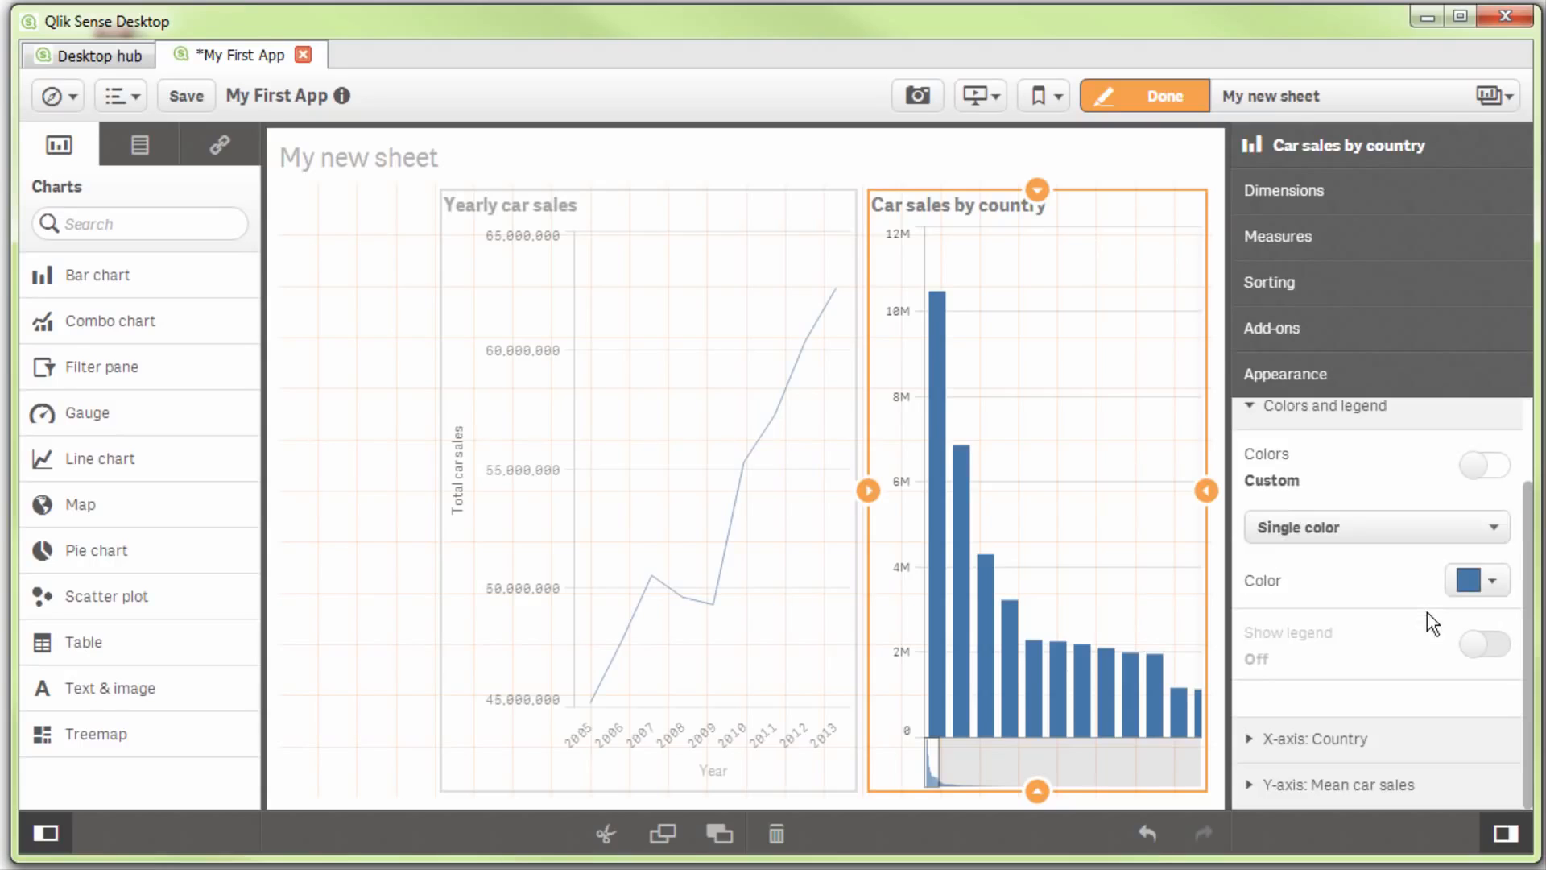
left_click(1329, 529)
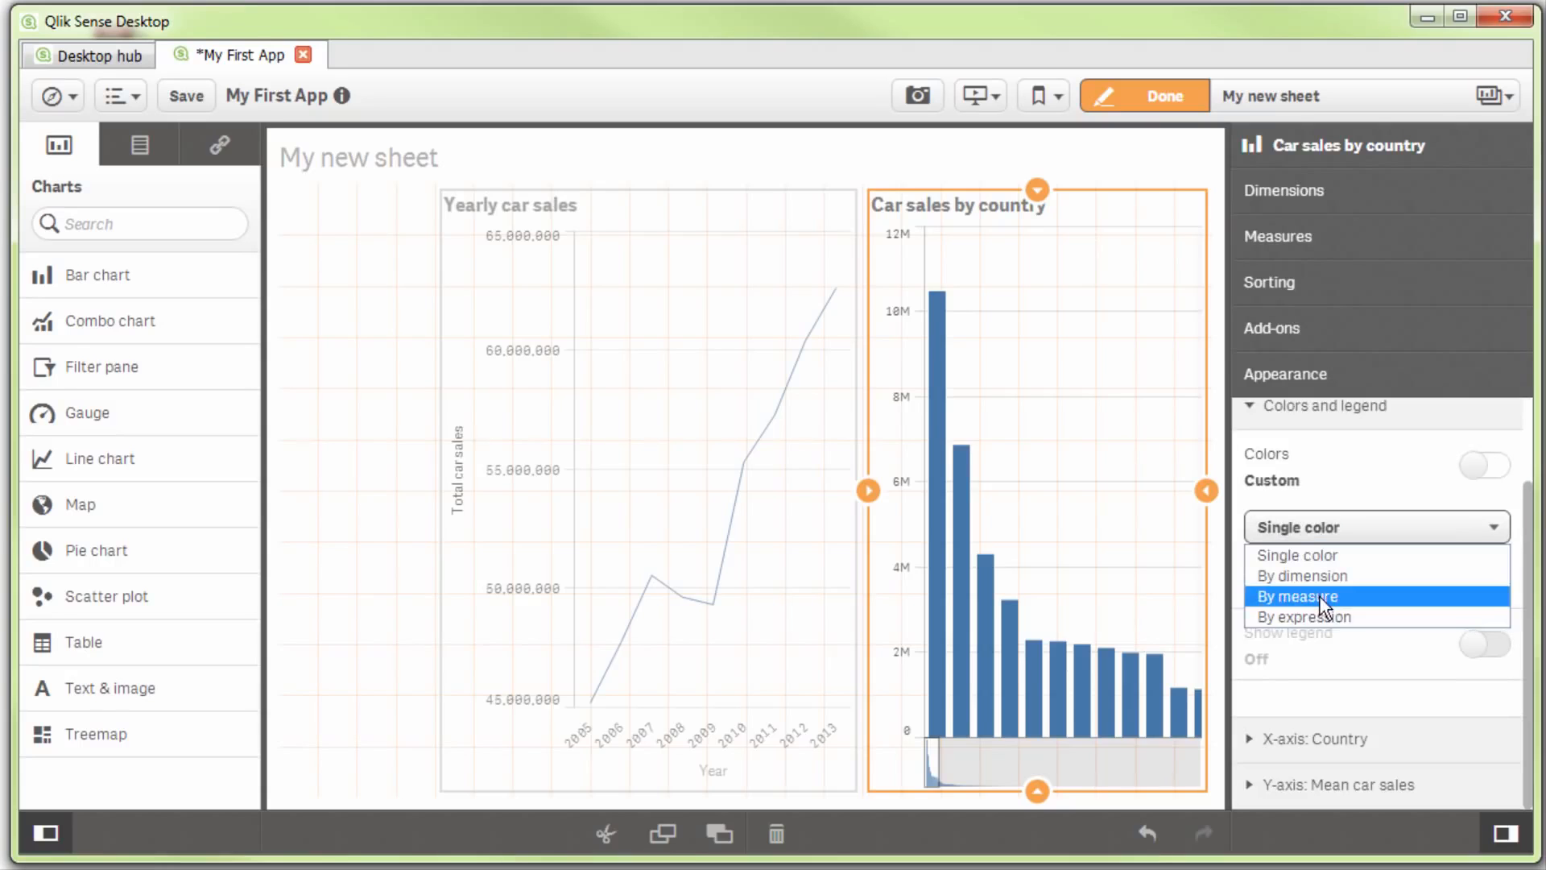
left_click(1318, 592)
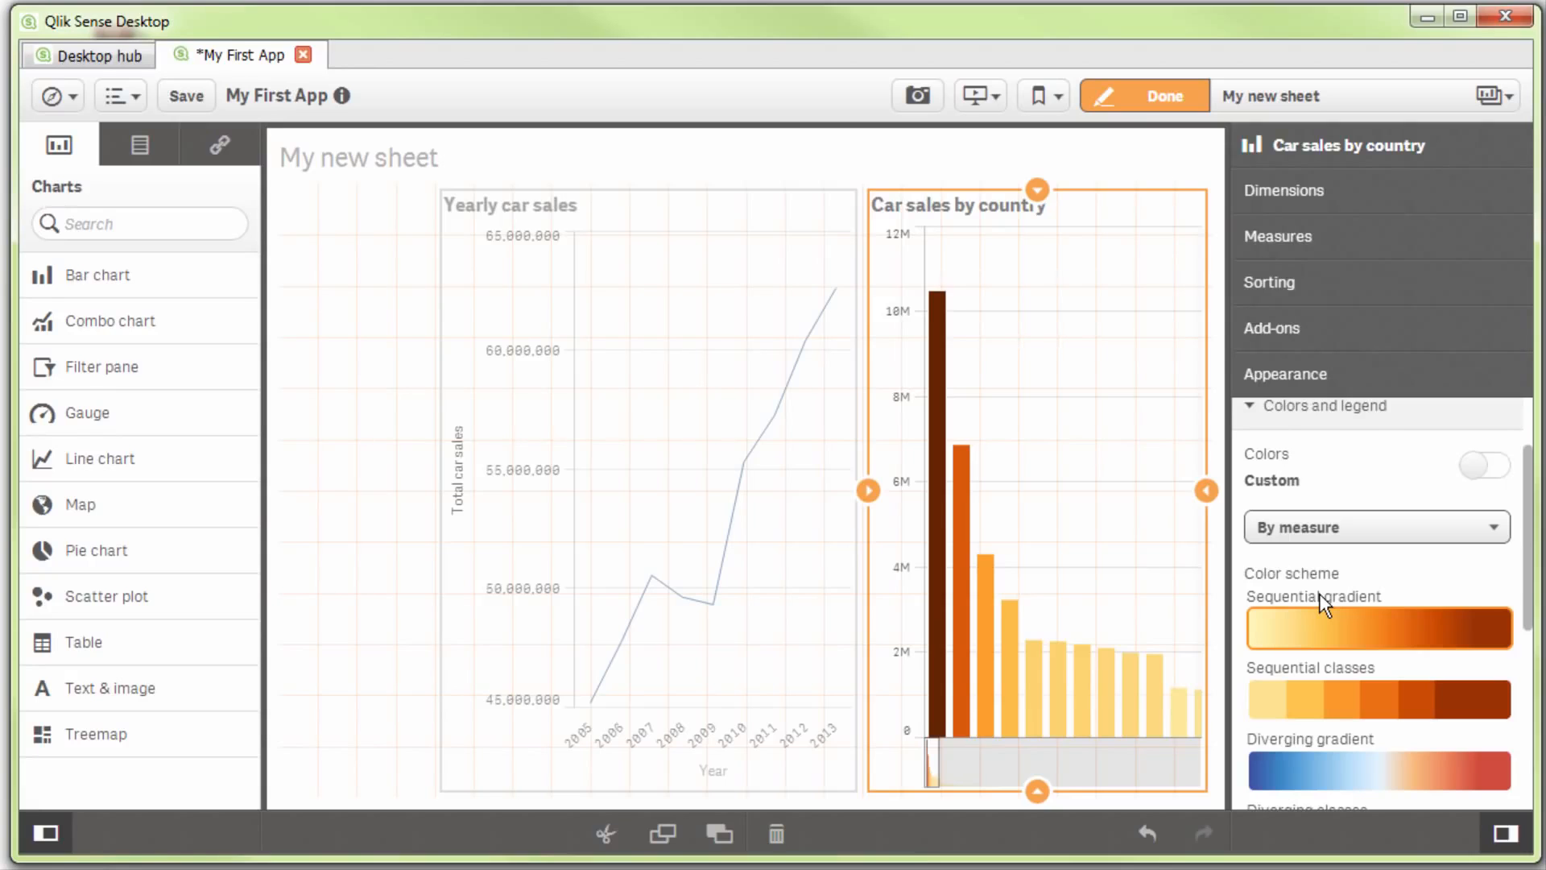
- Set the scale of the bar chart's Mean car sales y-axis to Narrow and save the app
left_click_drag(1528, 607, 1542, 785)
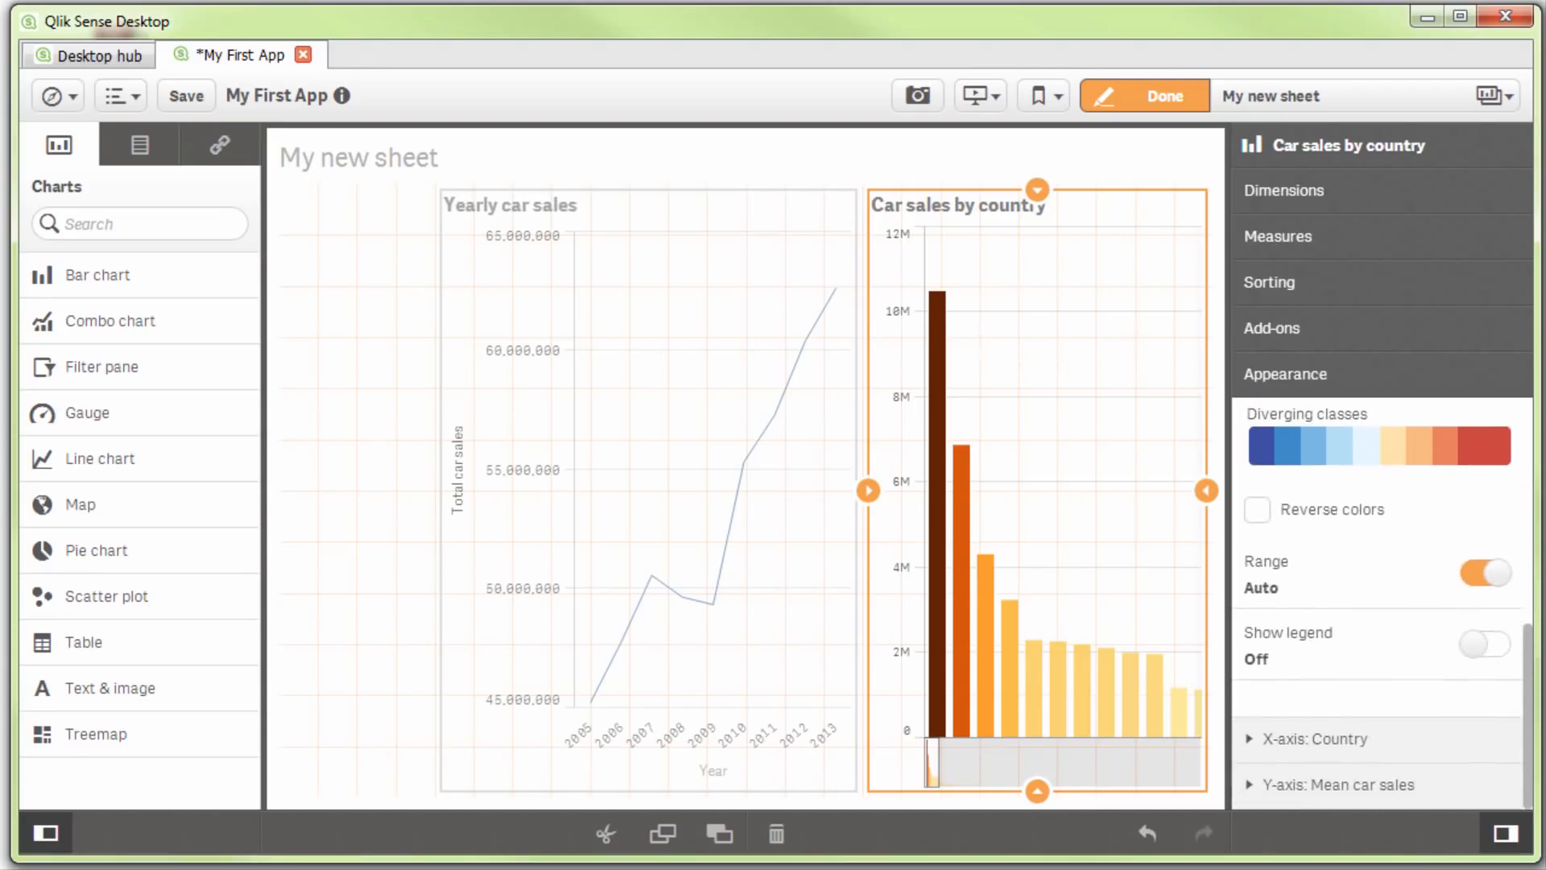
left_click(1306, 787)
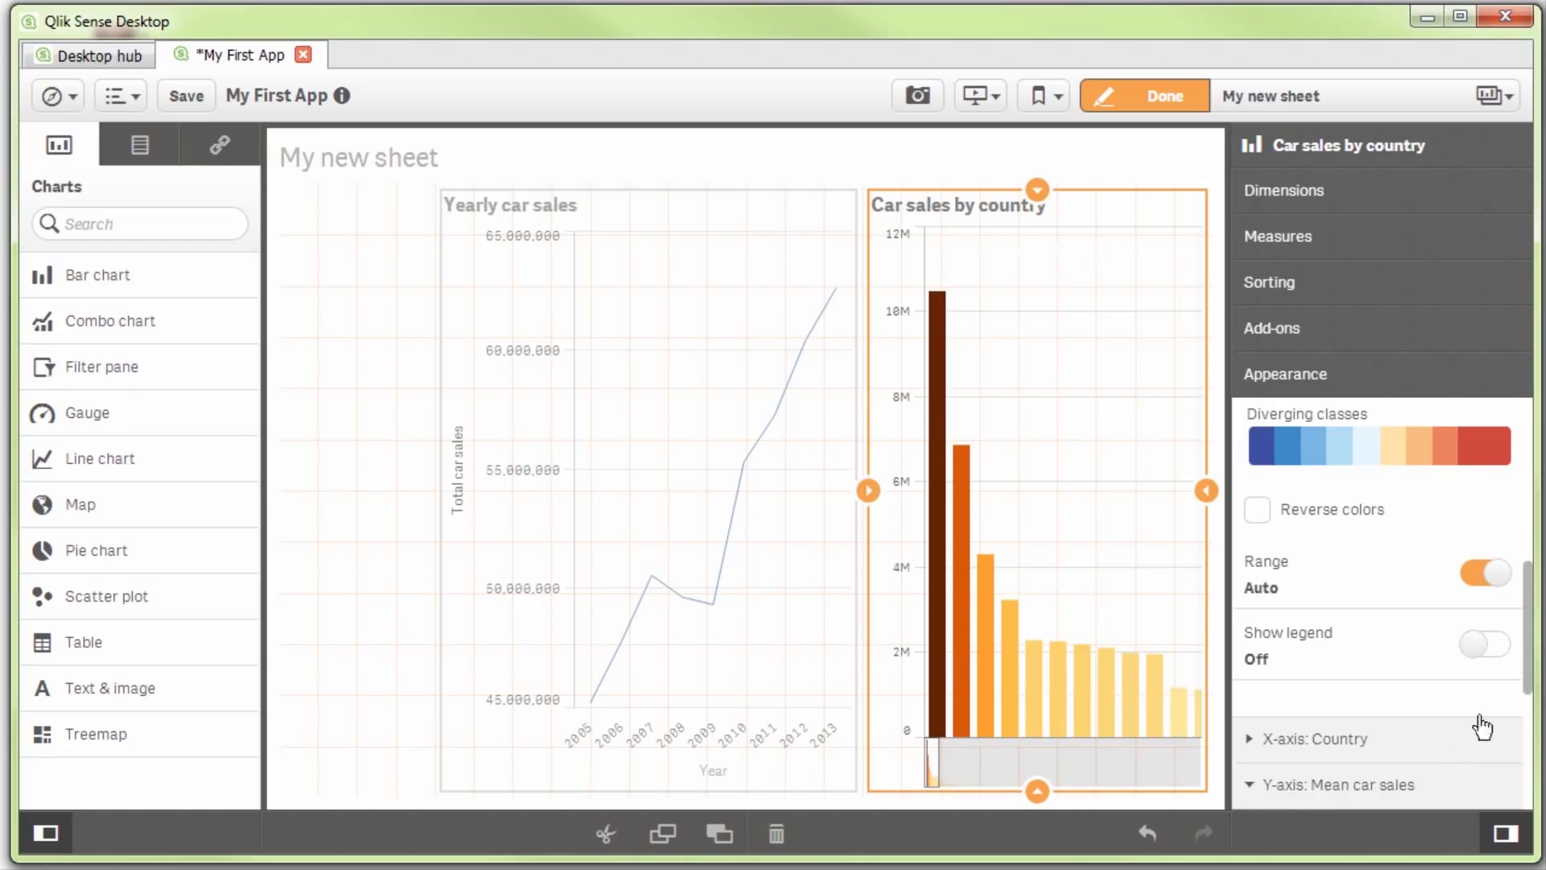
left_click_drag(1533, 671, 1531, 789)
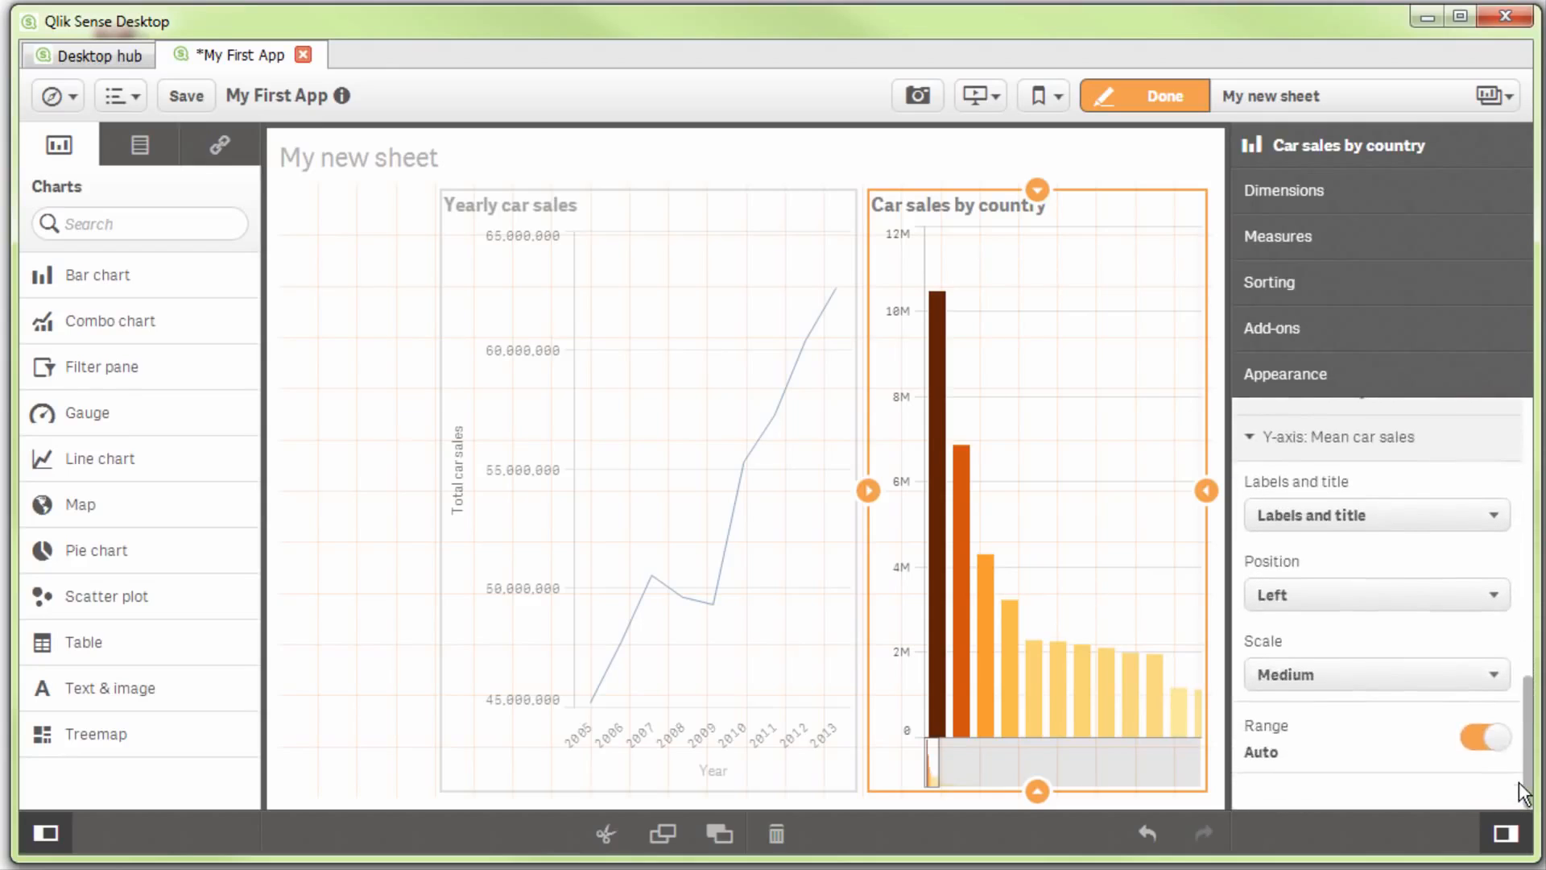
left_click(1292, 679)
key("Escape")
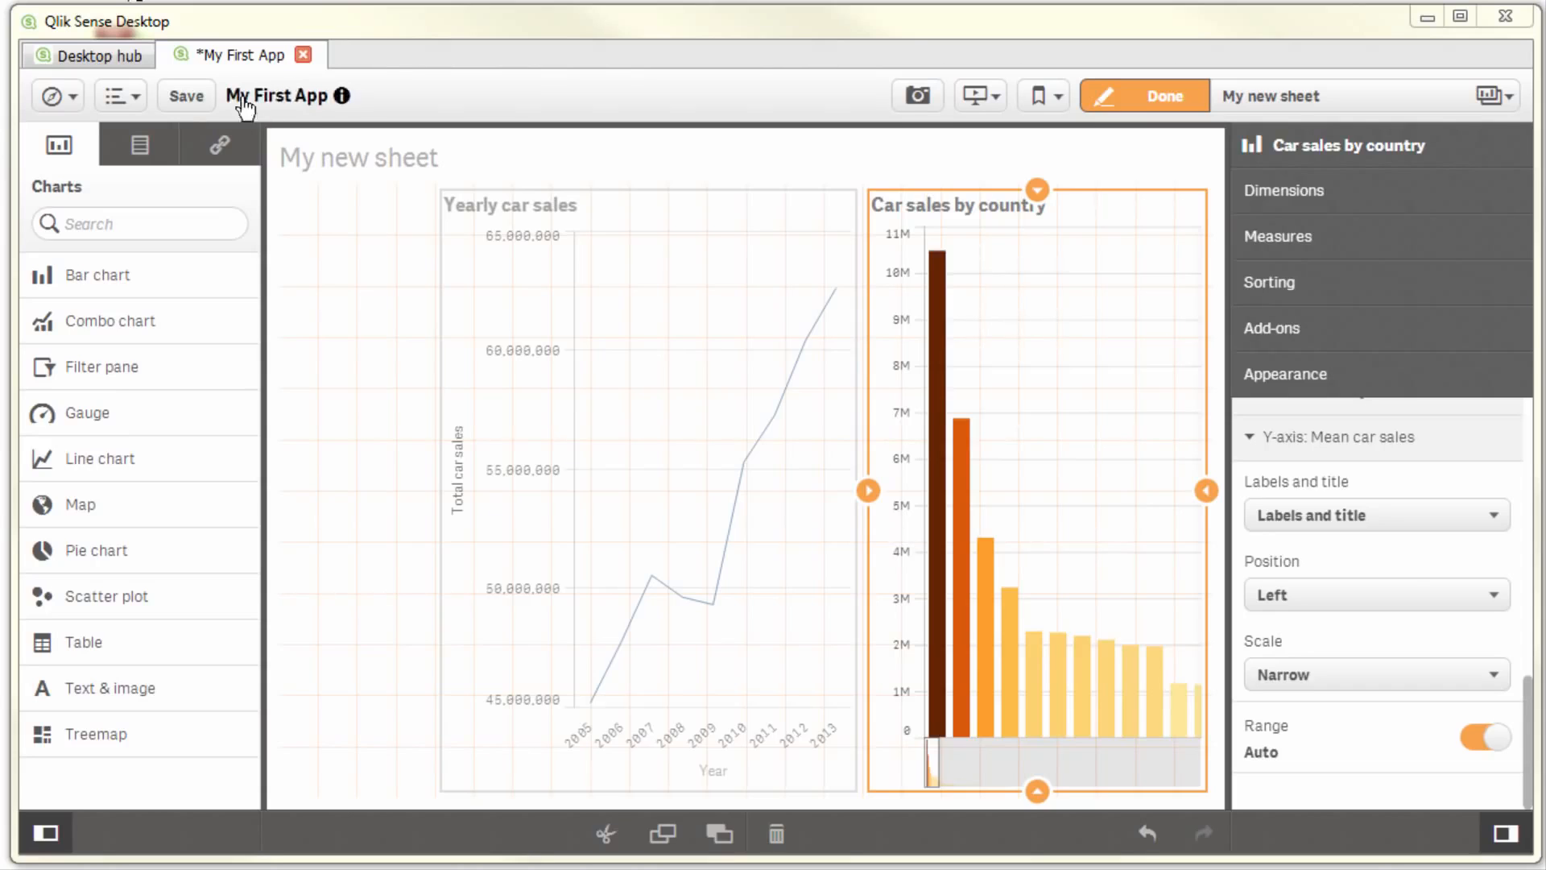
left_click(198, 103)
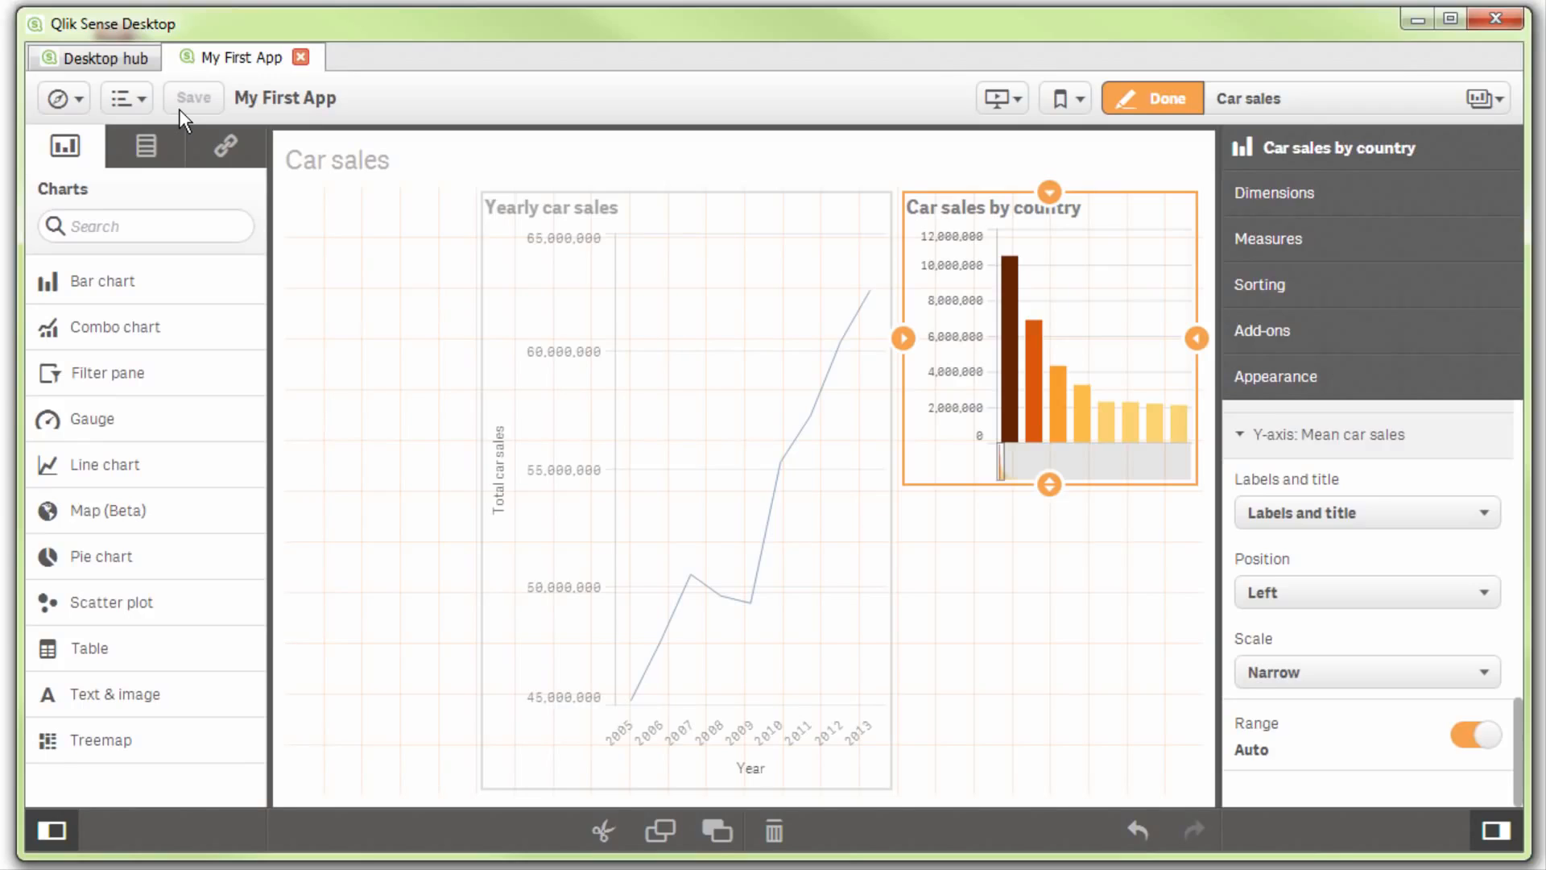
- Add a pie chart below the bar chart with Region as its dimension and the average of Car sales as its measure
left_click_drag(103, 566, 1071, 570)
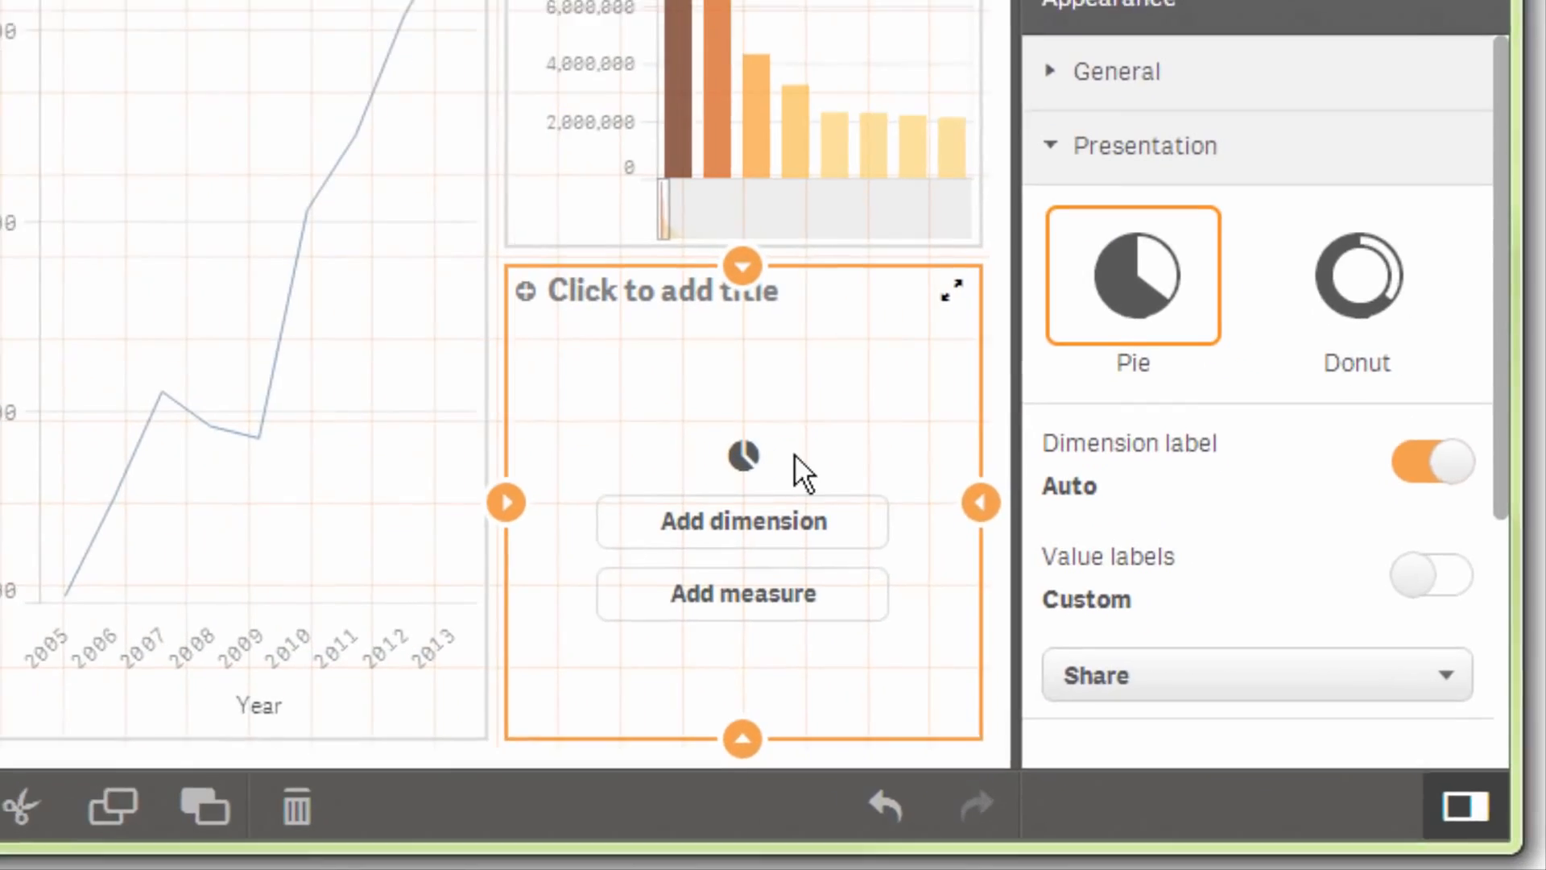
left_click(781, 535)
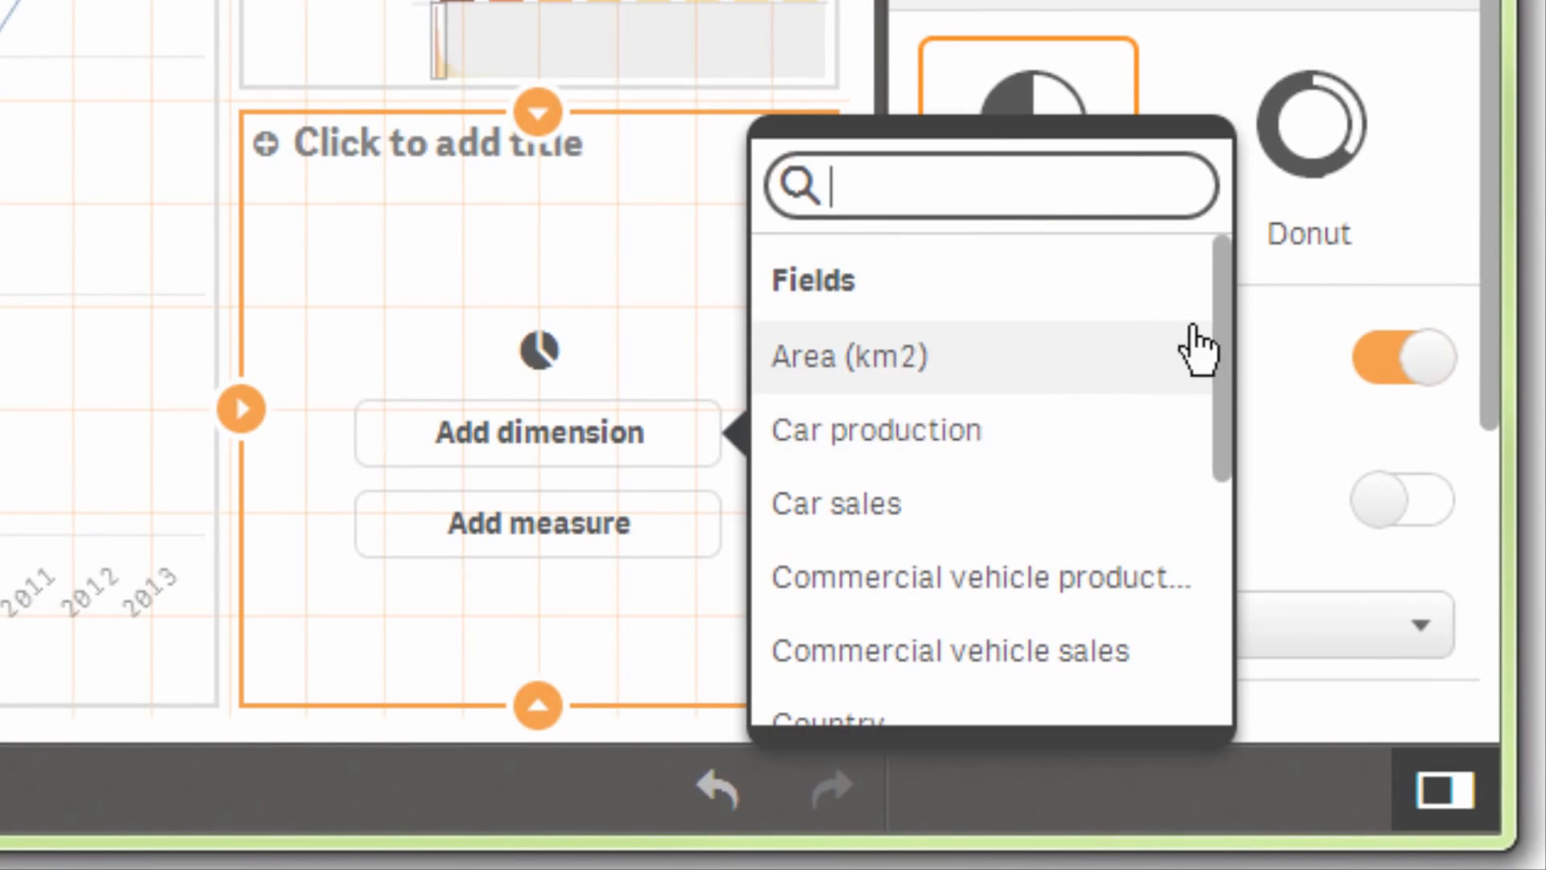
left_click_drag(1224, 357, 1228, 596)
left_click(804, 621)
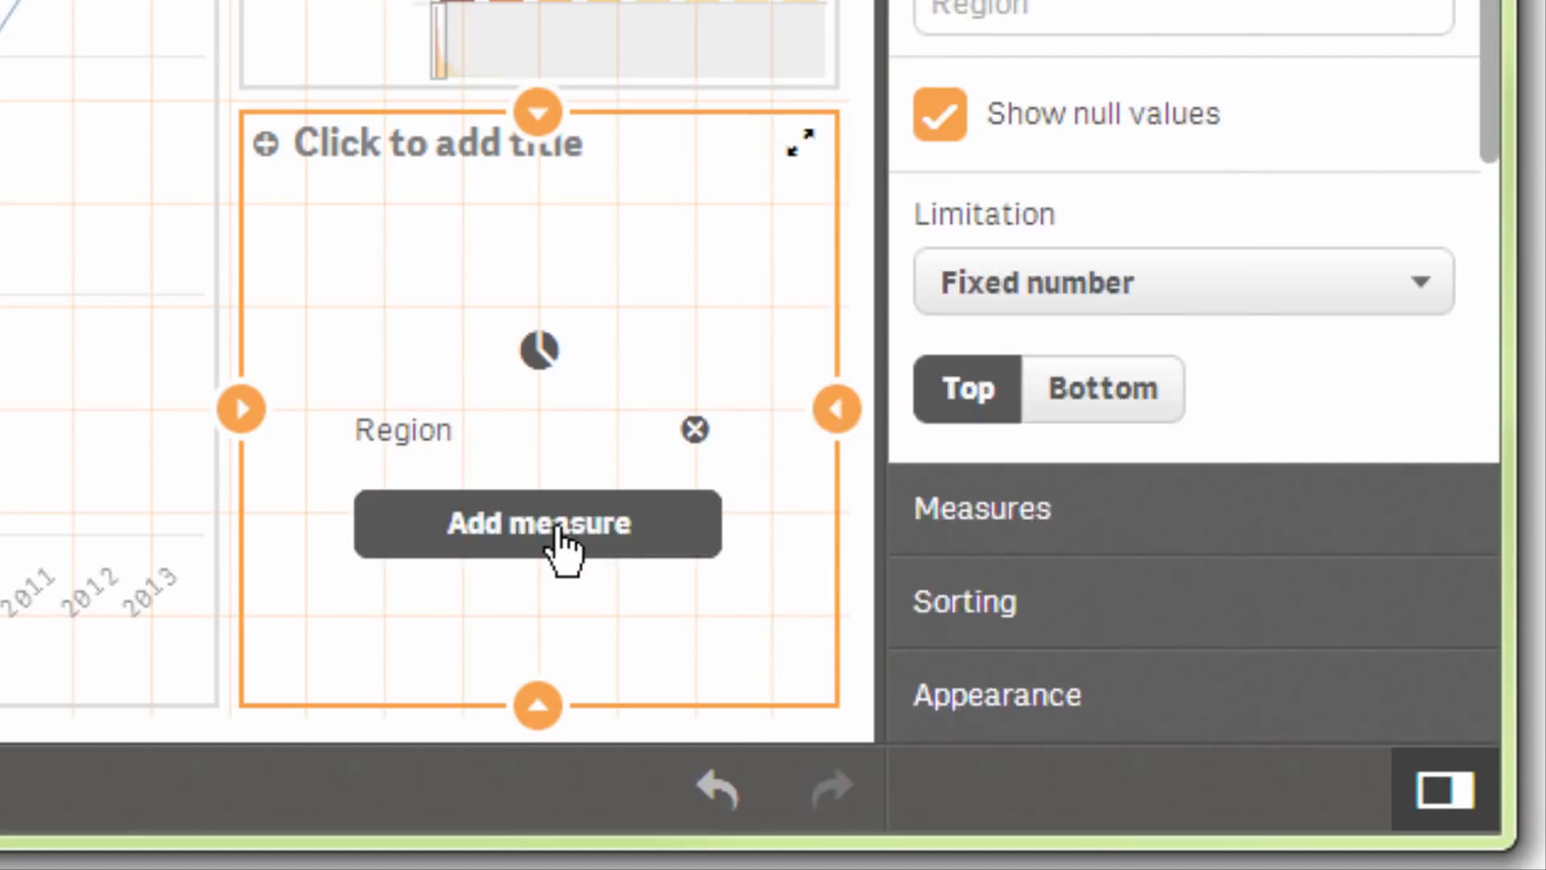
left_click(564, 538)
left_click(860, 555)
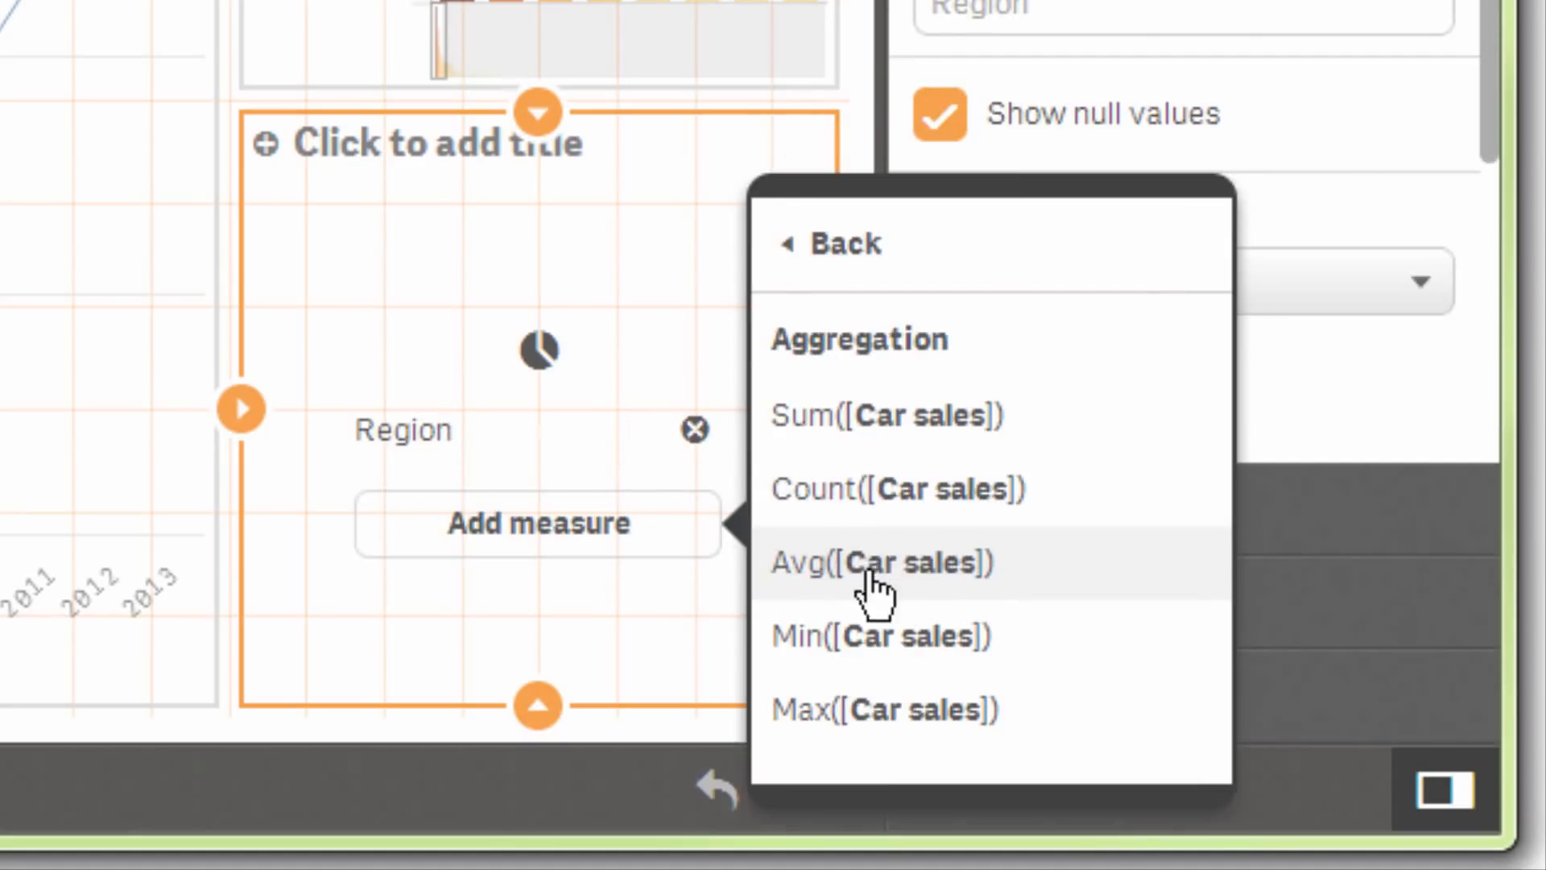
left_click(877, 600)
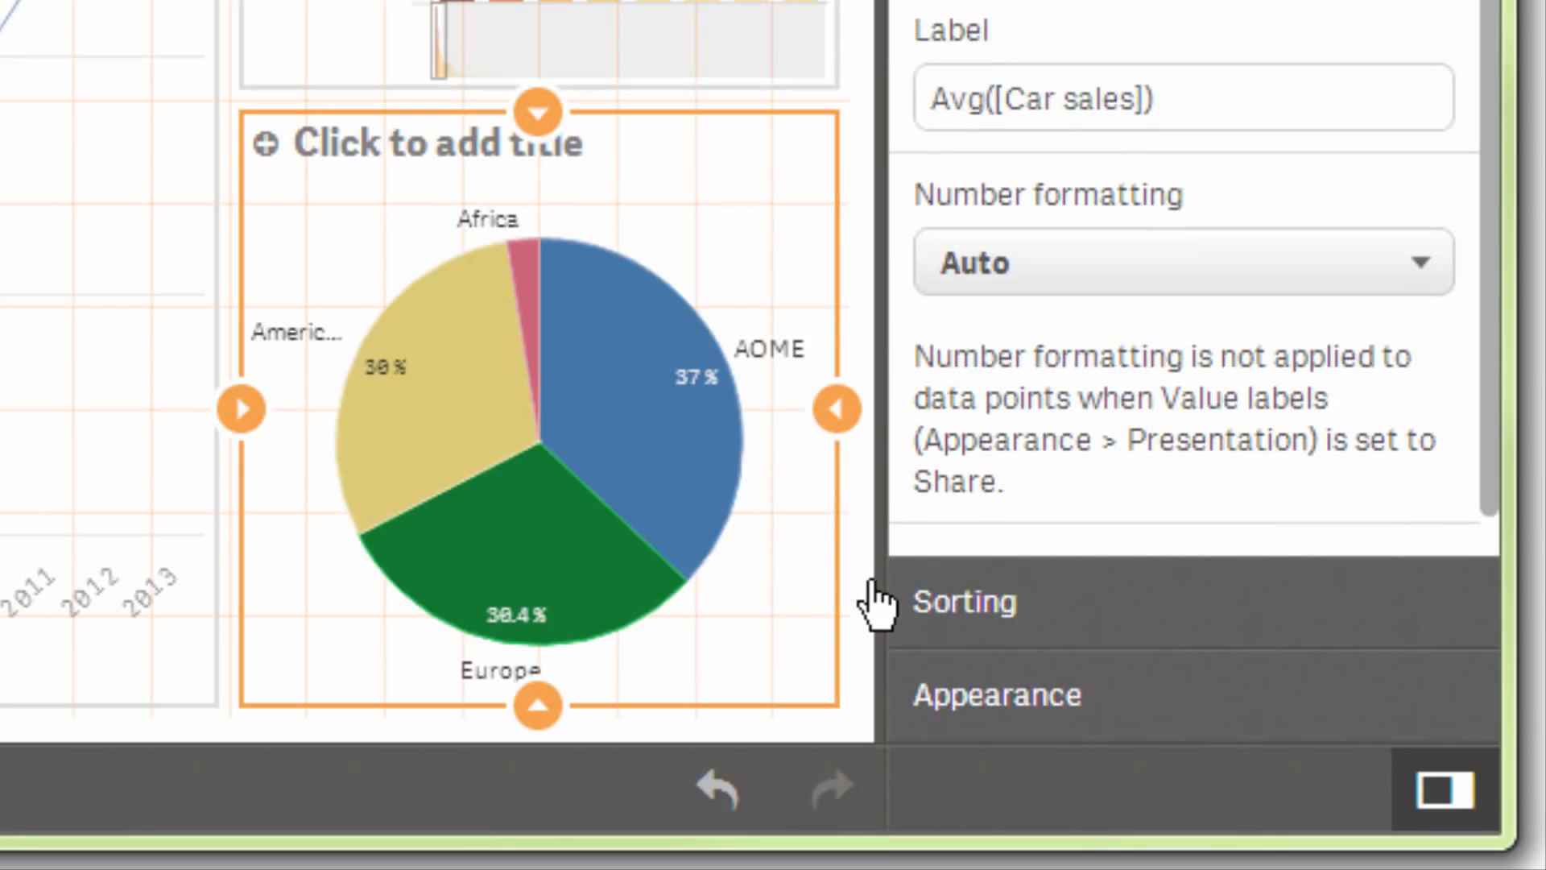
- Title the pie chart "Car sales by region" and preview it enlarged before returning to the sheet layout
left_click(465, 143)
type("Car sales by region")
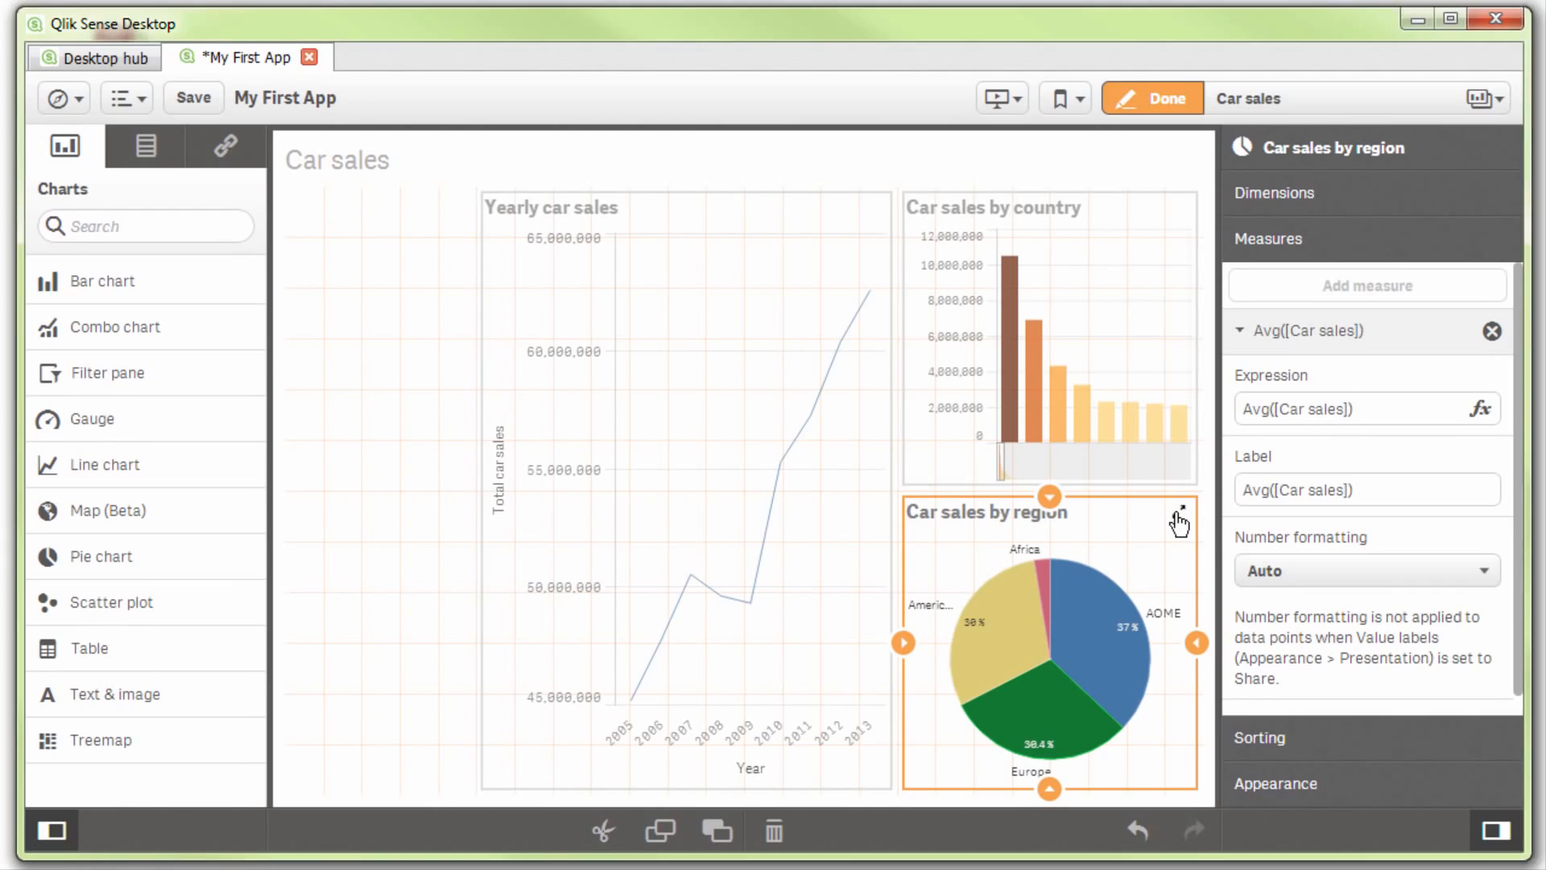
left_click(1179, 517)
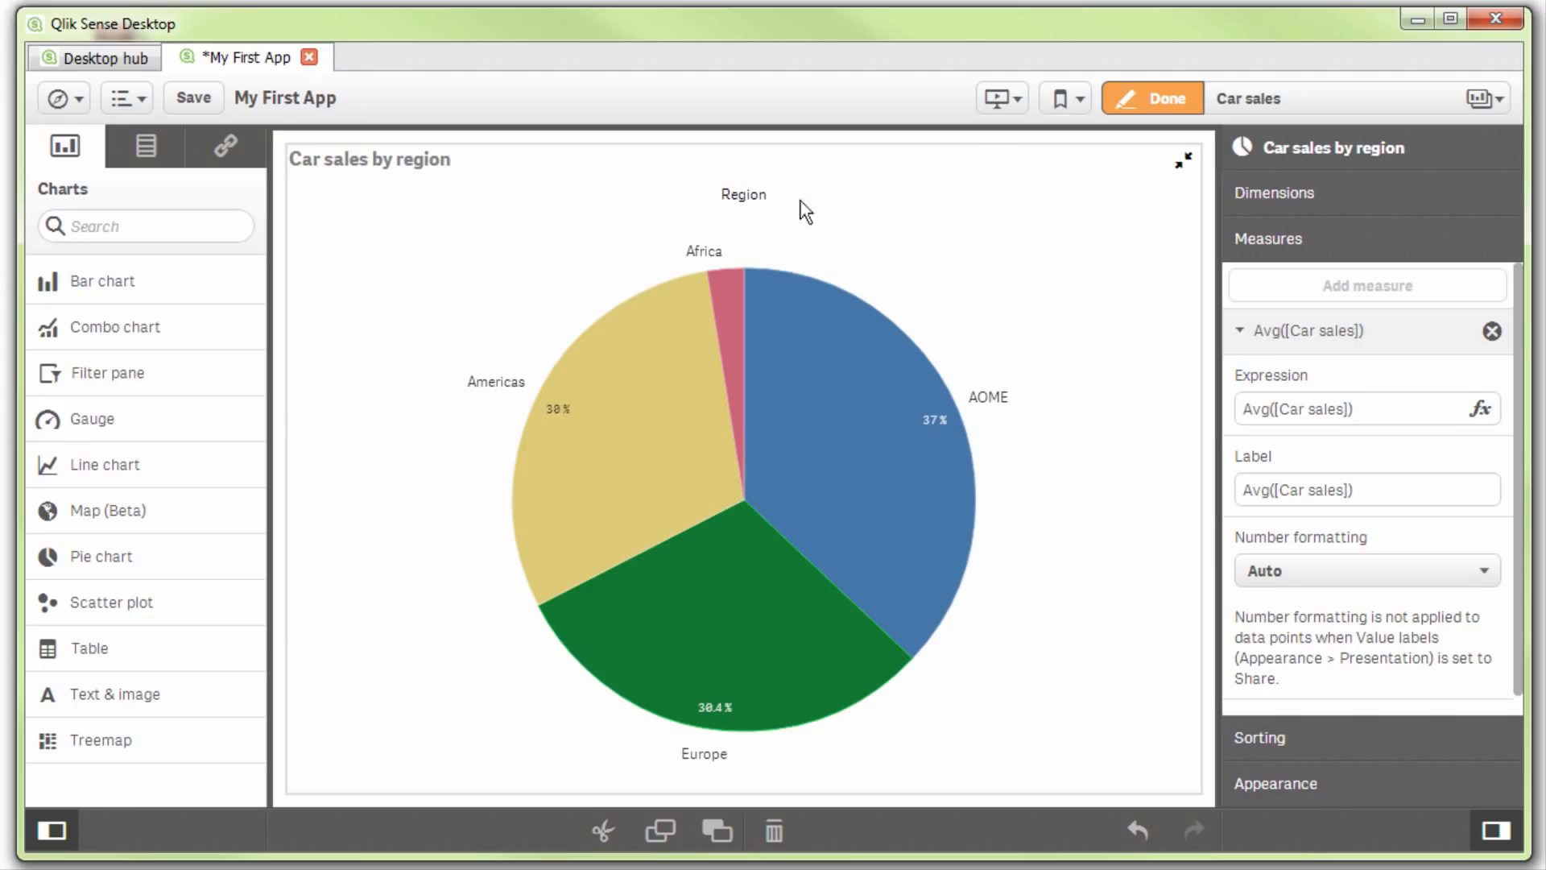
left_click(1181, 163)
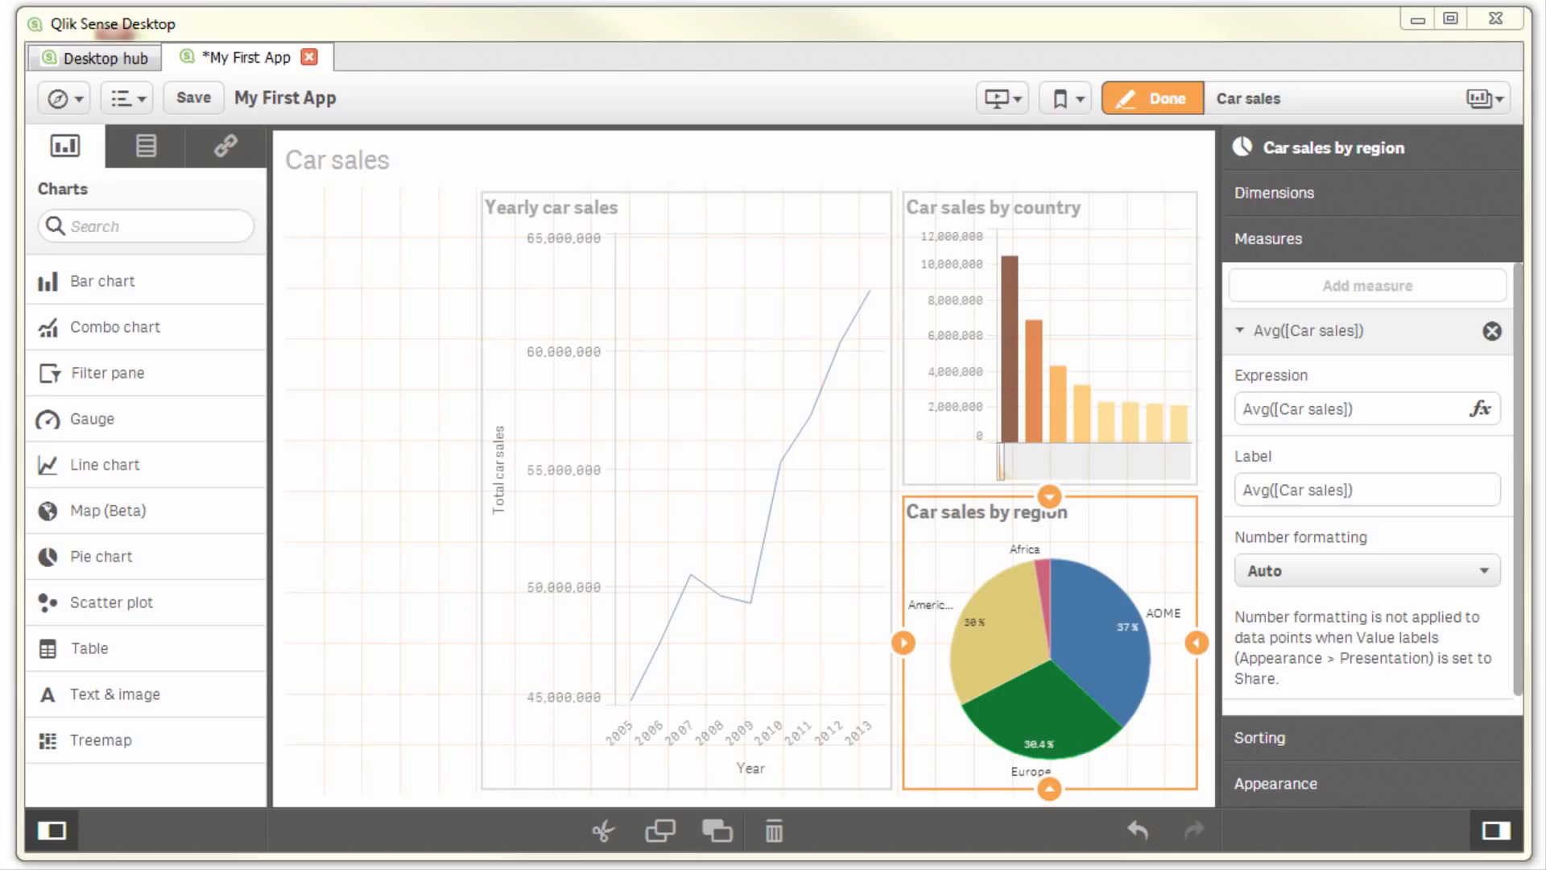
- Turn off the pie chart's dimension label in its presentation settings and save the app
left_click(1312, 785)
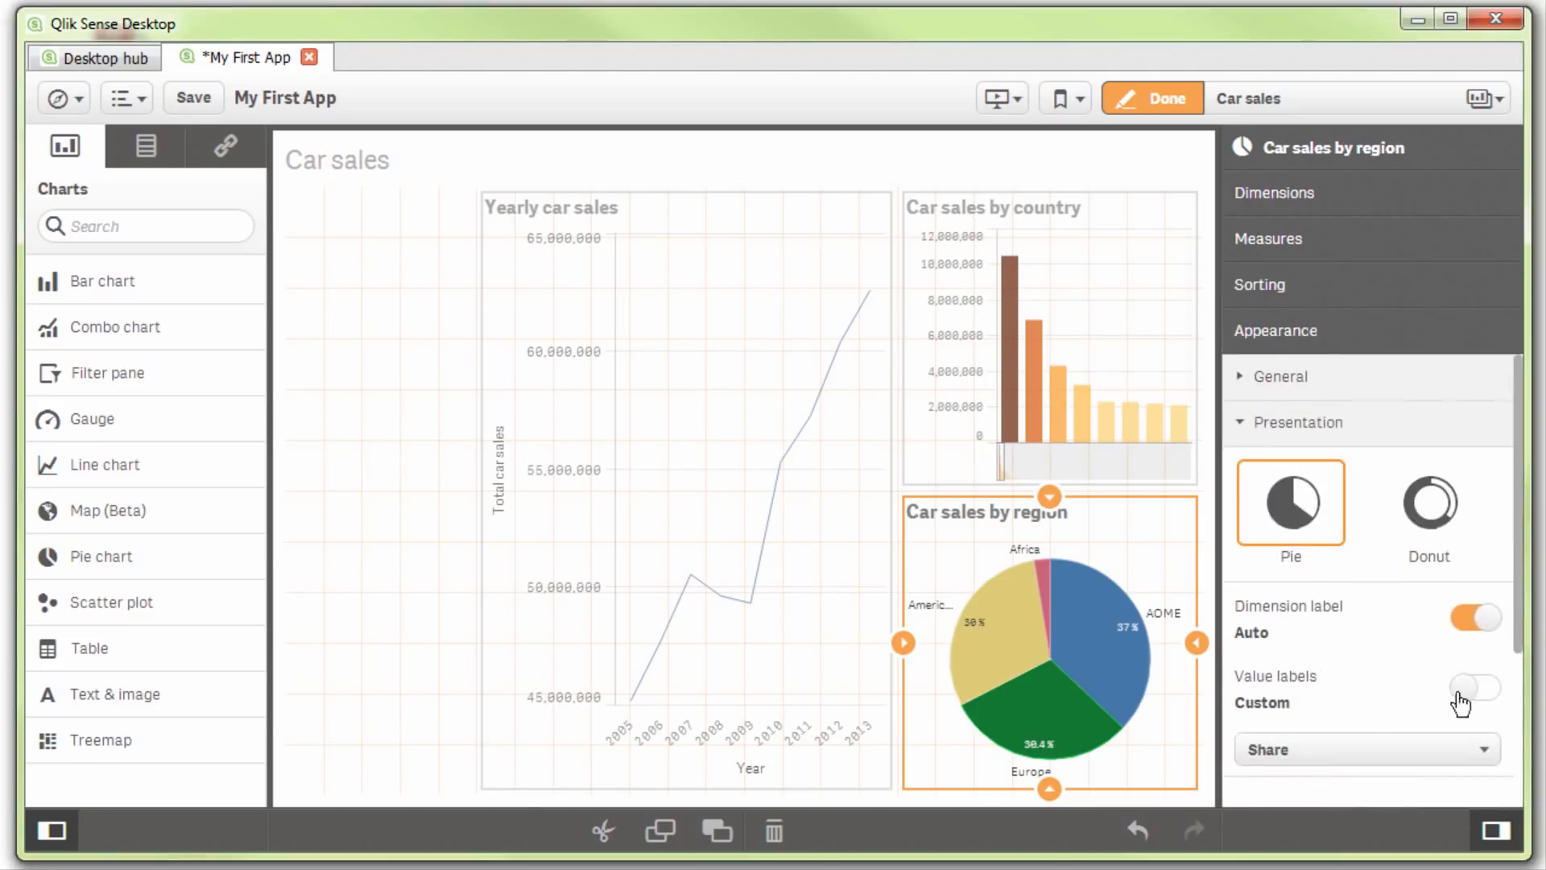
left_click(1462, 626)
left_click(204, 100)
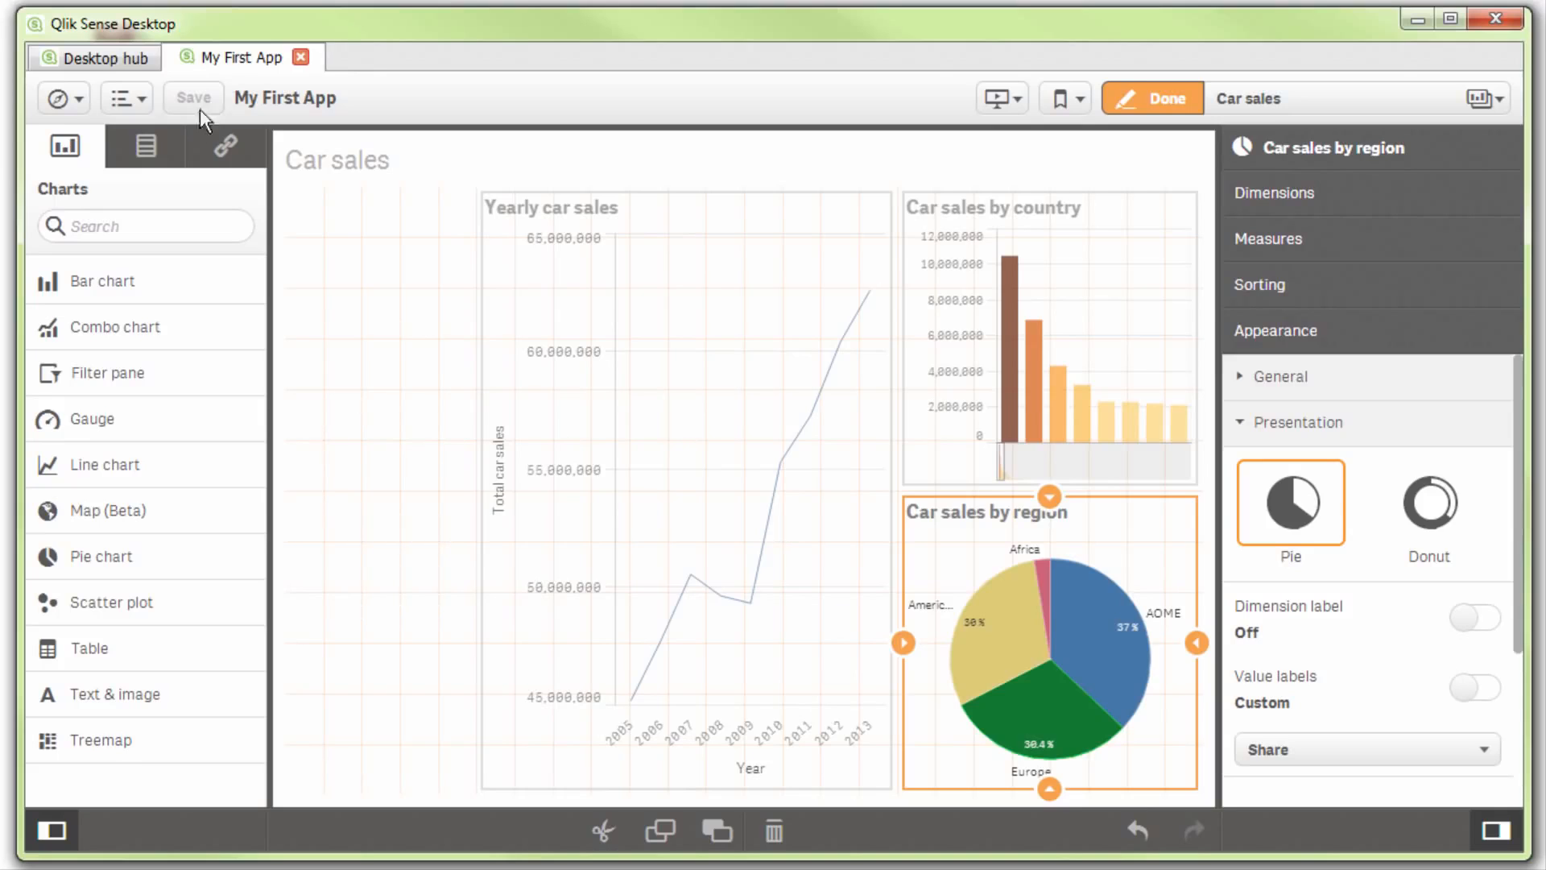
- Add filter panes for Region and Country, stacked in the empty column beside the line chart, and shrink each to a compact height
left_click(162, 159)
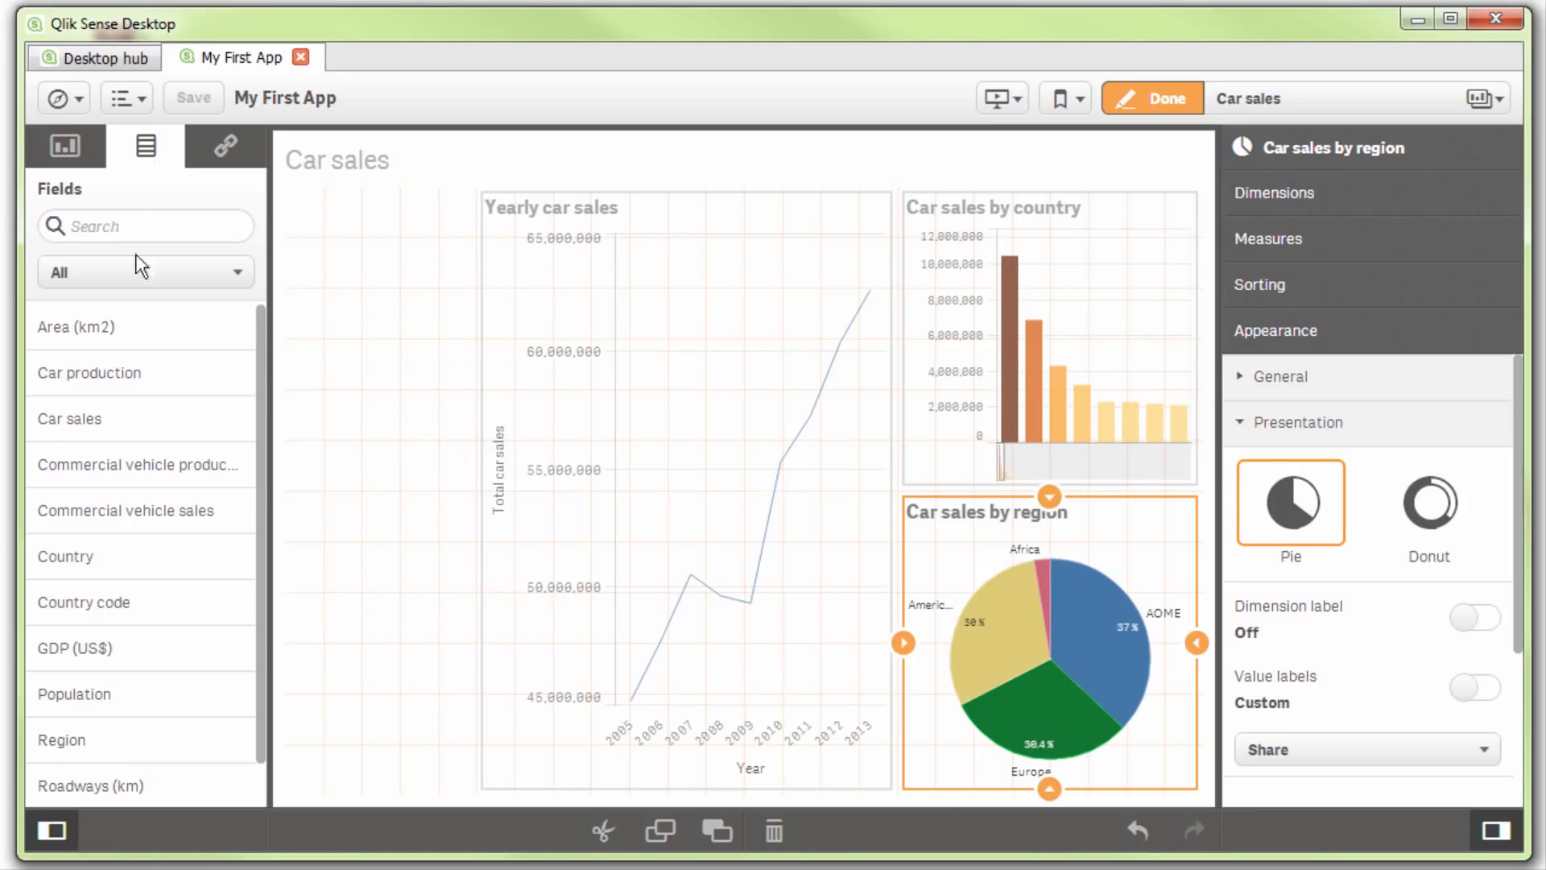
left_click_drag(60, 744, 392, 224)
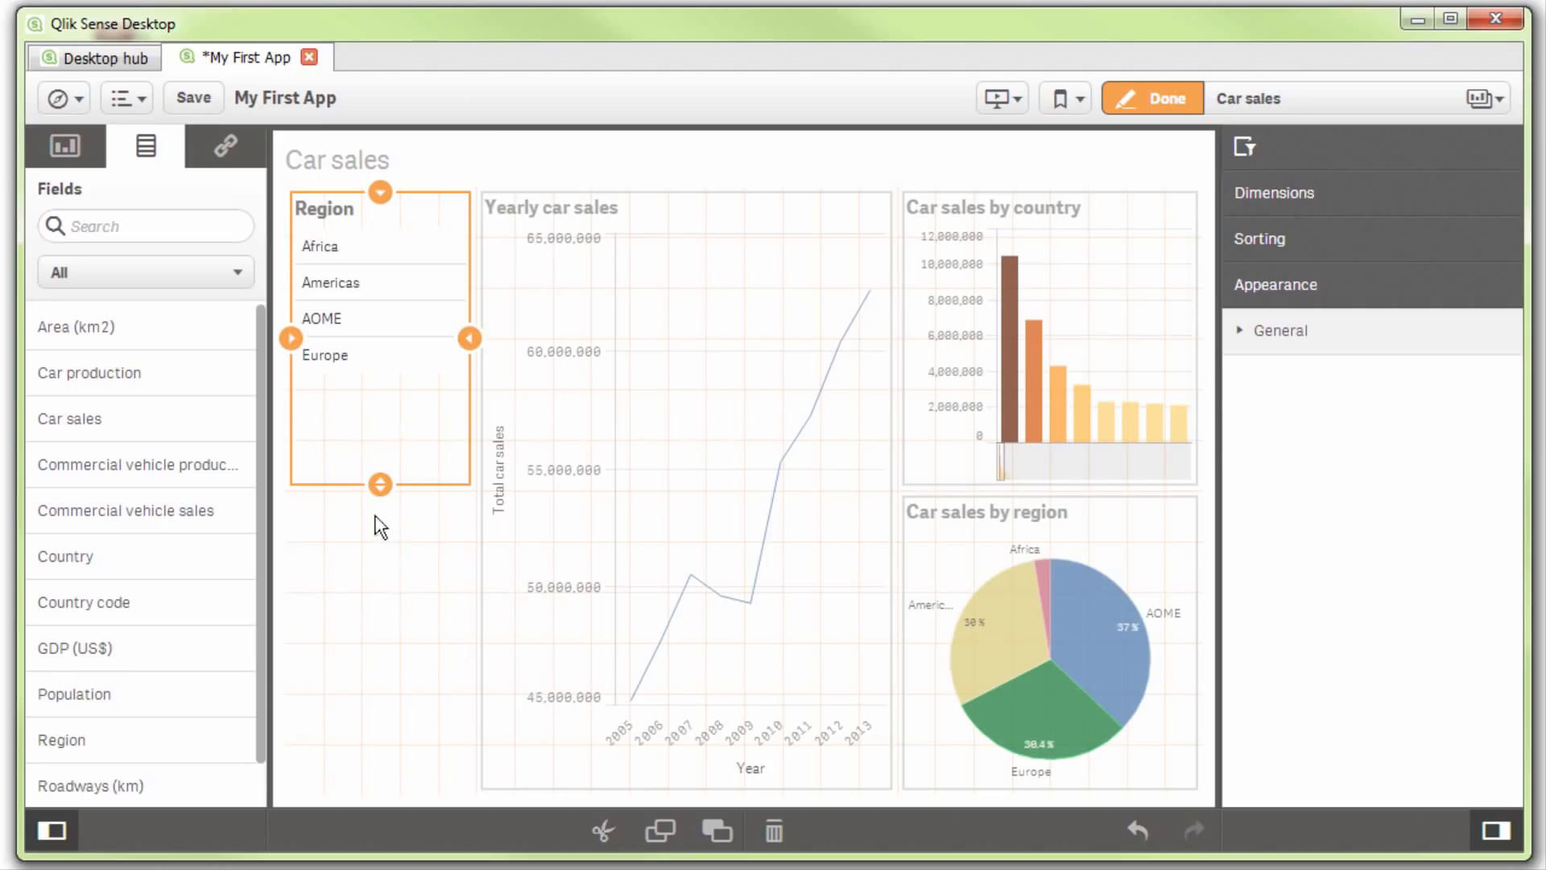
left_click_drag(380, 487, 388, 274)
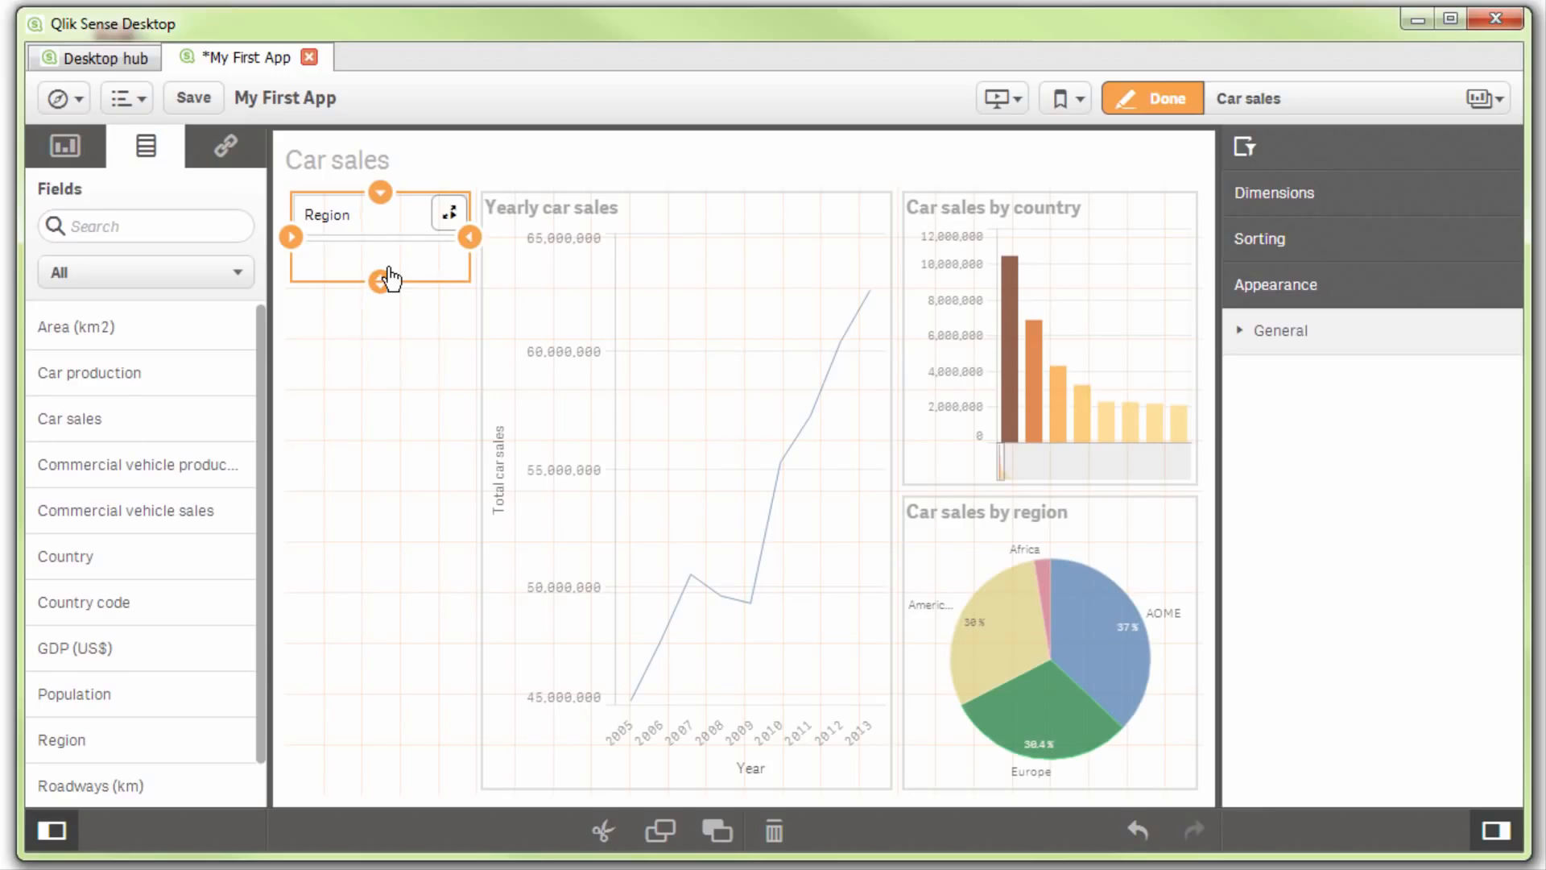
left_click_drag(91, 557, 483, 542)
left_click_drag(380, 785, 380, 405)
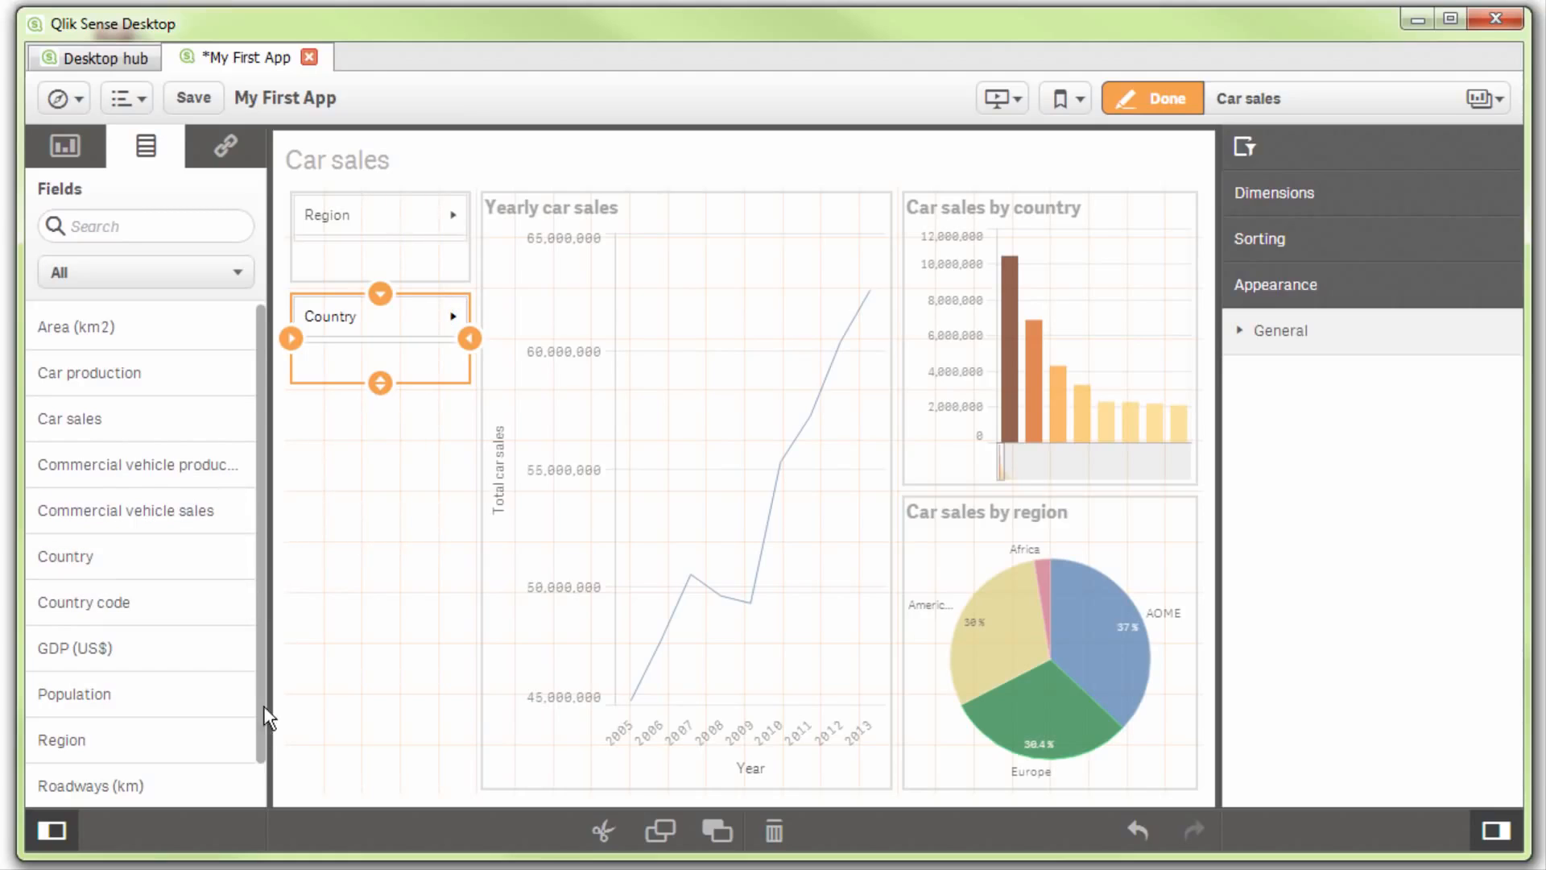
- Add a compact Year filter pane below the Country filter, save the app and leave edit mode
scroll(264, 705, "down", 2)
left_click_drag(249, 797, 395, 700)
left_click_drag(374, 785, 386, 483)
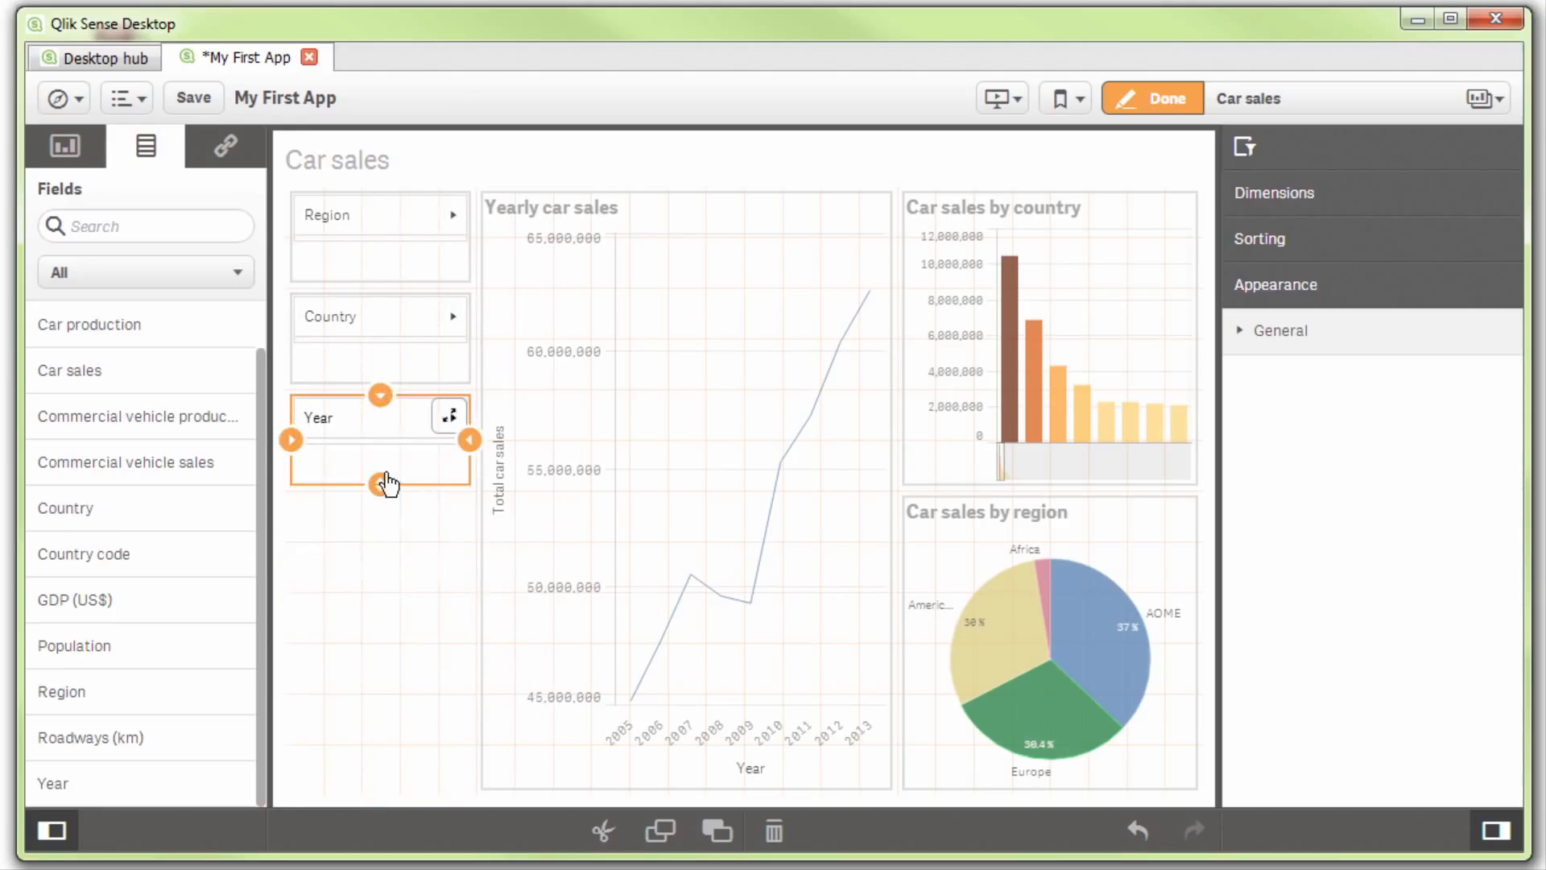
left_click(193, 102)
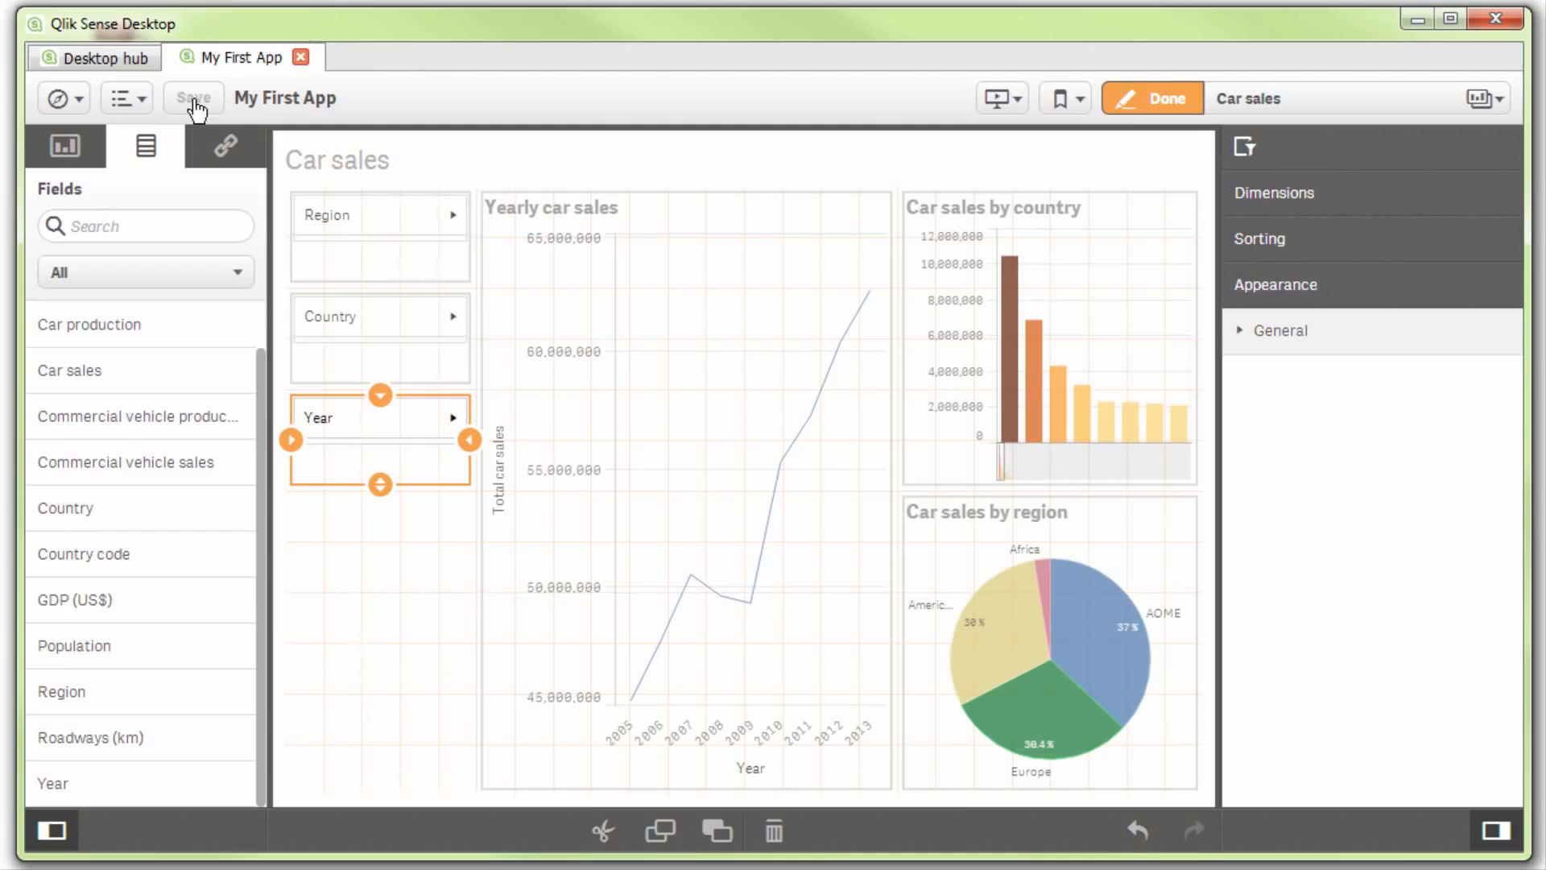
left_click(1138, 100)
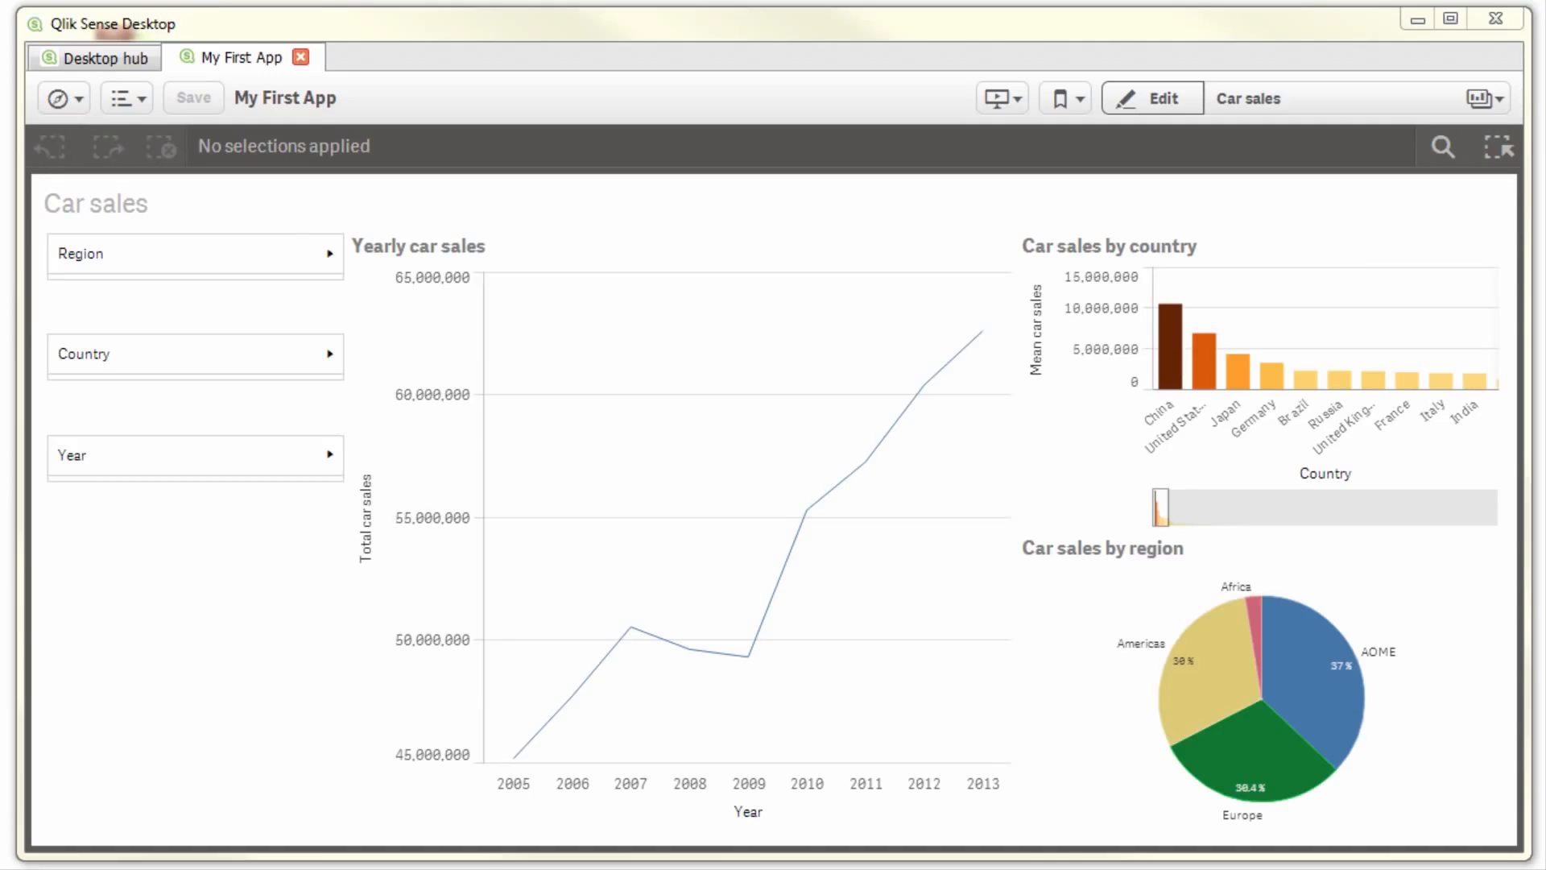
- Return to the hub and open the Car sales sheet of the MFA Interactive app
left_click(57, 99)
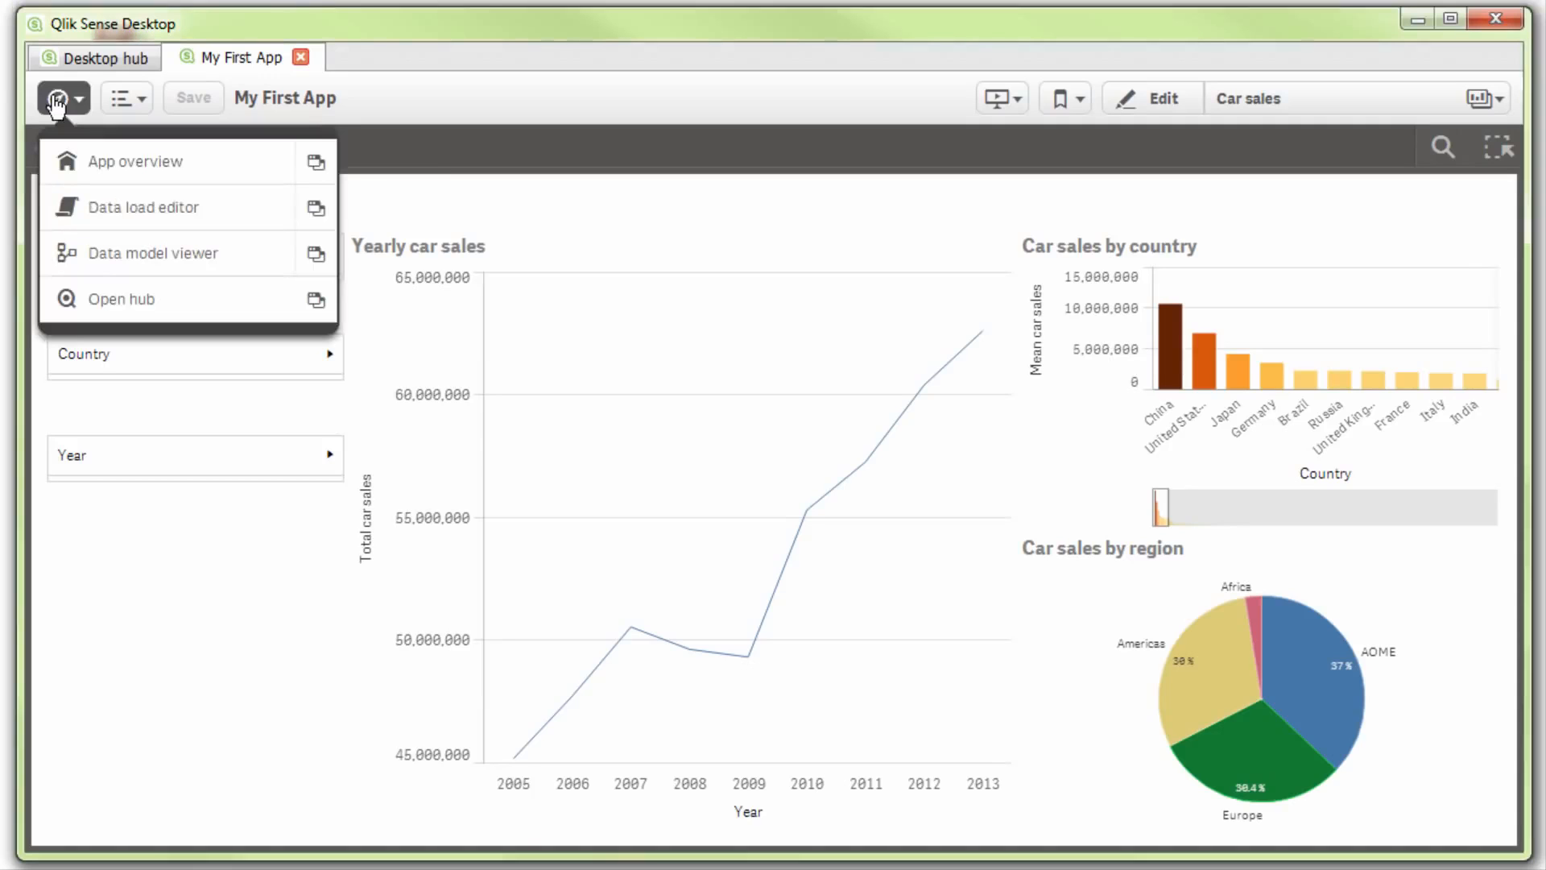
left_click(138, 300)
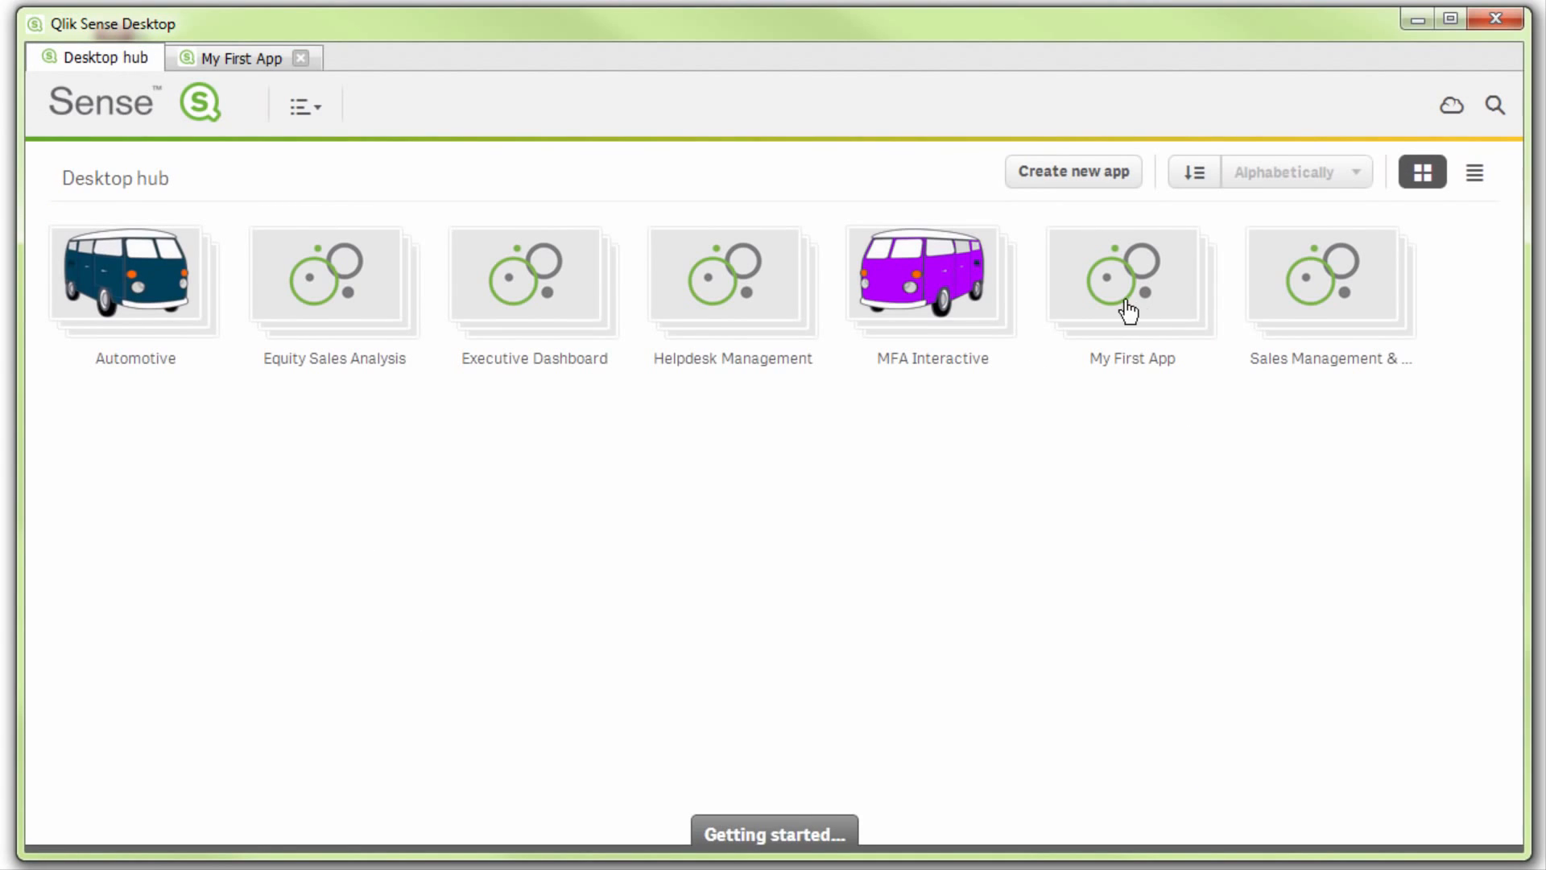
left_click(930, 299)
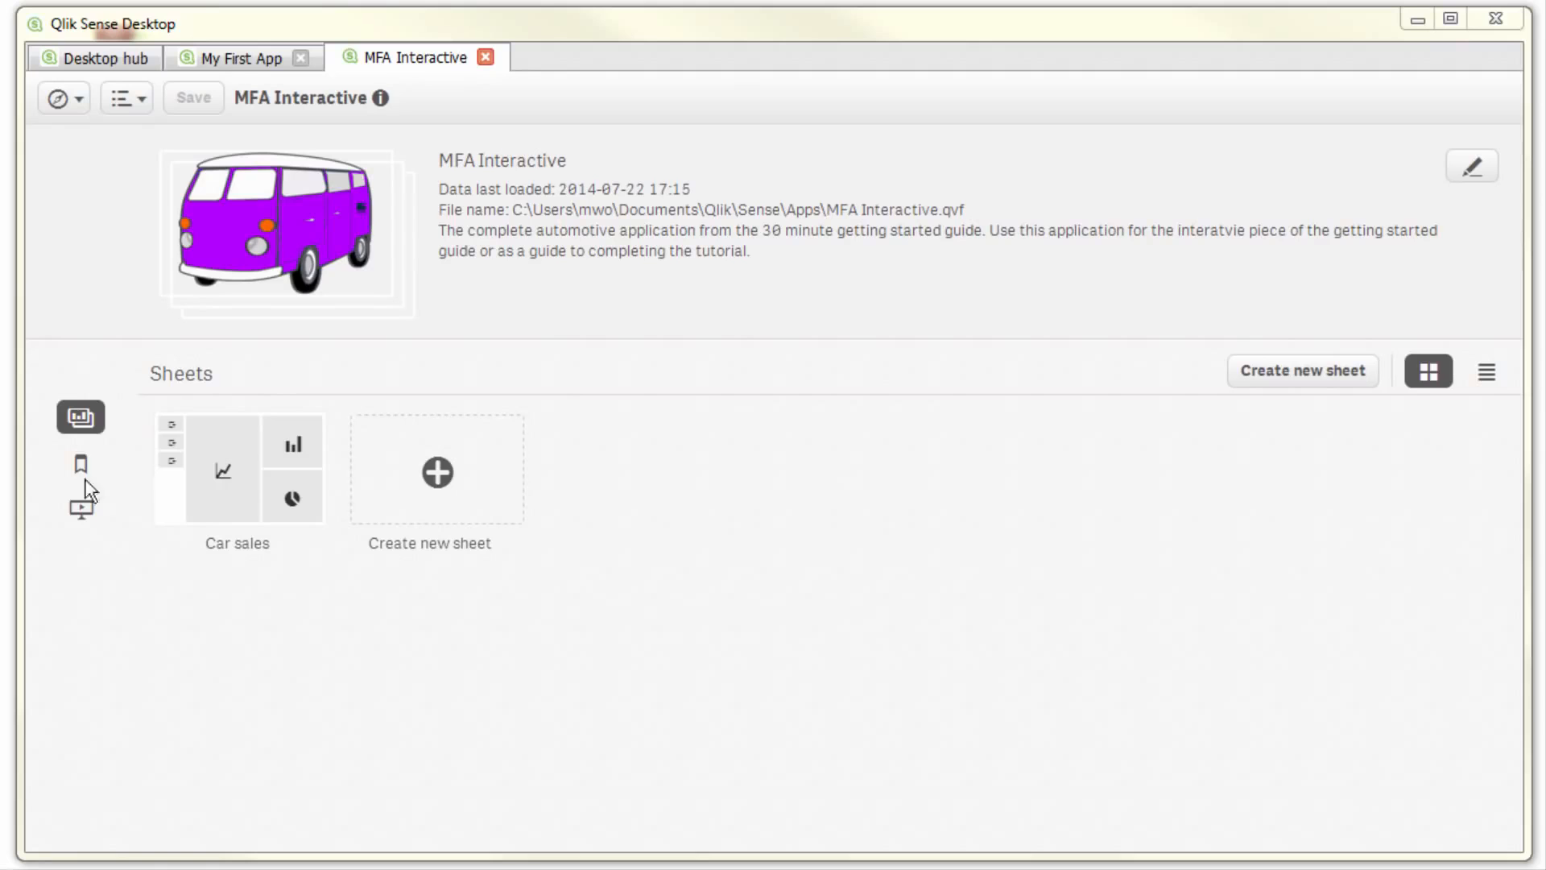
left_click(269, 505)
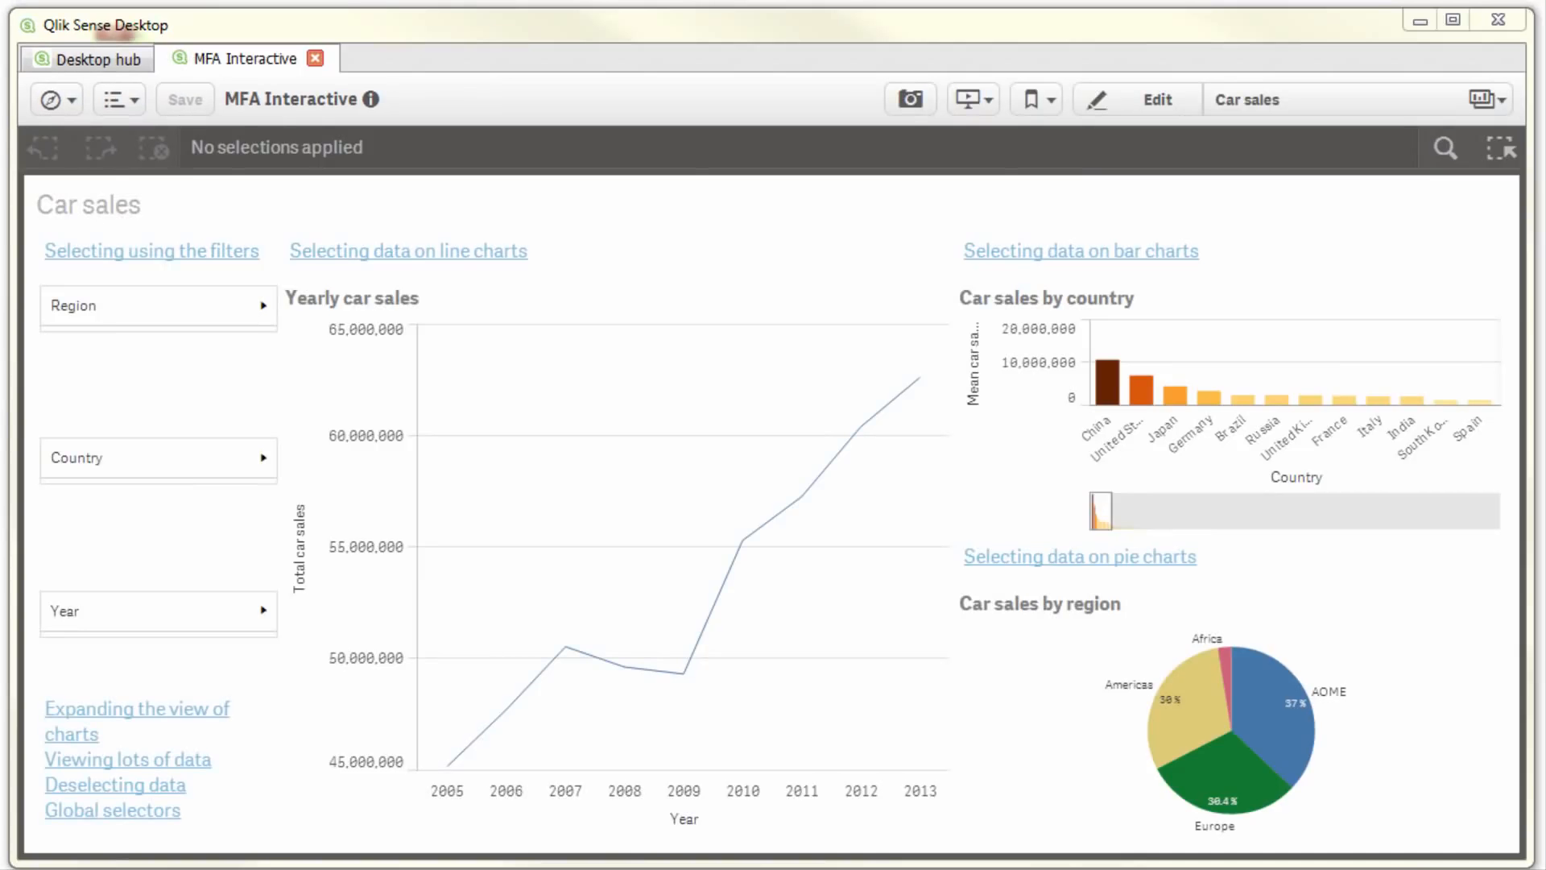
- Examine how the sheet and the full-screen Car sales by country chart adapt to a narrower window, and restore the window width
left_click_drag(1528, 623, 1279, 623)
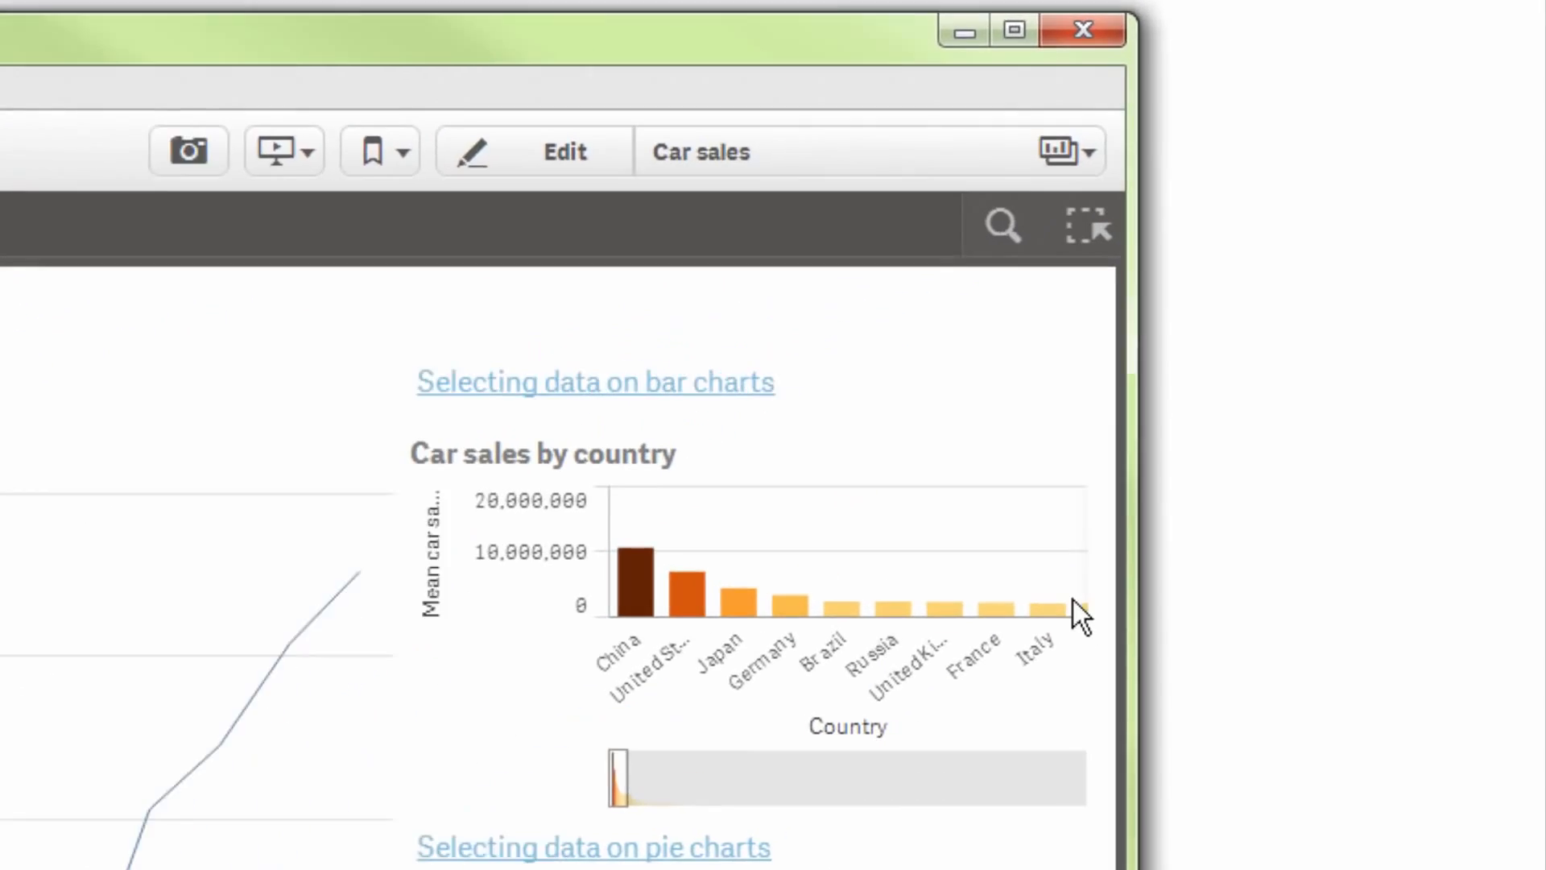
mouse_move(1238, 298)
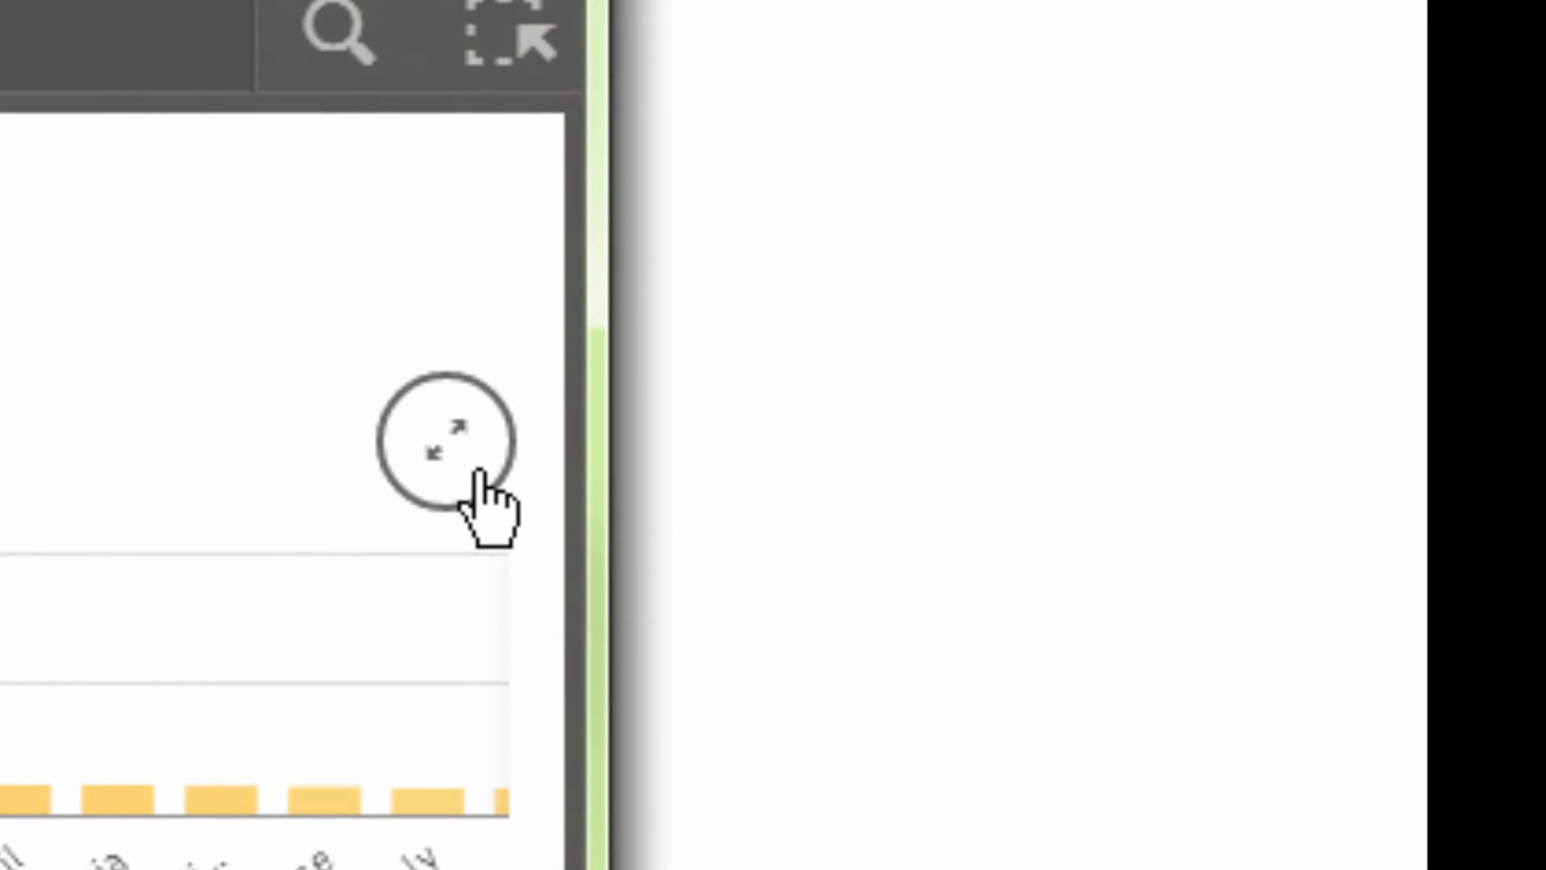
left_click(477, 475)
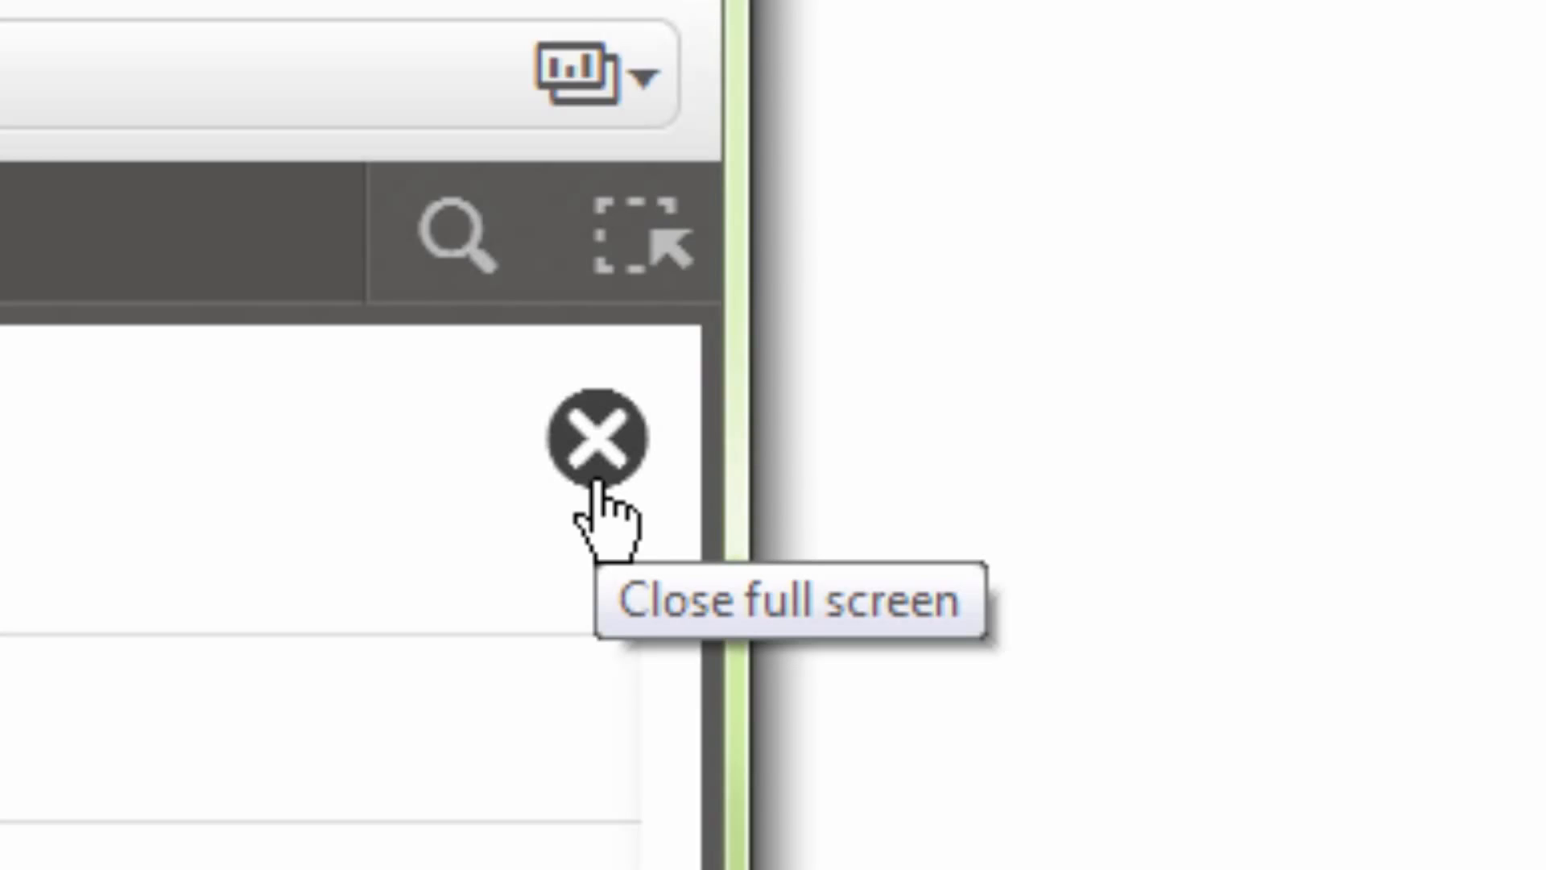
left_click(598, 480)
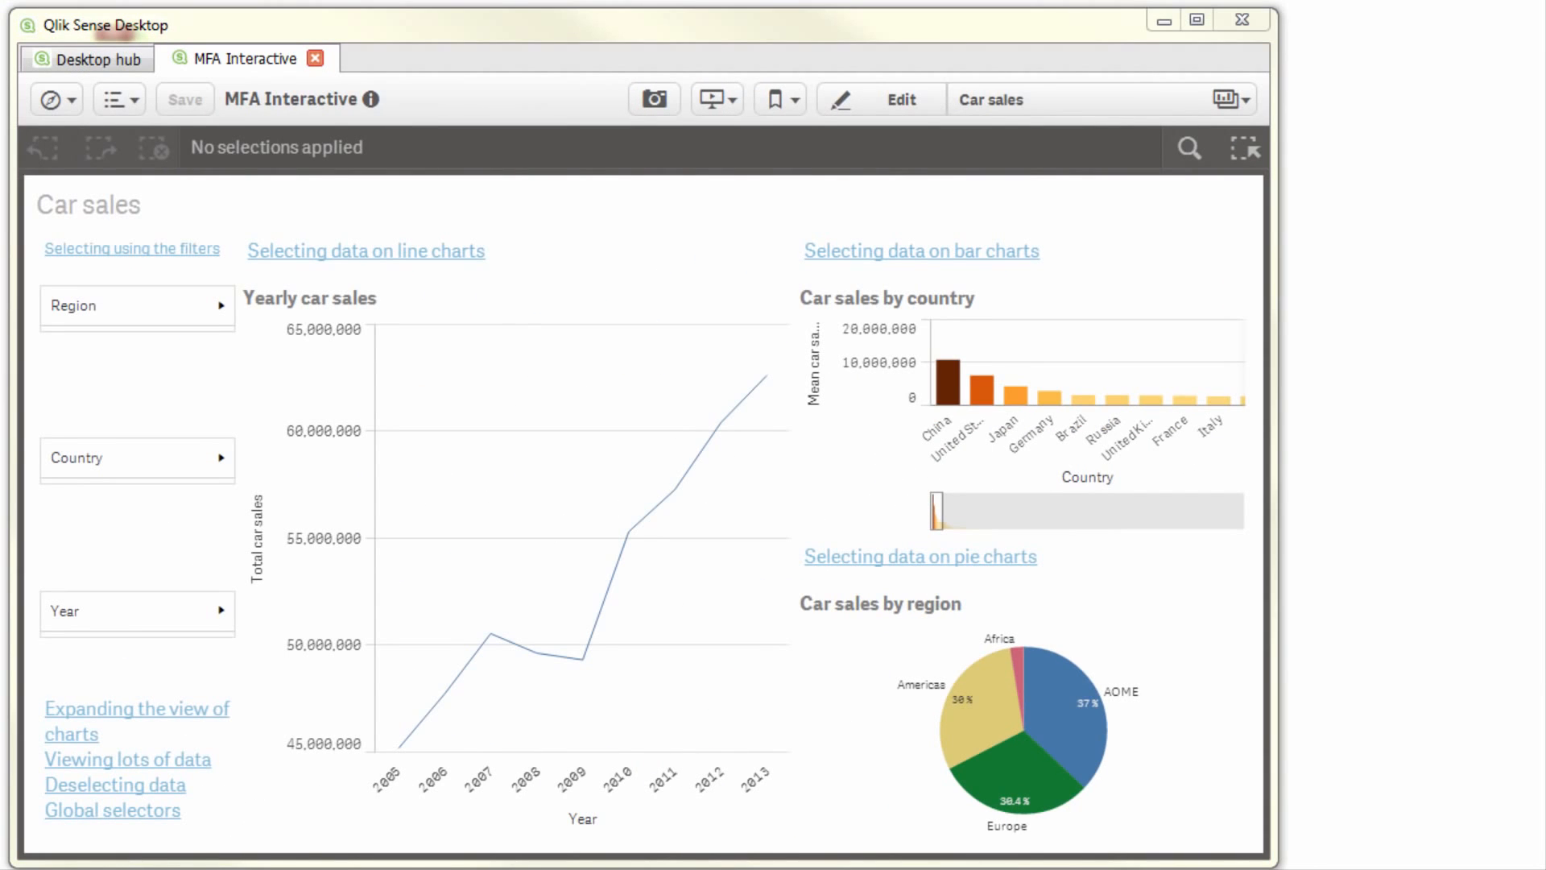
left_click_drag(1268, 550, 1536, 524)
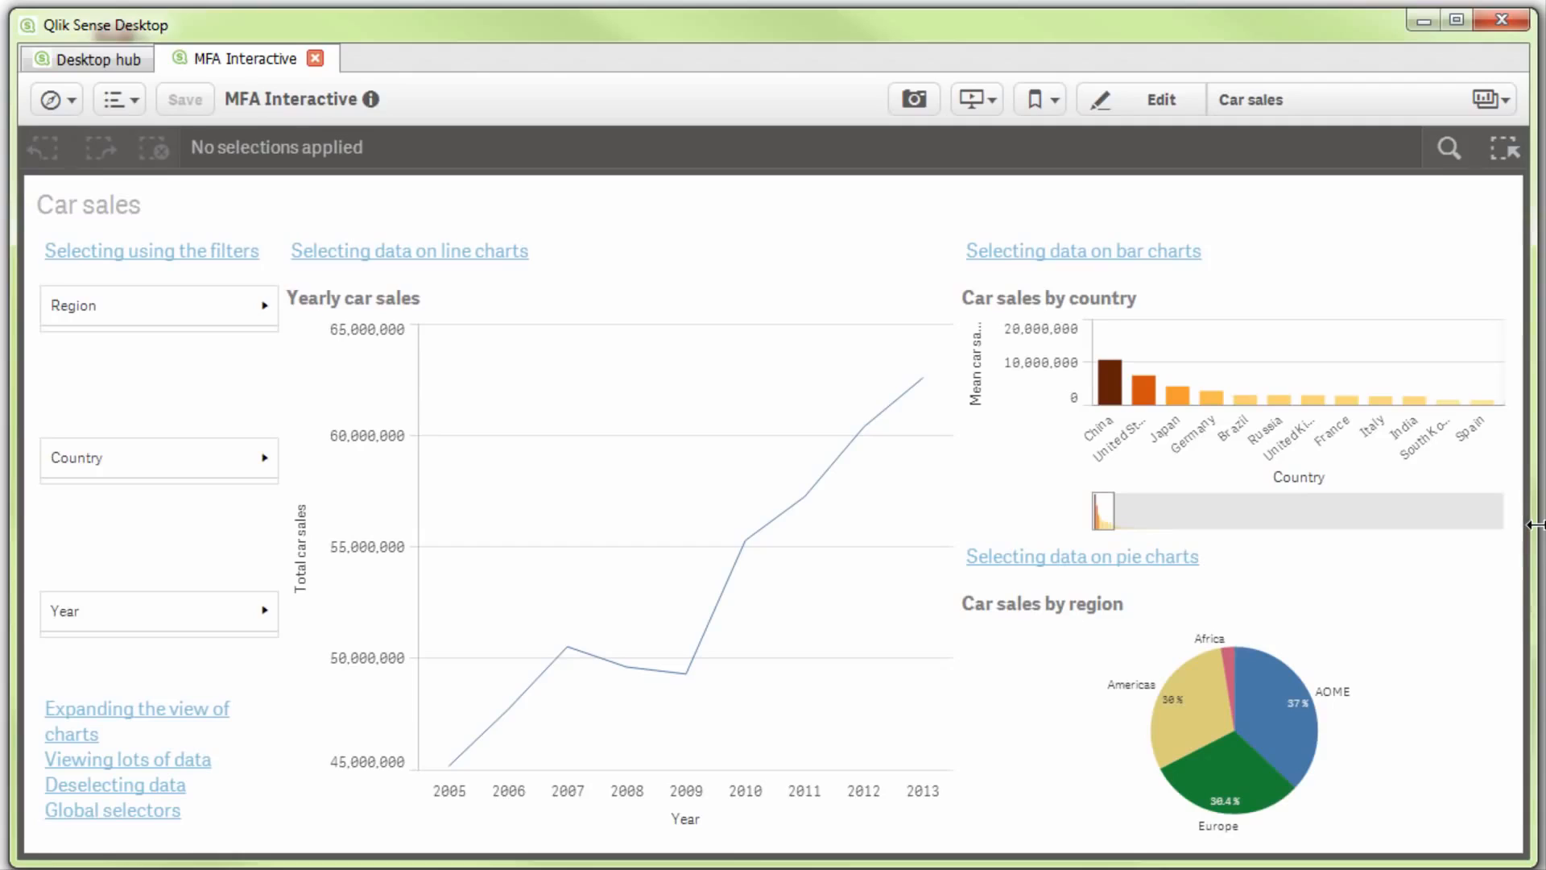
- View the Car sales by country chart full screen, look along its countries and return to the sheet
left_click(1486, 290)
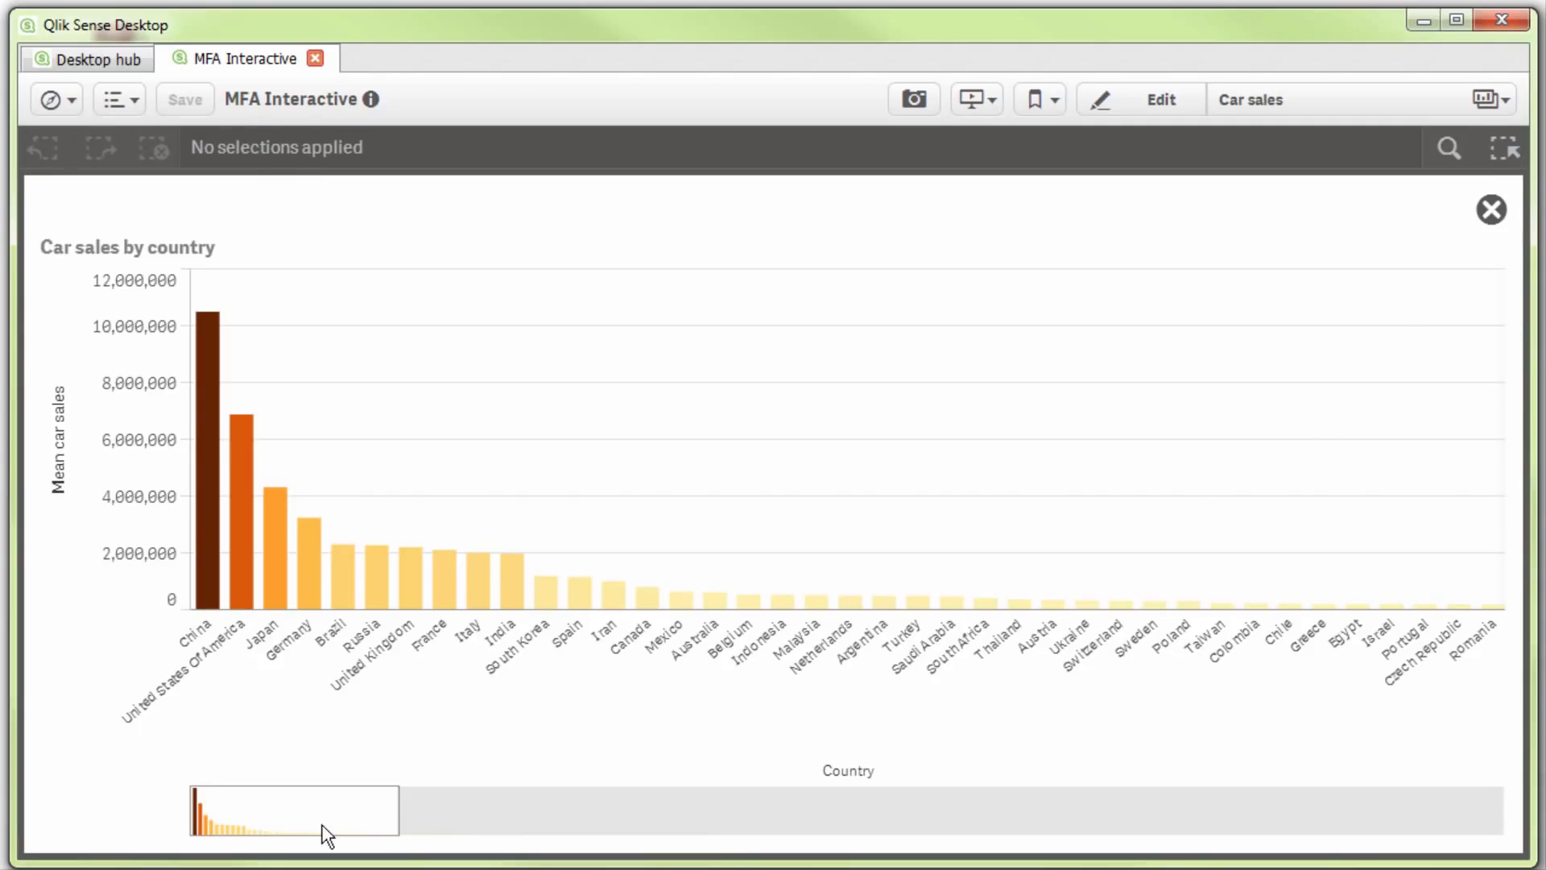
mouse_move(328, 835)
left_mouse_down()
mouse_move(696, 823)
mouse_move(317, 838)
left_mouse_up()
mouse_move(556, 672)
left_click(1492, 211)
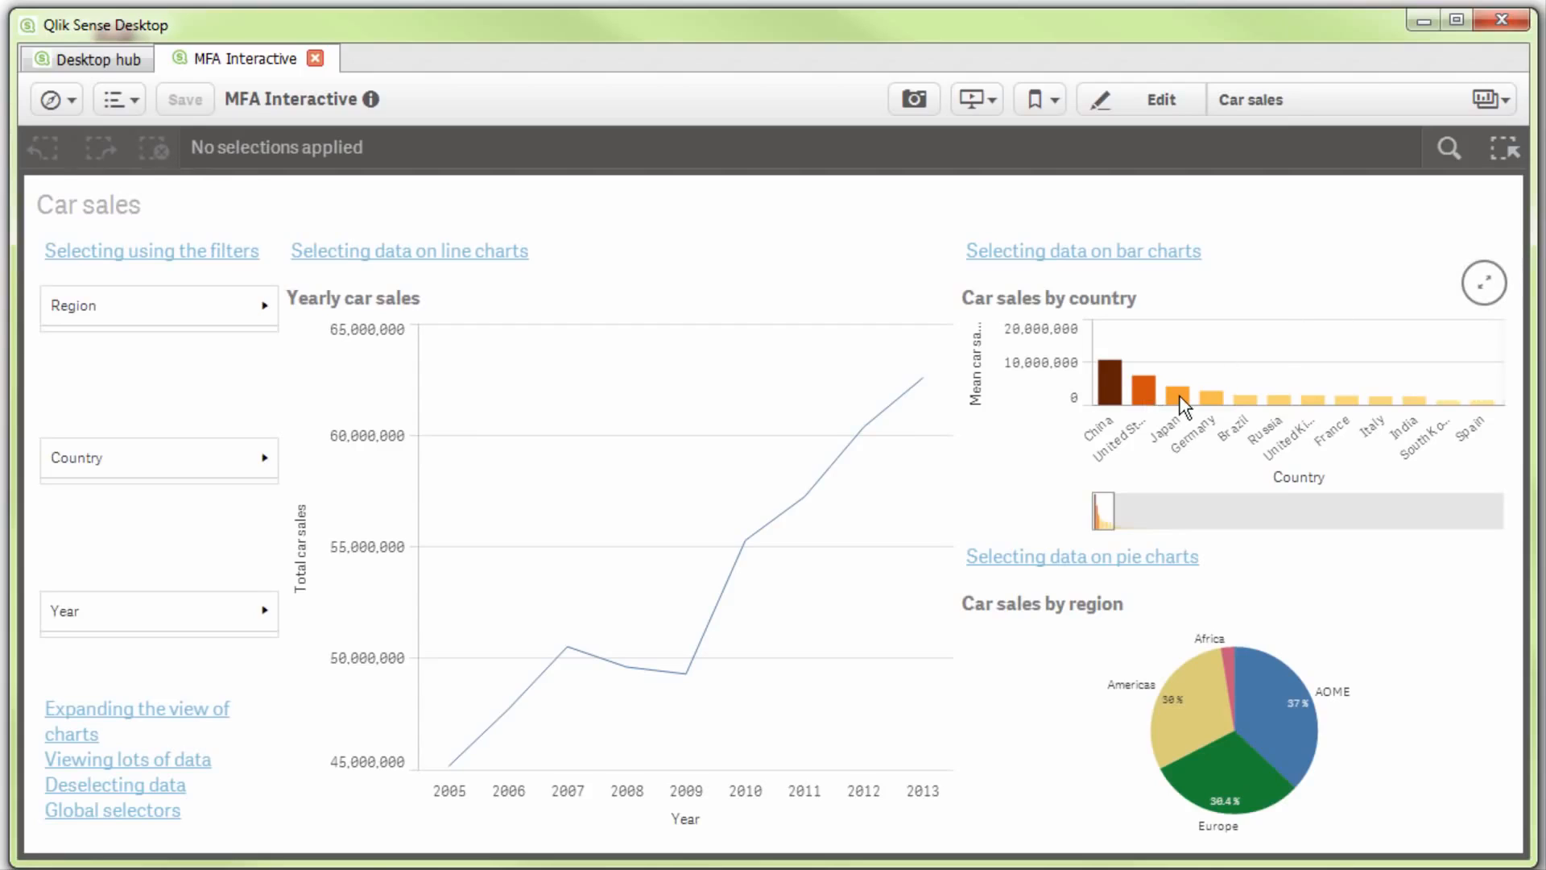
- Select Japan in the Car sales by country bar chart and confirm the selection
mouse_move(1179, 394)
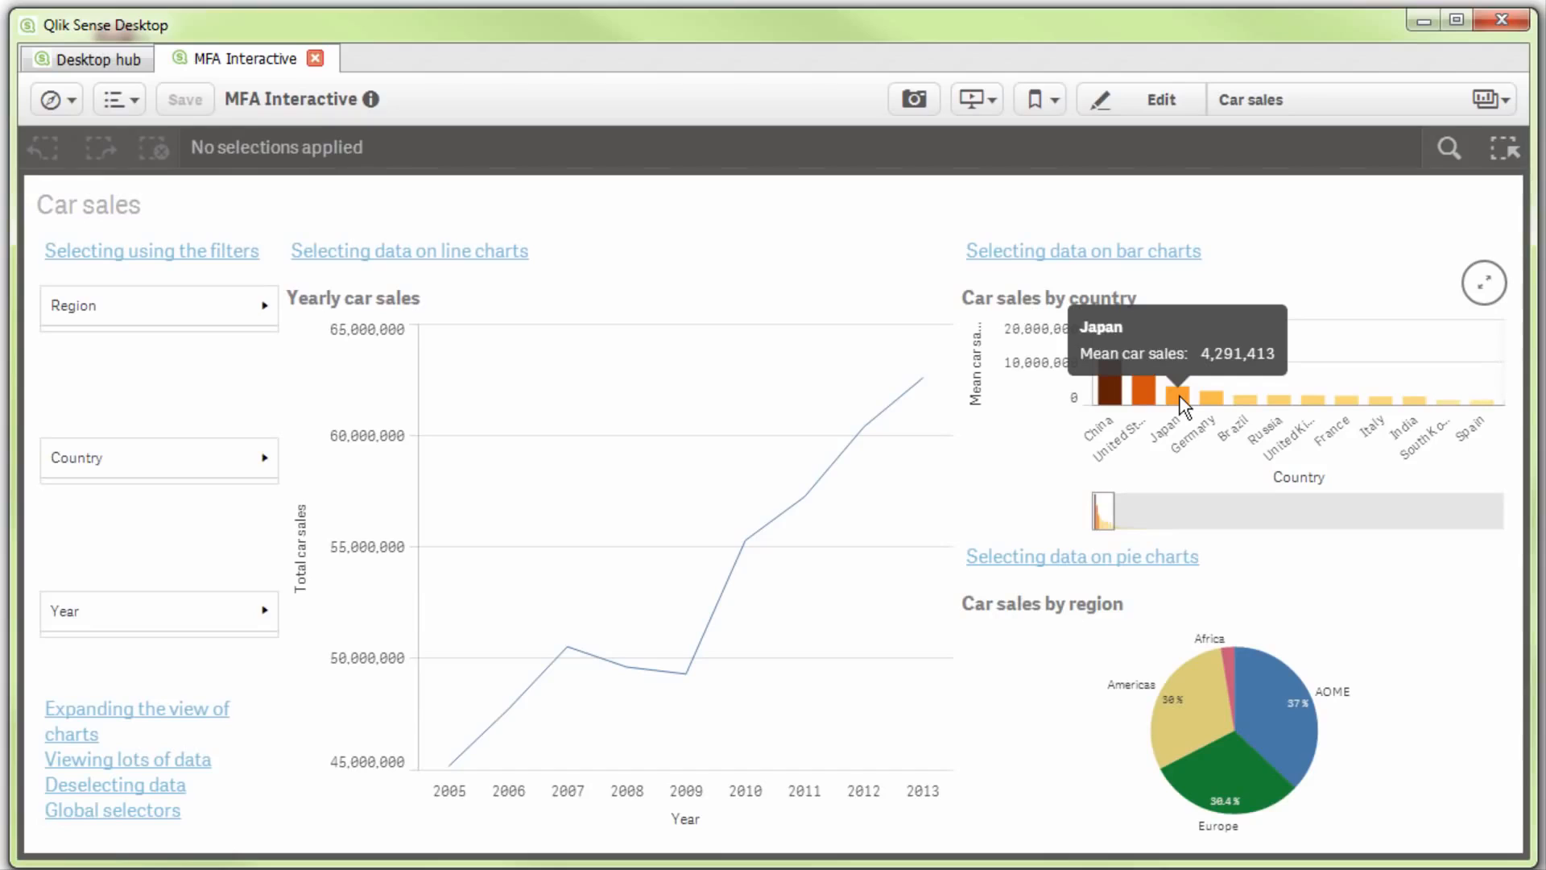
left_click(1179, 394)
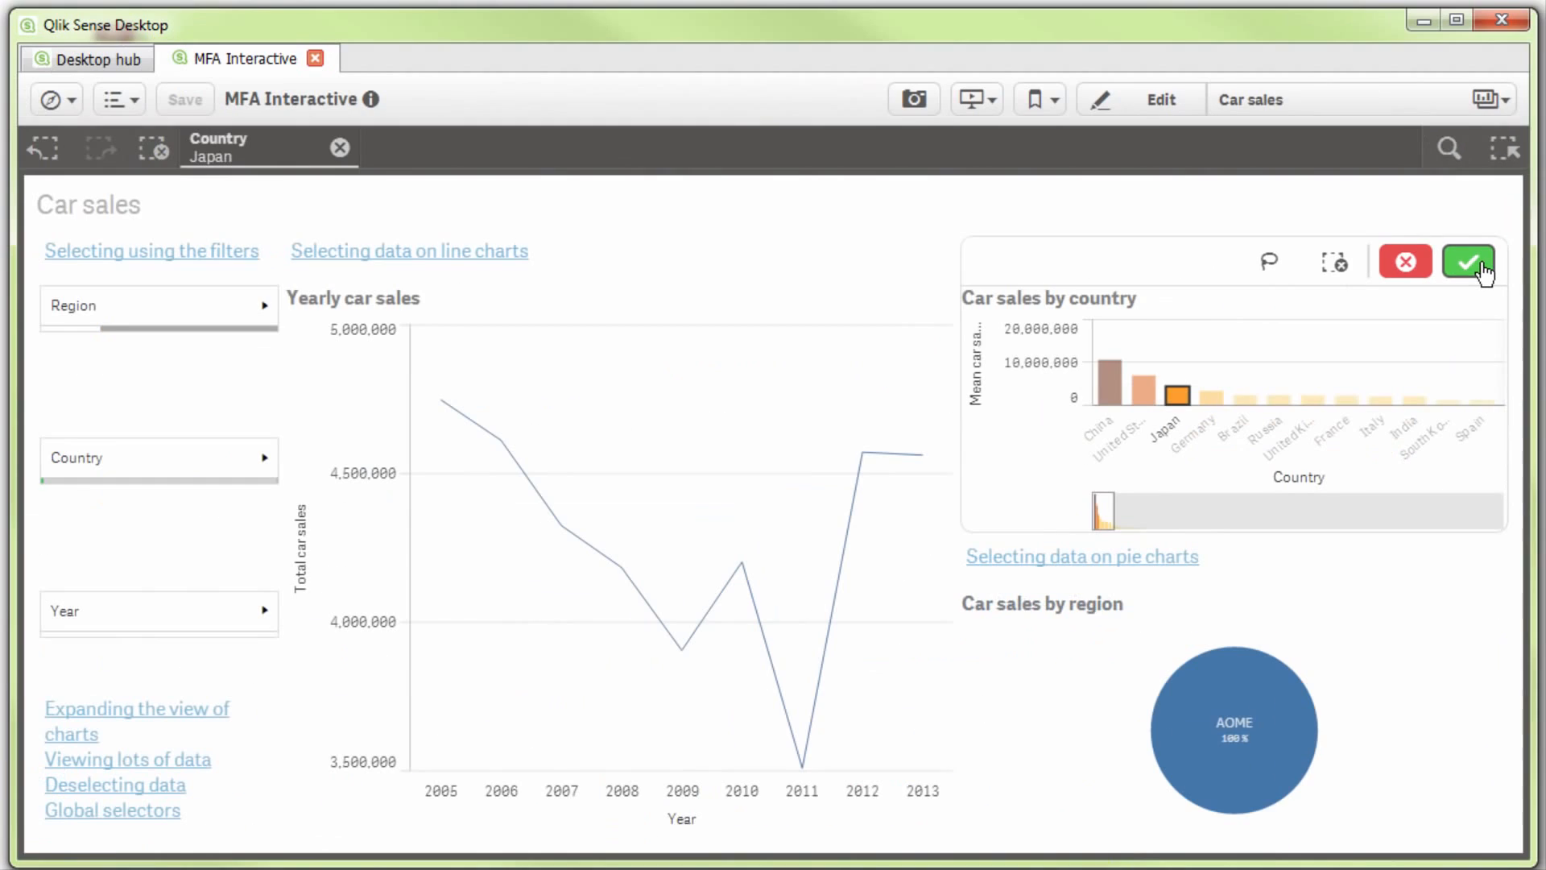
left_click(1182, 533)
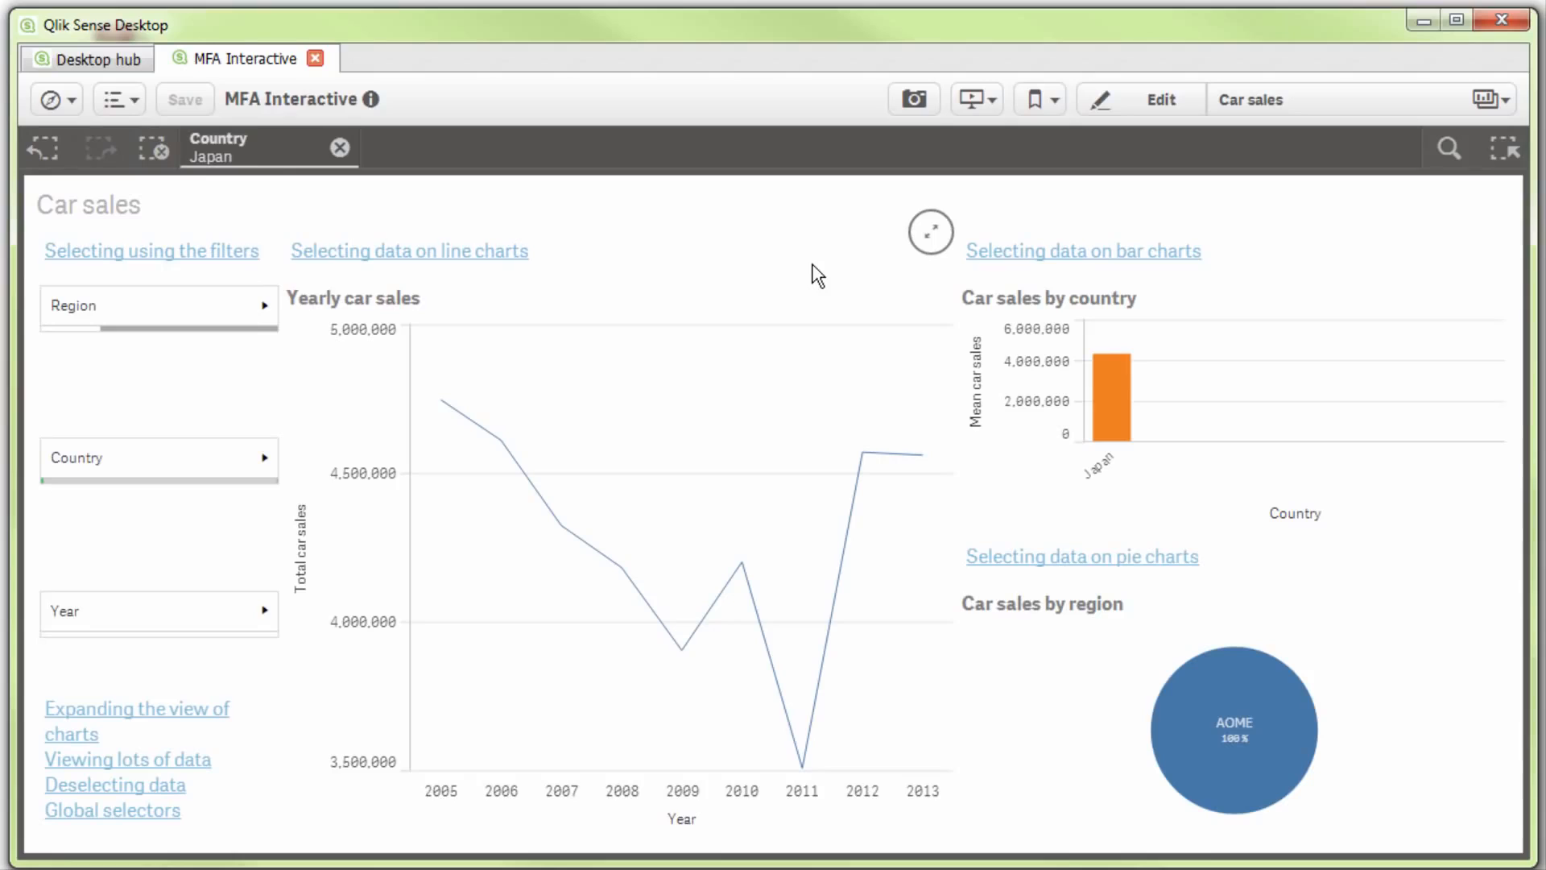
- Add Afghanistan, Albania and Algeria to the current Country selection
left_click(256, 168)
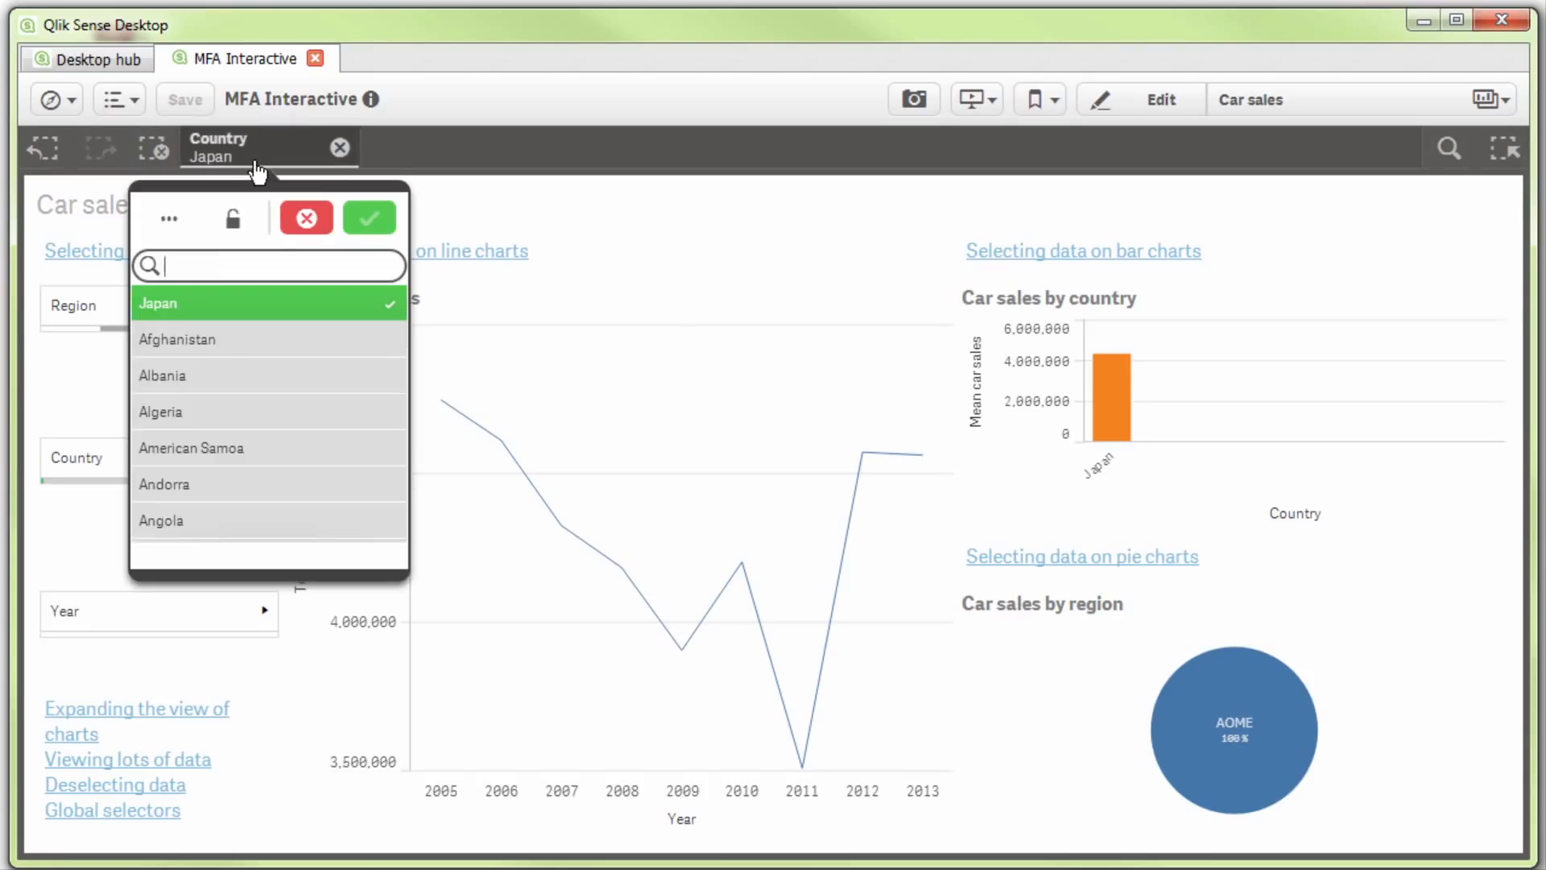
left_click(224, 342)
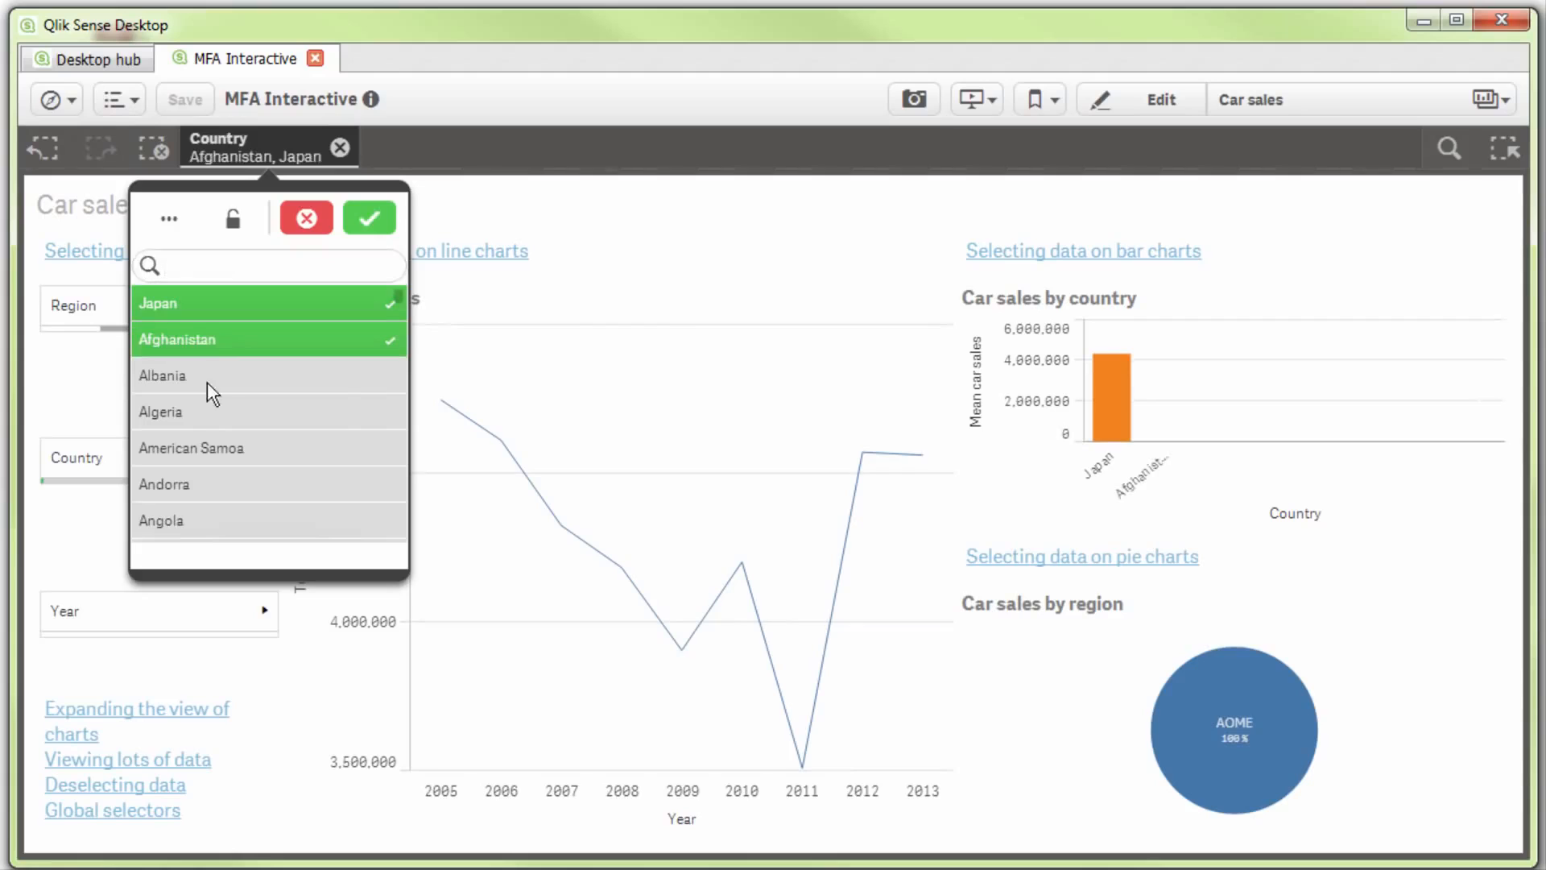
left_click(206, 379)
left_click(206, 414)
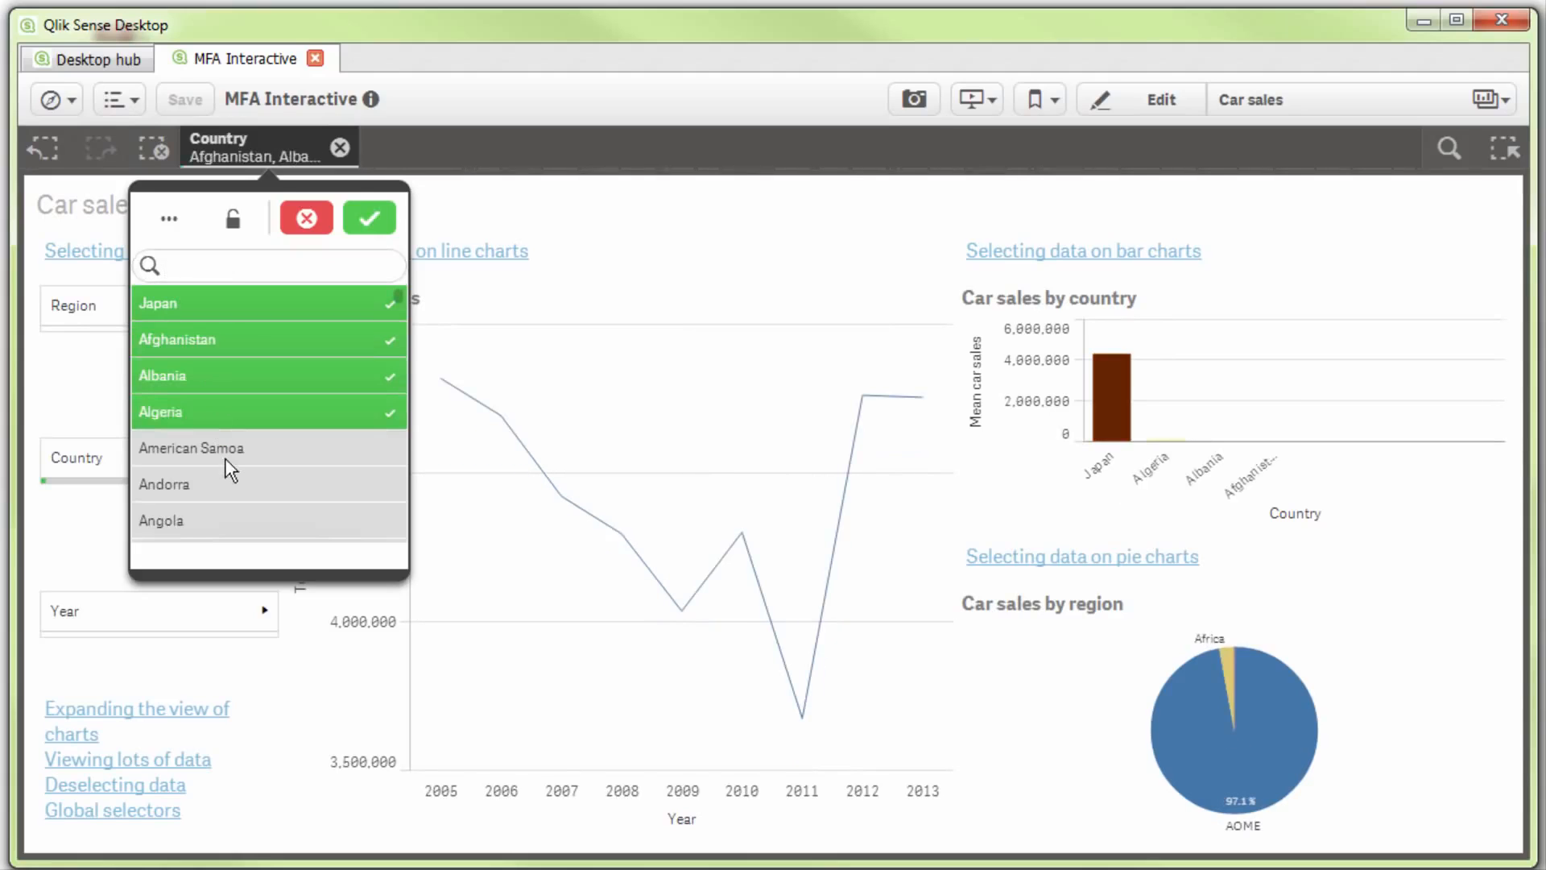
- Deselect Algeria, Albania and Afghanistan, and clear the whole Country selection
left_click(242, 409)
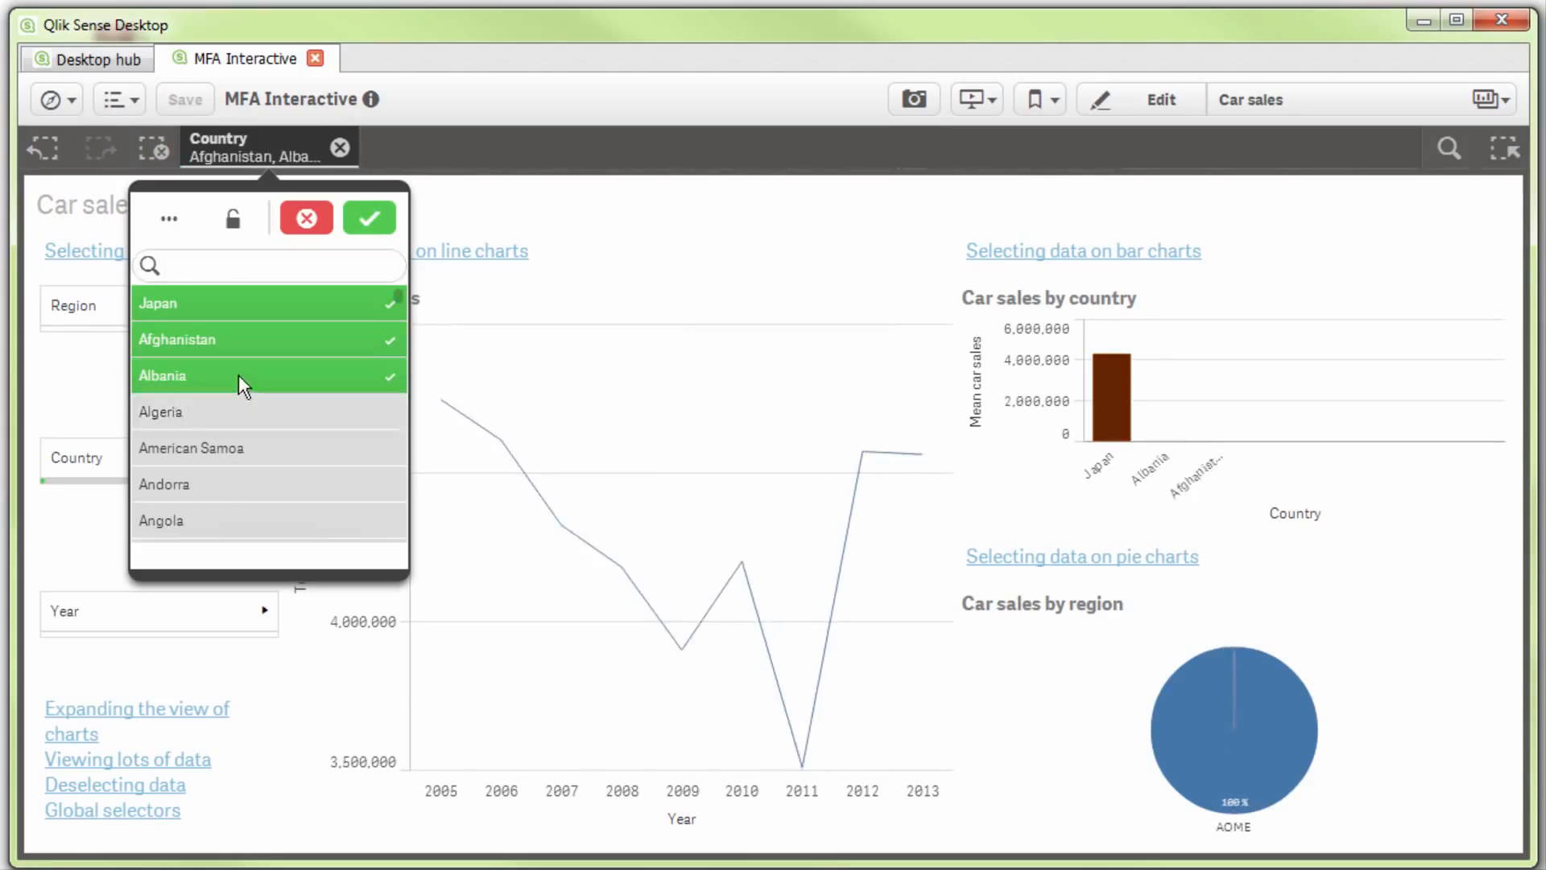
left_click(238, 374)
left_click(239, 335)
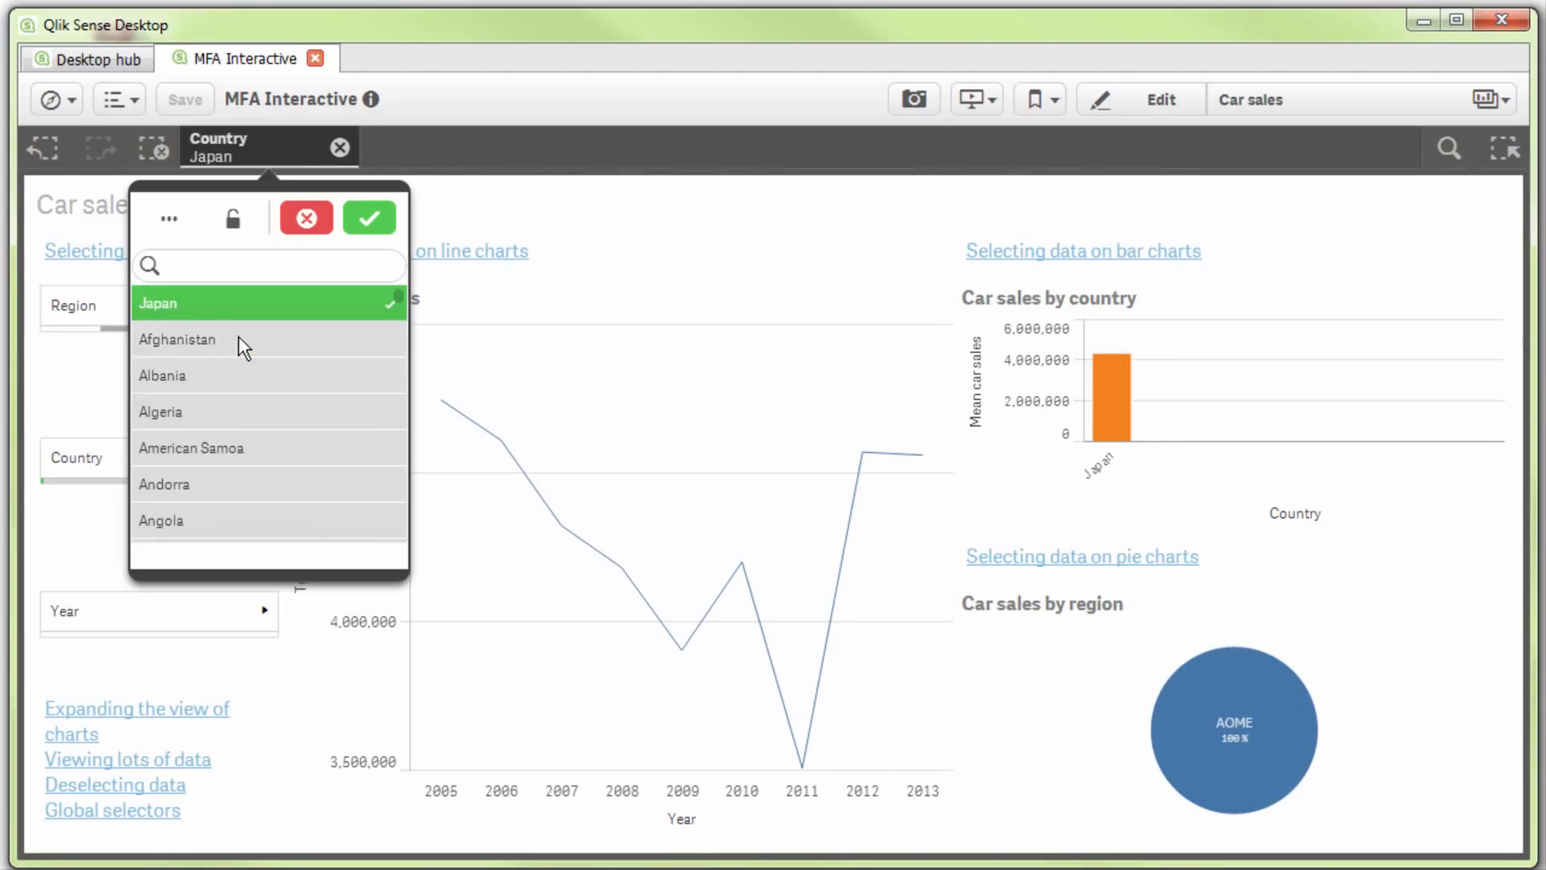
left_click(339, 149)
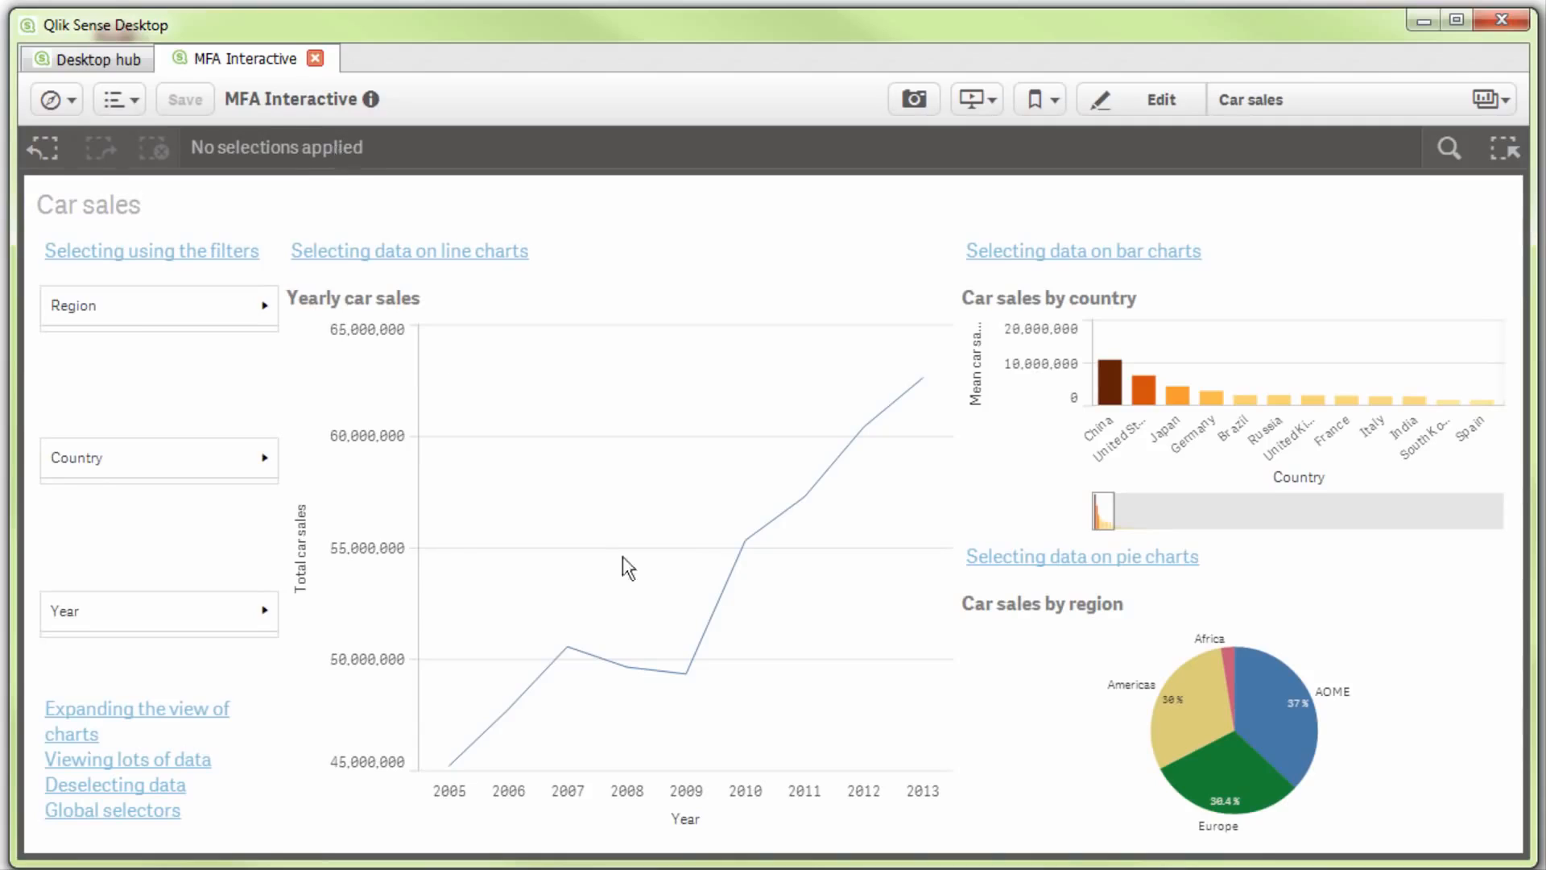
- Filter the sheet to Europe from the Car sales by region pie chart, confirm, and clear the Region selection
left_click(1241, 782)
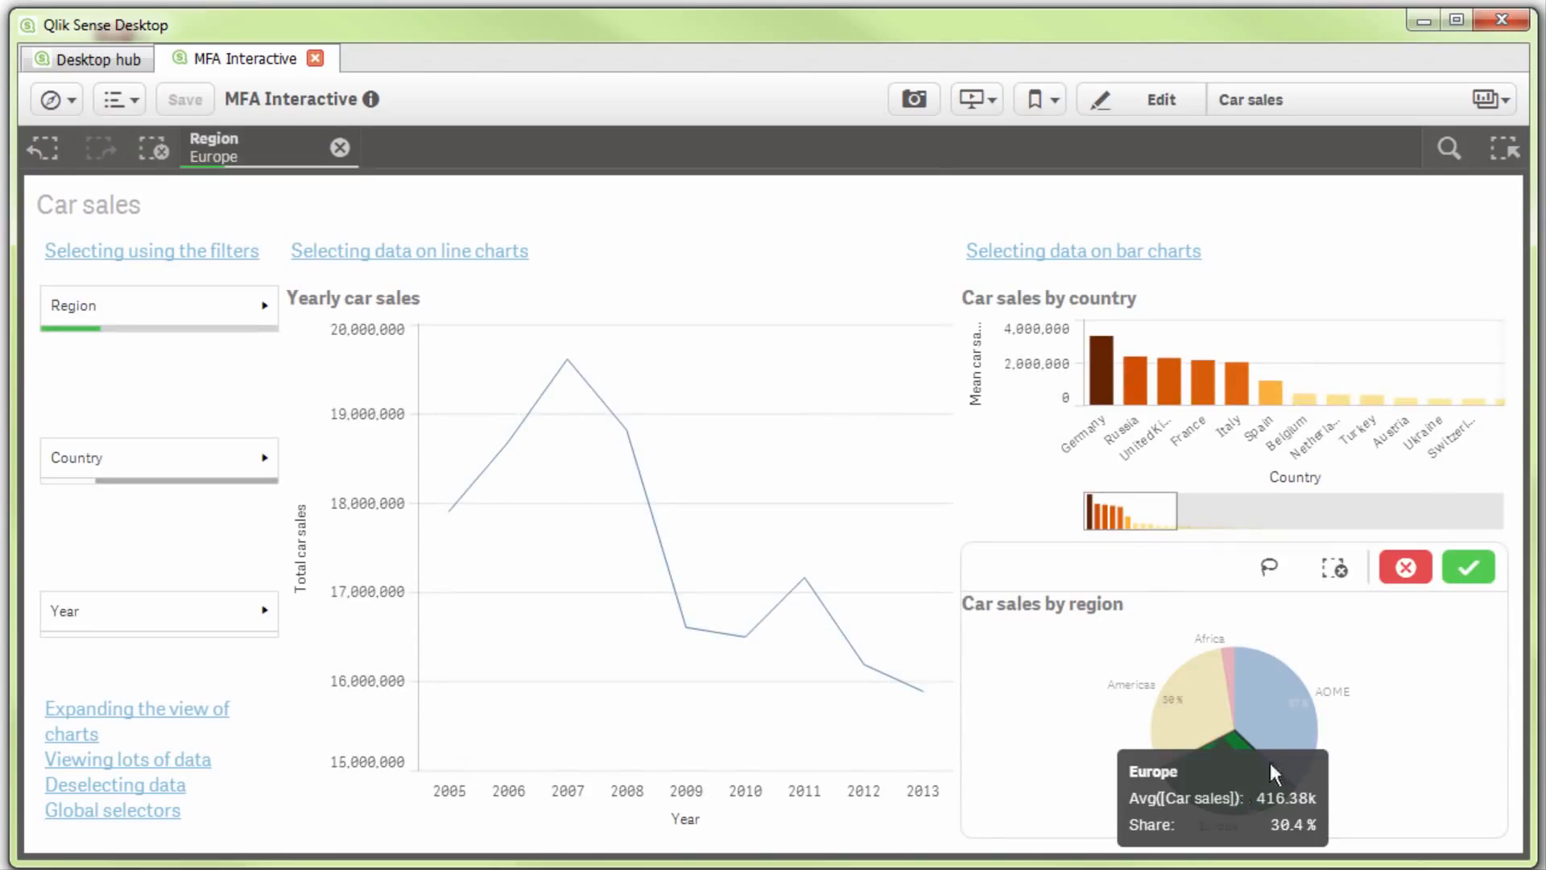
left_click(1466, 569)
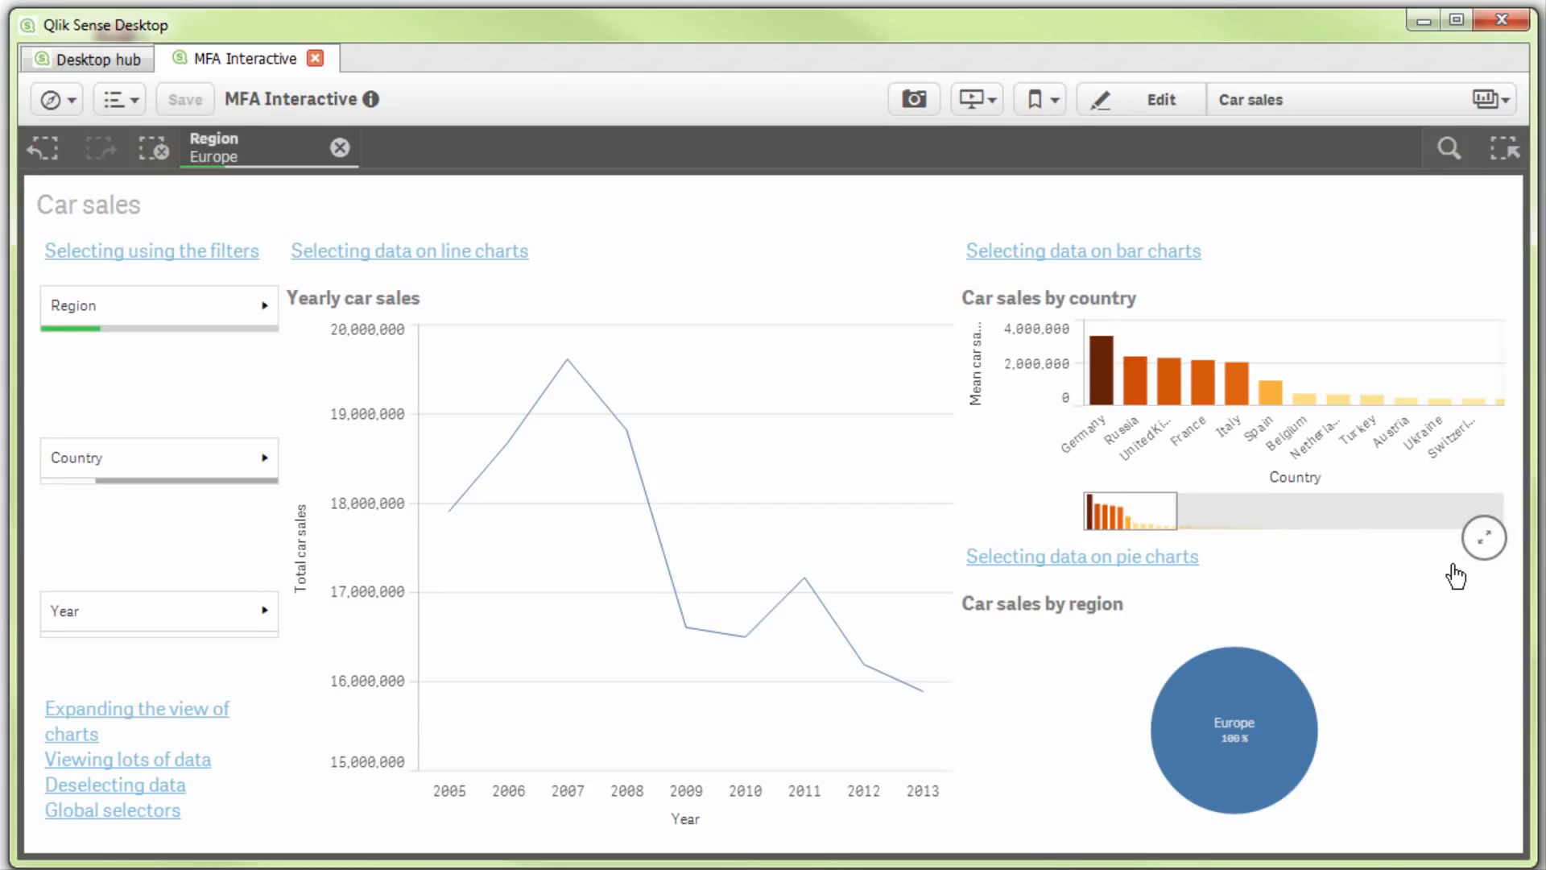
left_click(338, 148)
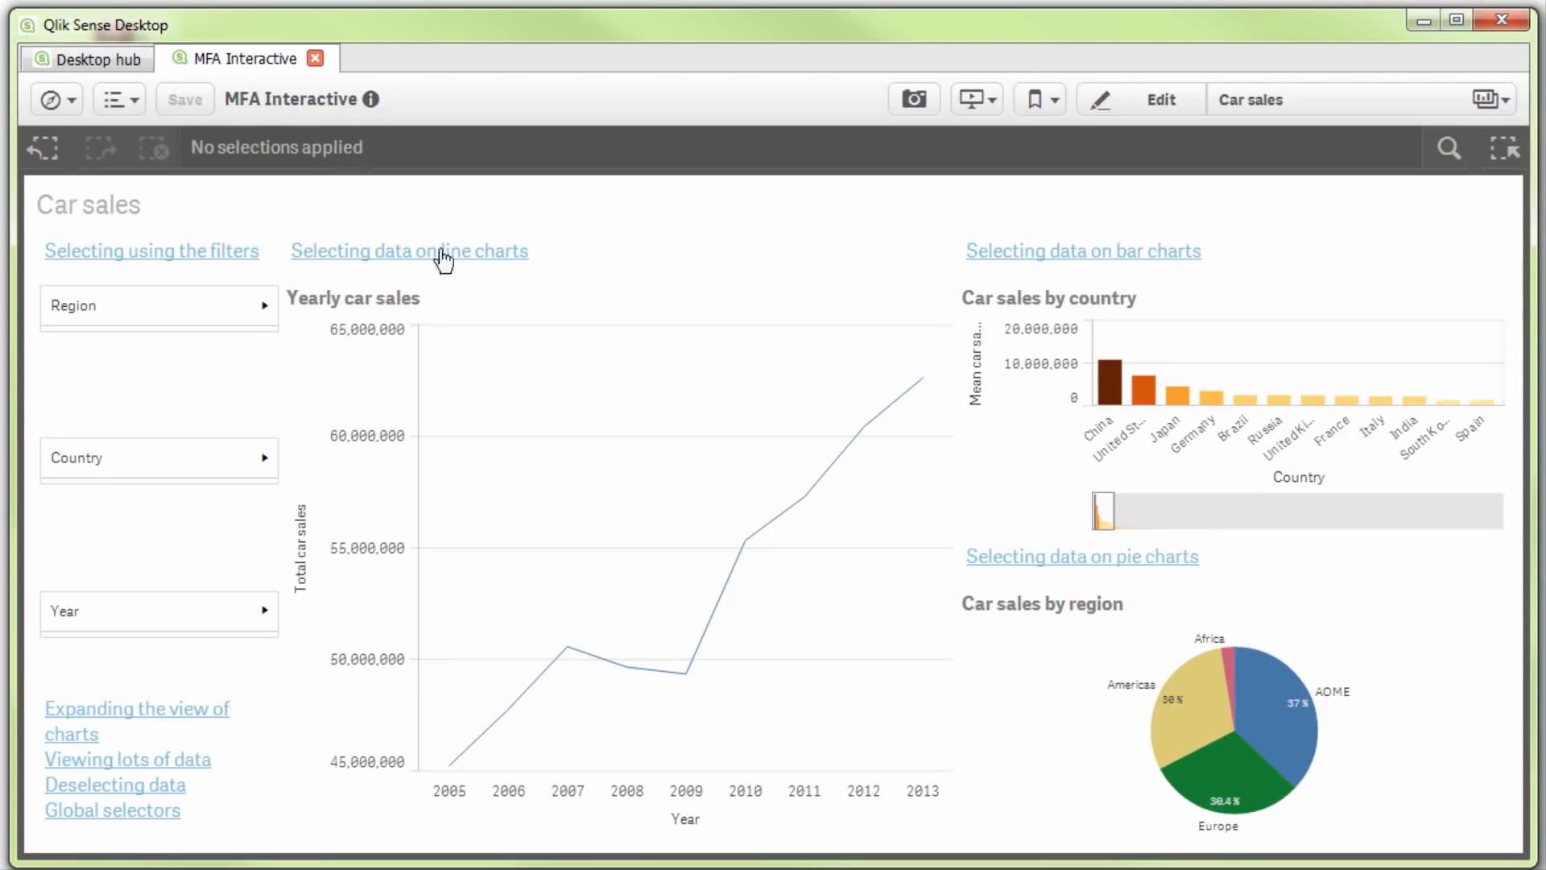
- Show the Yearly car sales chart full screen, select the range 2011 to 2012 on its Year axis and cancel the selection
mouse_move(932, 296)
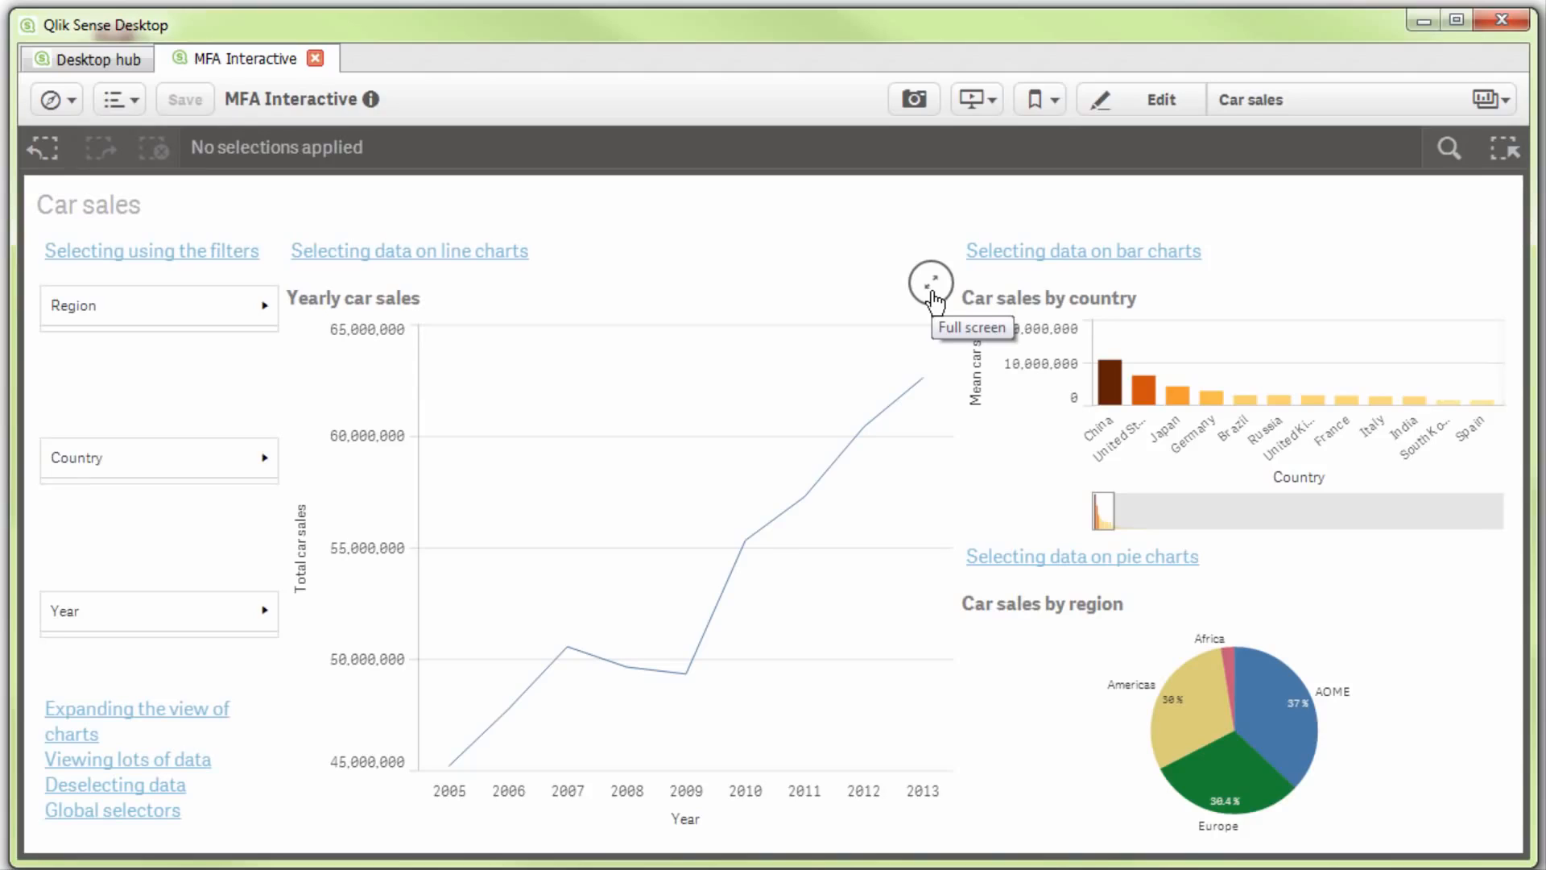
left_click(932, 293)
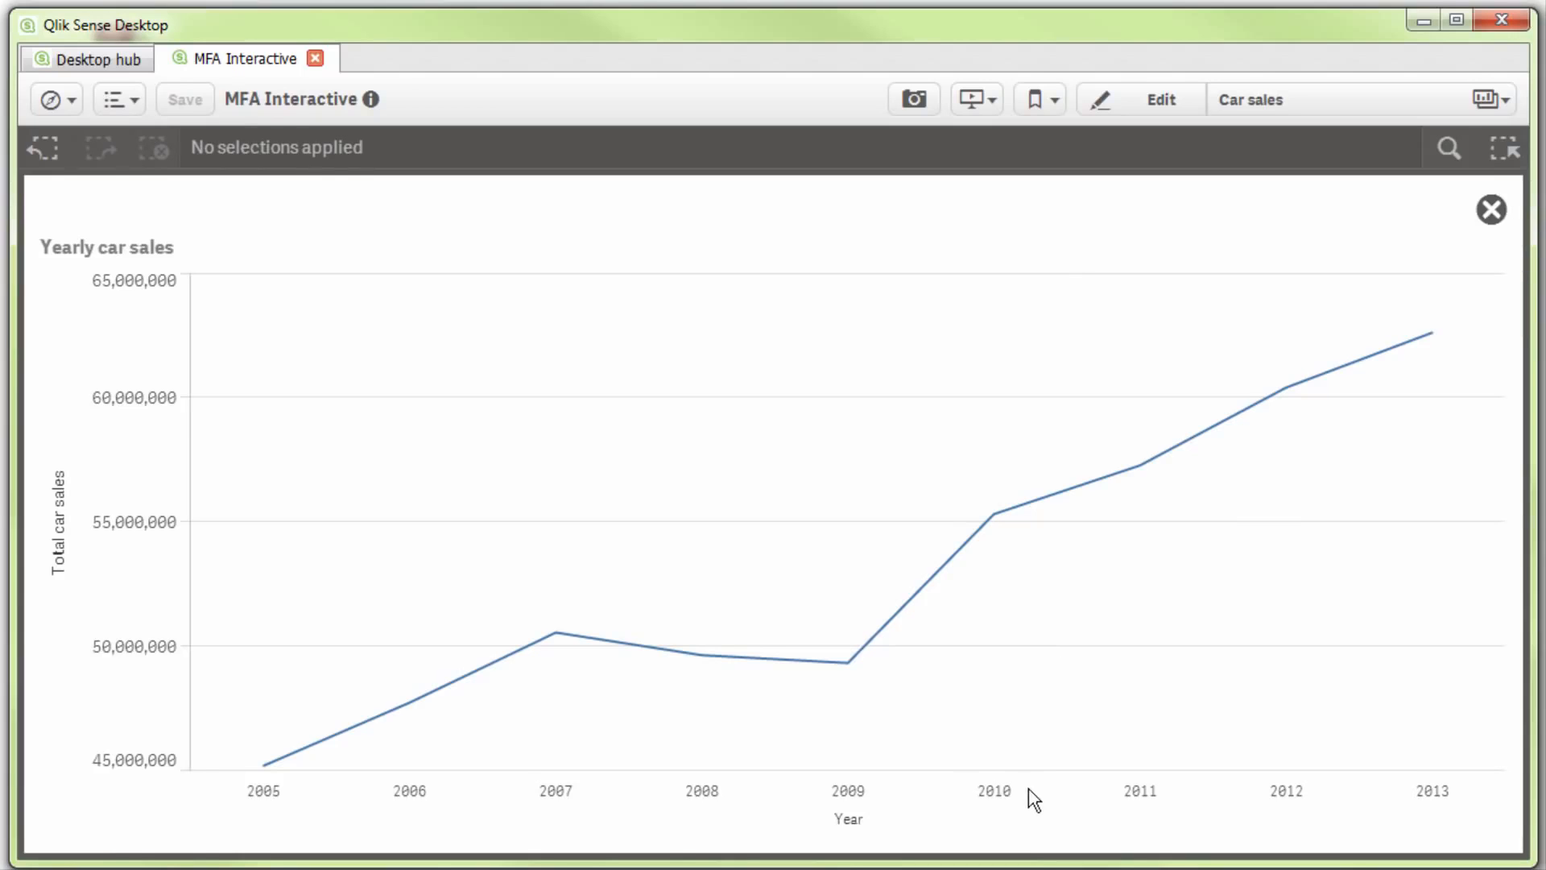
left_click_drag(1028, 789, 1359, 822)
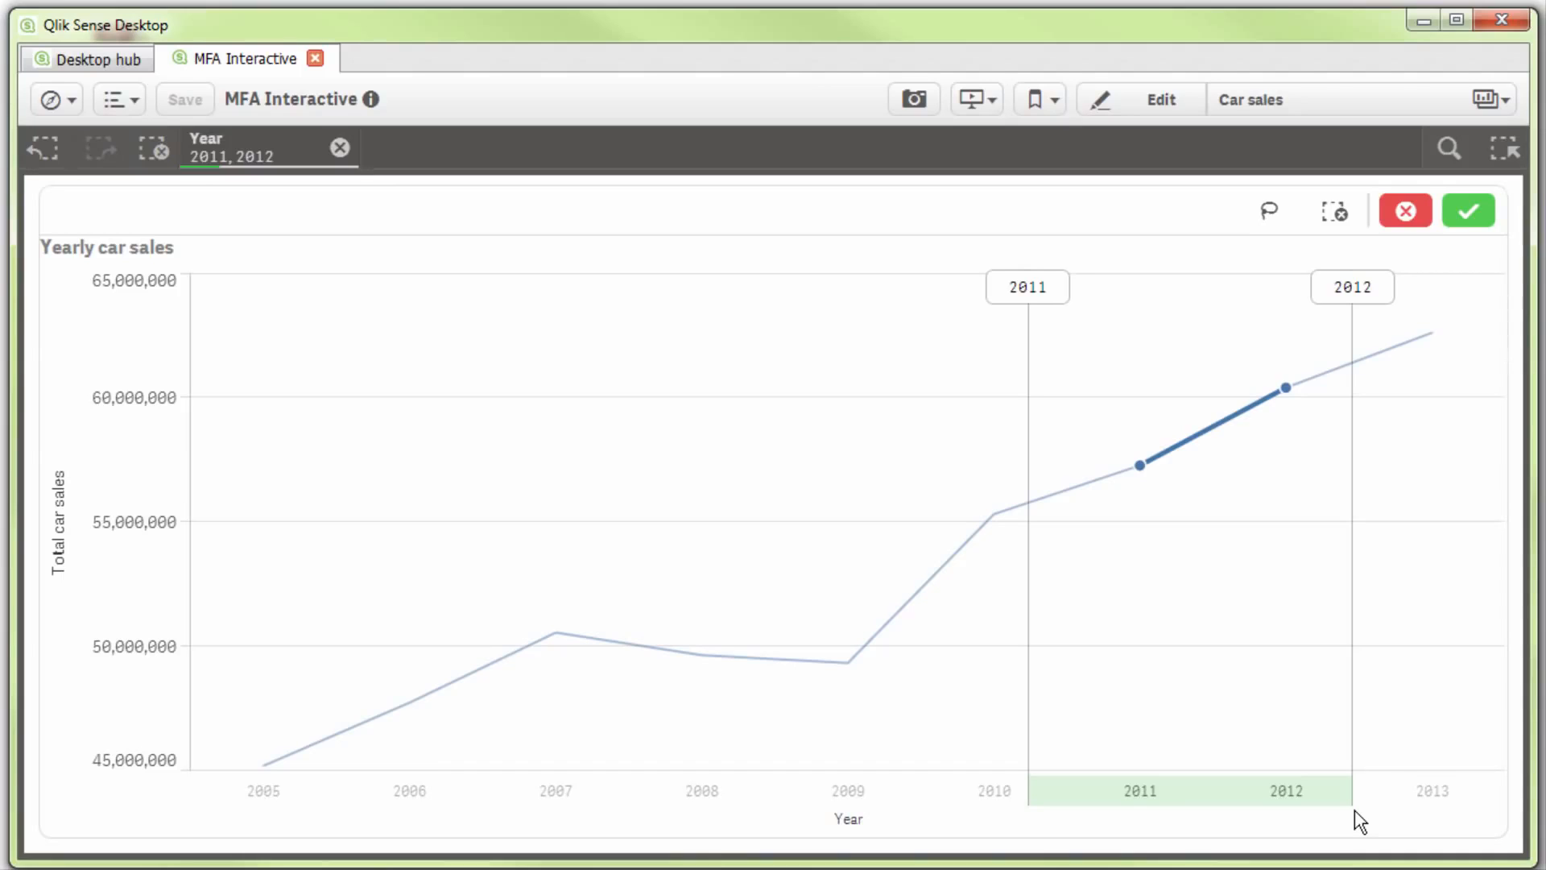
left_click(1388, 211)
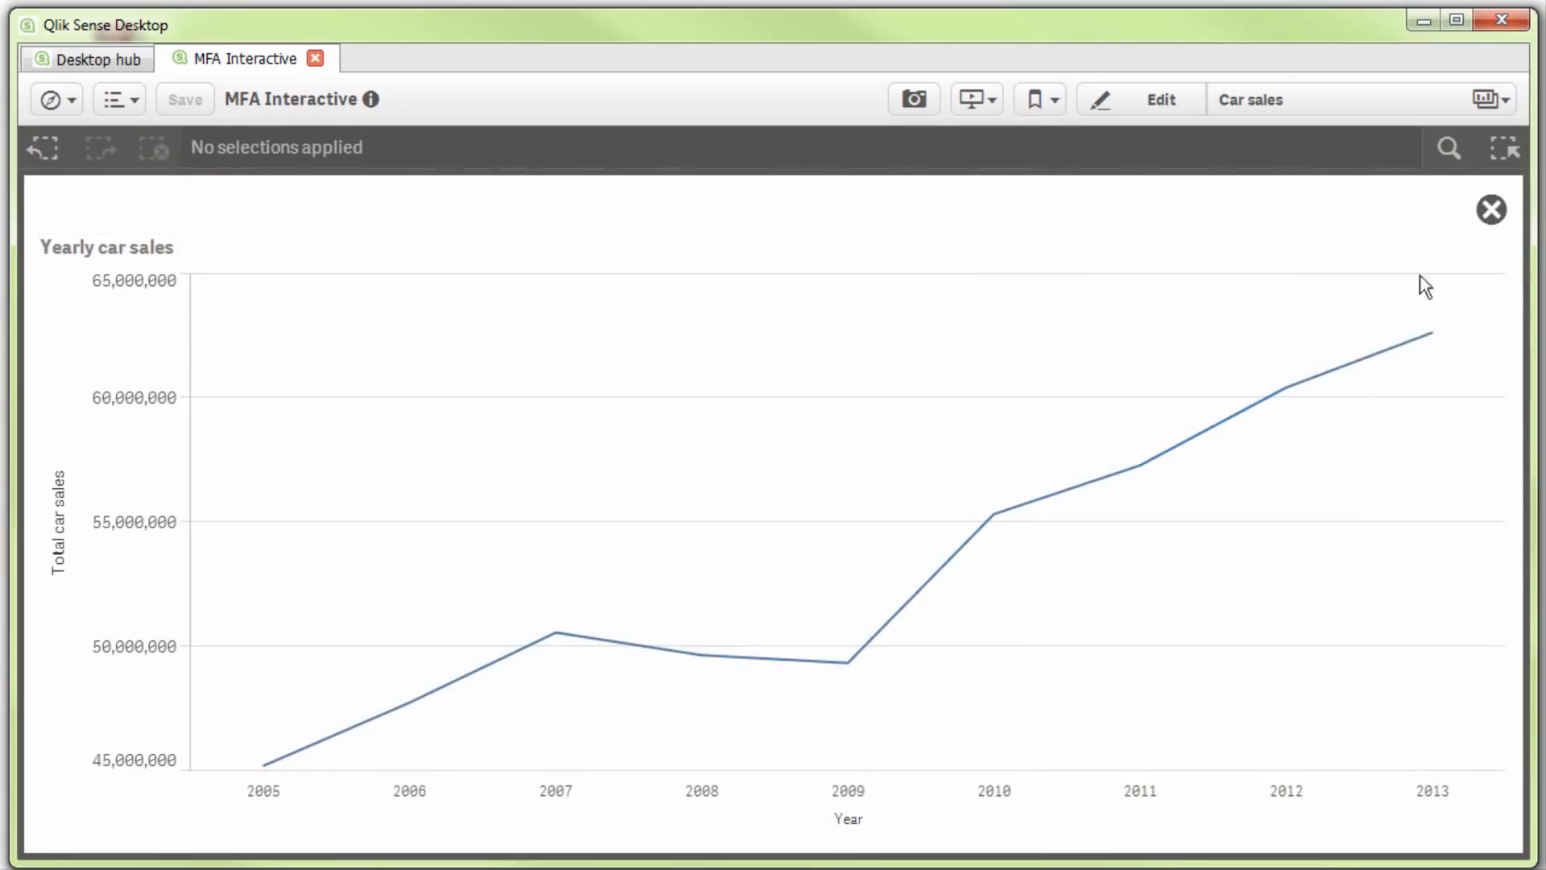
- Lasso the 2010, 2011 and 2012 points on the Yearly car sales line, cancel the selection and return to the sheet
left_click(1357, 476)
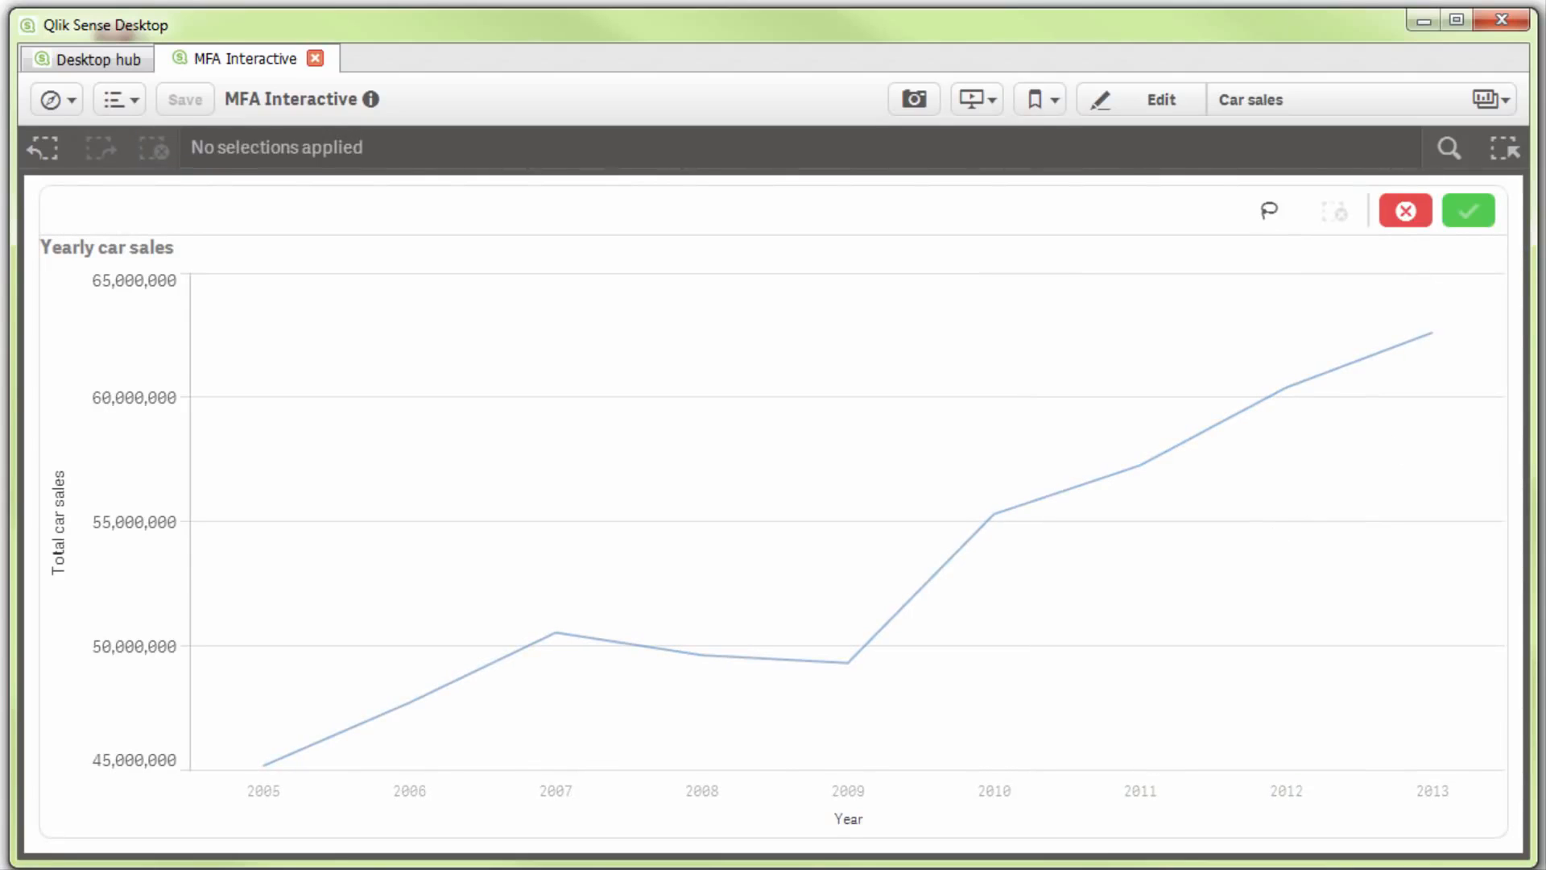
left_click(1269, 211)
mouse_move(1250, 325)
left_mouse_down()
mouse_move(1181, 341)
mouse_move(998, 500)
mouse_move(1143, 693)
mouse_move(1335, 628)
mouse_move(1342, 480)
mouse_move(1281, 352)
mouse_move(1250, 332)
left_mouse_up()
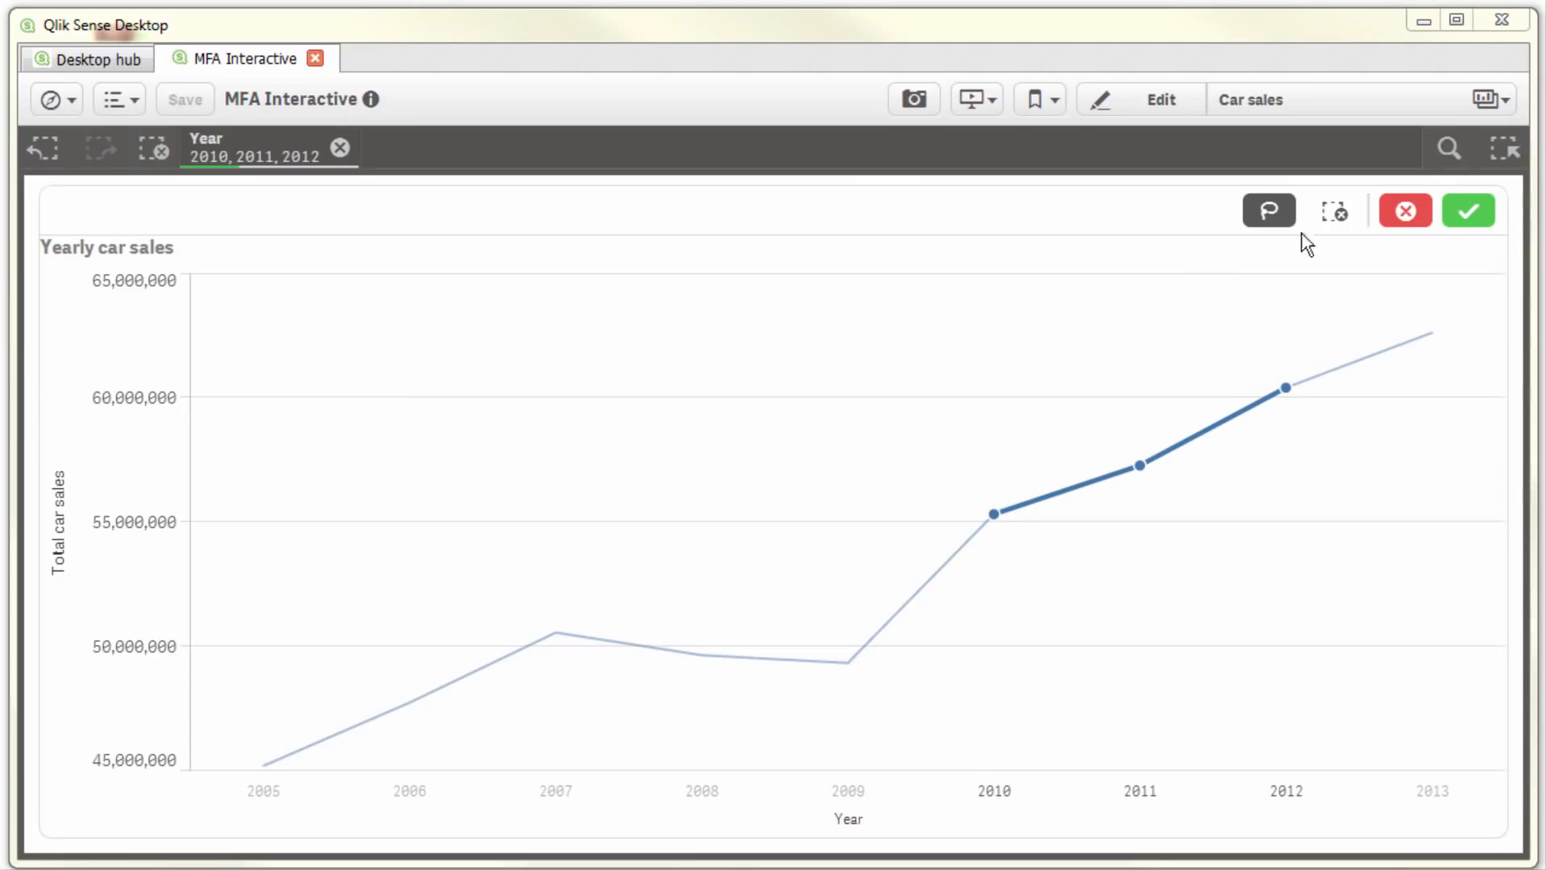
left_click(1400, 216)
left_click(1493, 215)
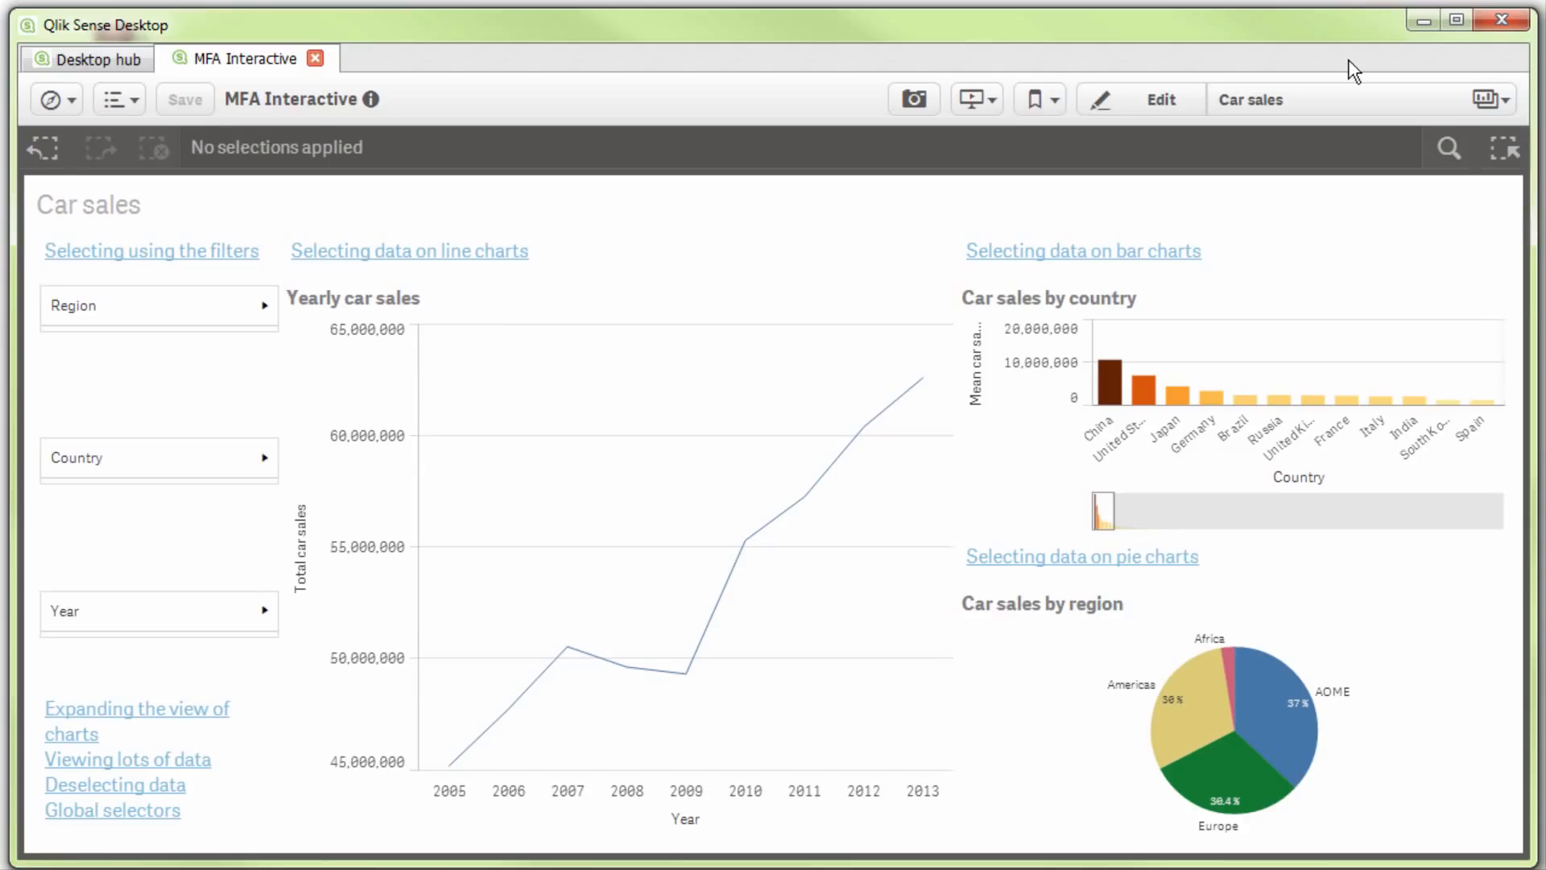
- Filter the sheet to the Americas using the Region filter and confirm the selection
left_click(201, 333)
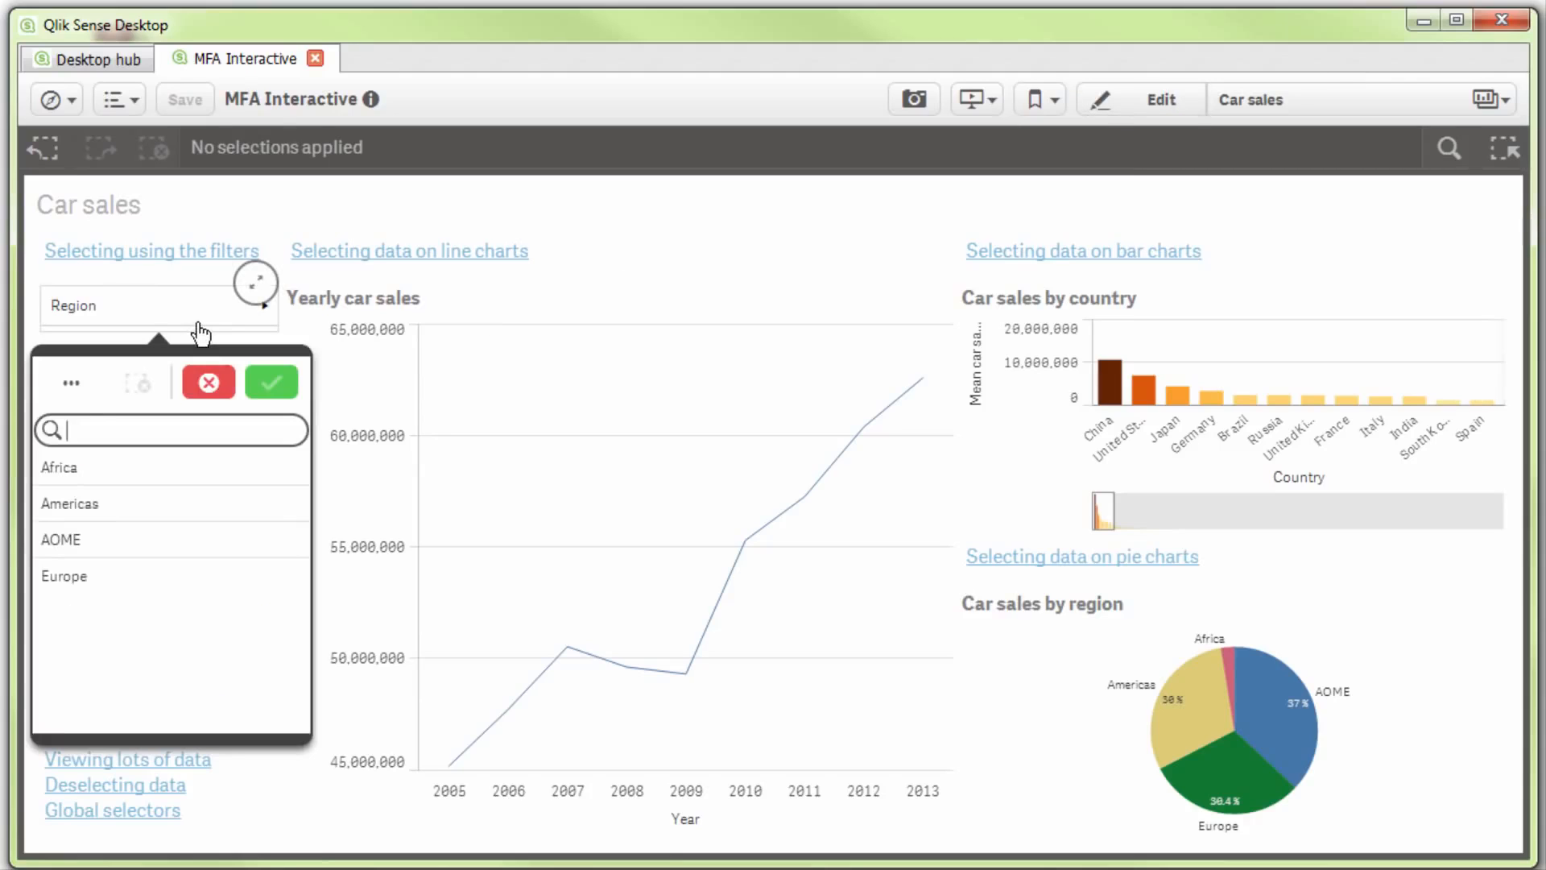
left_click(96, 501)
left_click(271, 383)
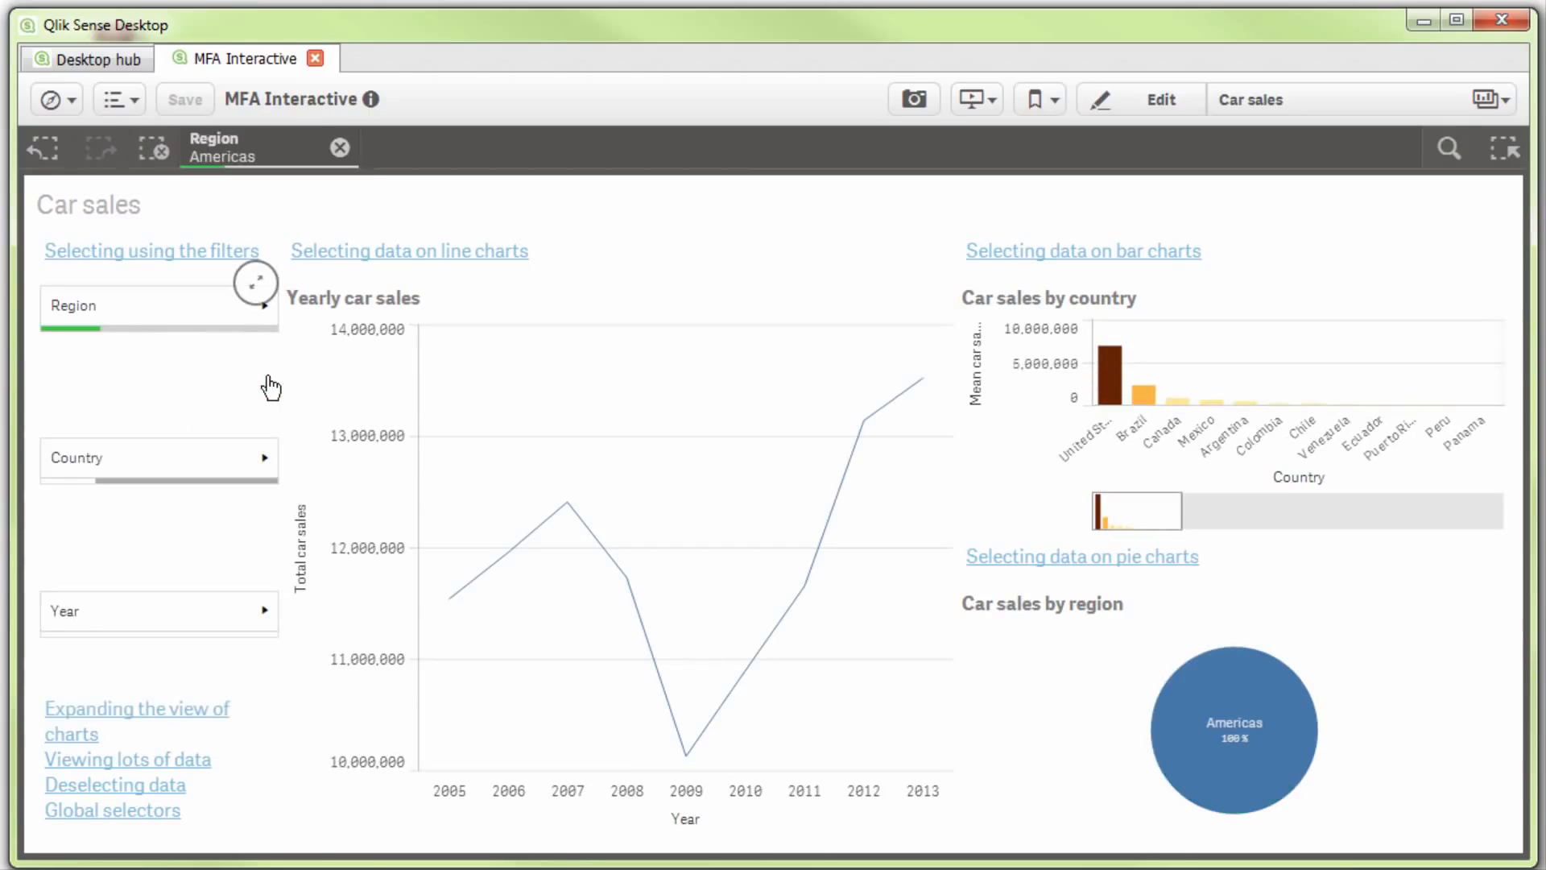
- Select 2007 and 2008 in the Year filter and confirm the selection
left_click(178, 611)
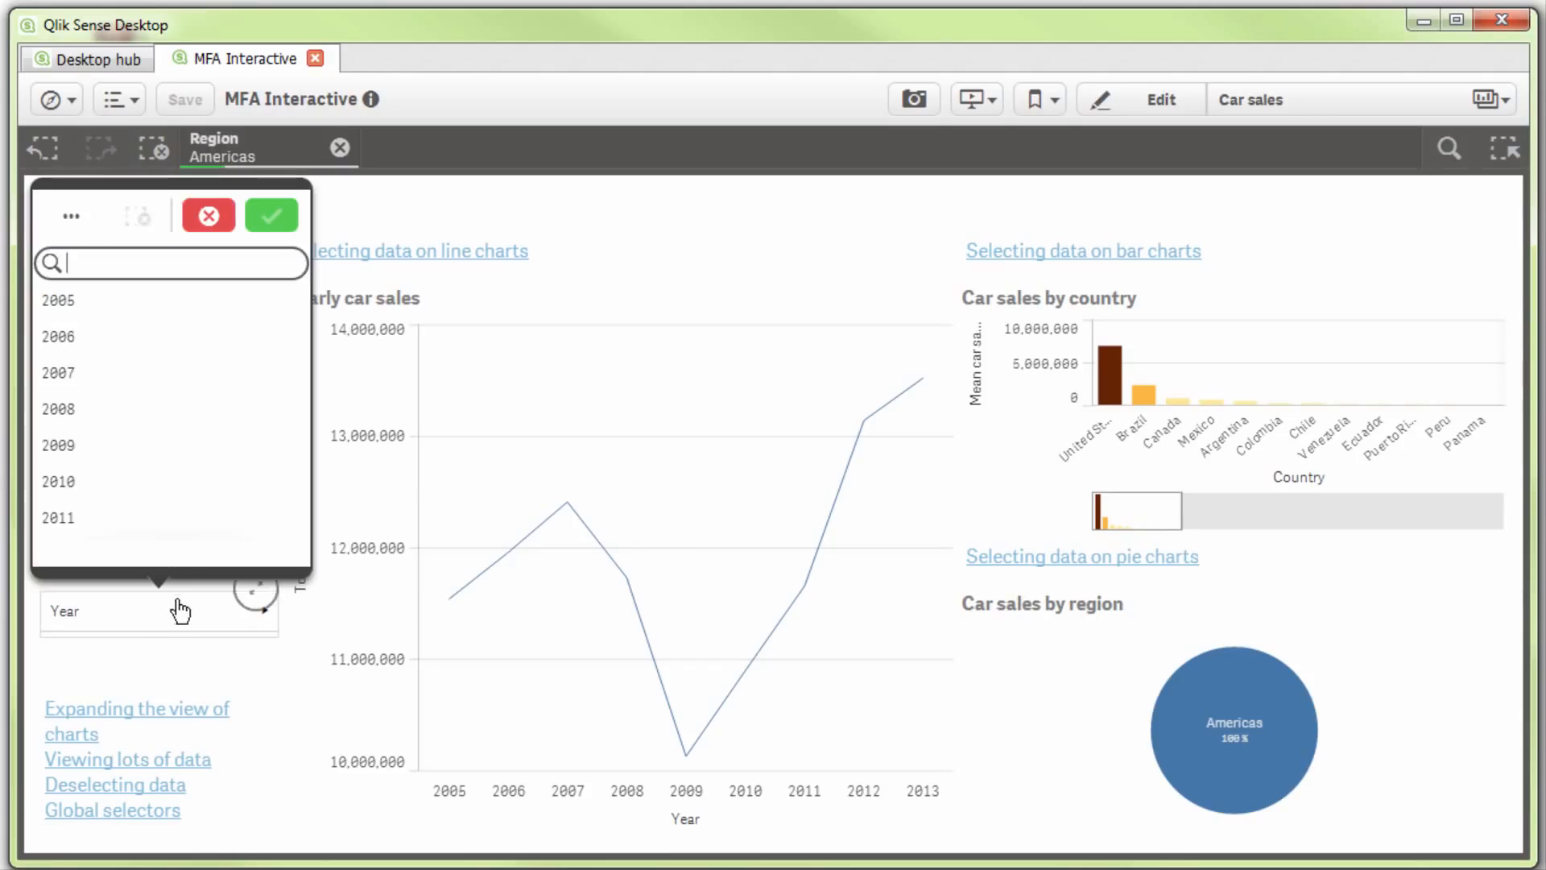
left_click(74, 375)
left_click(65, 407)
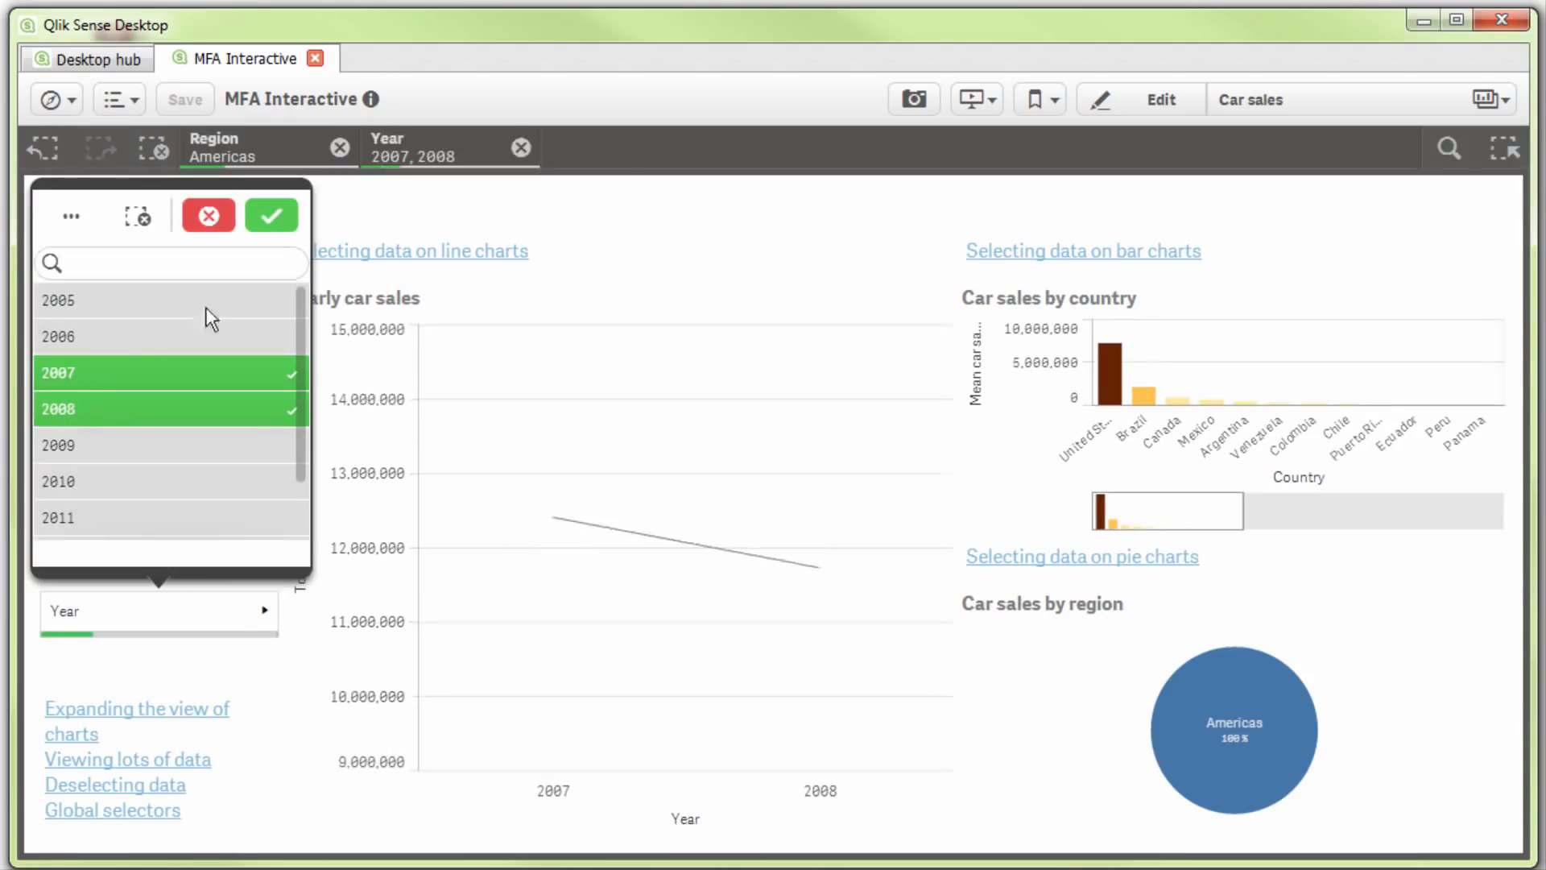
left_click(276, 219)
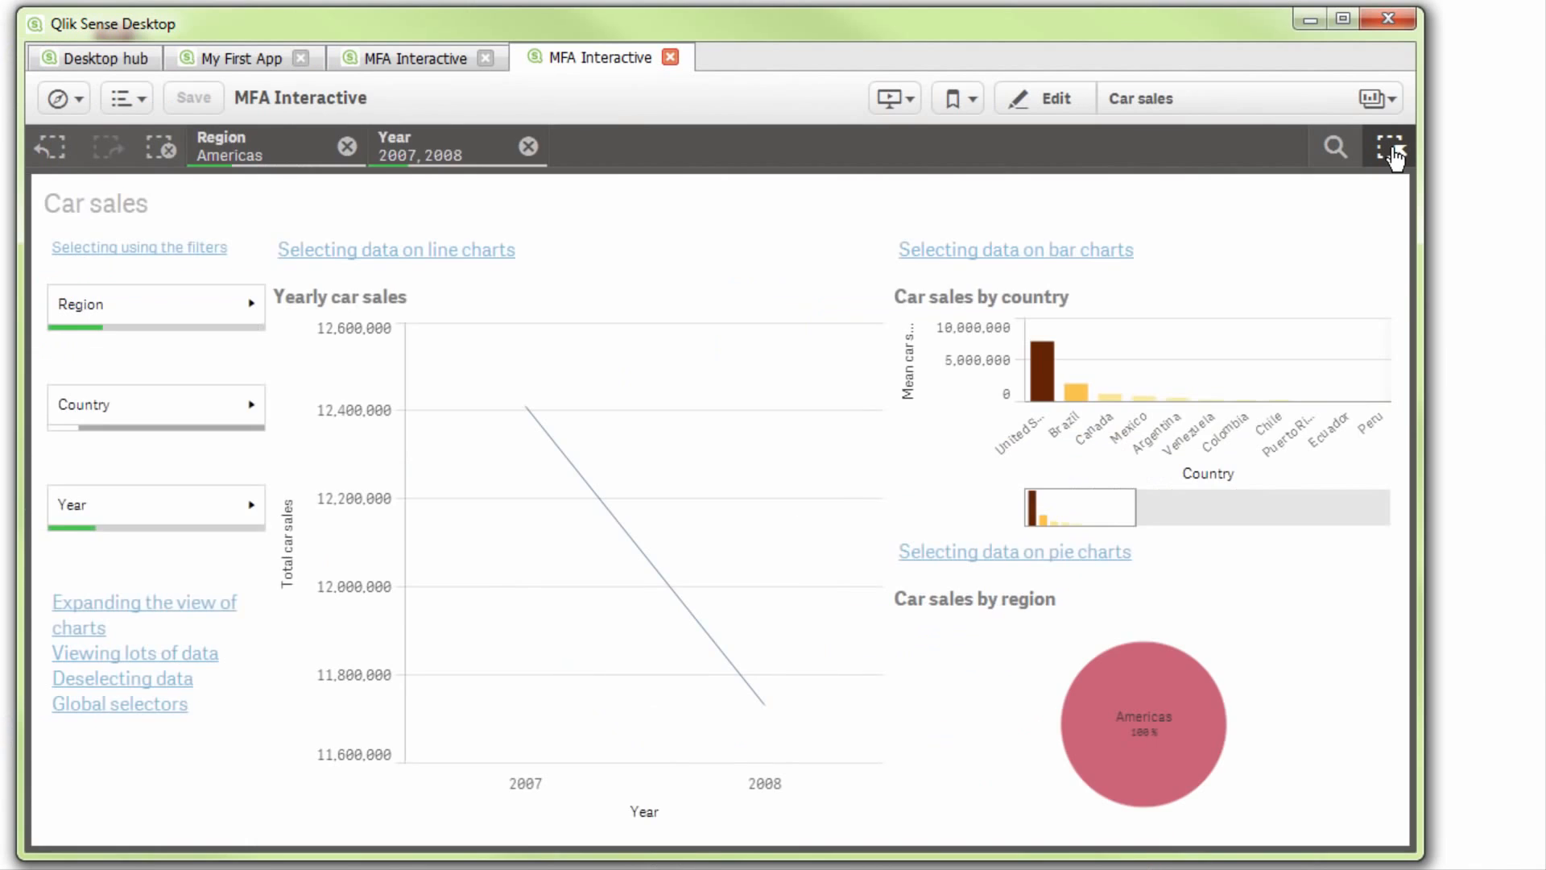
- Open the global selections view, widen the window and add 2006 to the Year selection
left_click(850, 283)
left_click_drag(1421, 188, 1520, 188)
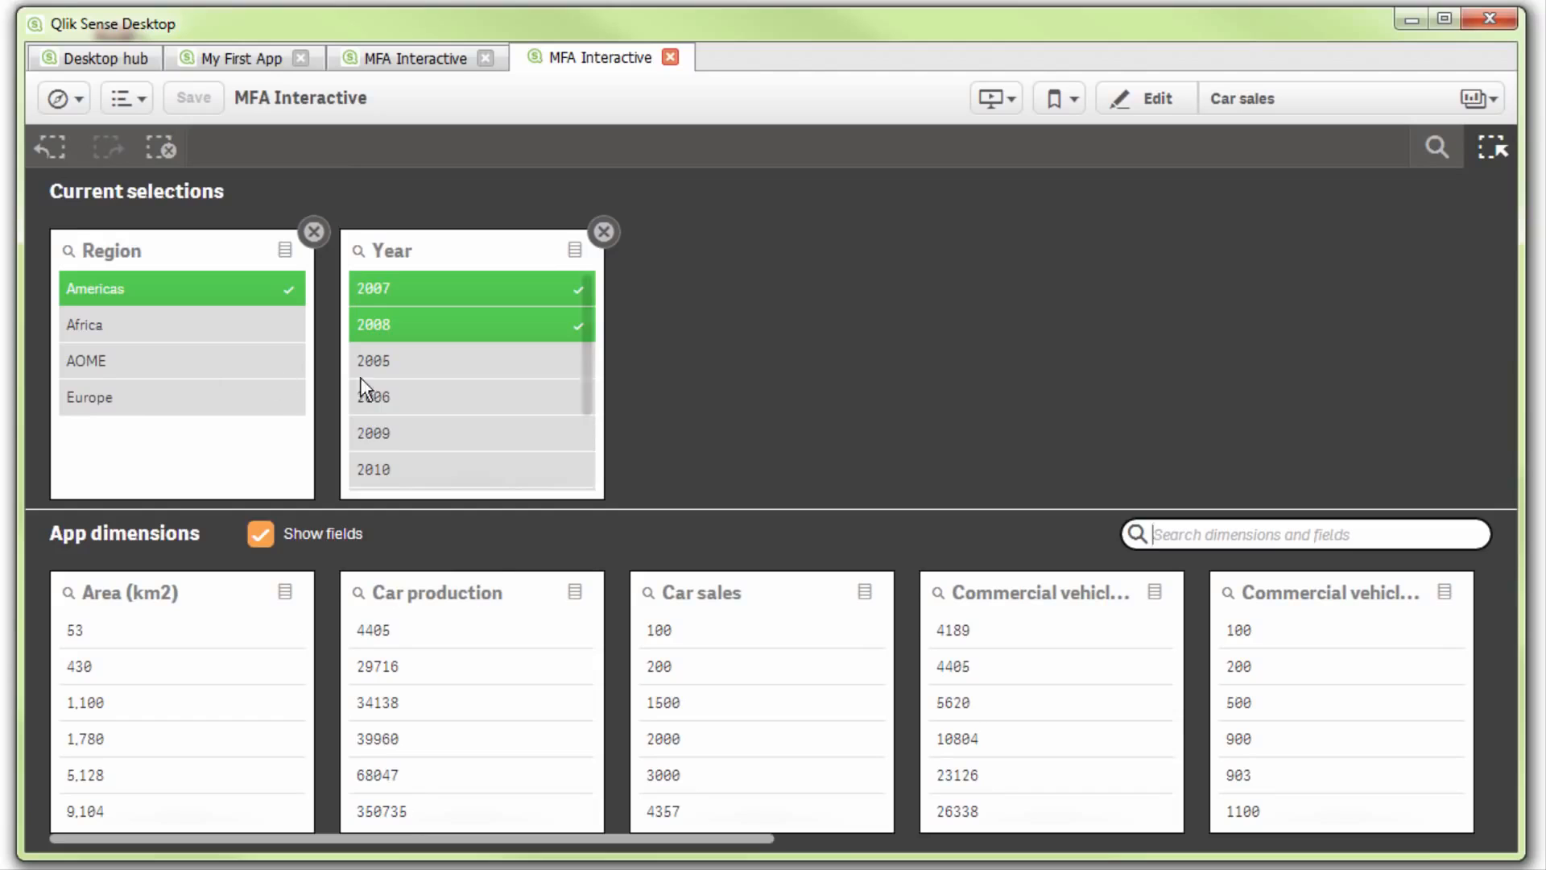
left_click(379, 396)
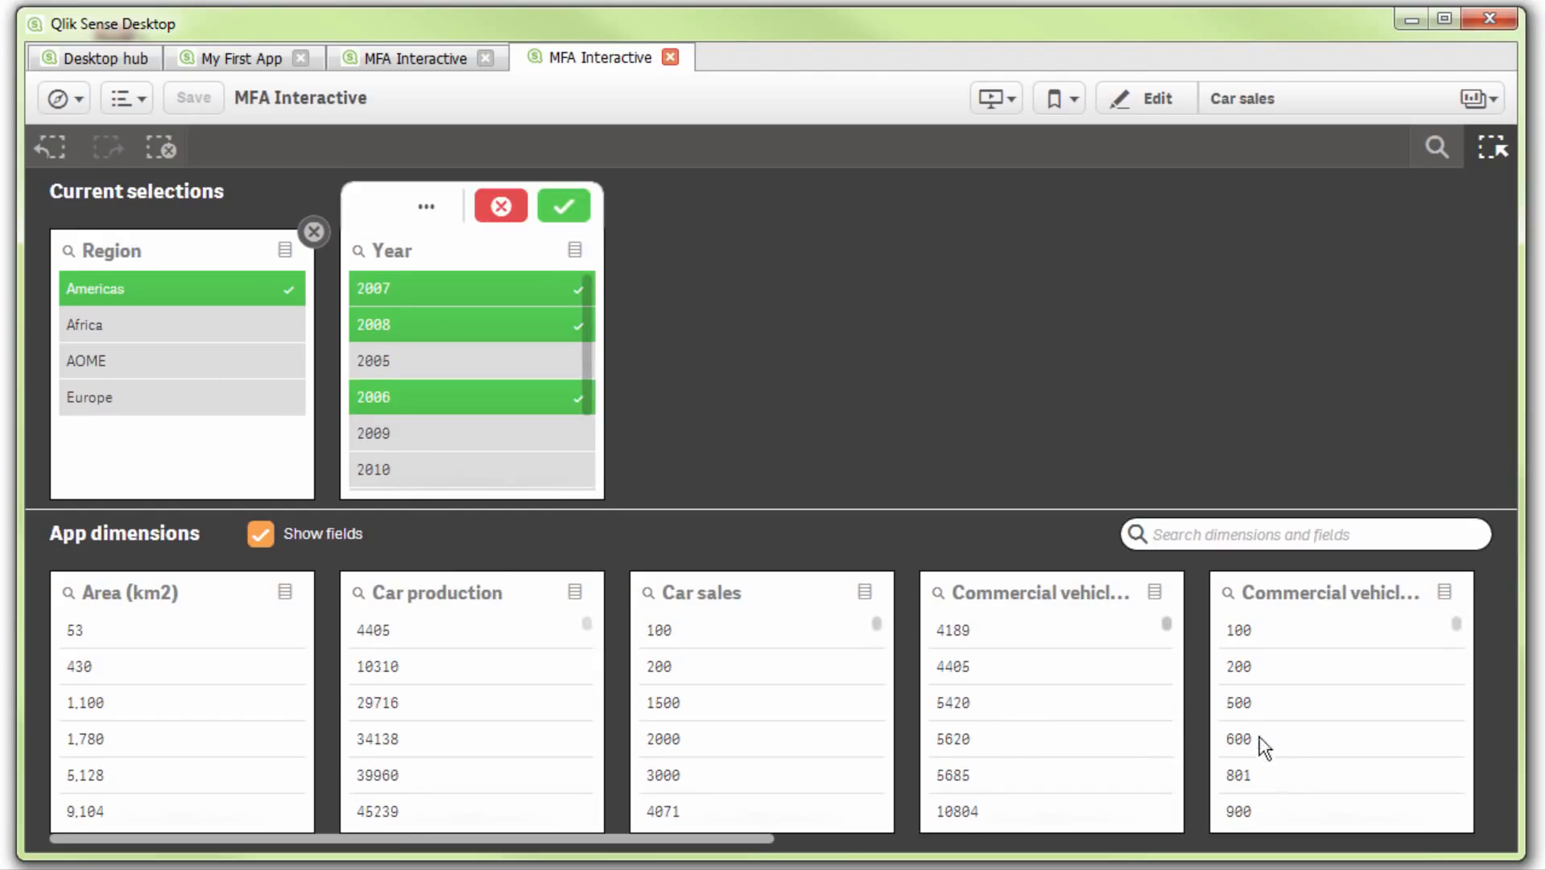
- Select values in the commercial vehicle fields and 120 in Car sales, and clear the Car sales selection back on the sheet
left_click(1263, 739)
left_click(1018, 738)
left_click(648, 703)
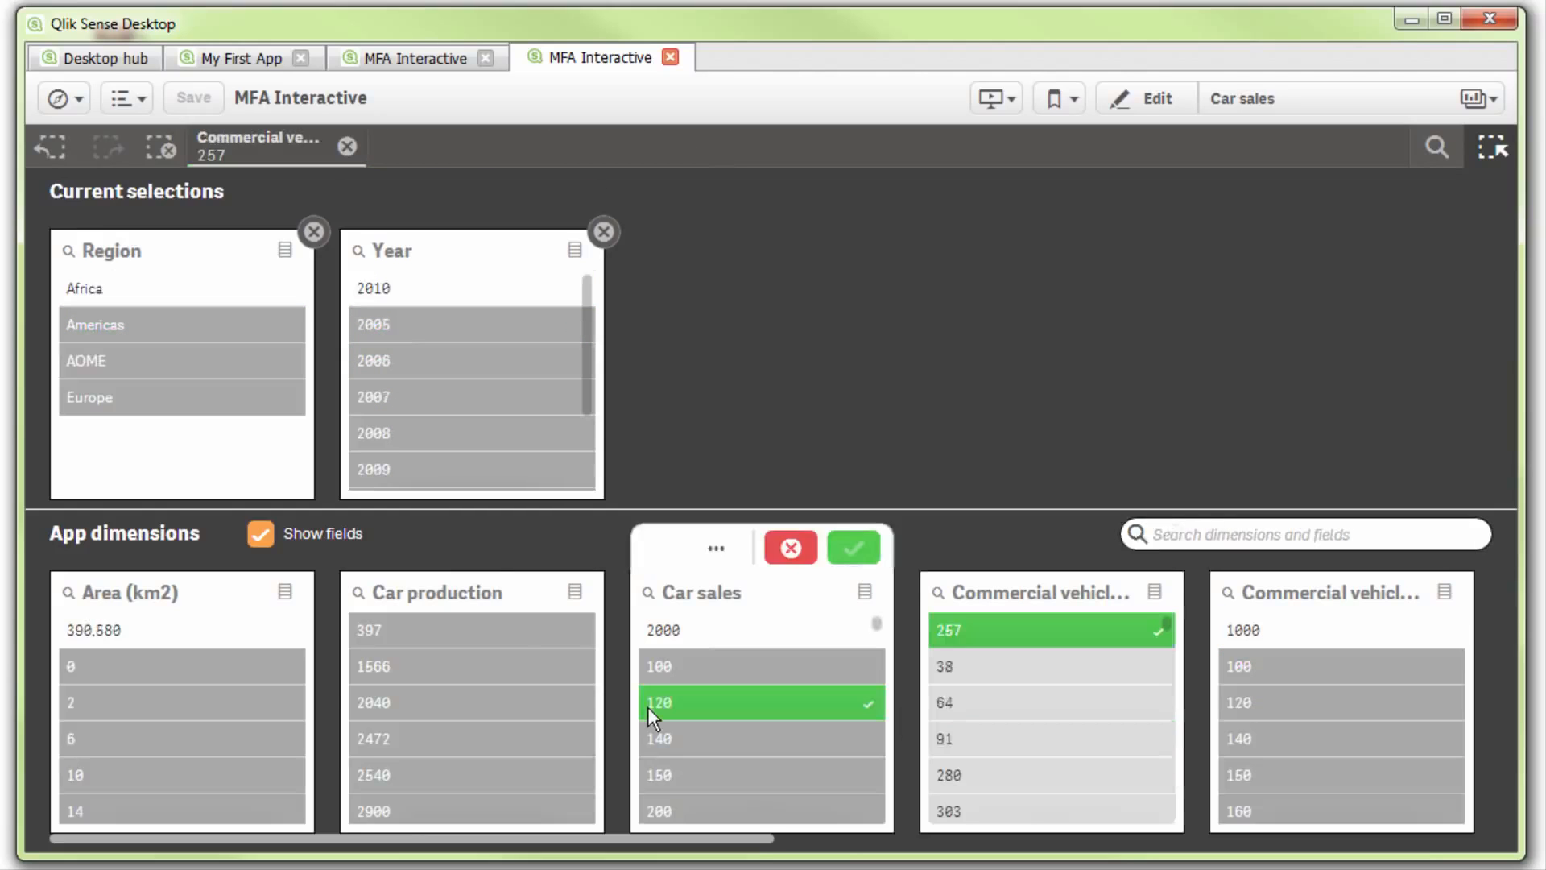
left_click(1492, 146)
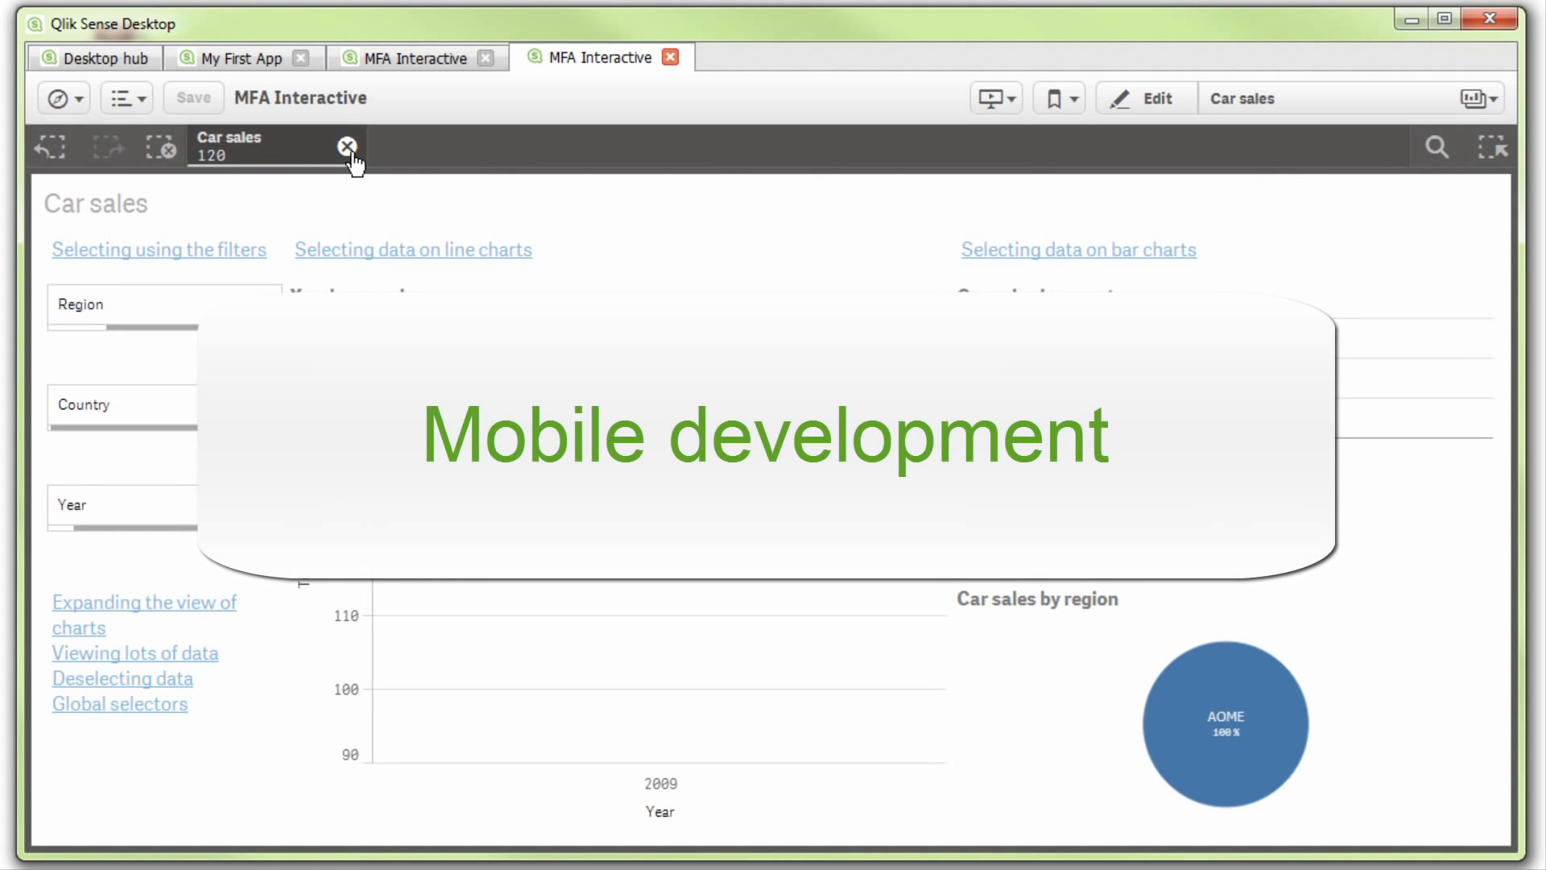
left_click(347, 148)
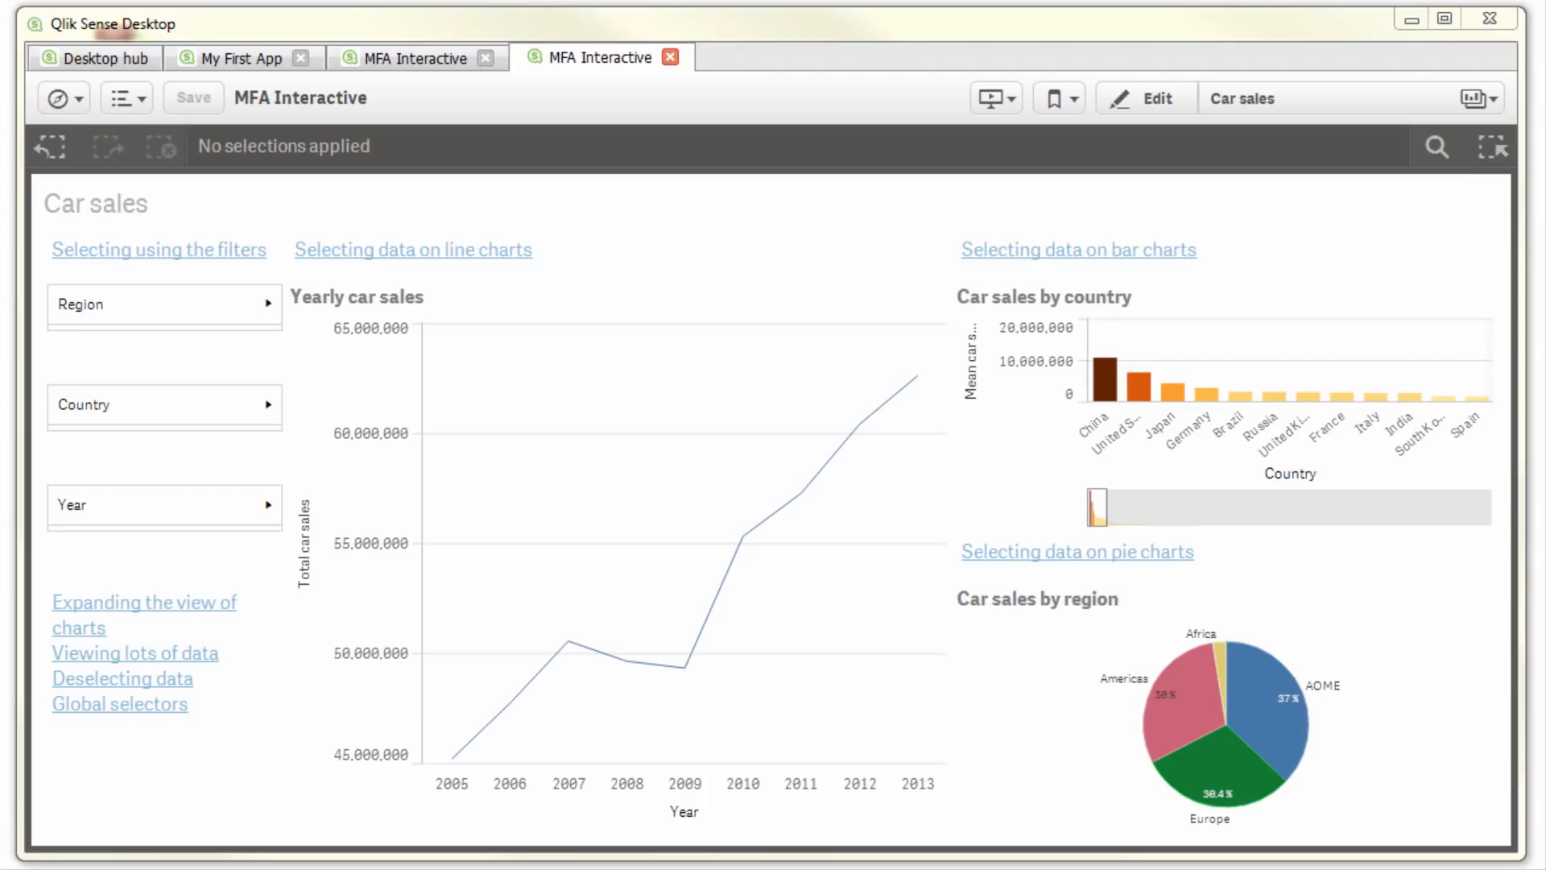
- Examine how the Car sales sheet adapts to tablet-like and phone-like window sizes, and enlarge the window again
left_click_drag(1520, 859, 989, 638)
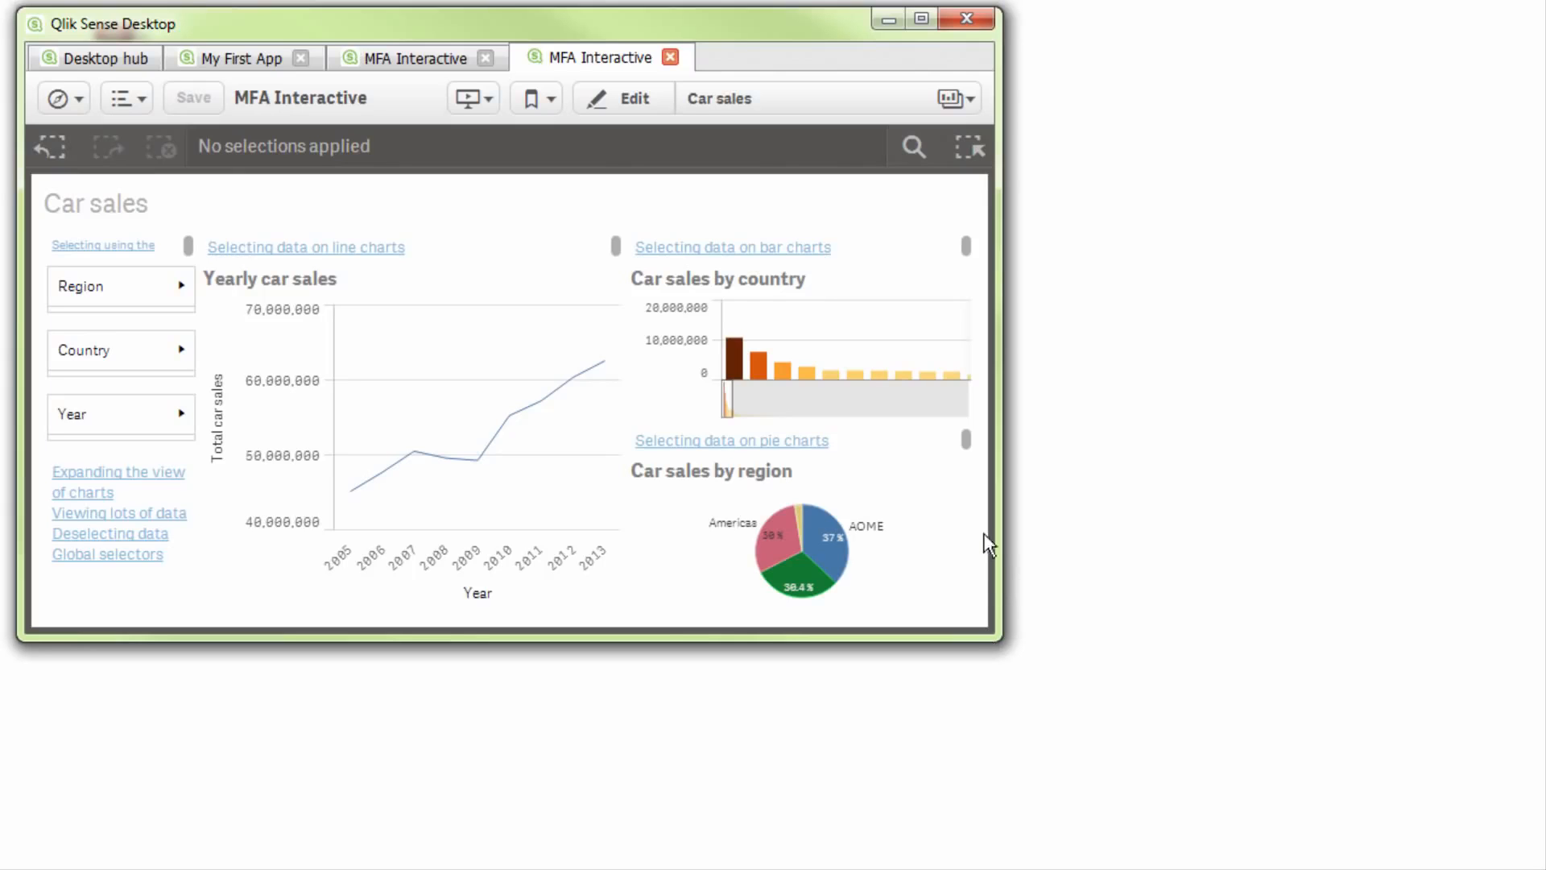
left_click_drag(999, 532, 421, 558)
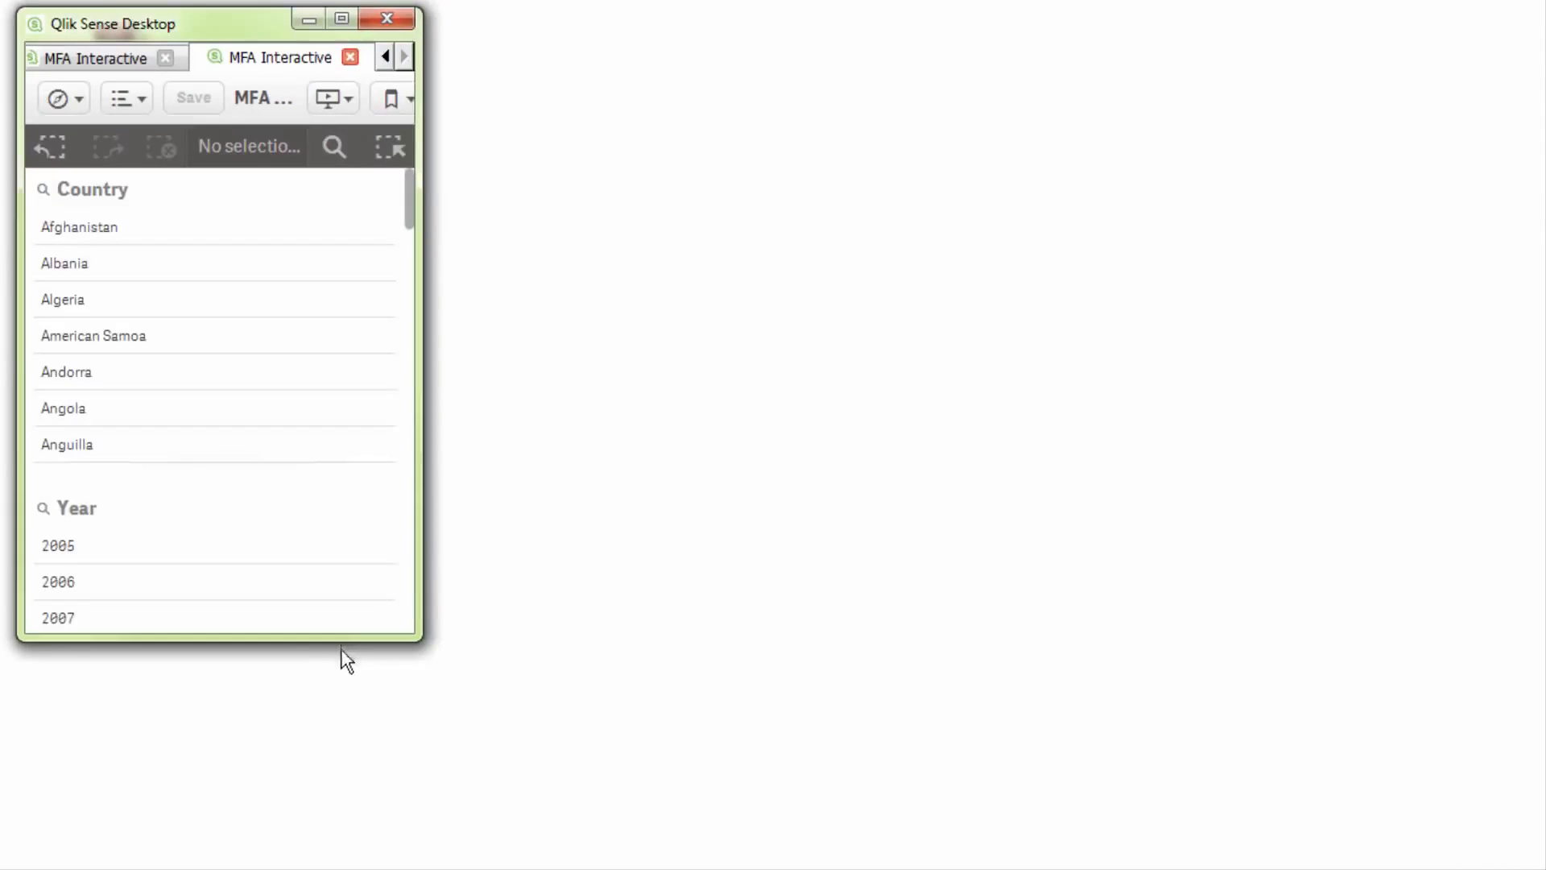
left_click_drag(409, 209, 1466, 620)
left_click_drag(1282, 641, 1305, 841)
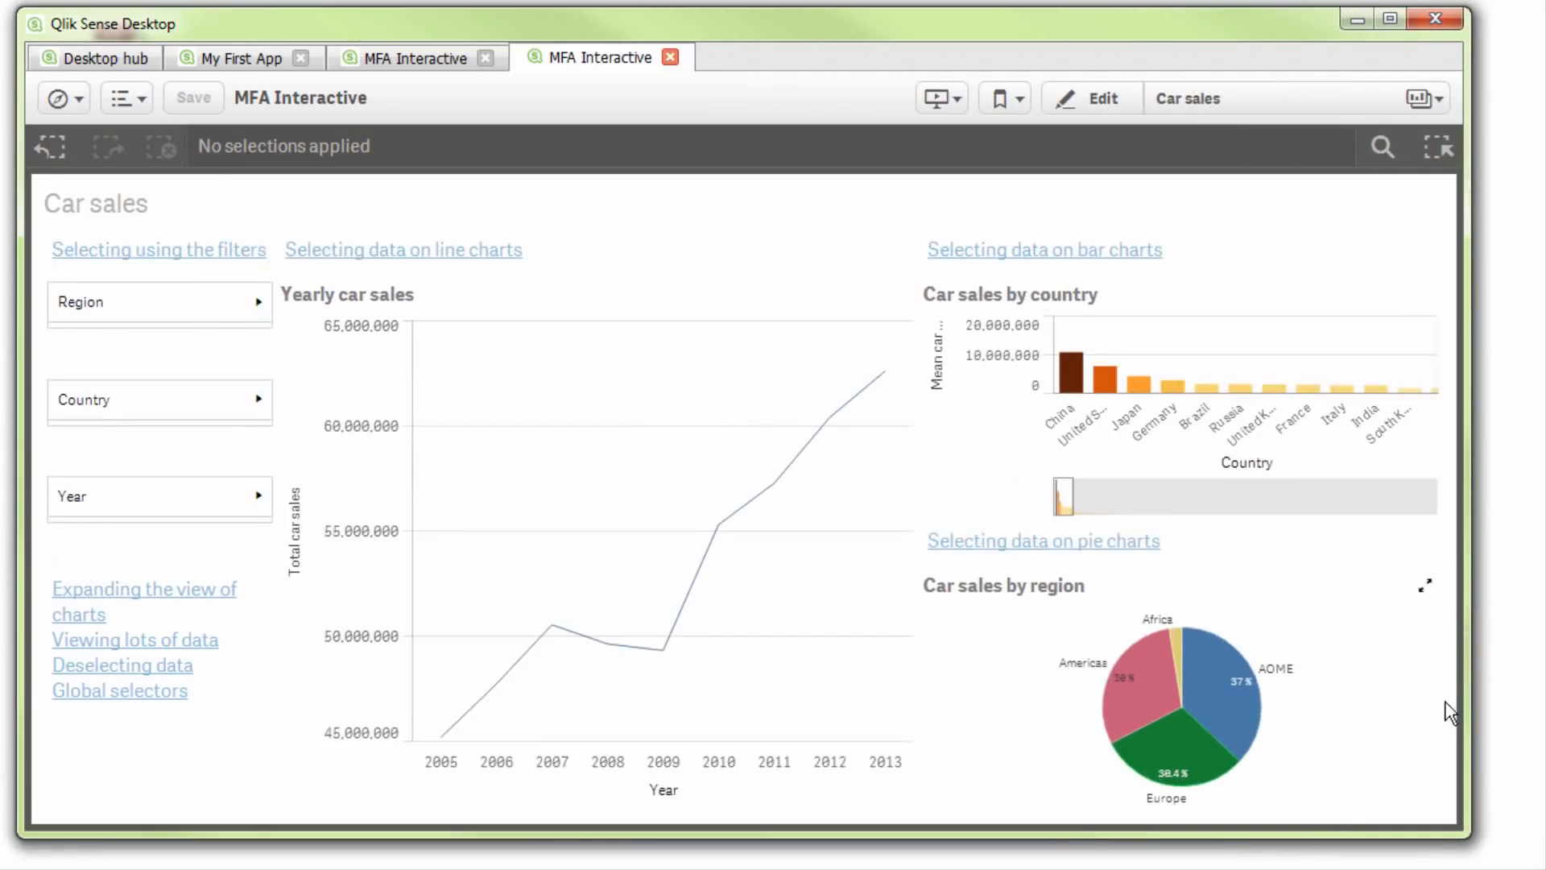
left_click_drag(1467, 698, 1517, 680)
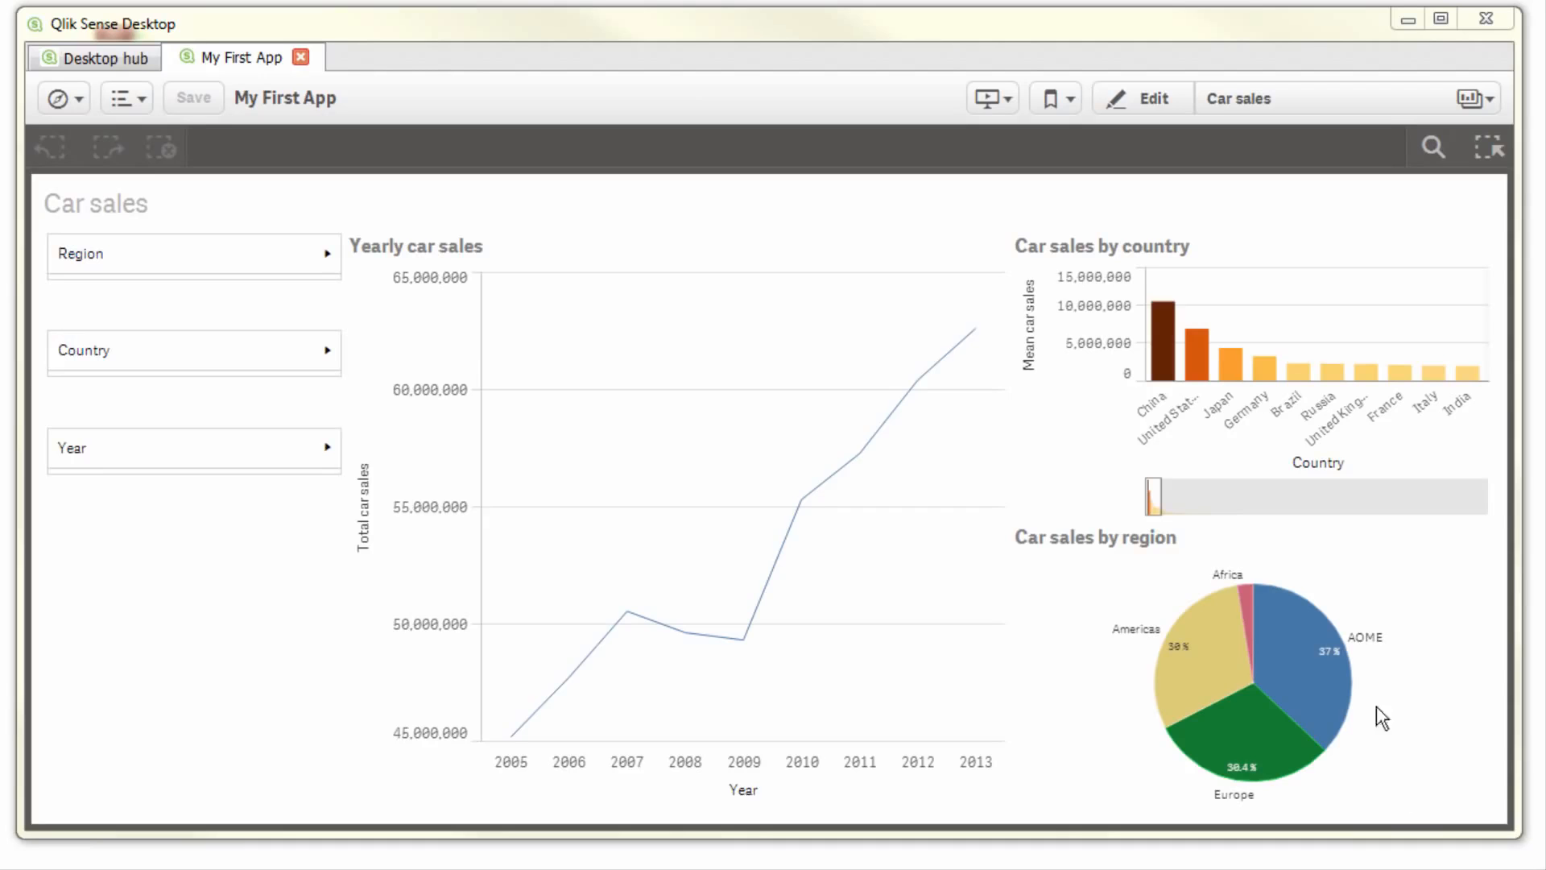
- Edit the Car sales sheet of My First App, convert the Yearly car sales line chart to a bar chart and undo the conversion
left_click(1156, 102)
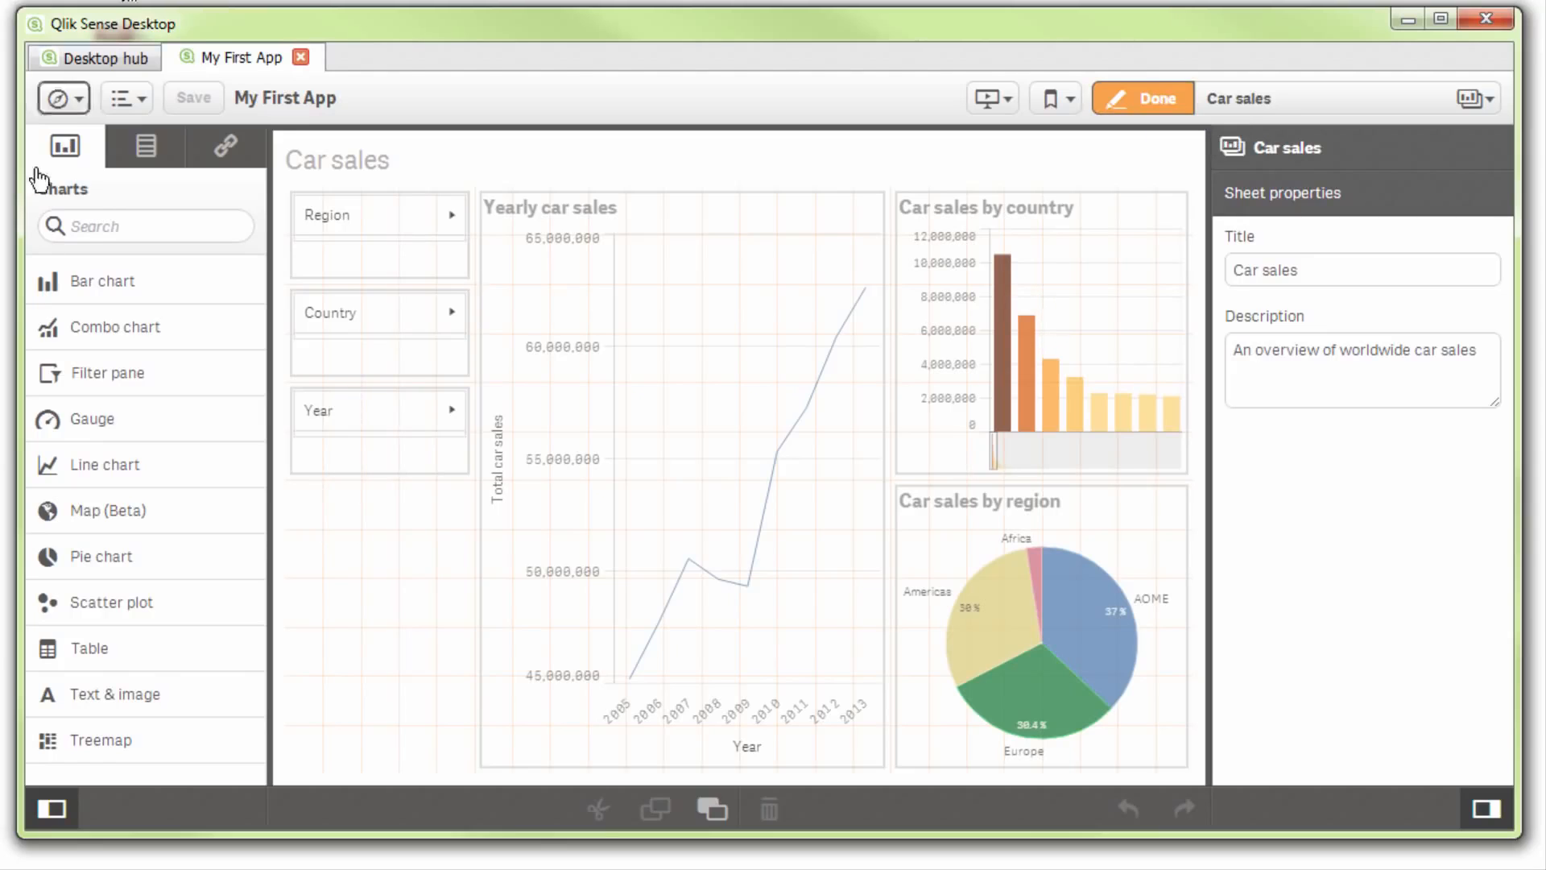
left_click_drag(68, 286, 665, 348)
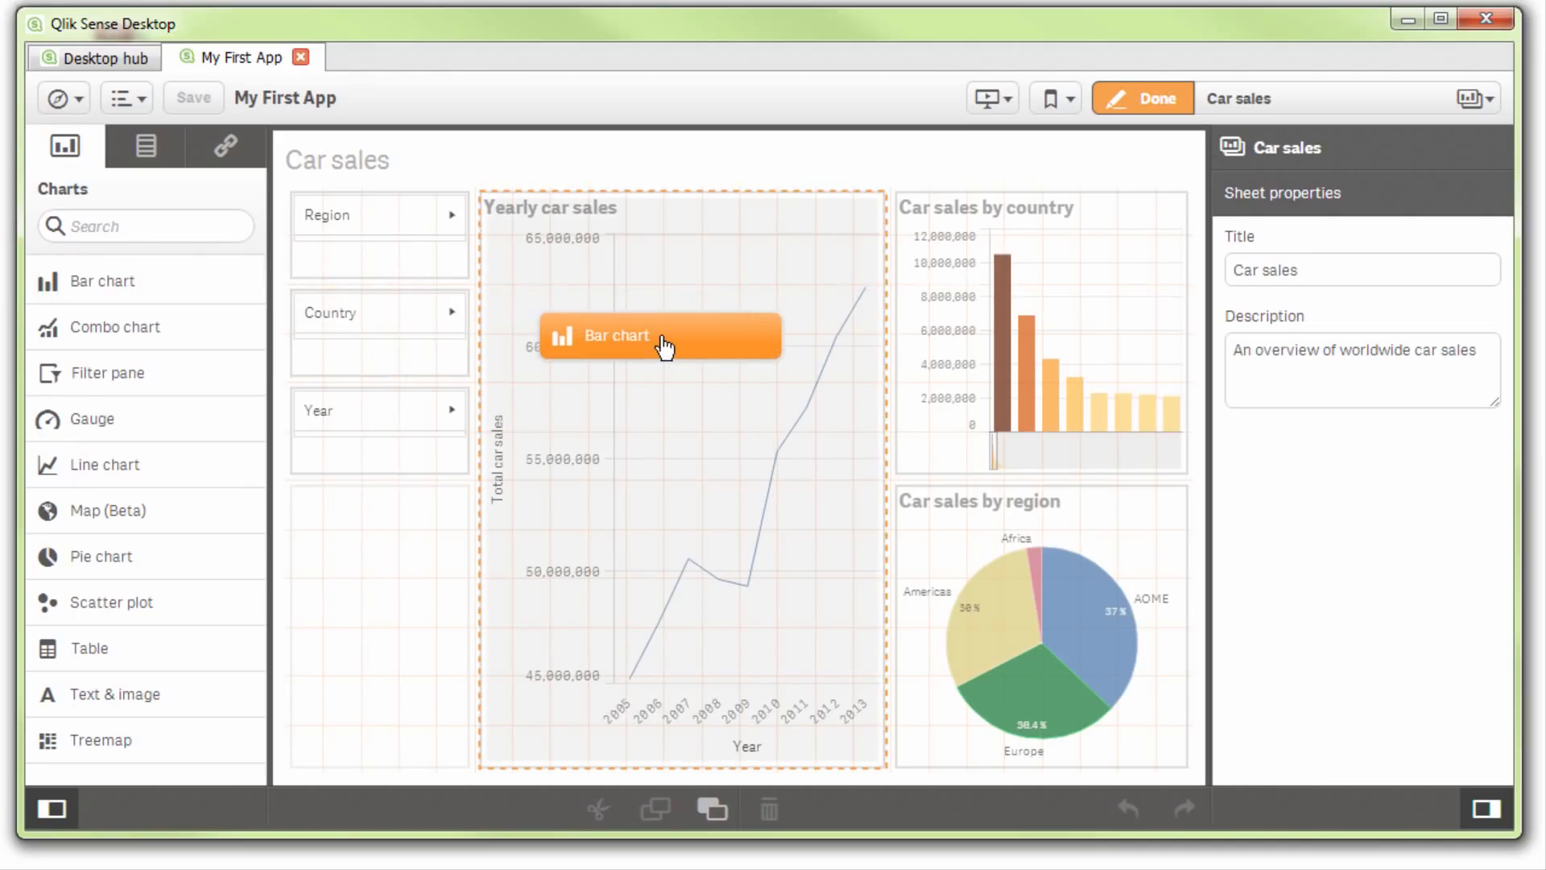
left_click_drag(665, 348, 666, 345)
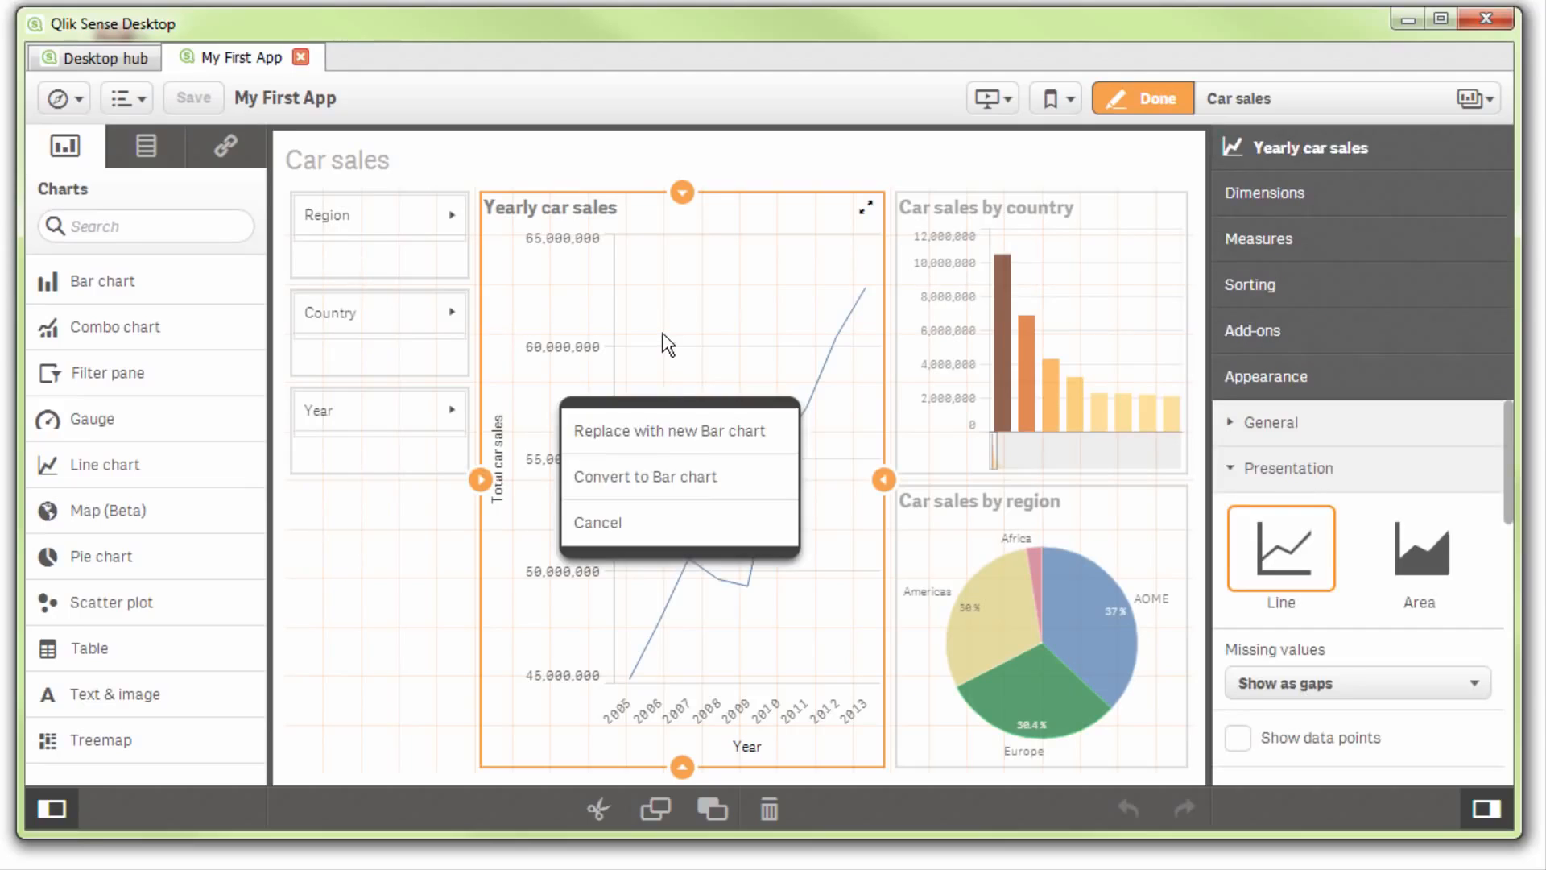
left_click(652, 477)
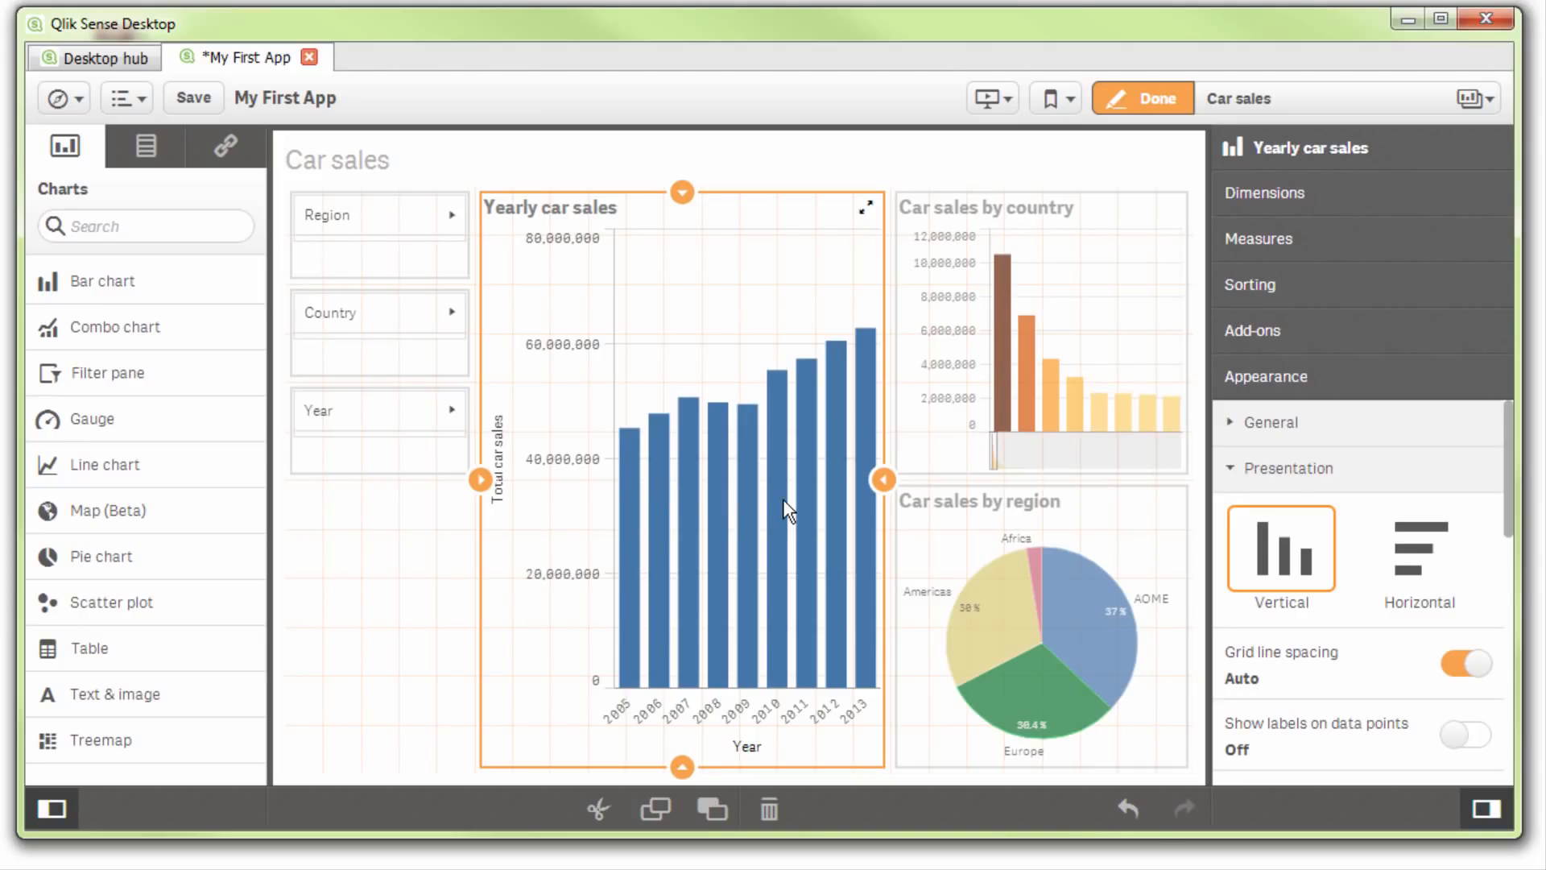
left_click(1130, 809)
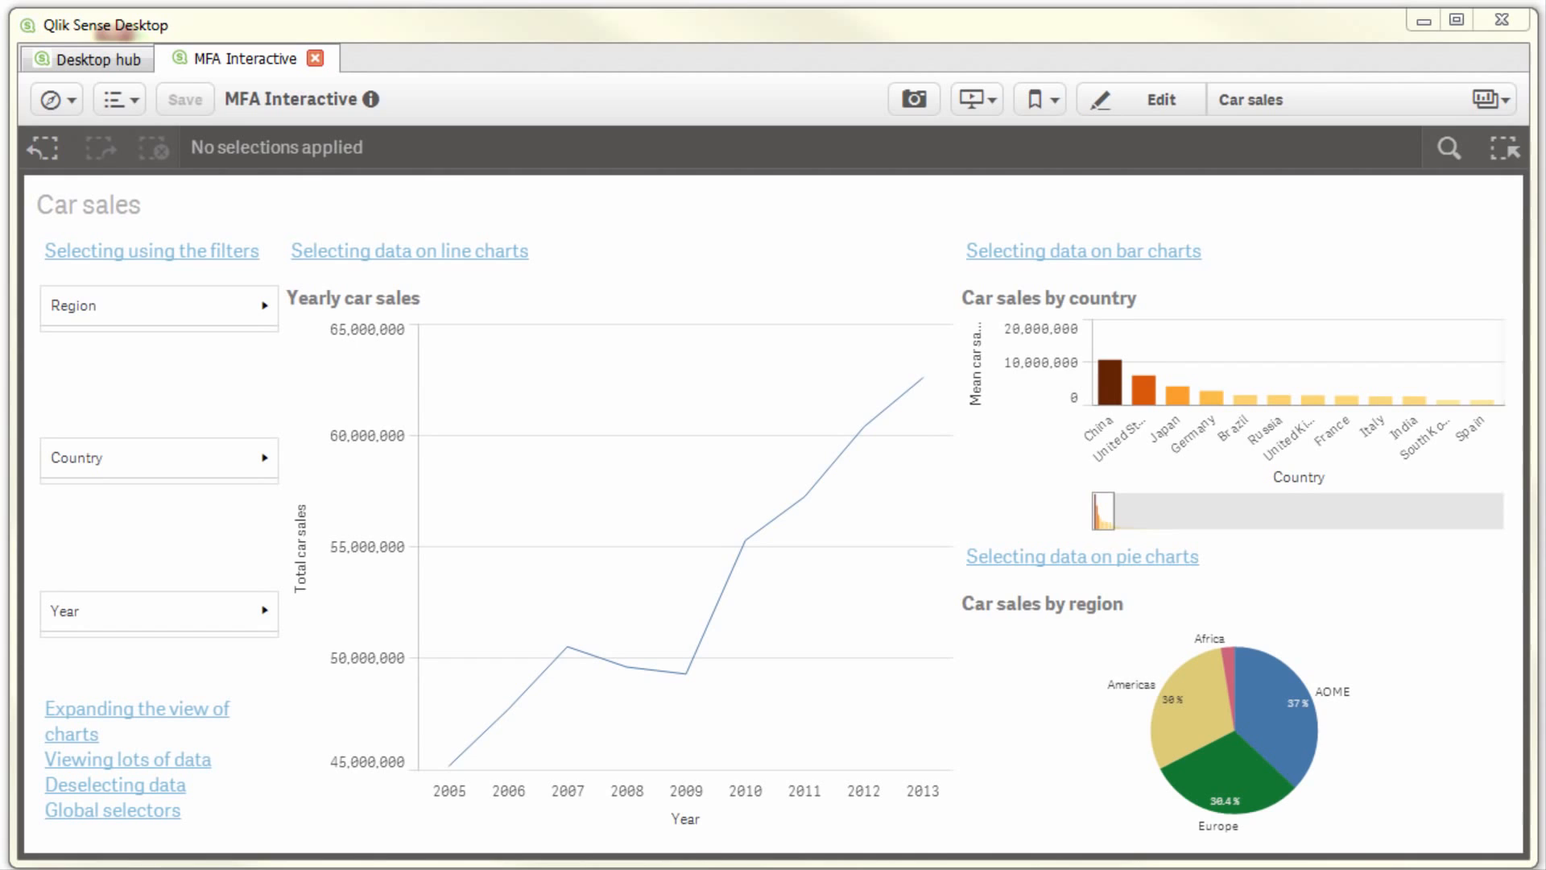
- Take snapshots of the Yearly car sales, Car sales by country and Car sales by region charts
left_click(918, 112)
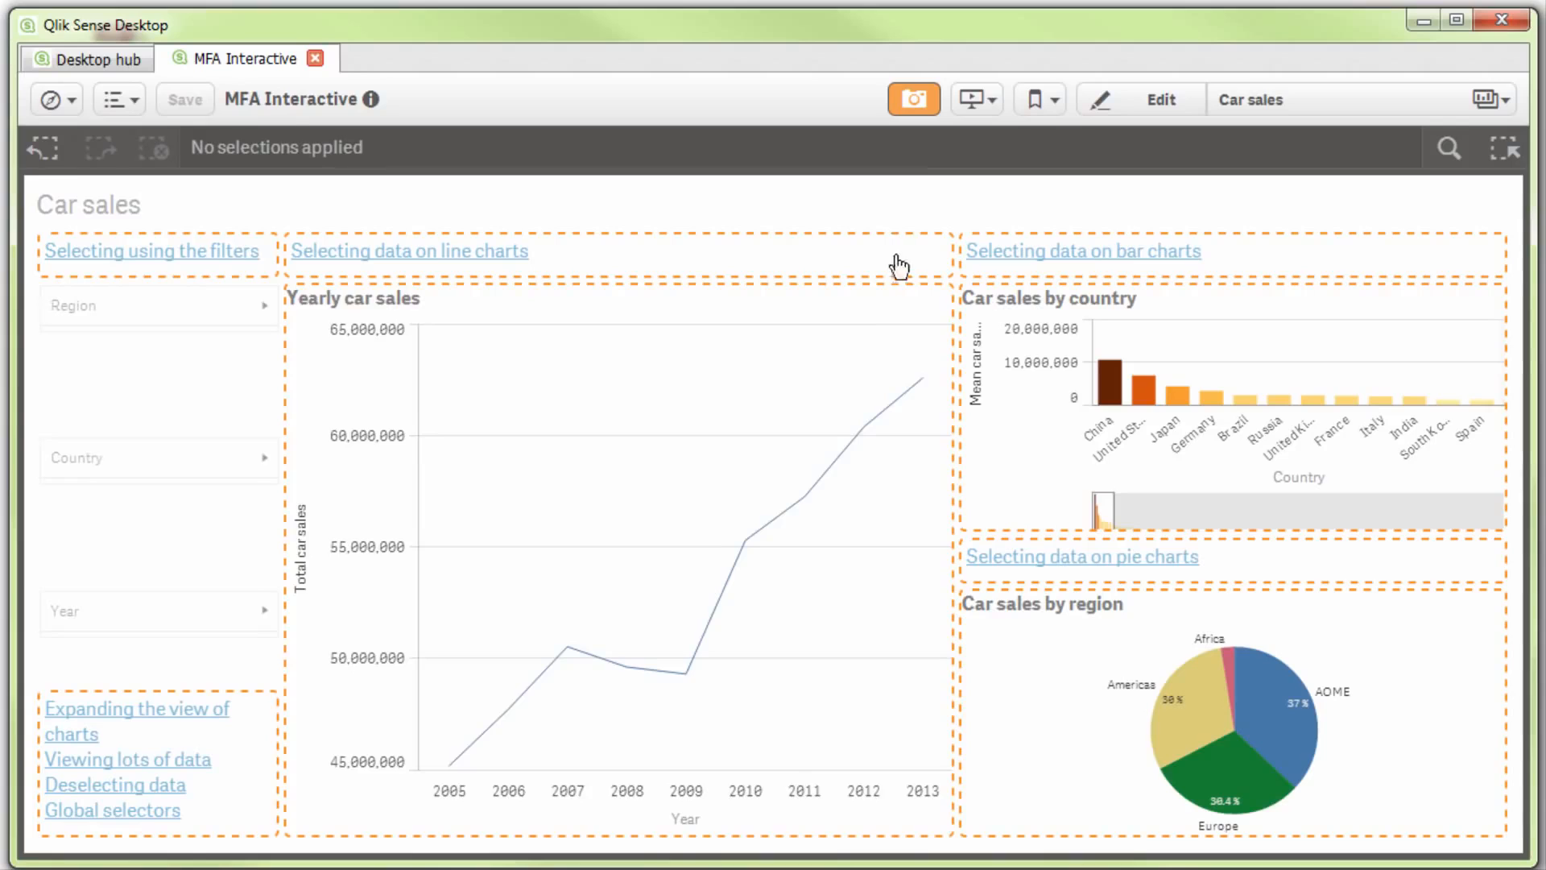
left_click(840, 350)
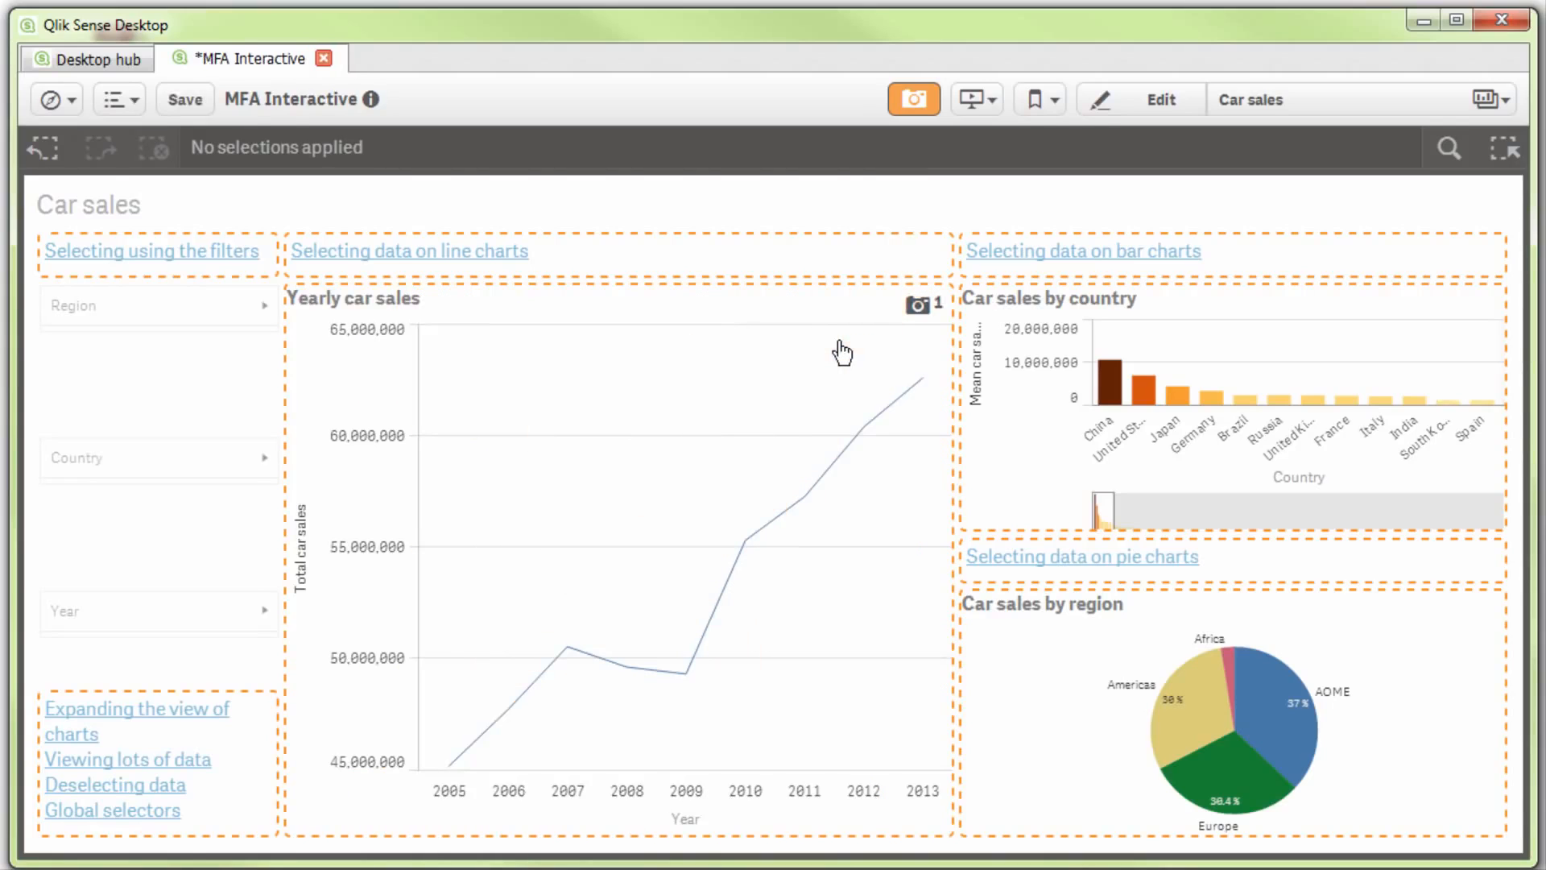
left_click(1087, 352)
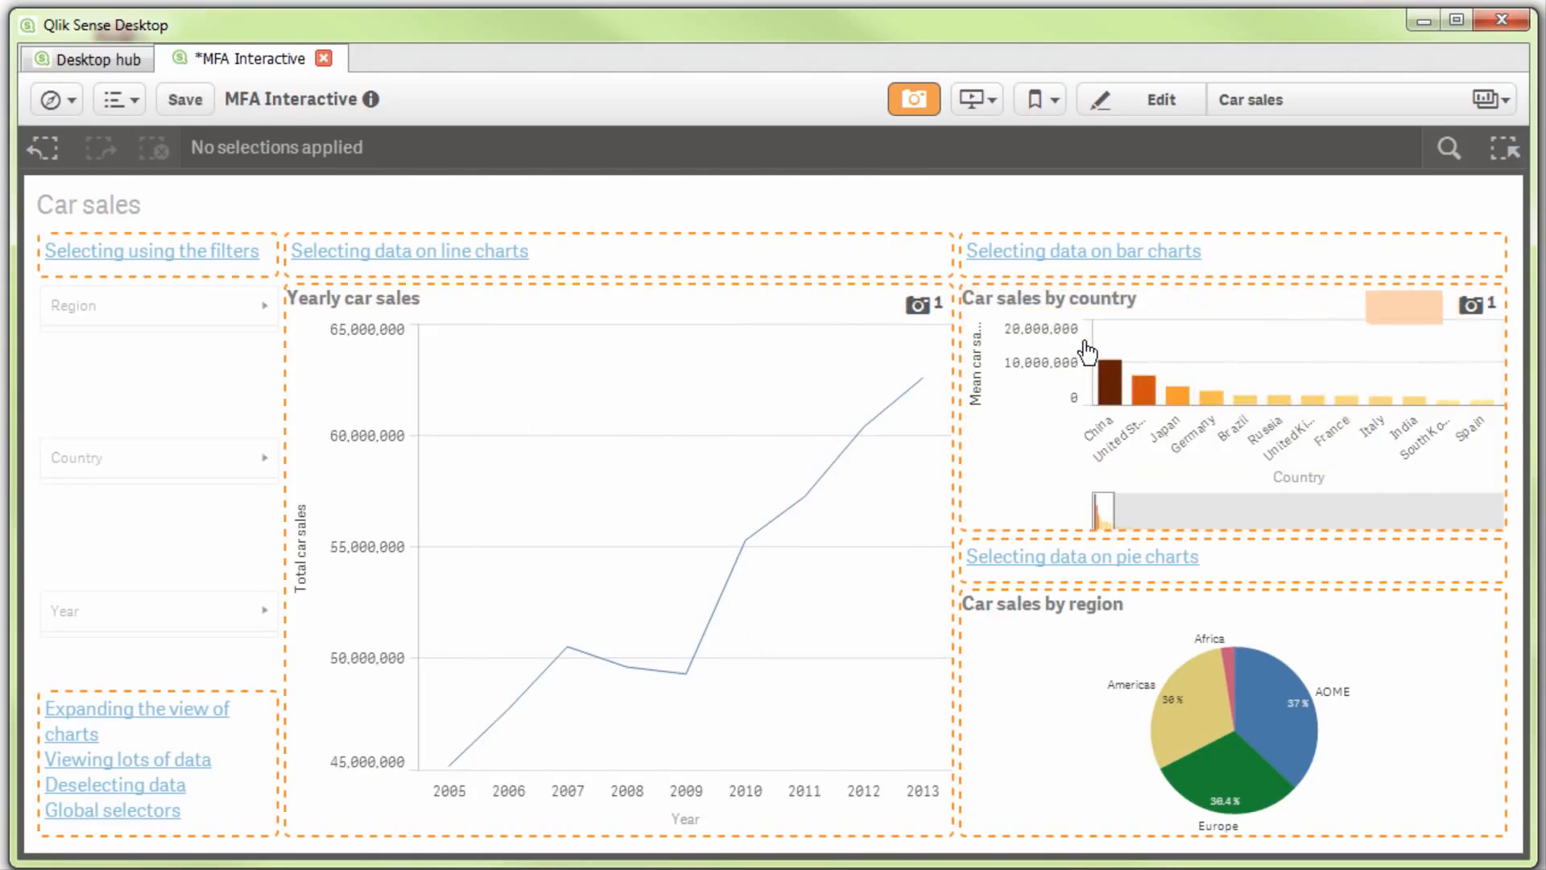
left_click(1112, 657)
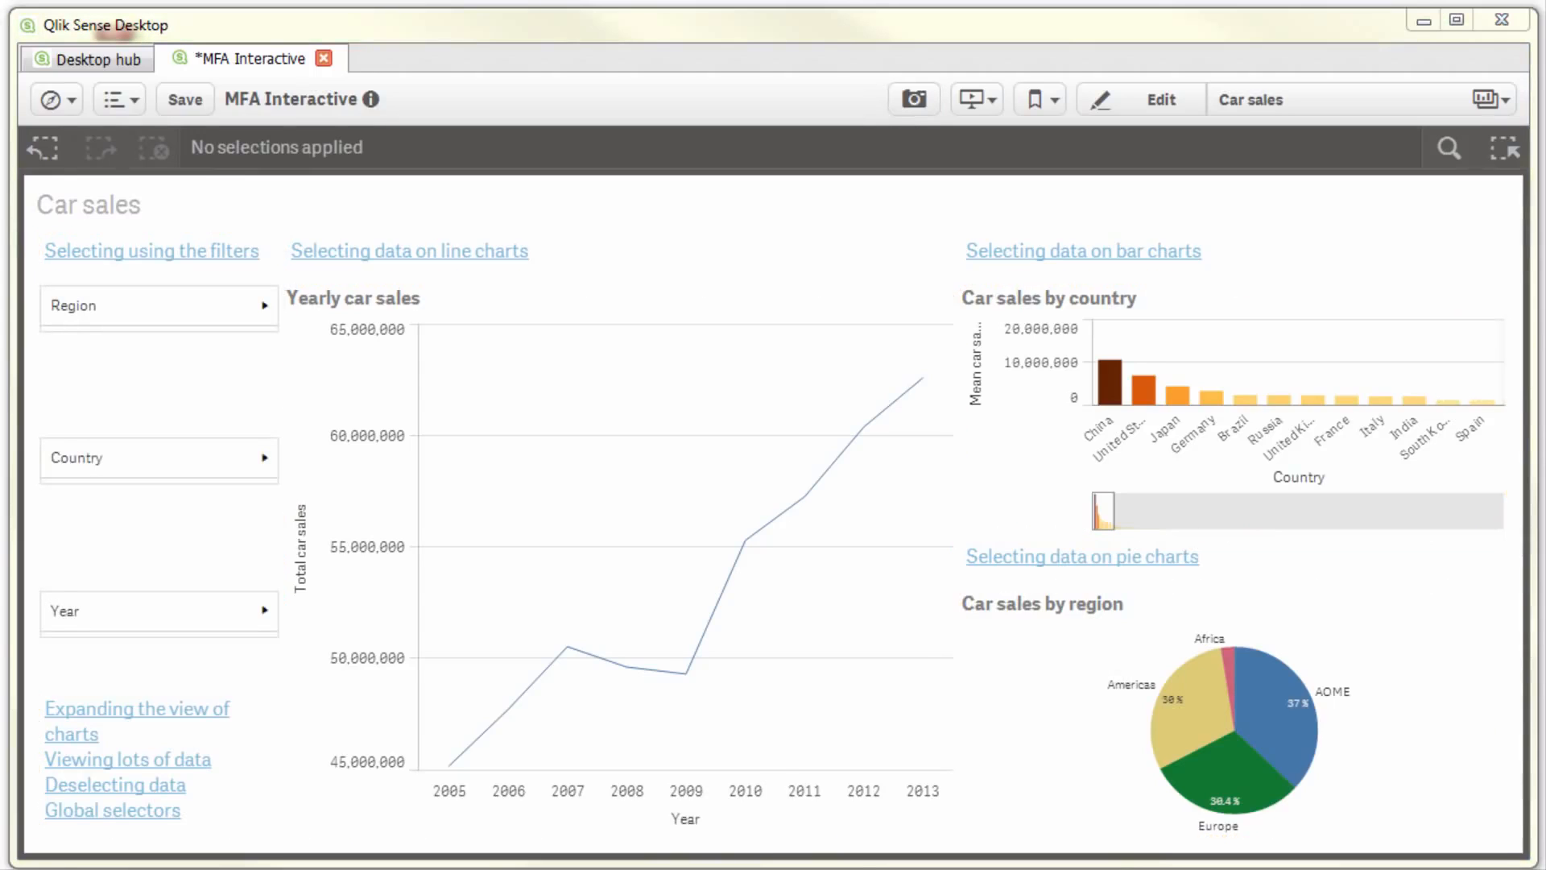
- Create a new story titled "Car sales" with the description "Overview of dynamics of car sales markets"
left_click(977, 99)
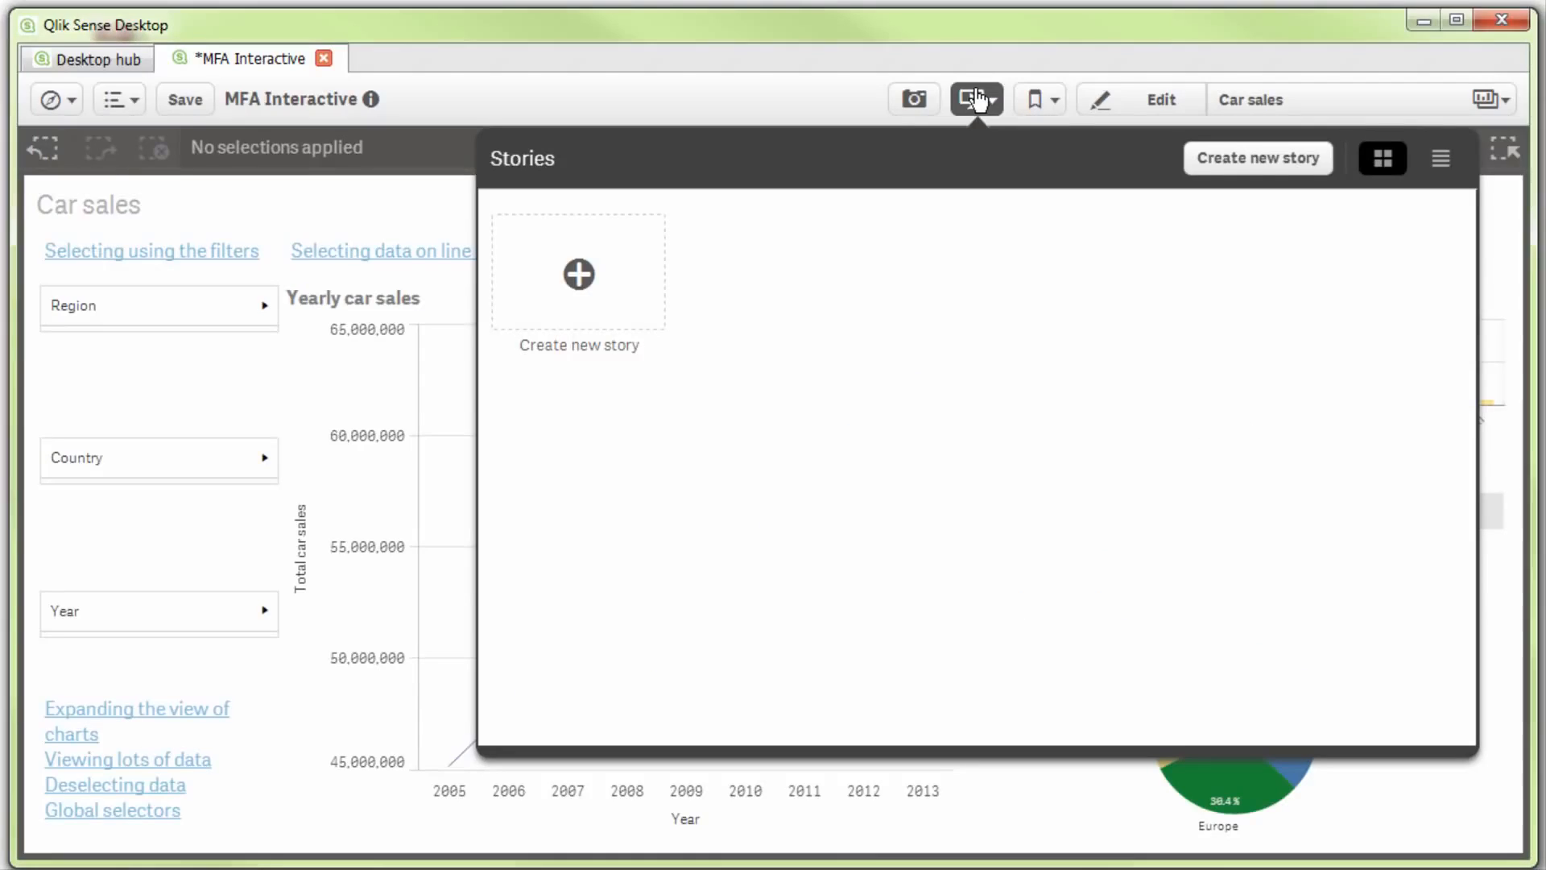
left_click(563, 314)
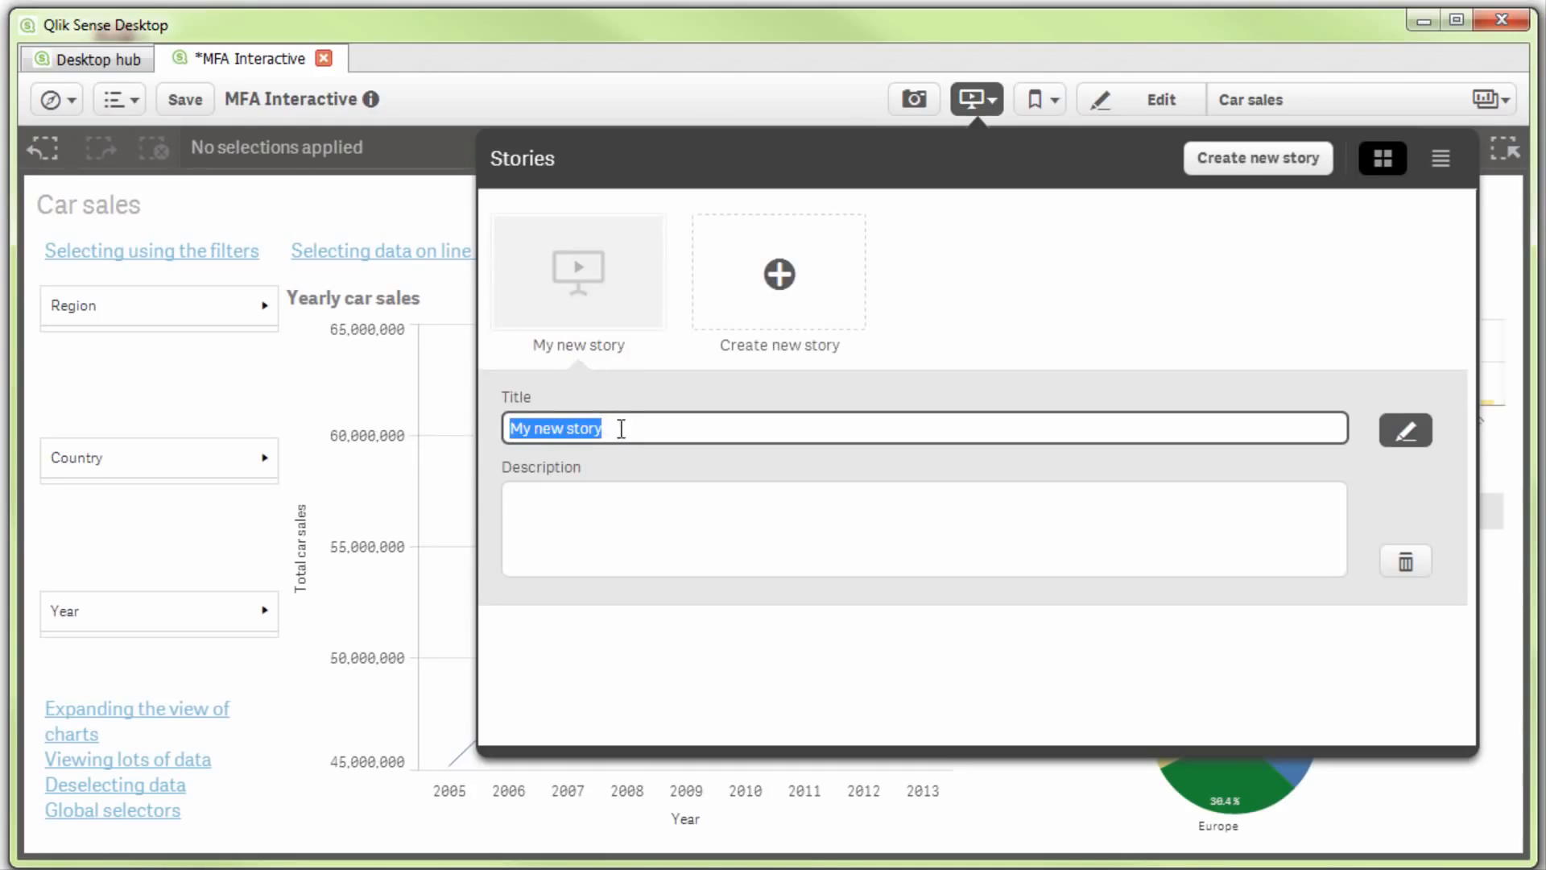
key("BackSpace")
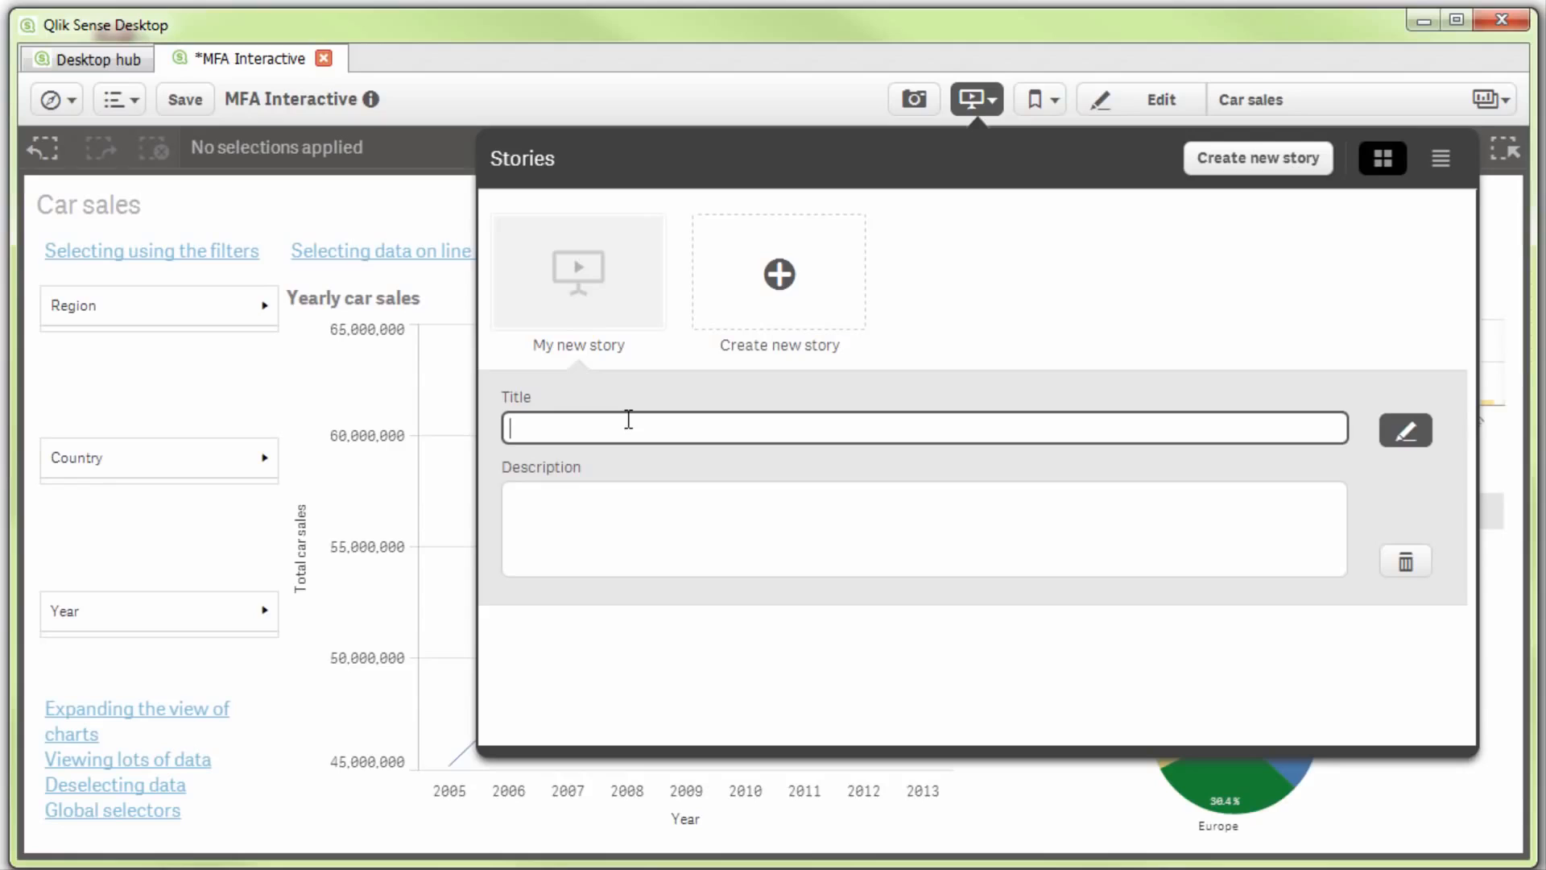
type("Car sales")
left_click(636, 500)
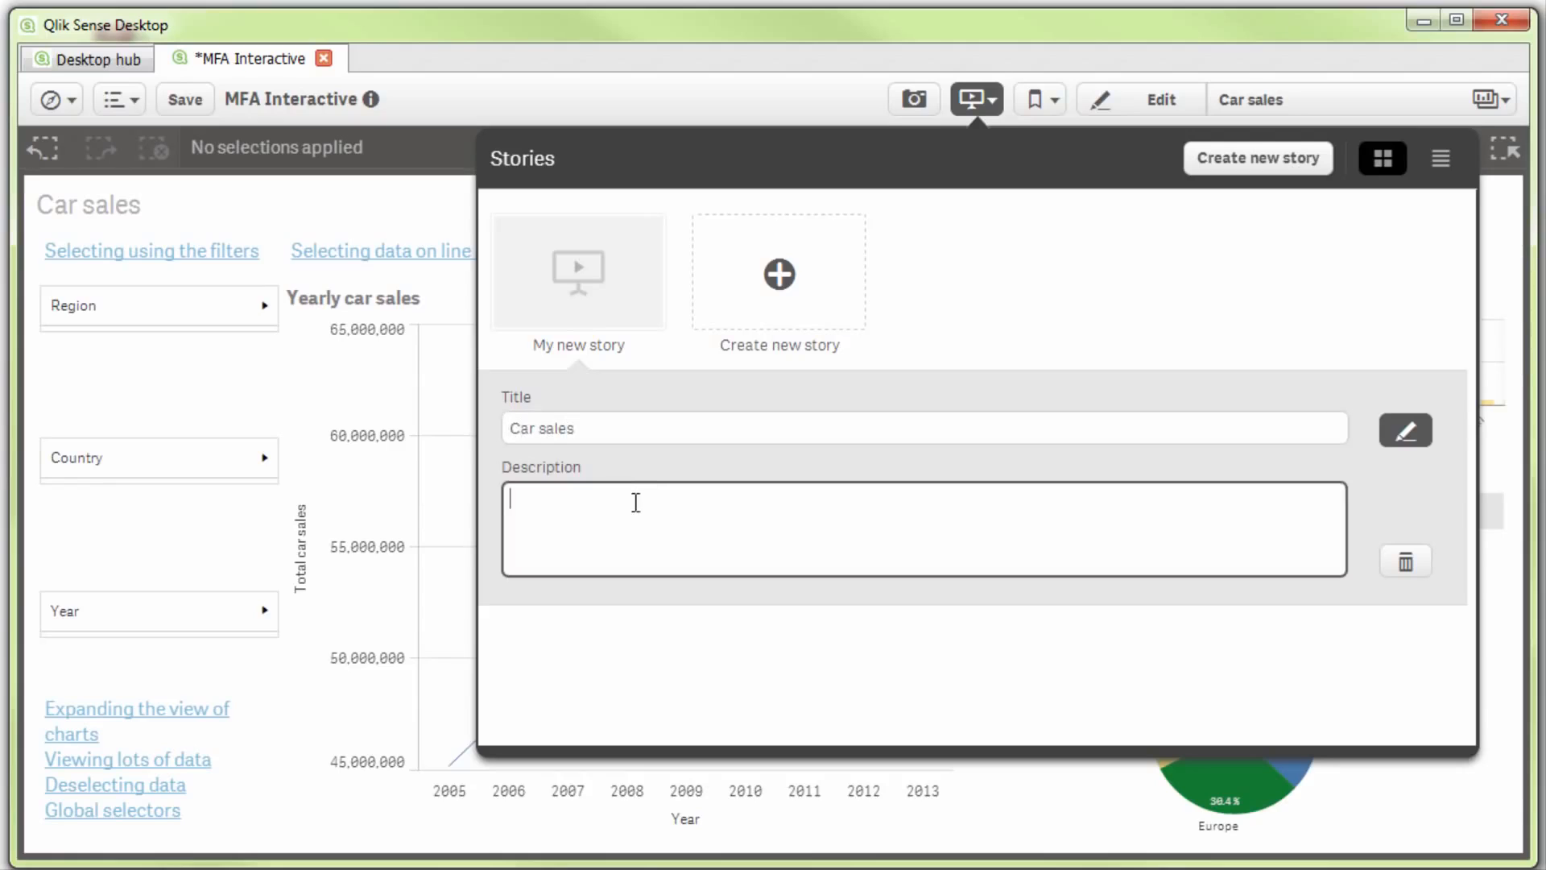
type("Overview of dynamics")
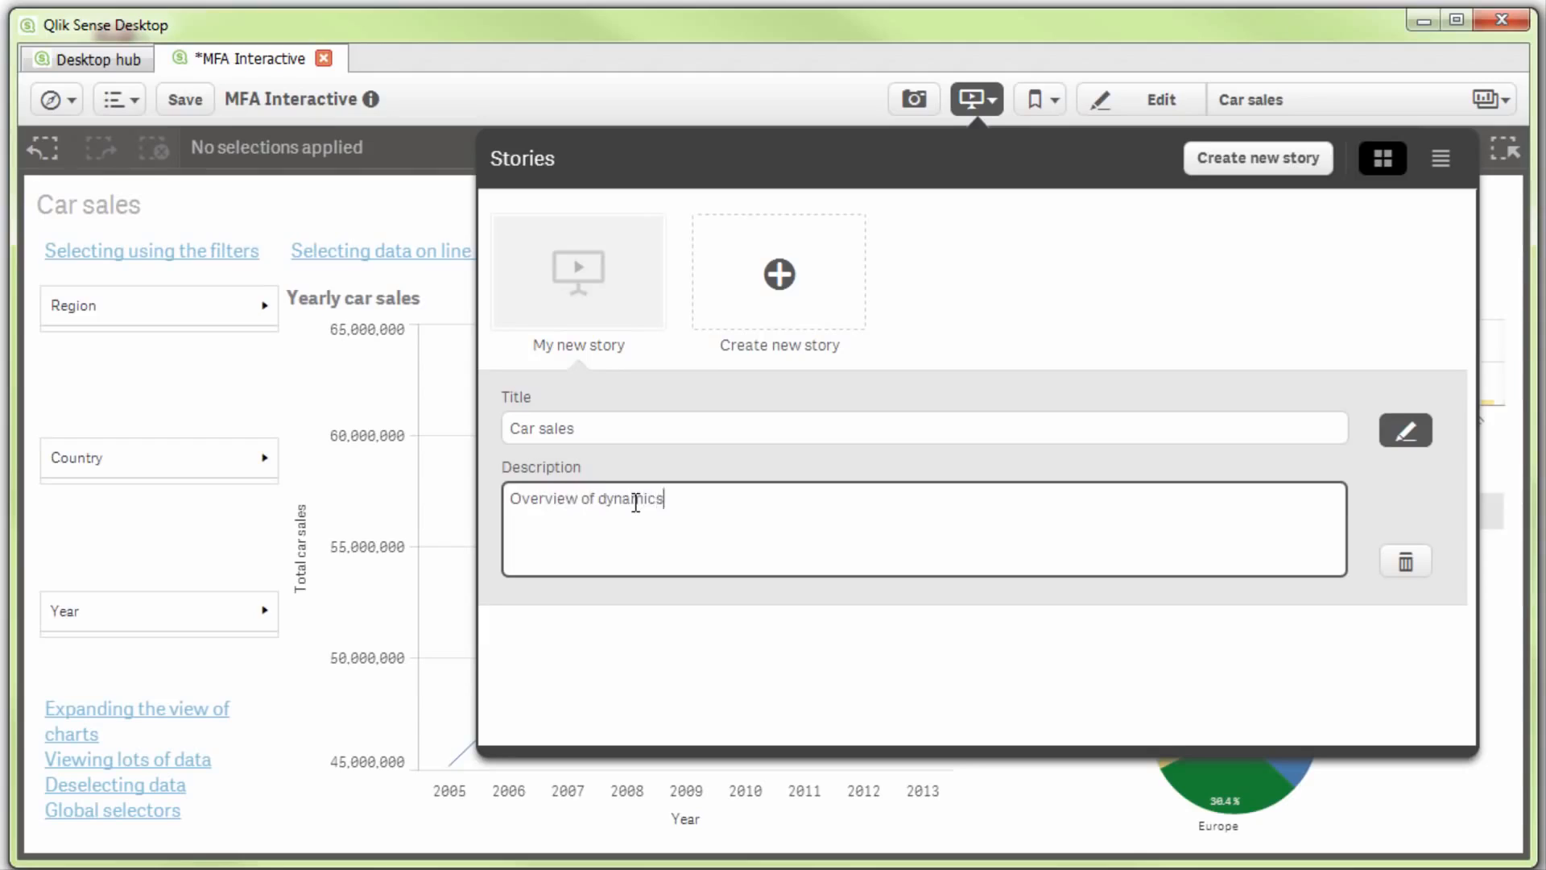
type(" of car sales markets")
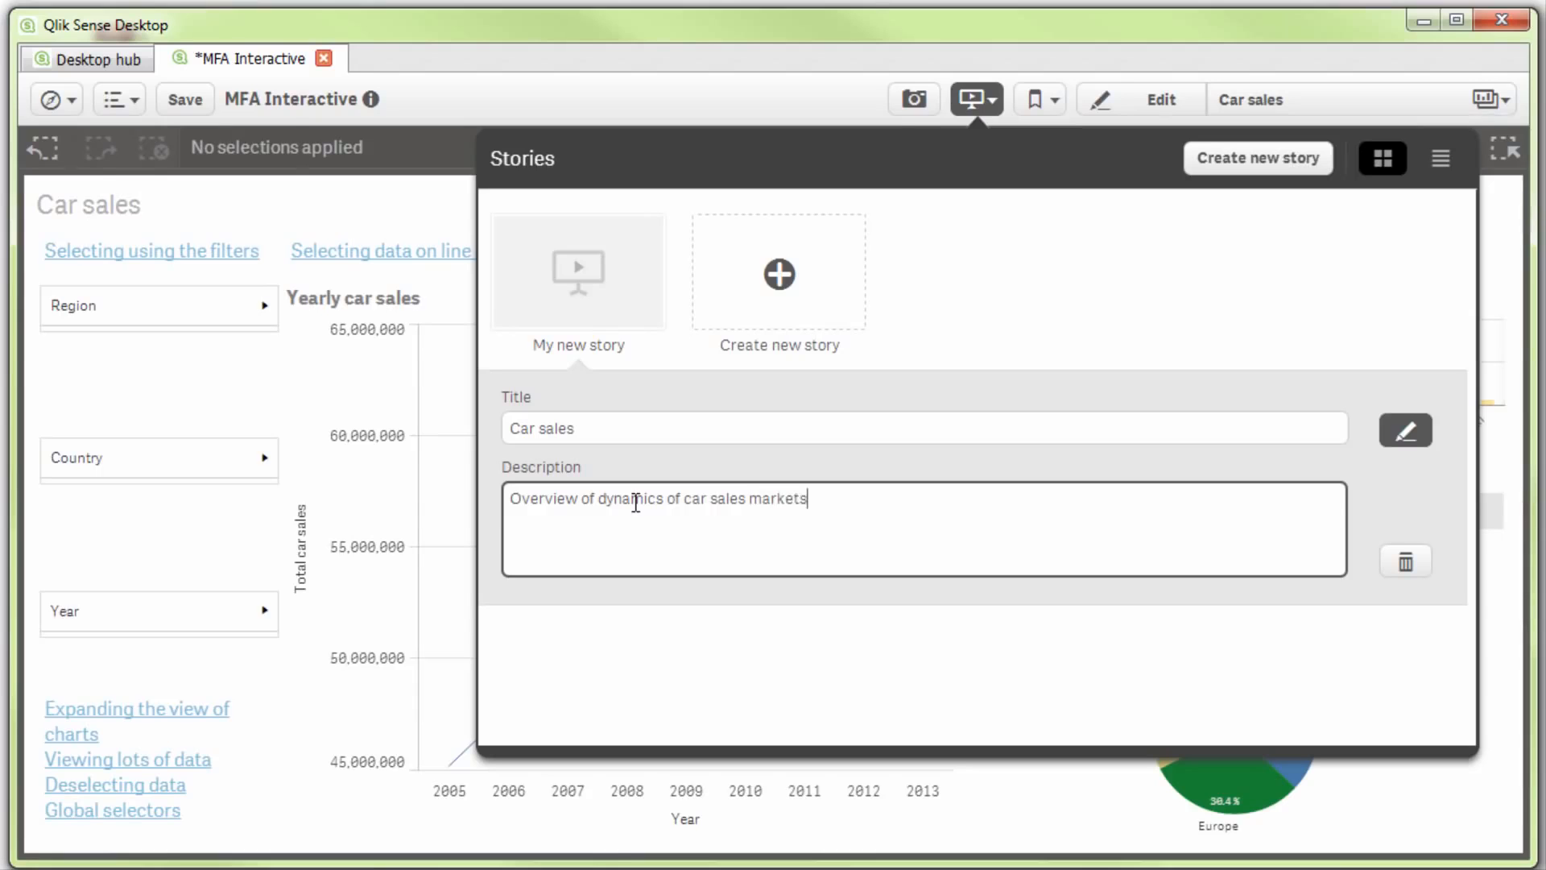
- Open the Car sales story and place the Yearly car sales snapshot on the left of the first slide
left_click(580, 266)
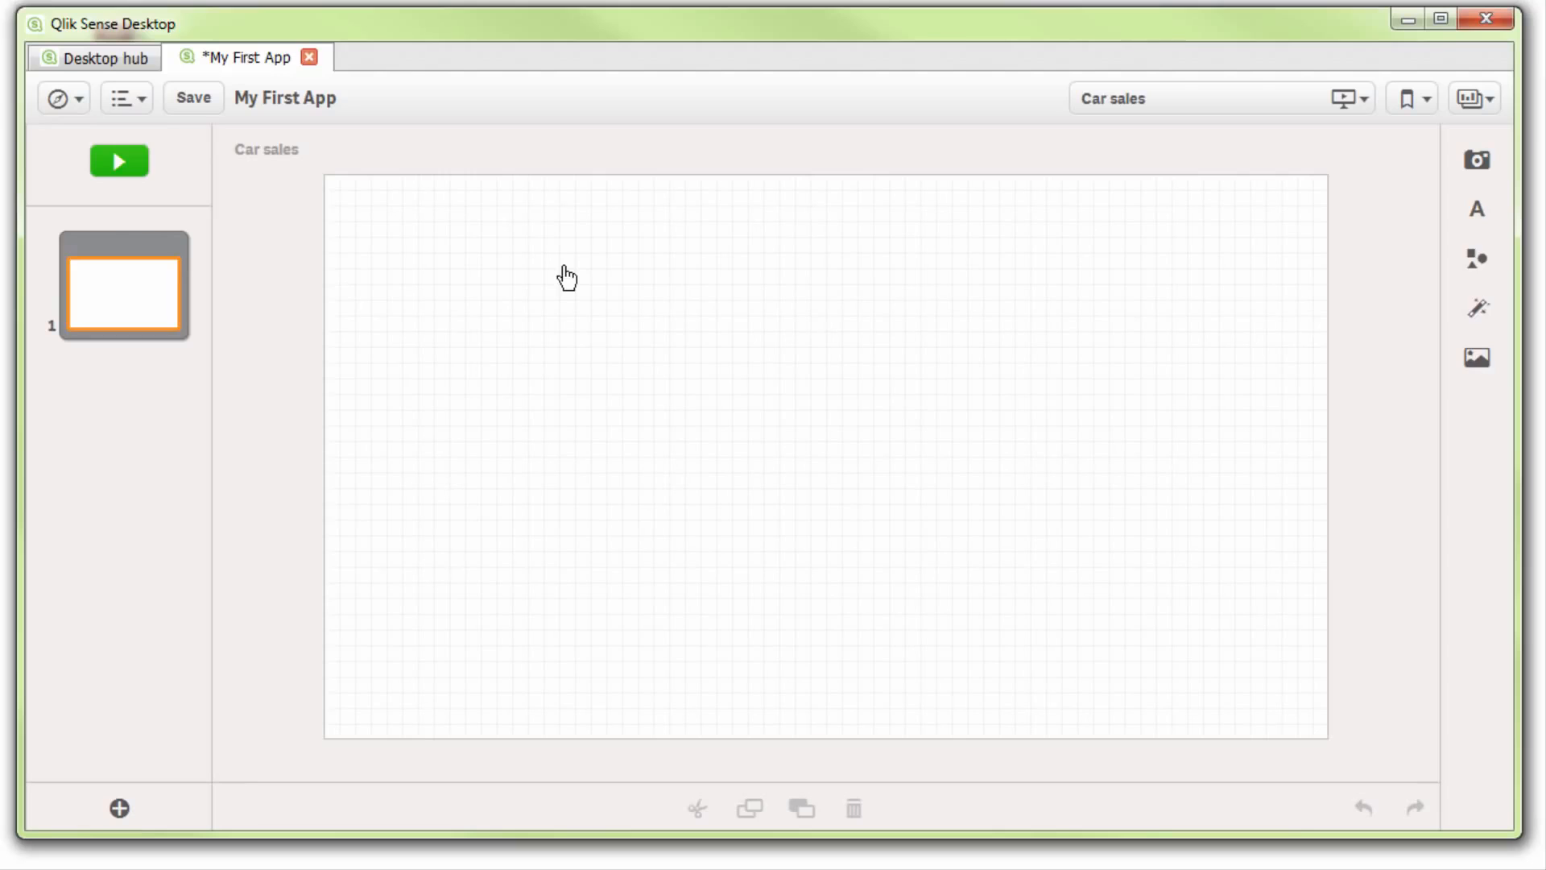
left_click(1480, 163)
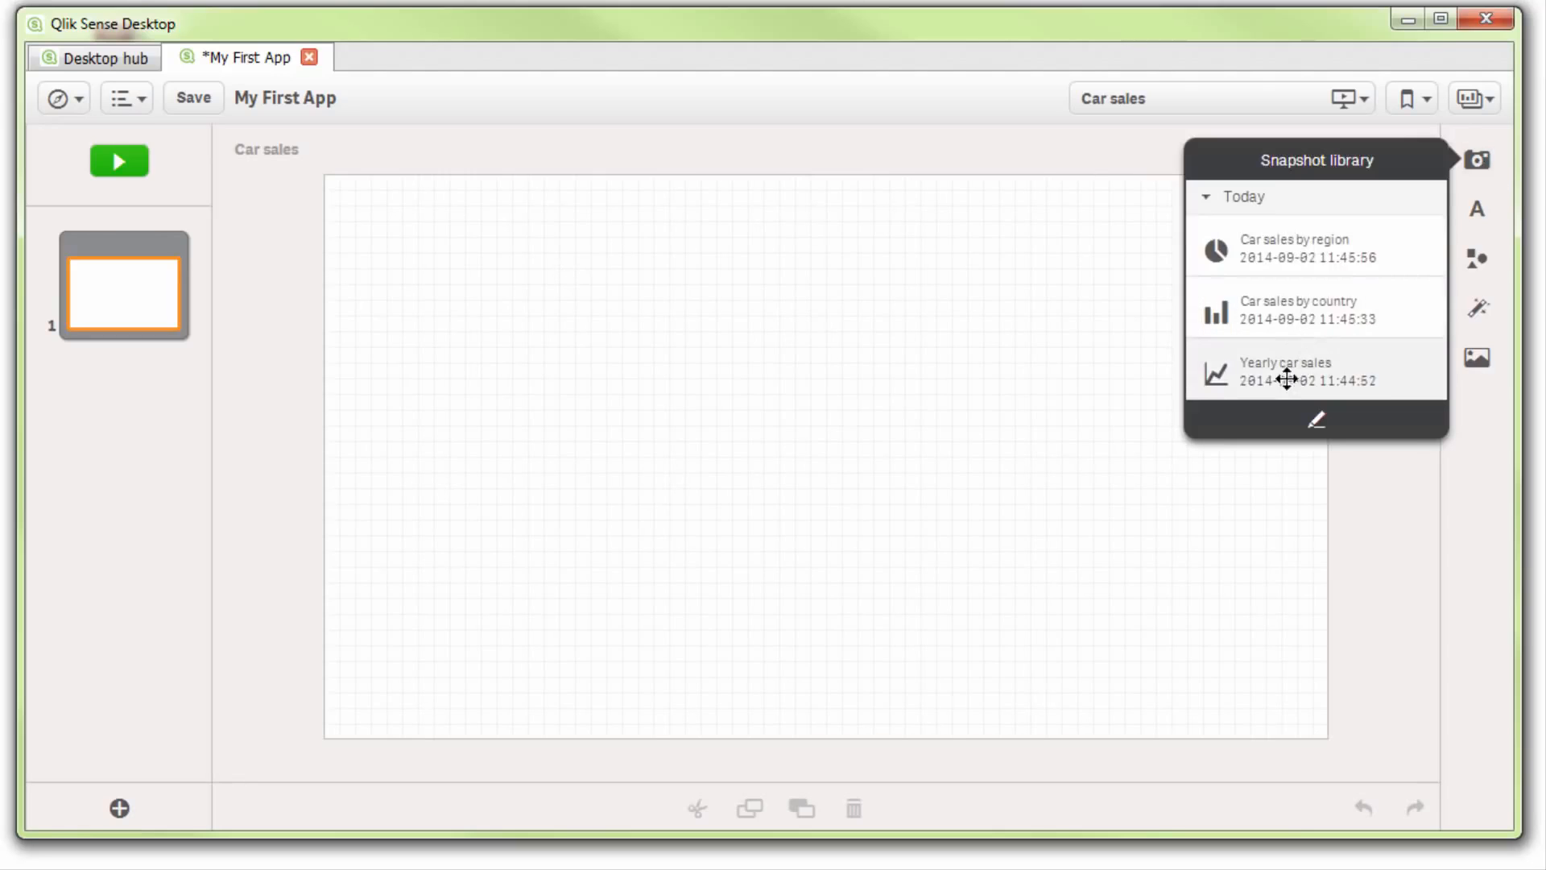
left_click_drag(1287, 379, 636, 451)
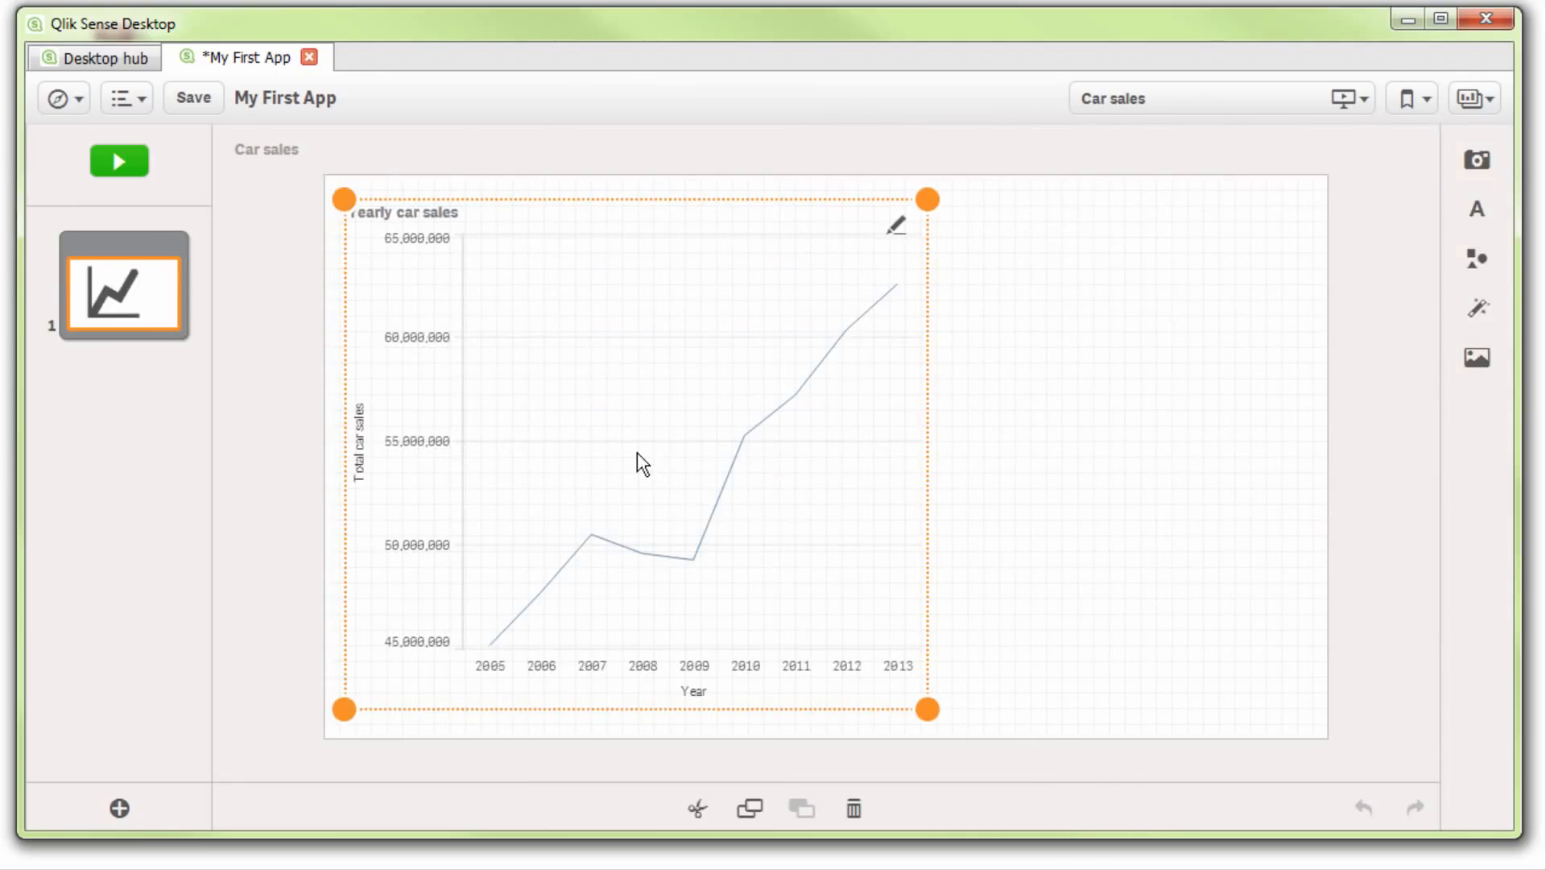
- Place a title text box at the top of the slide and shrink the line chart to fit below it
left_click(1473, 211)
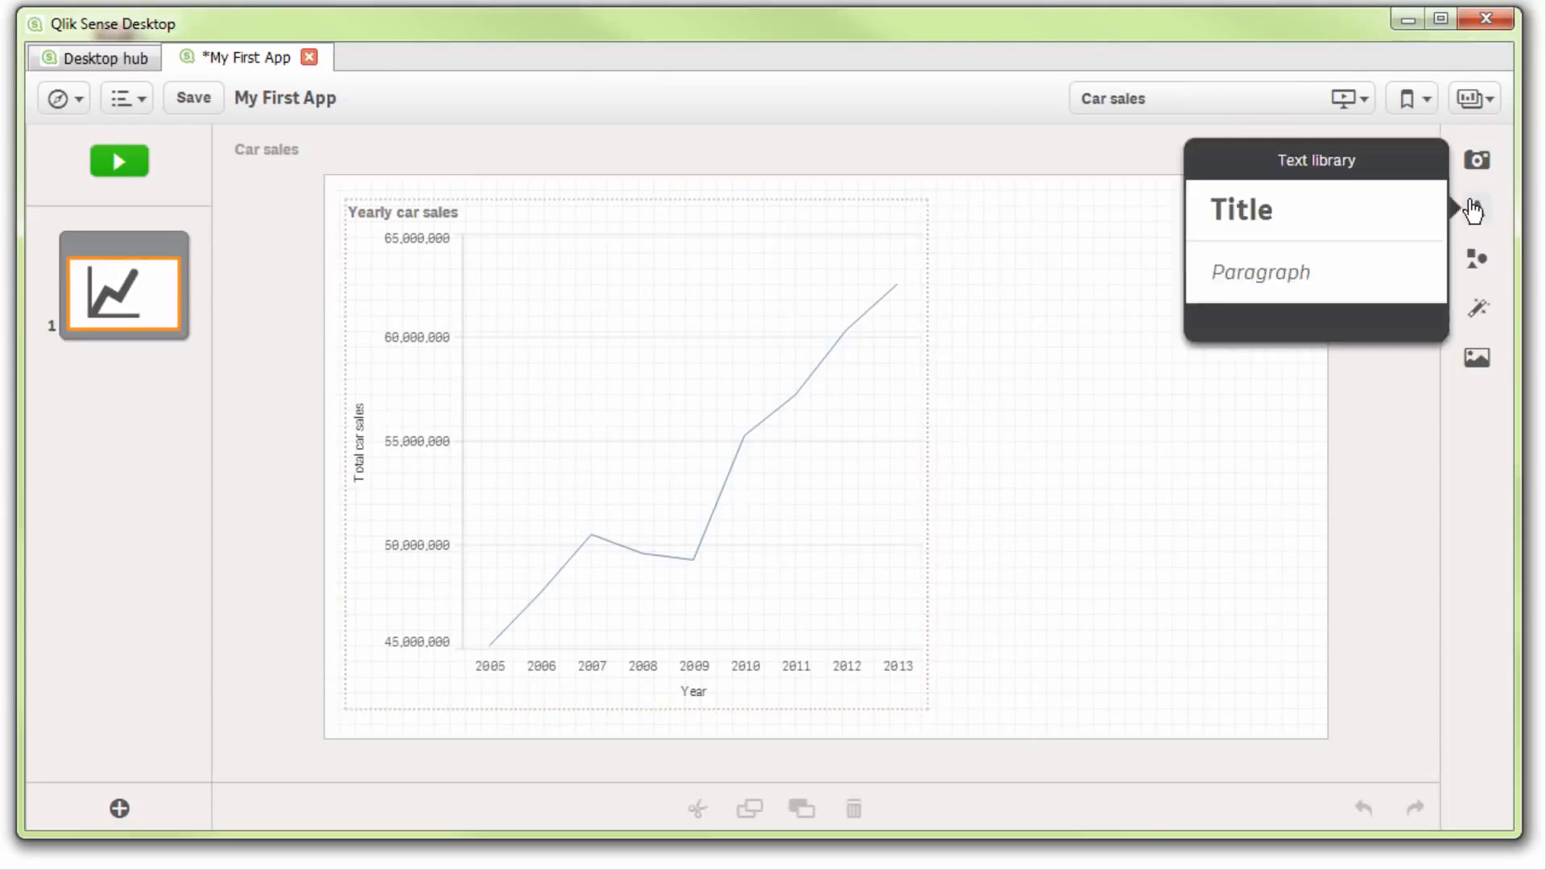
left_click_drag(1317, 205, 644, 226)
left_click(806, 381)
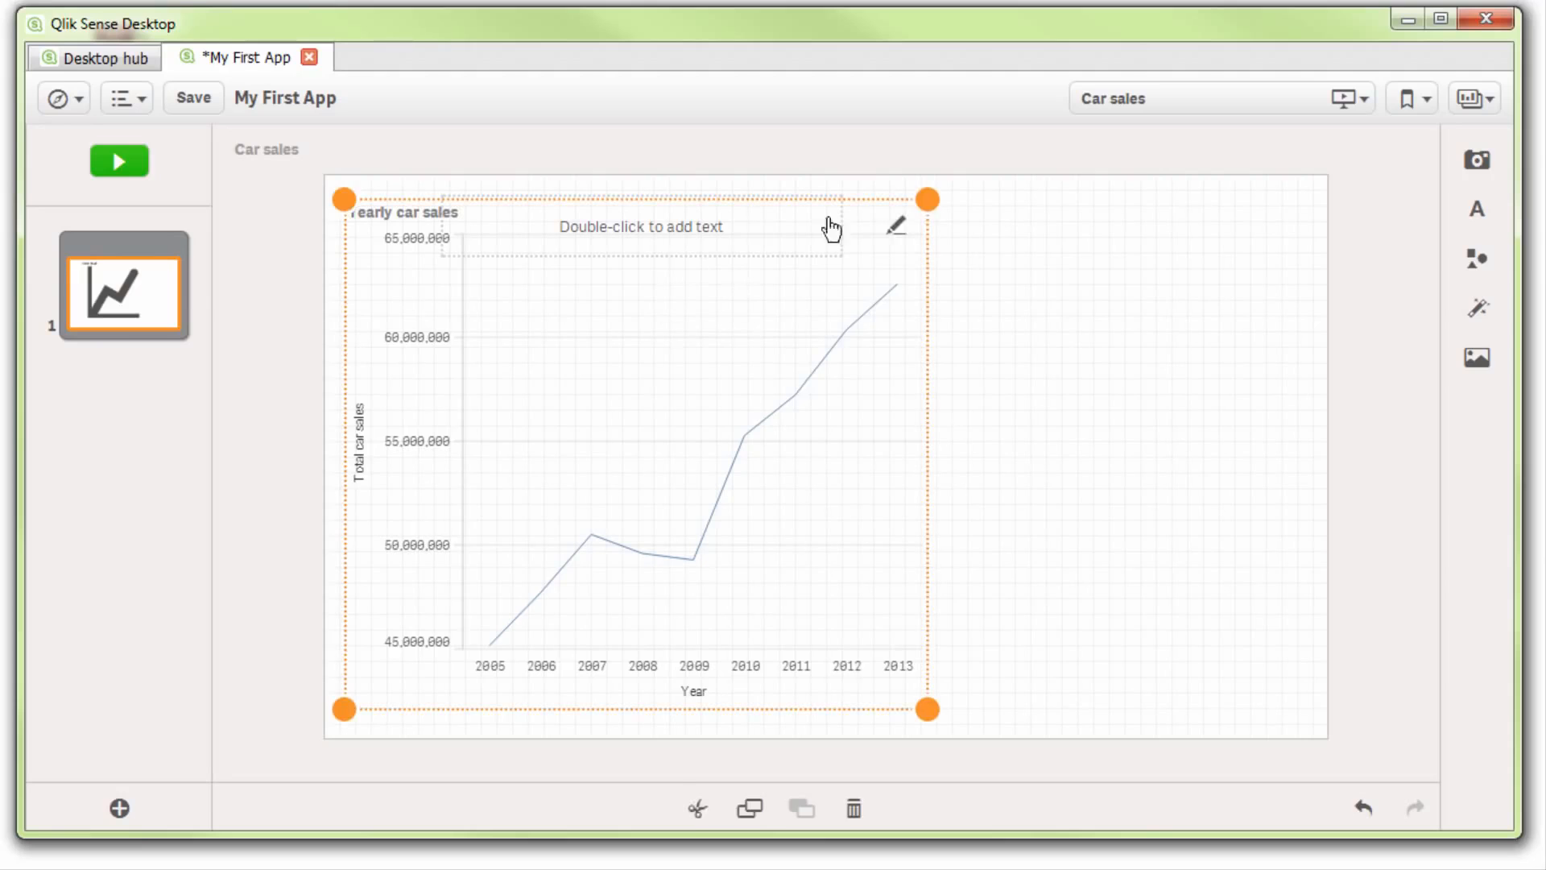
left_click_drag(924, 198, 916, 291)
- Enter "Car sales over time" as the slide title and shift it left above the line chart
left_click(704, 244)
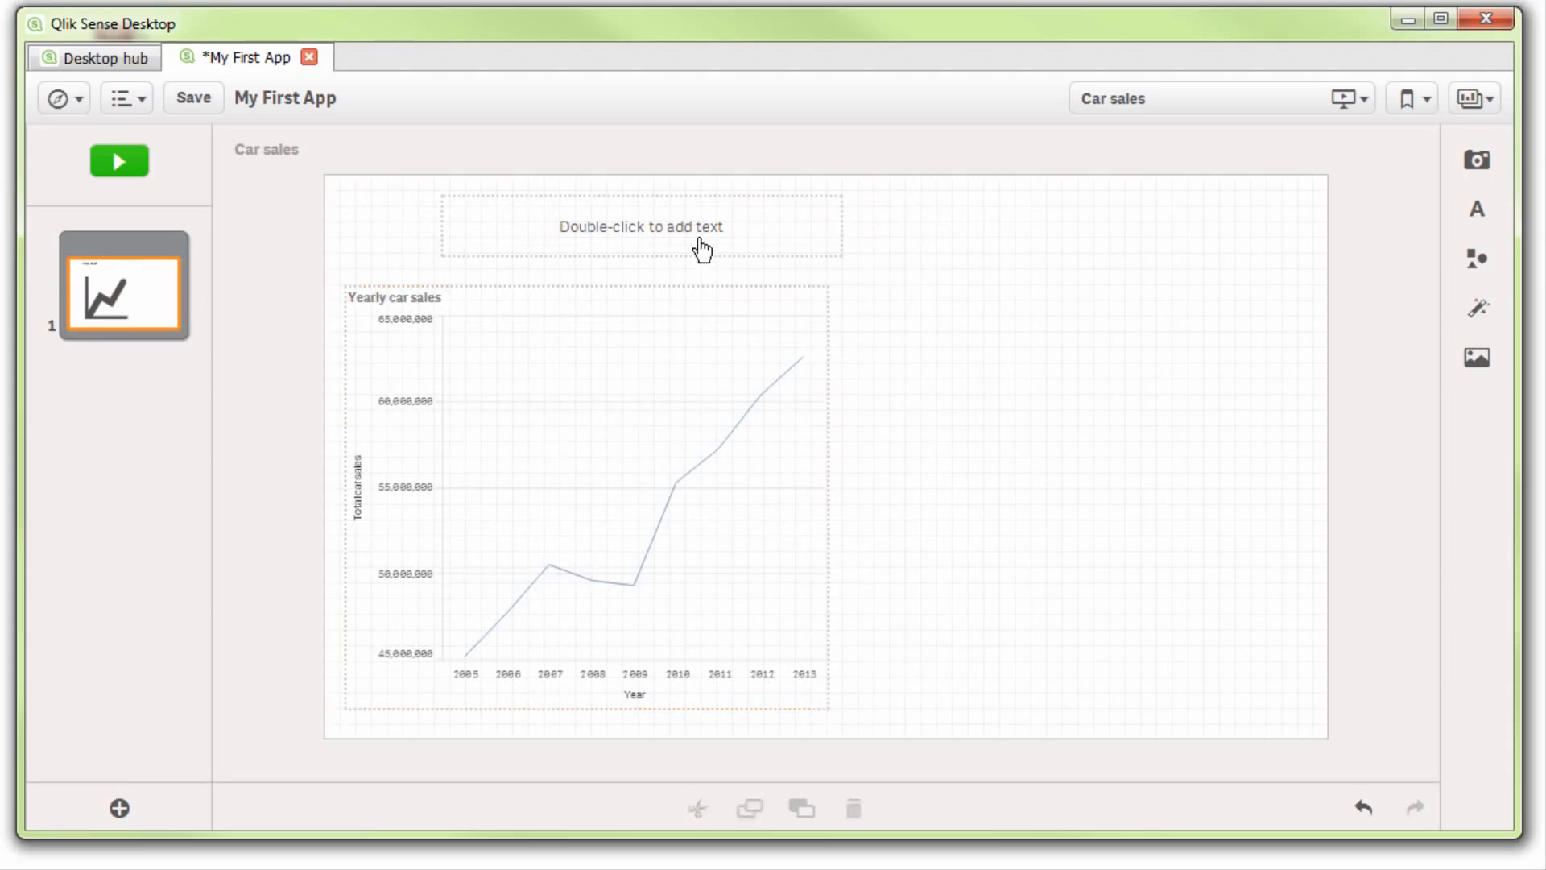
double_click(707, 229)
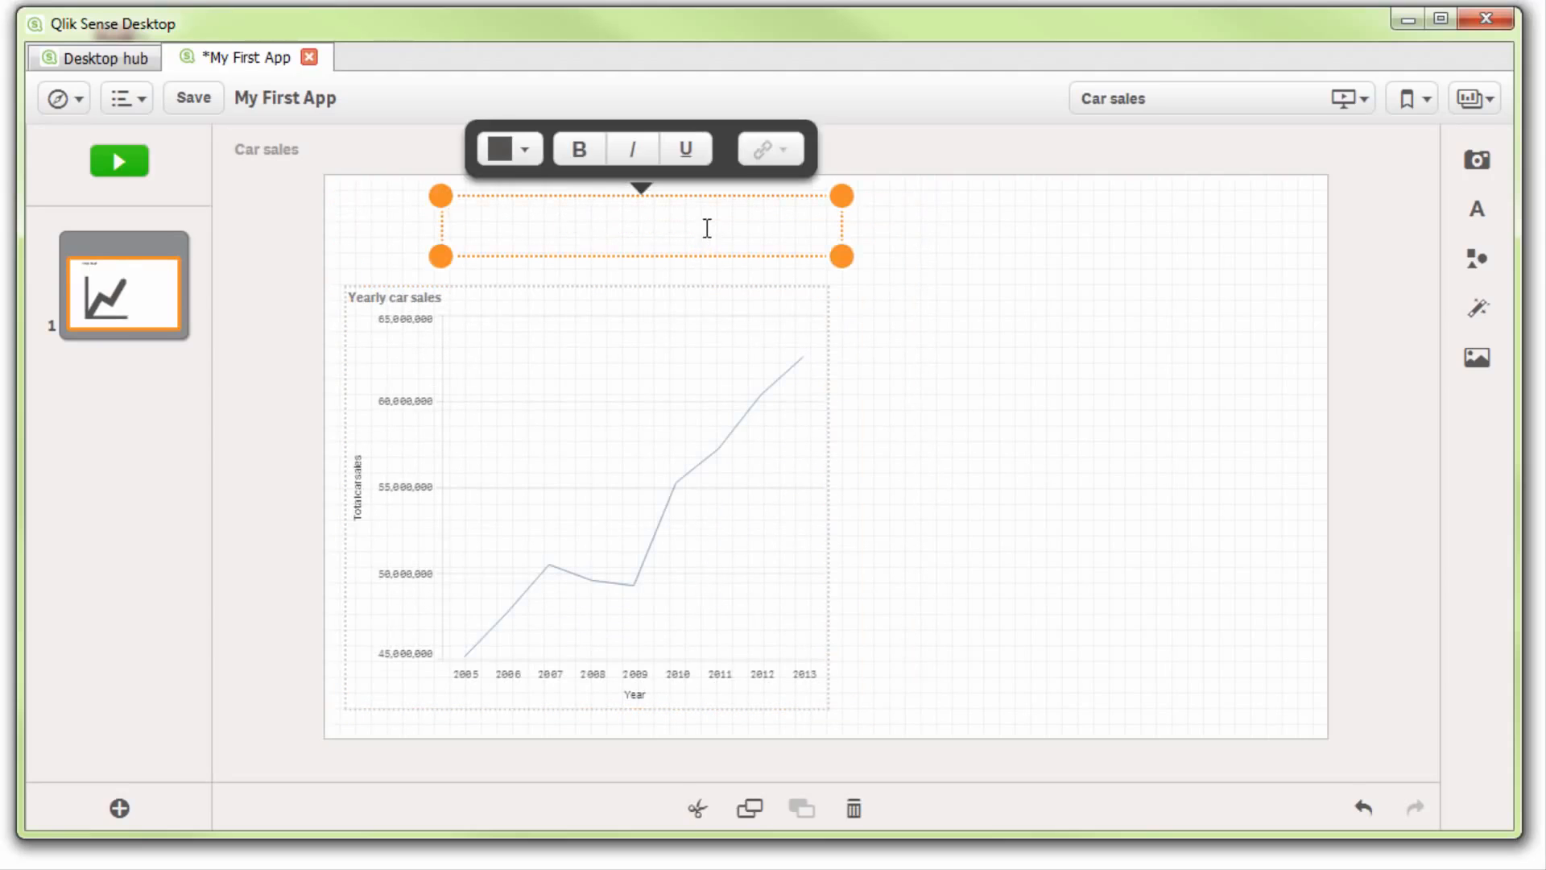
type("Car sal")
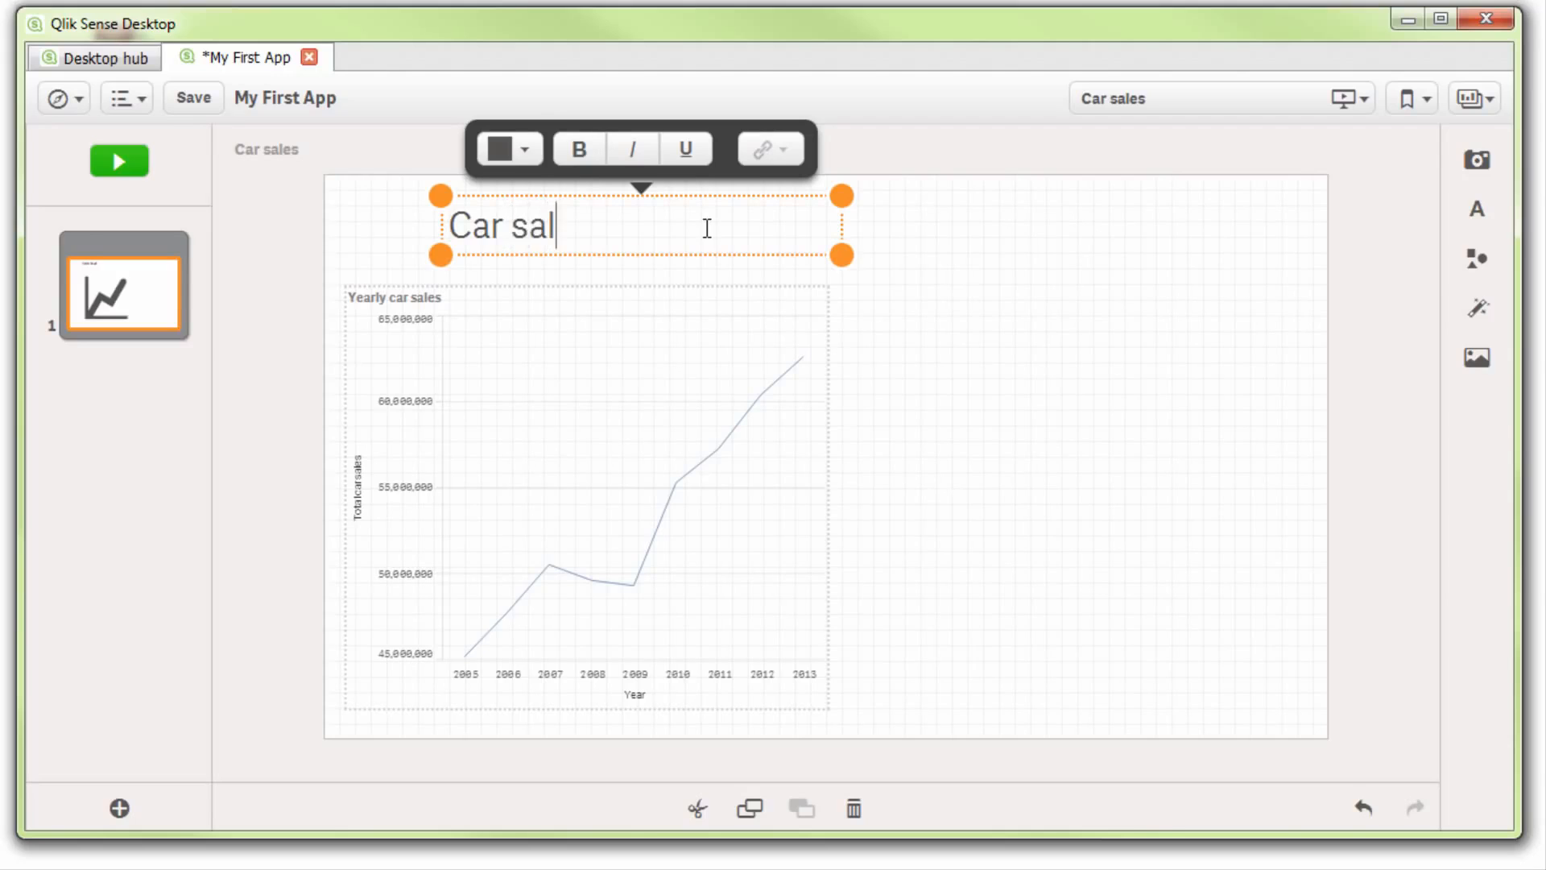
type("es over time")
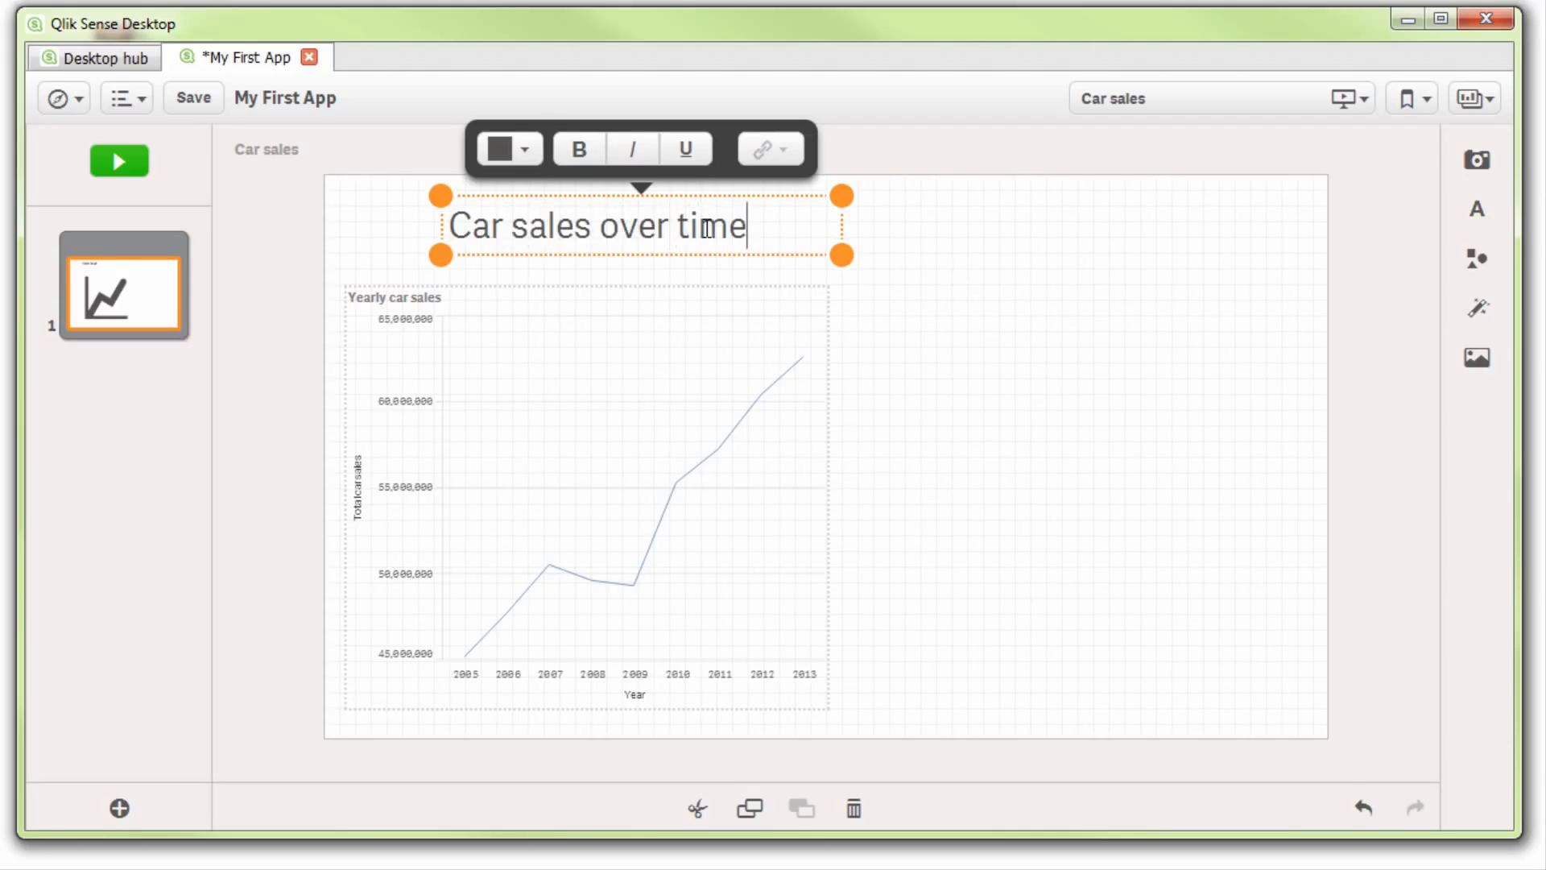
left_click(941, 338)
left_click_drag(605, 235, 524, 238)
- Add a paragraph: "Car sales show strong growth, but the recession years had a very dramatic negative effect on sales. Howver, the post-recession recovery has been very rapid."
left_click(1480, 211)
left_click_drag(1332, 283, 1046, 352)
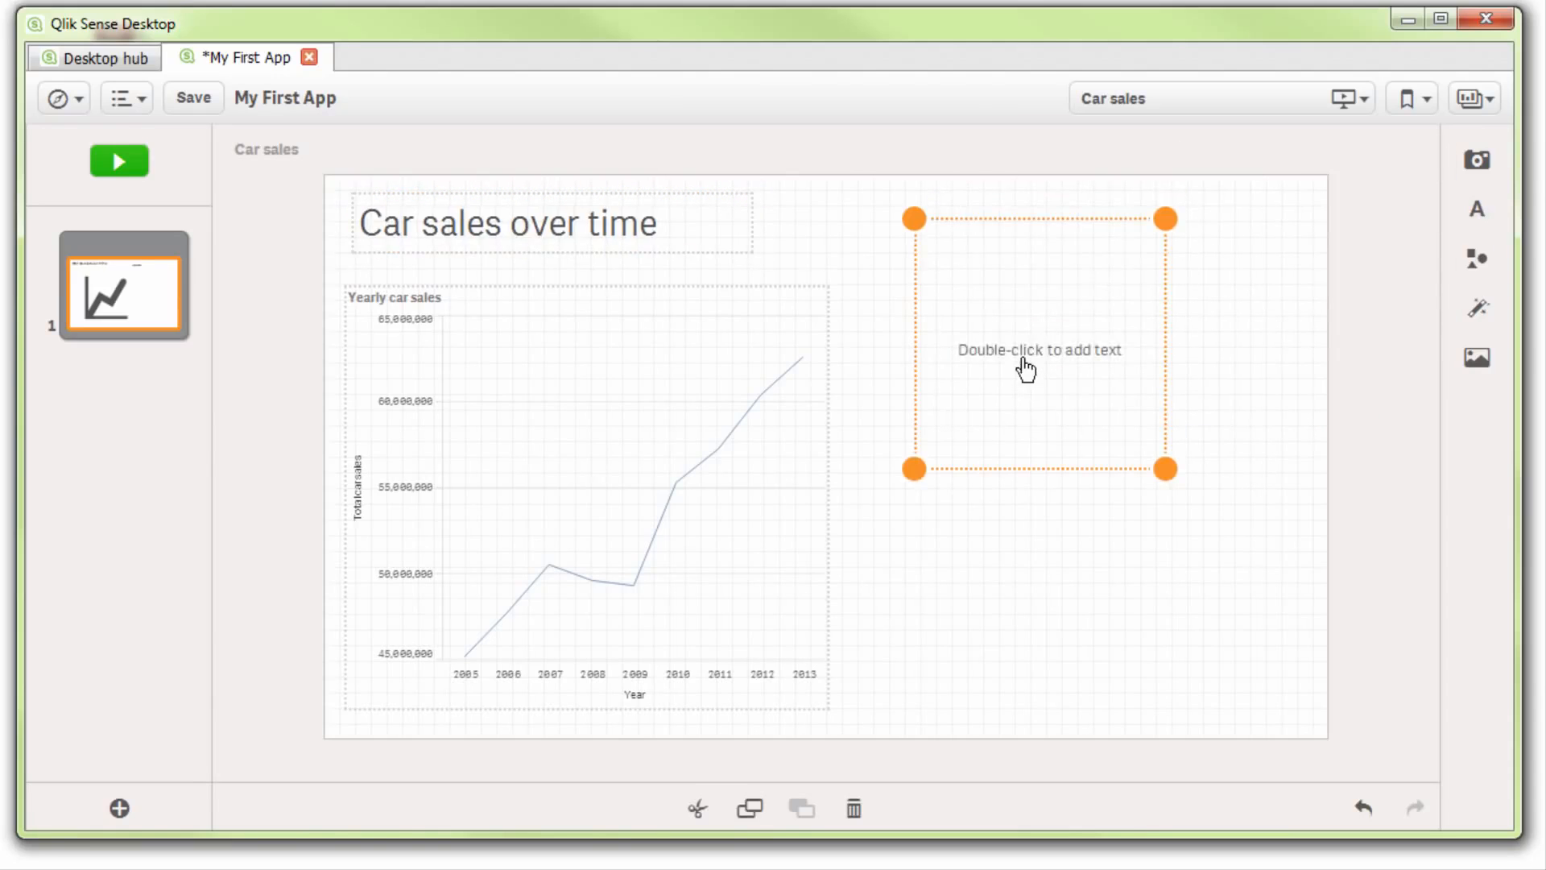
double_click(1024, 370)
type("Car sales show strong growth, but the")
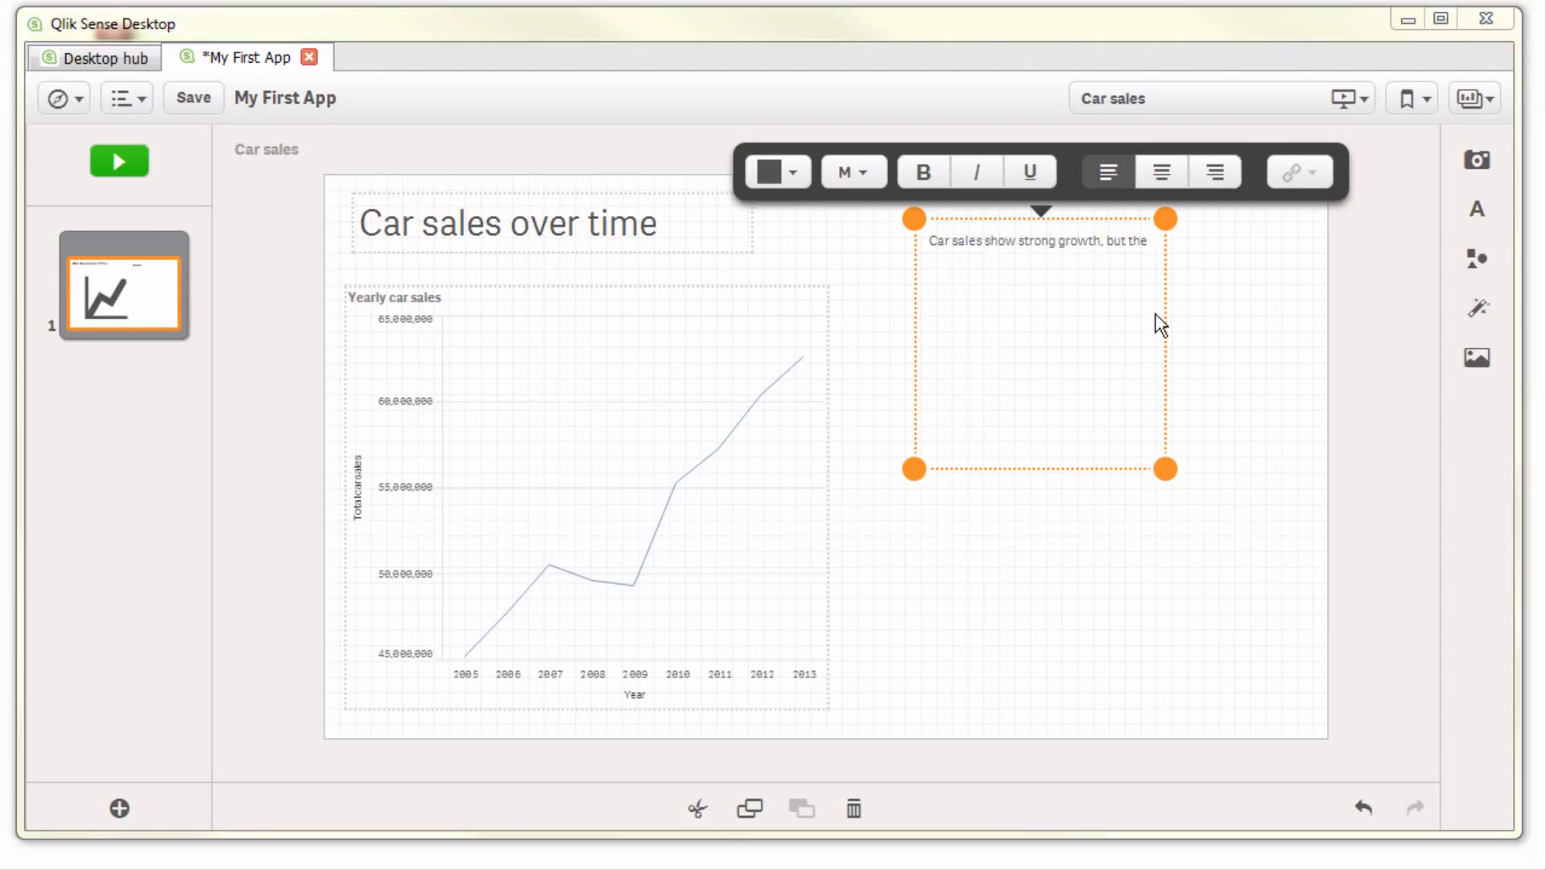
type(" recession years had a very dramatic negative effect on sales. Howver, the post-recession recovery has been very rapid")
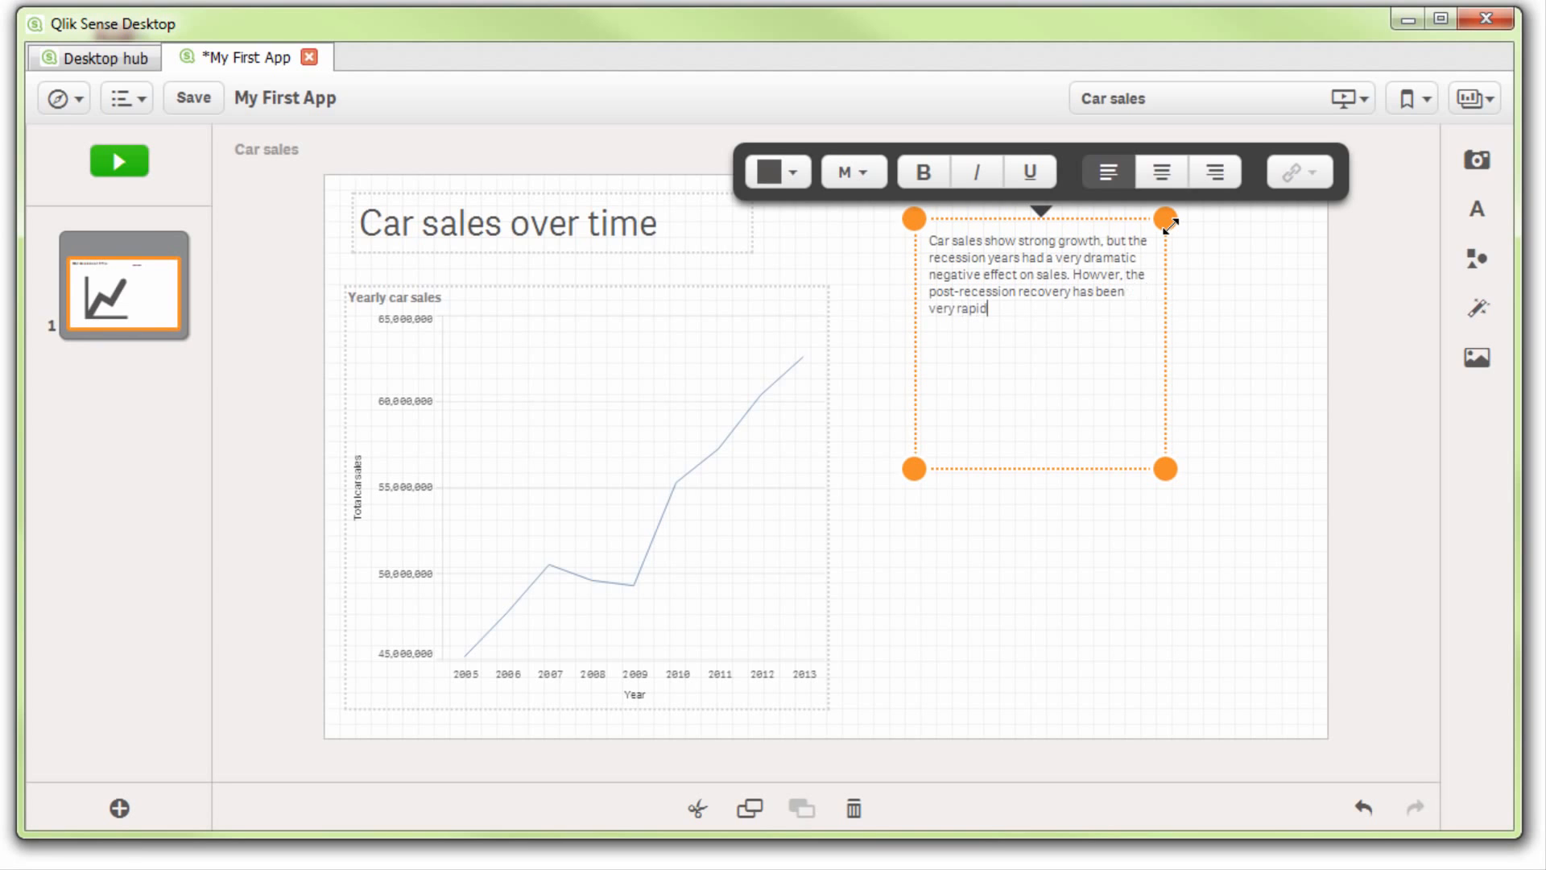
type(".")
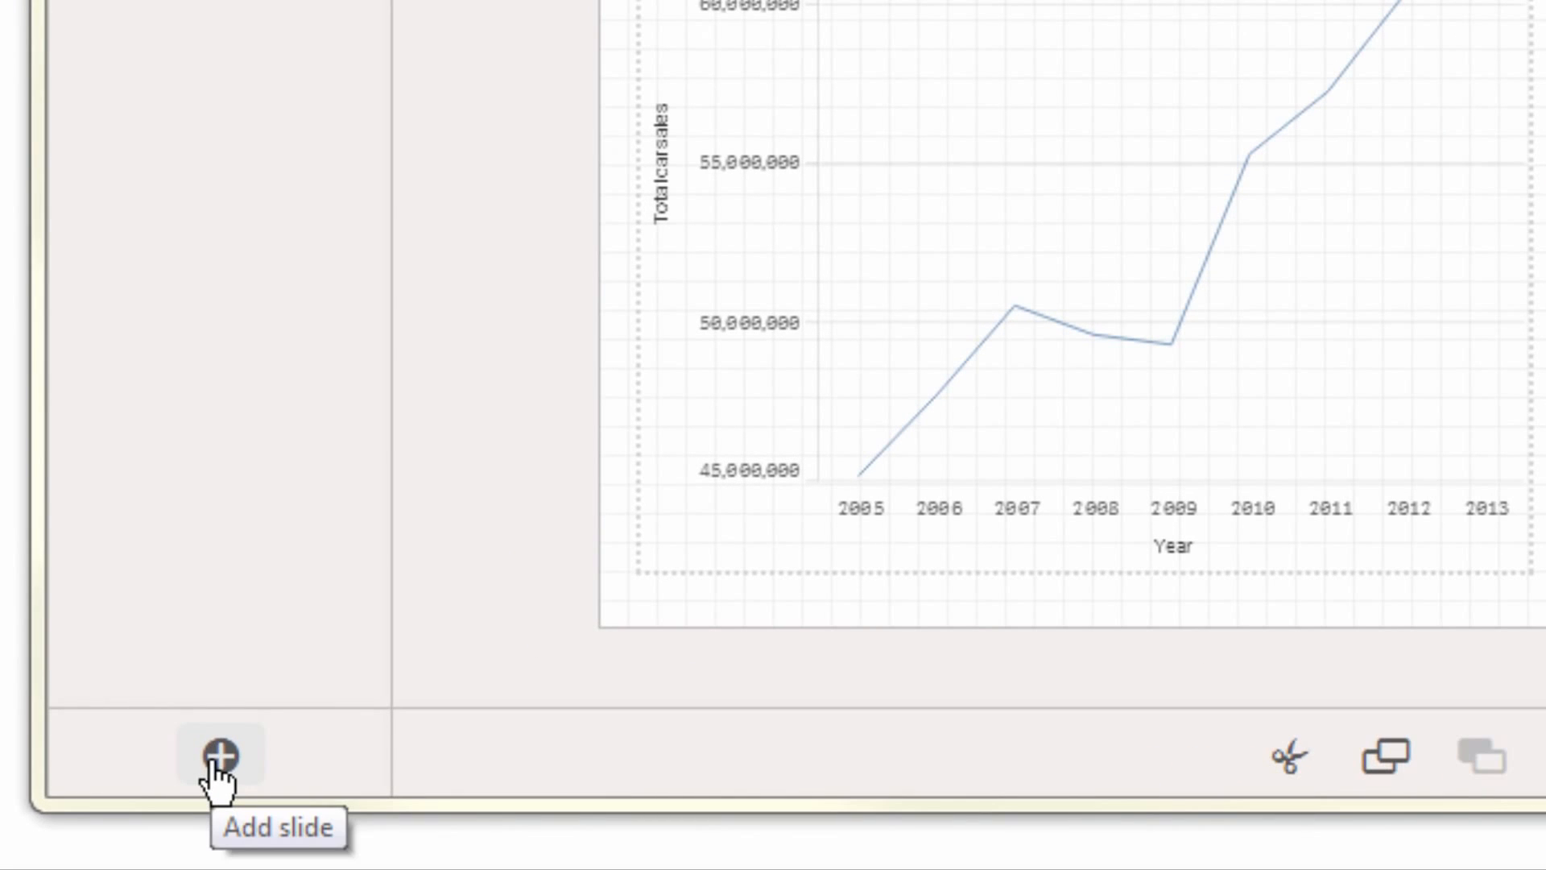
- Add a blank second slide with the Car sales by country snapshot and a reduced Car sales by region snapshot on the right
left_click(216, 761)
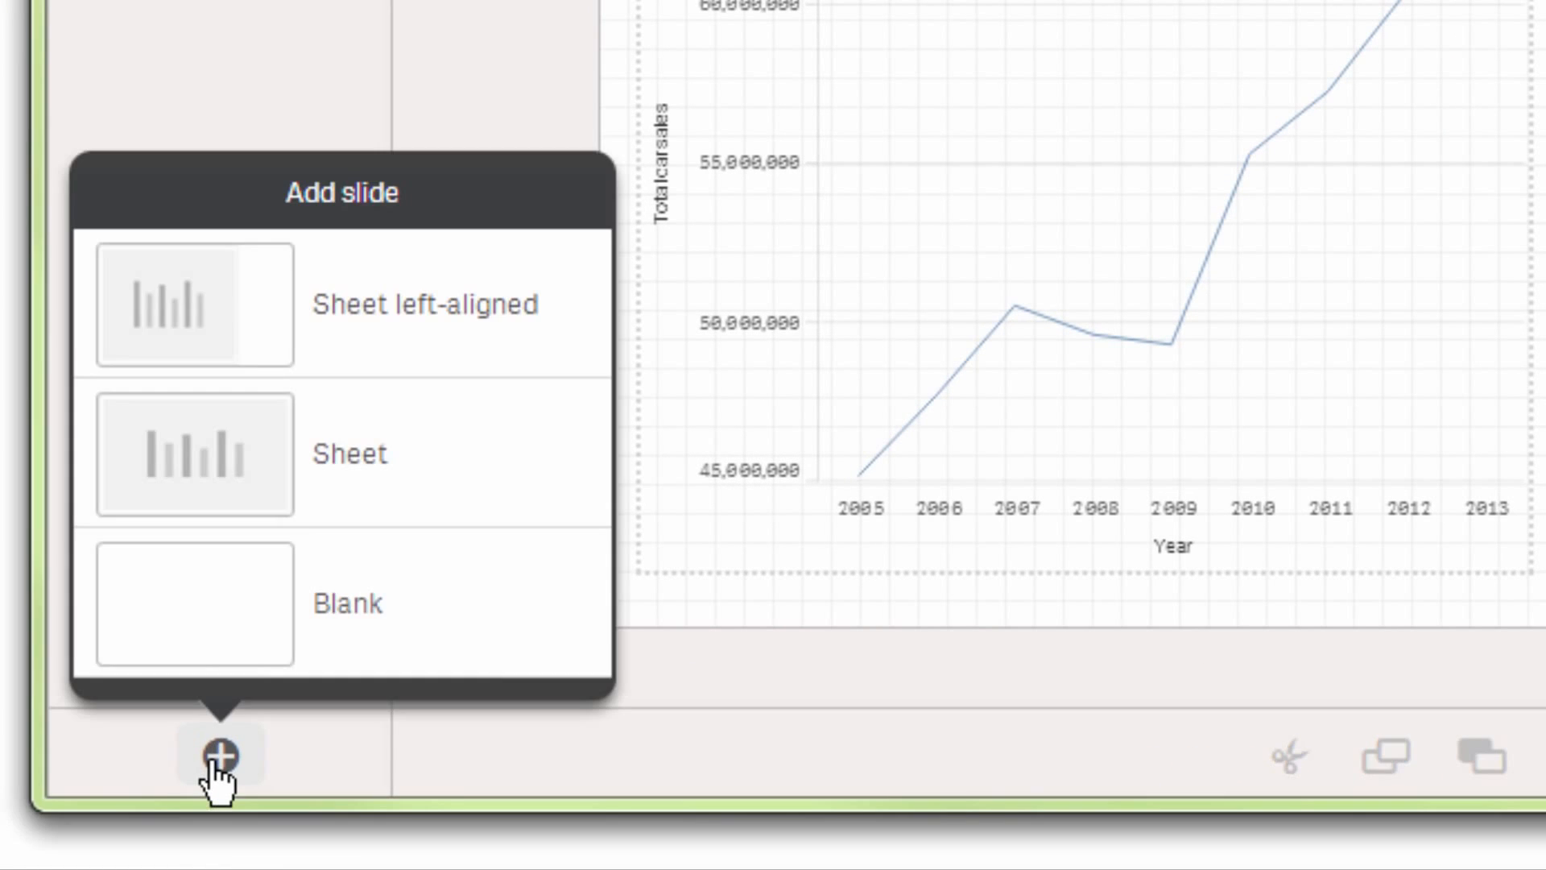
left_click(228, 633)
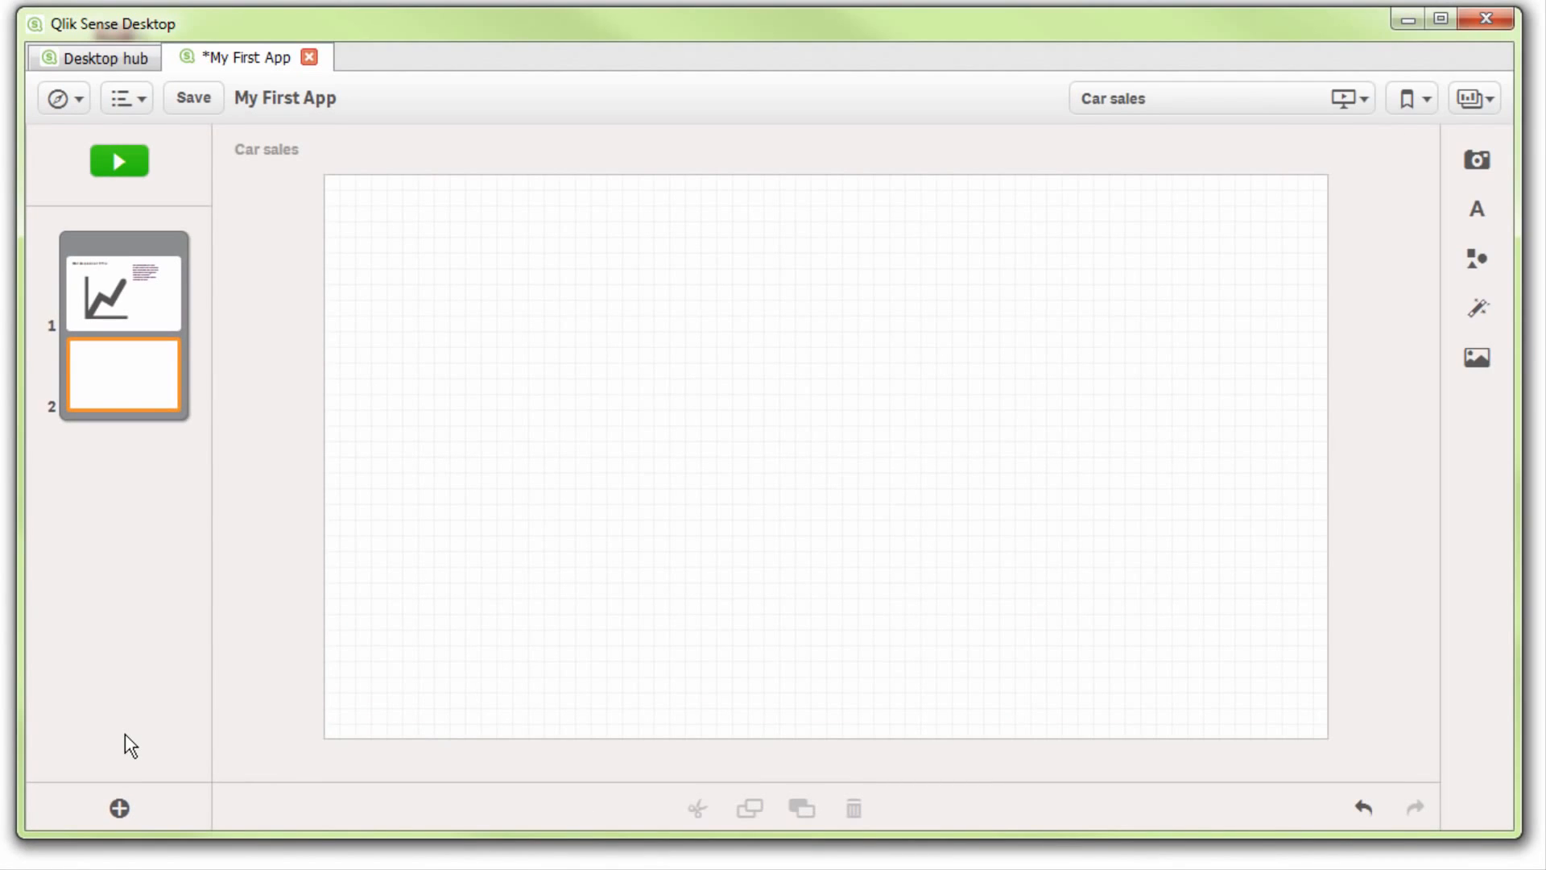
left_click(1482, 164)
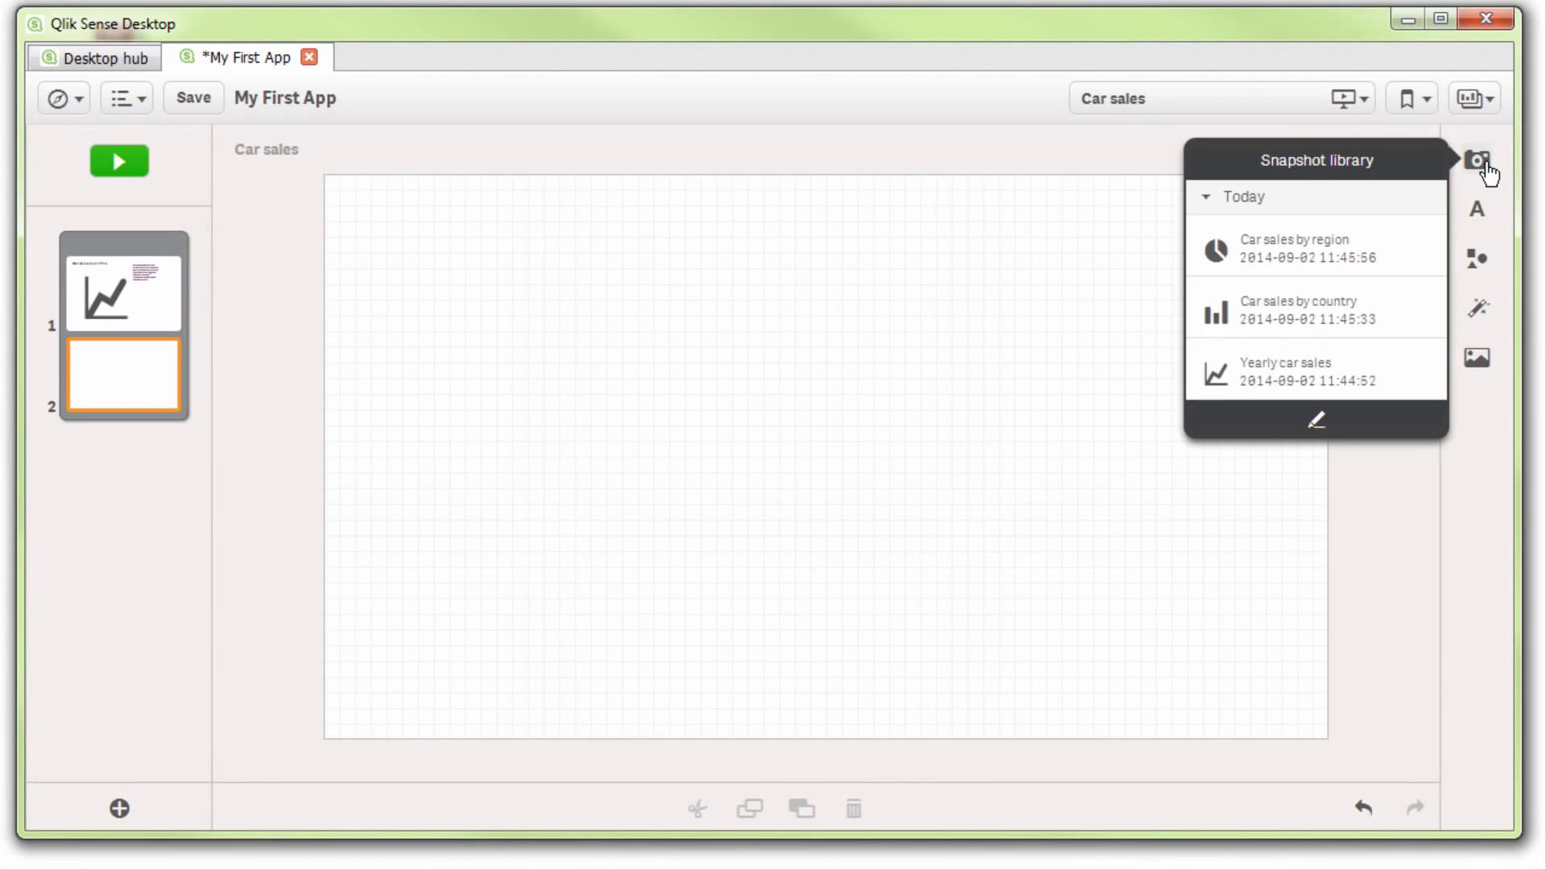
left_click_drag(1311, 255, 850, 452)
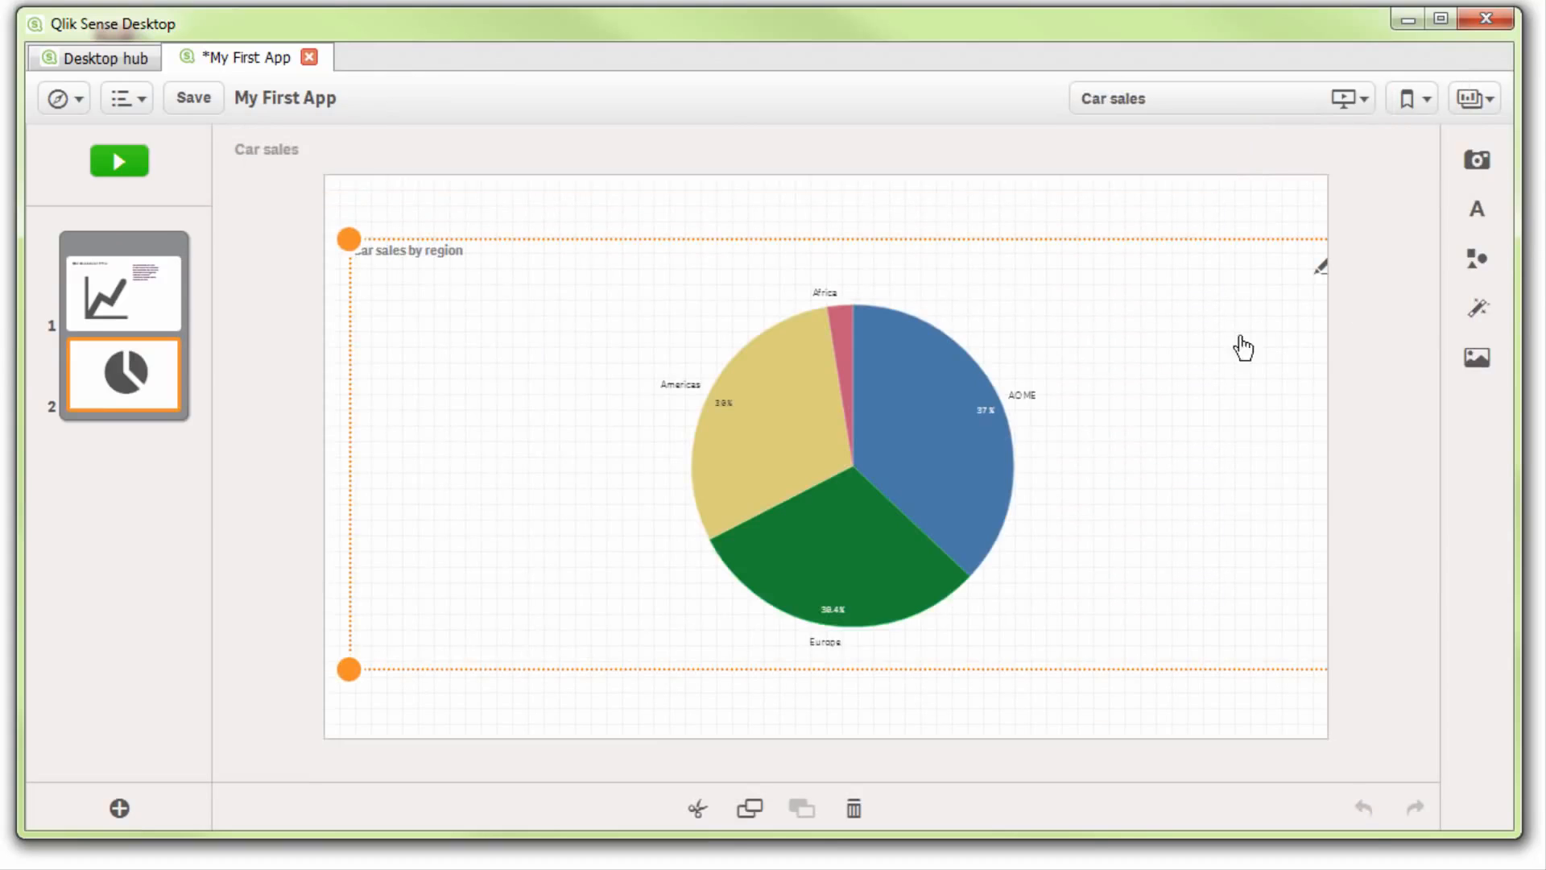
left_click(1480, 215)
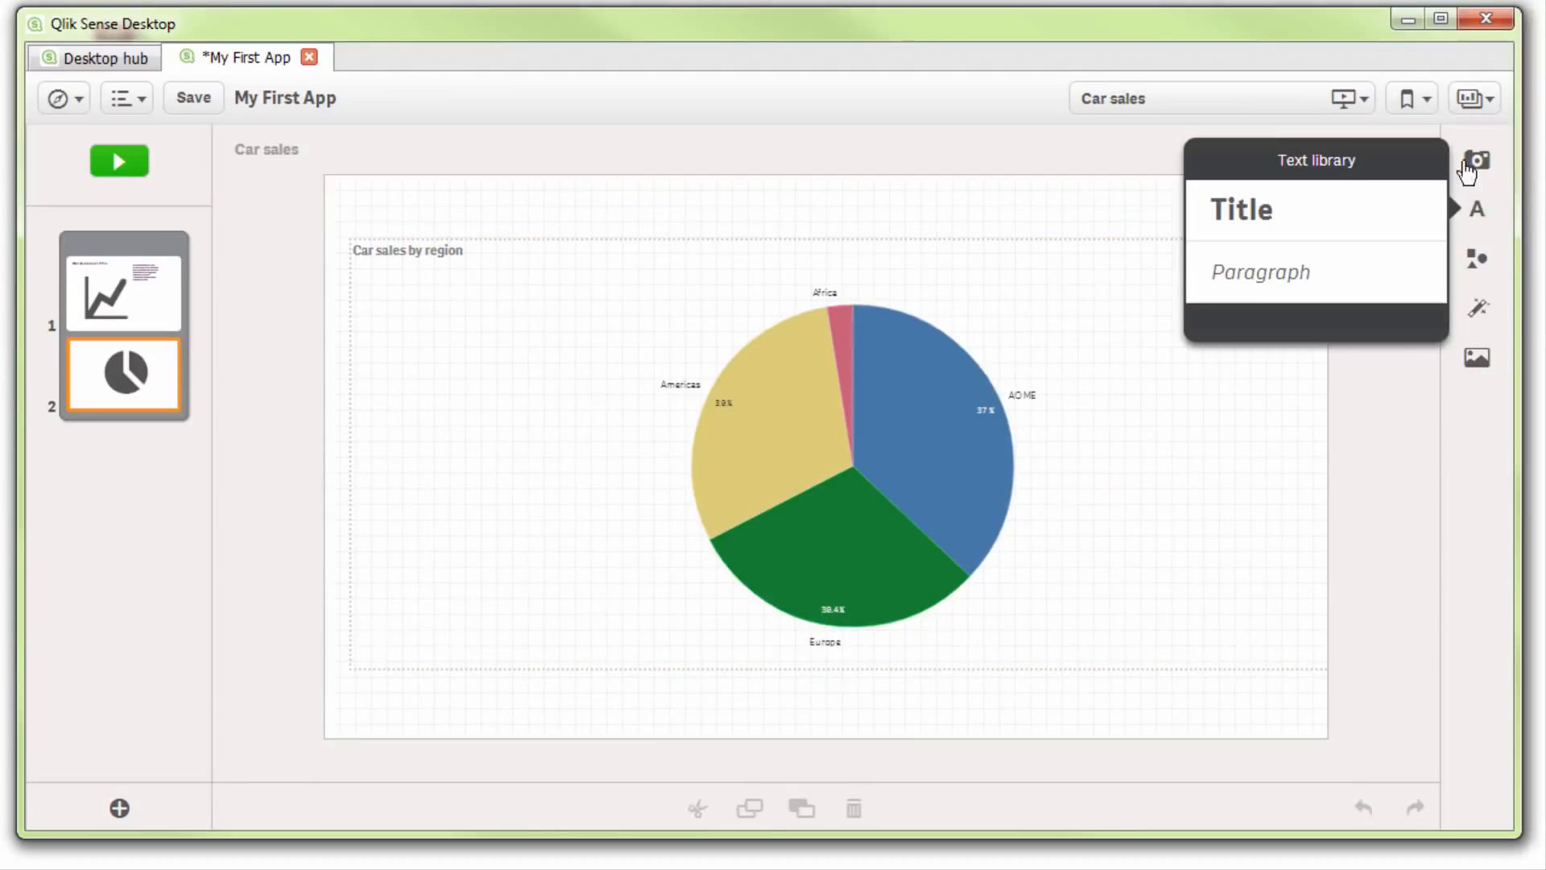
left_click(1473, 167)
left_click_drag(1339, 304, 899, 430)
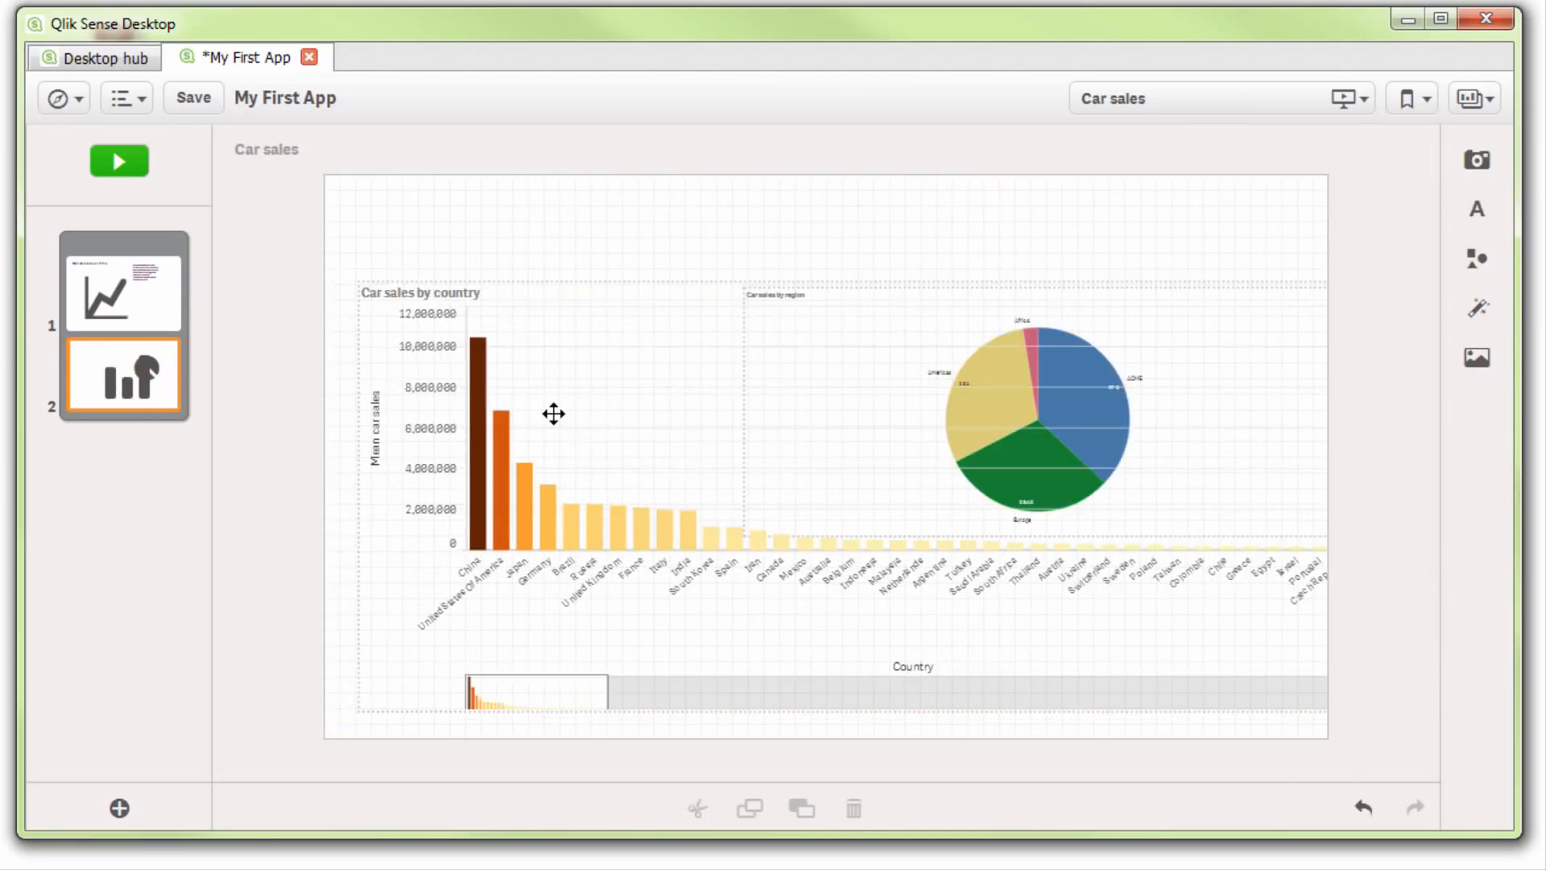
- Add the title "Where are cars sold?" at the upper left of the second slide
left_click(1477, 208)
left_click_drag(1204, 239, 500, 241)
double_click(506, 232)
type("Where are cars s")
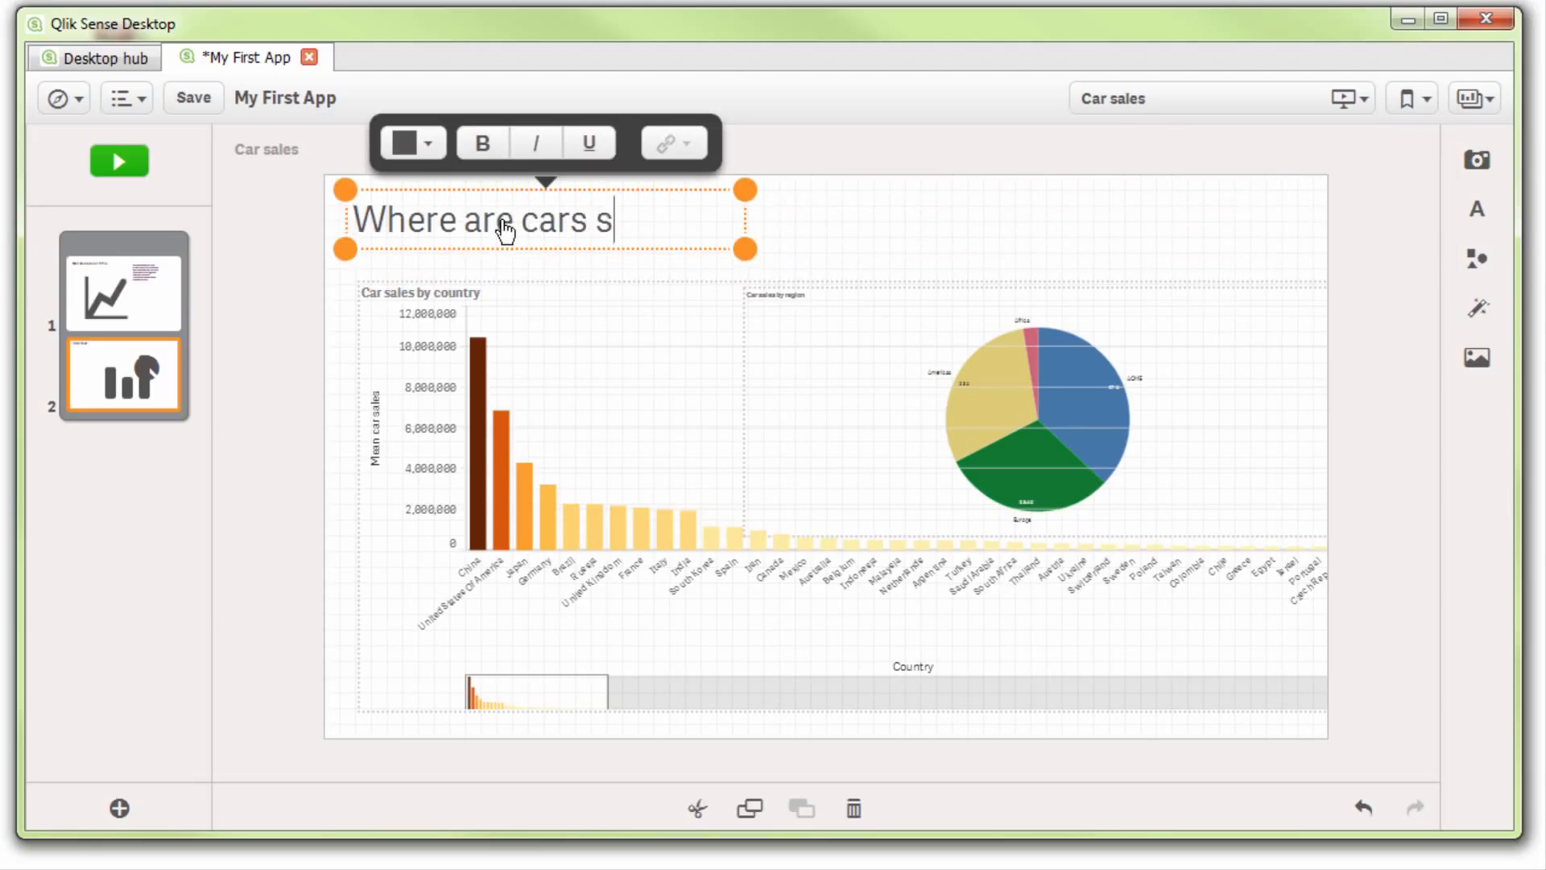
type("old?")
left_click(895, 205)
- Add the paragraph "China is now the world's largest car sales market.", shrink its box and place it over the bar chart
left_click(1477, 208)
left_click_drag(1205, 290, 886, 306)
double_click(894, 214)
type("China is now the ")
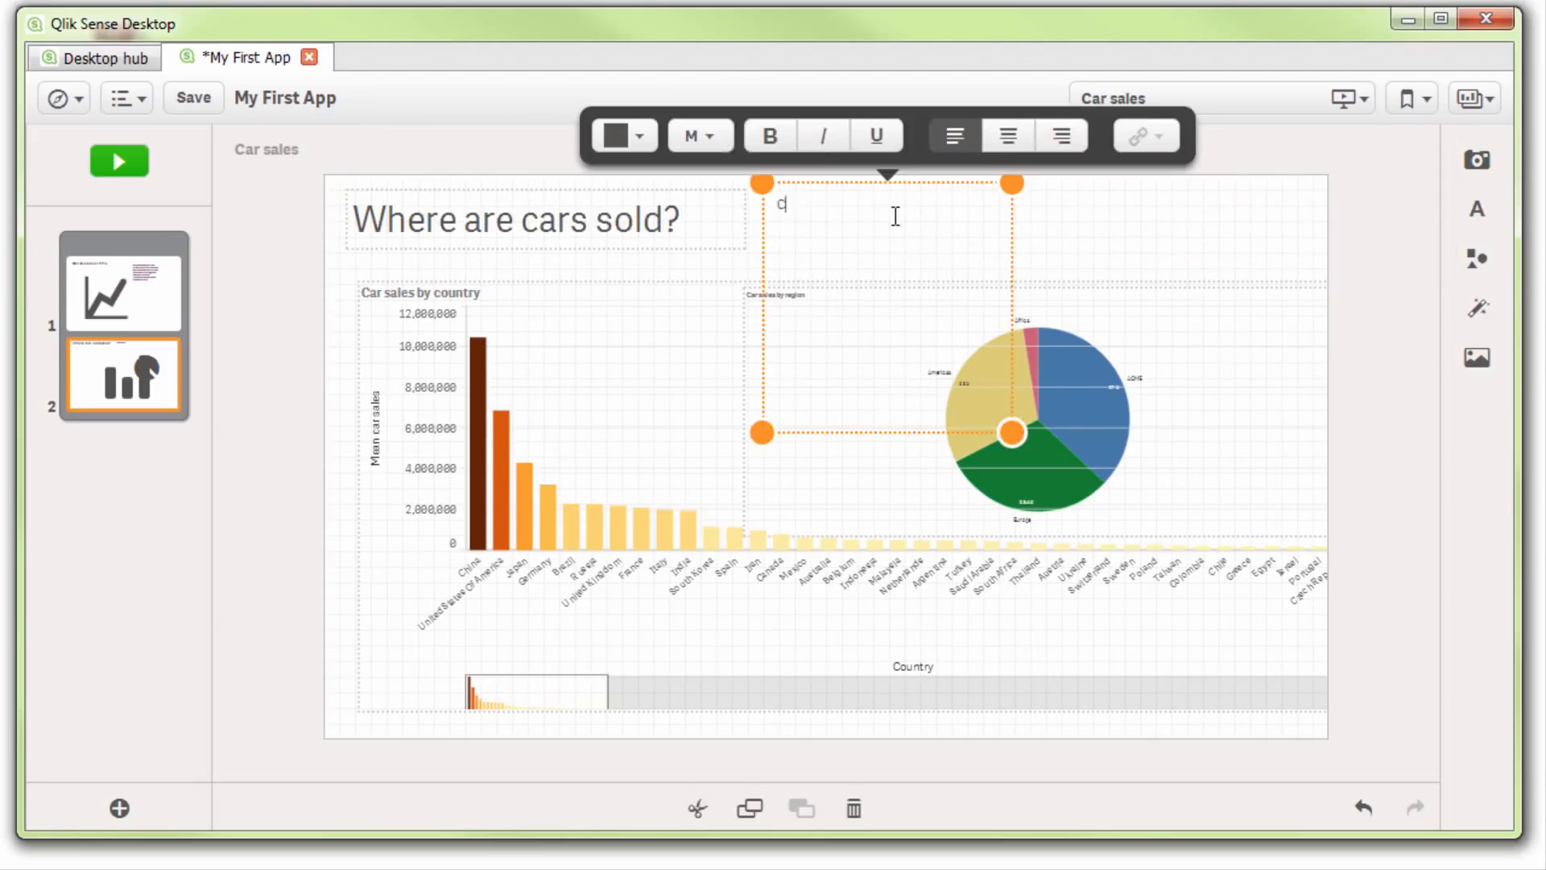
type("world's largest car sales market.")
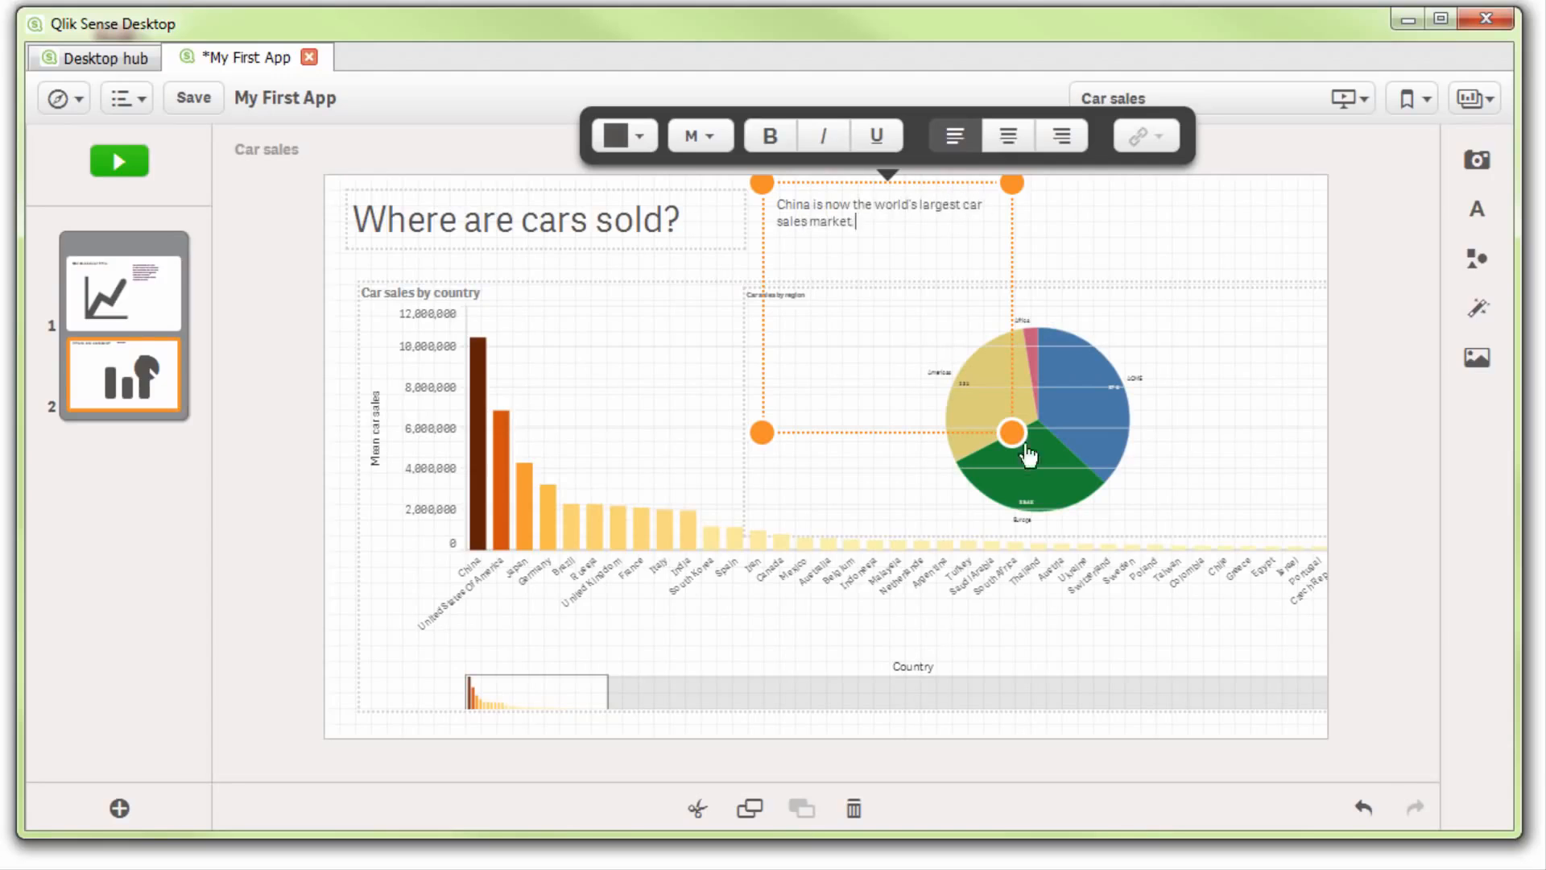
left_click_drag(1019, 441, 989, 273)
left_click_drag(886, 234, 643, 382)
- Add the paragraph "Africa has the lowest car sales by region - future growth opportunity?", shrink its box and place it beside the pie chart
left_click(1476, 210)
left_click_drag(1204, 290, 1064, 278)
double_click(888, 217)
type("A")
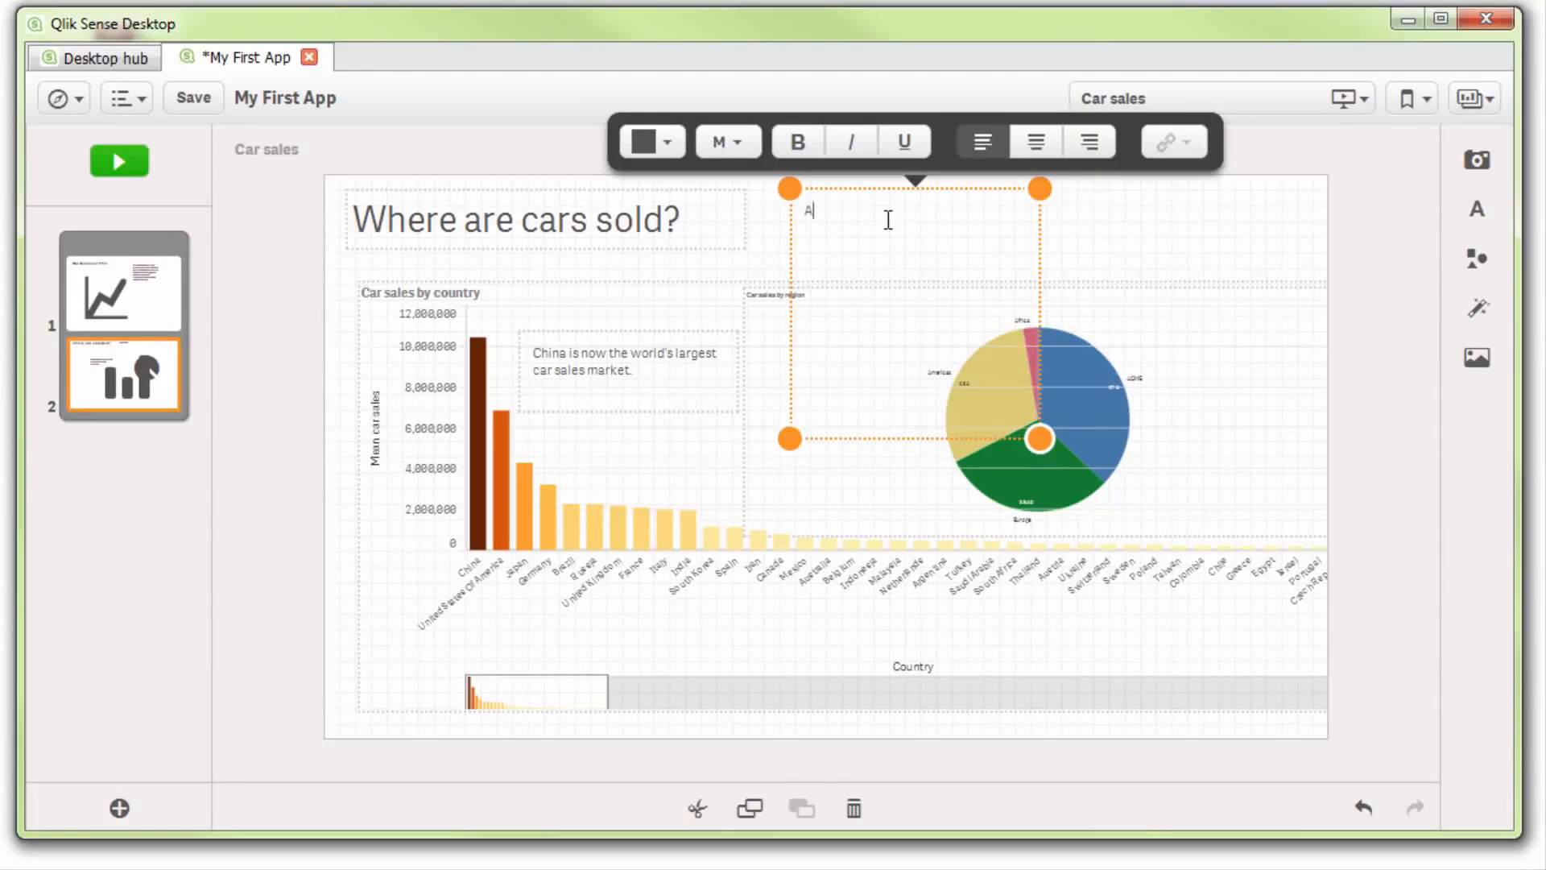
type("frica has the lowest car sales by region - future growth opportunity?")
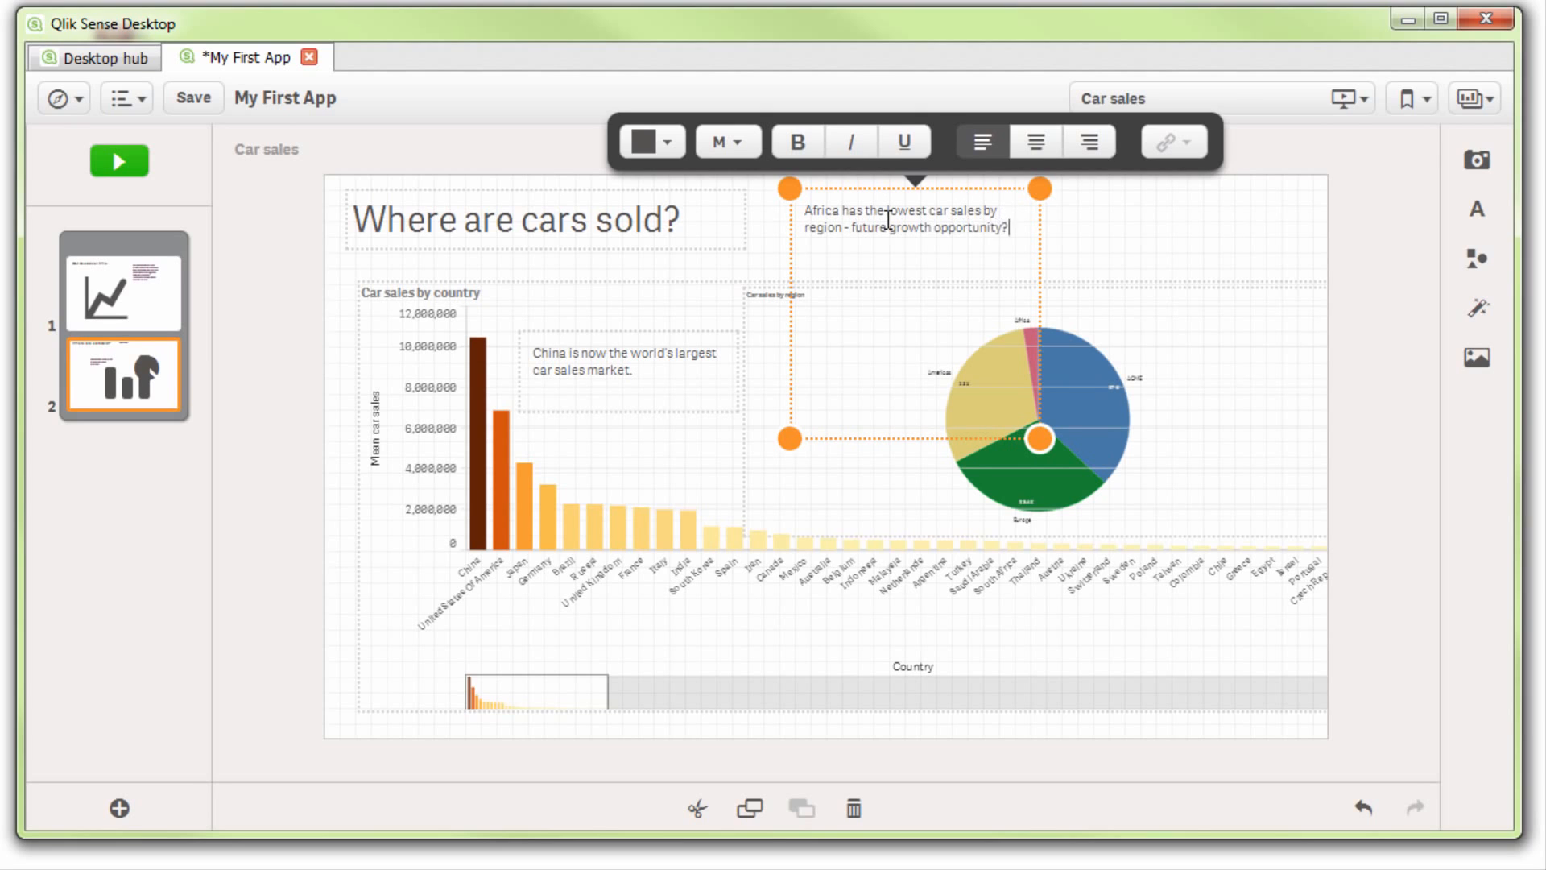
left_click_drag(790, 439, 853, 275)
left_click_drag(938, 210, 1200, 316)
left_click(1182, 223)
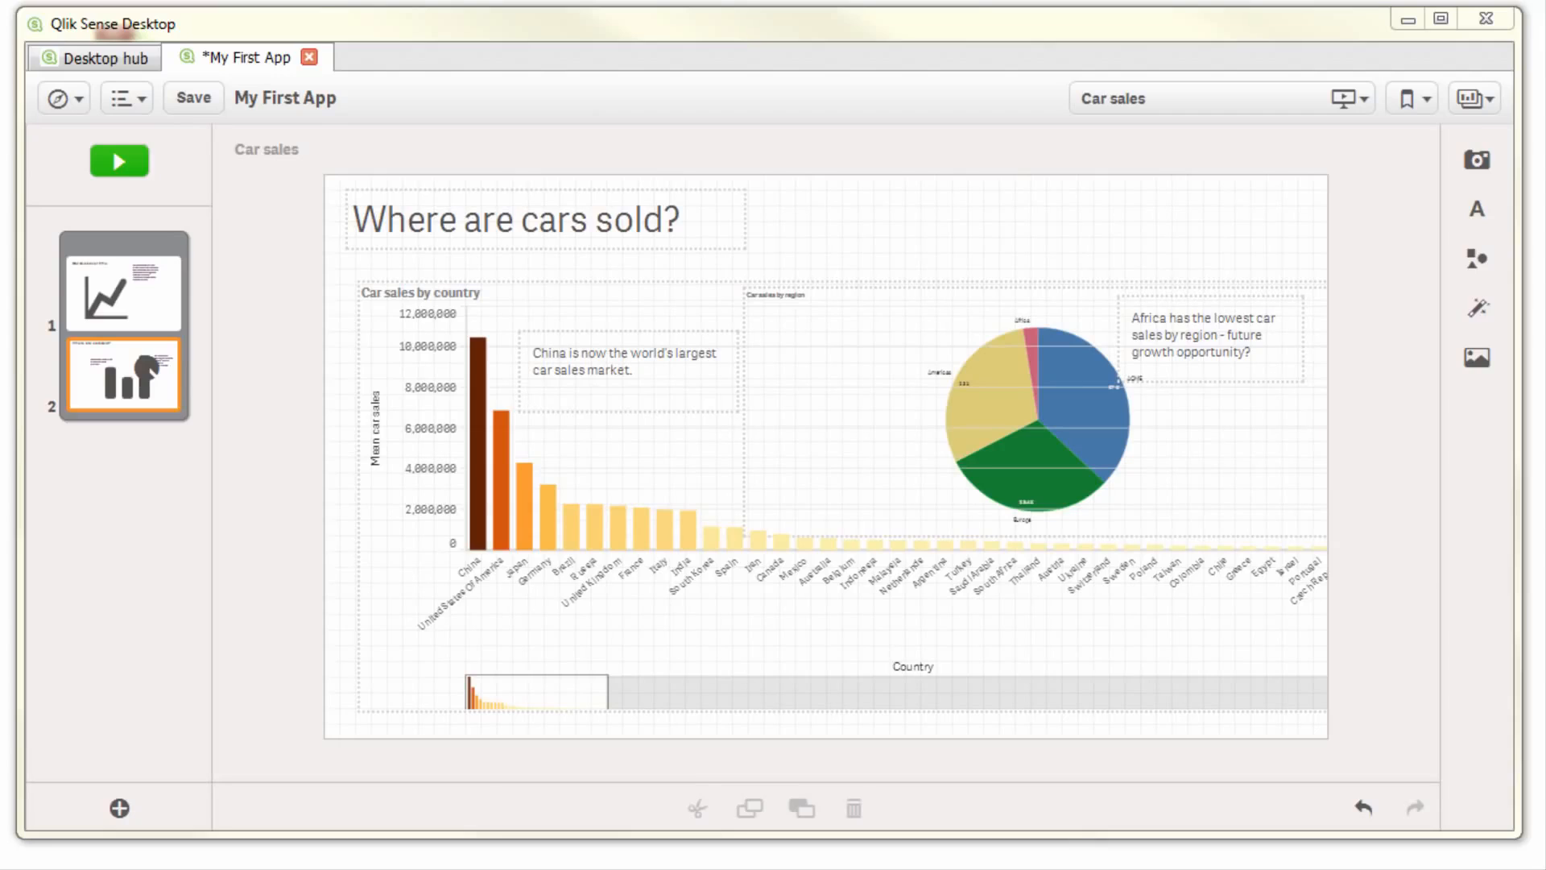
- Save the app, play the story through both slides, and close the playback on the first slide
left_click(207, 105)
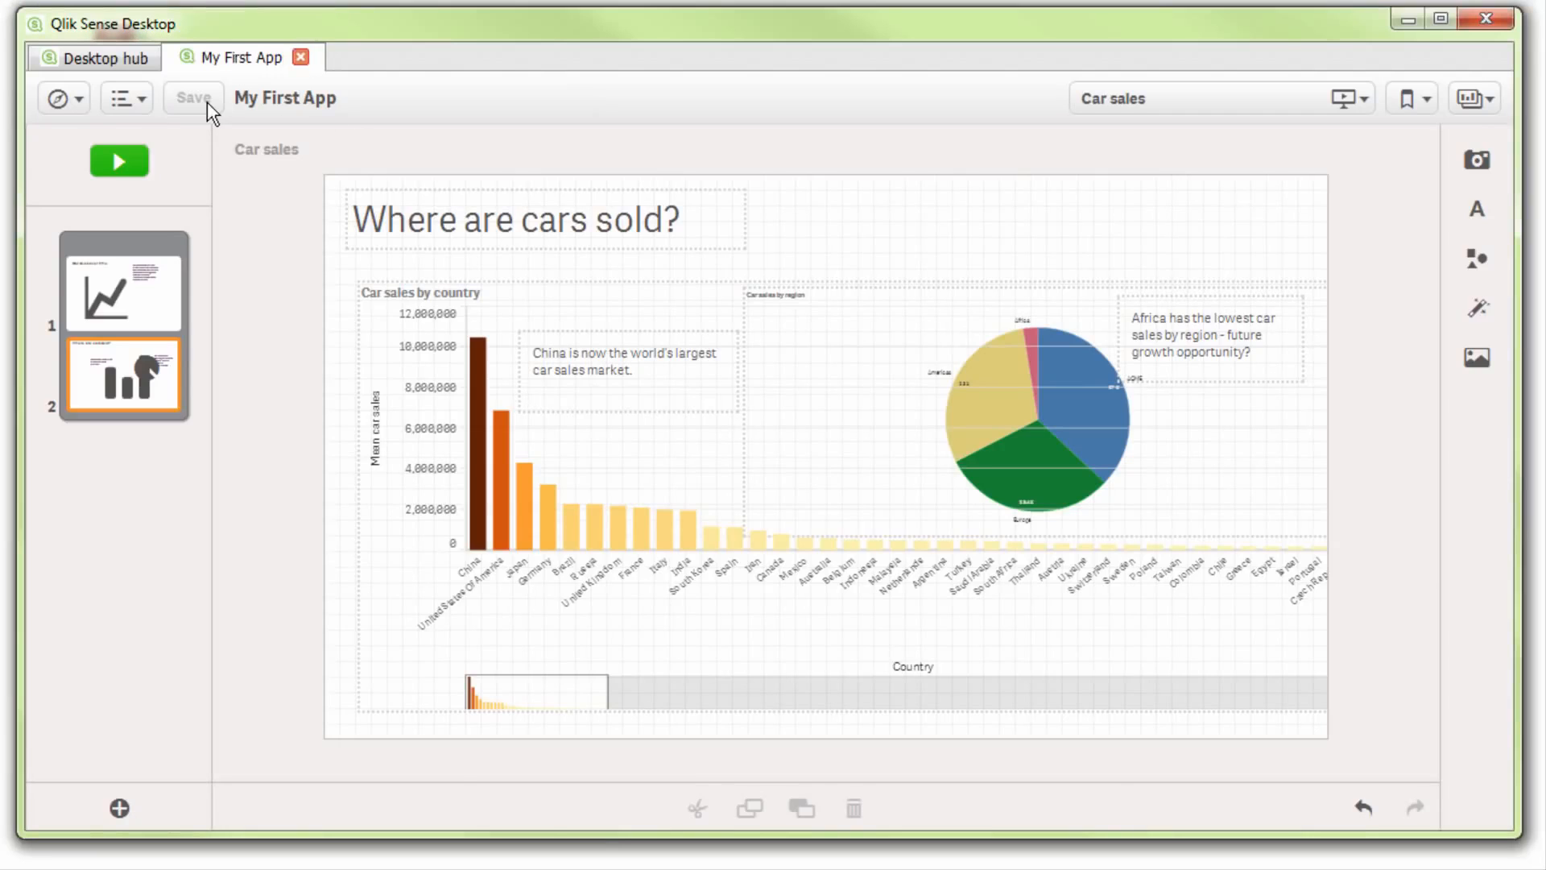
left_click(134, 175)
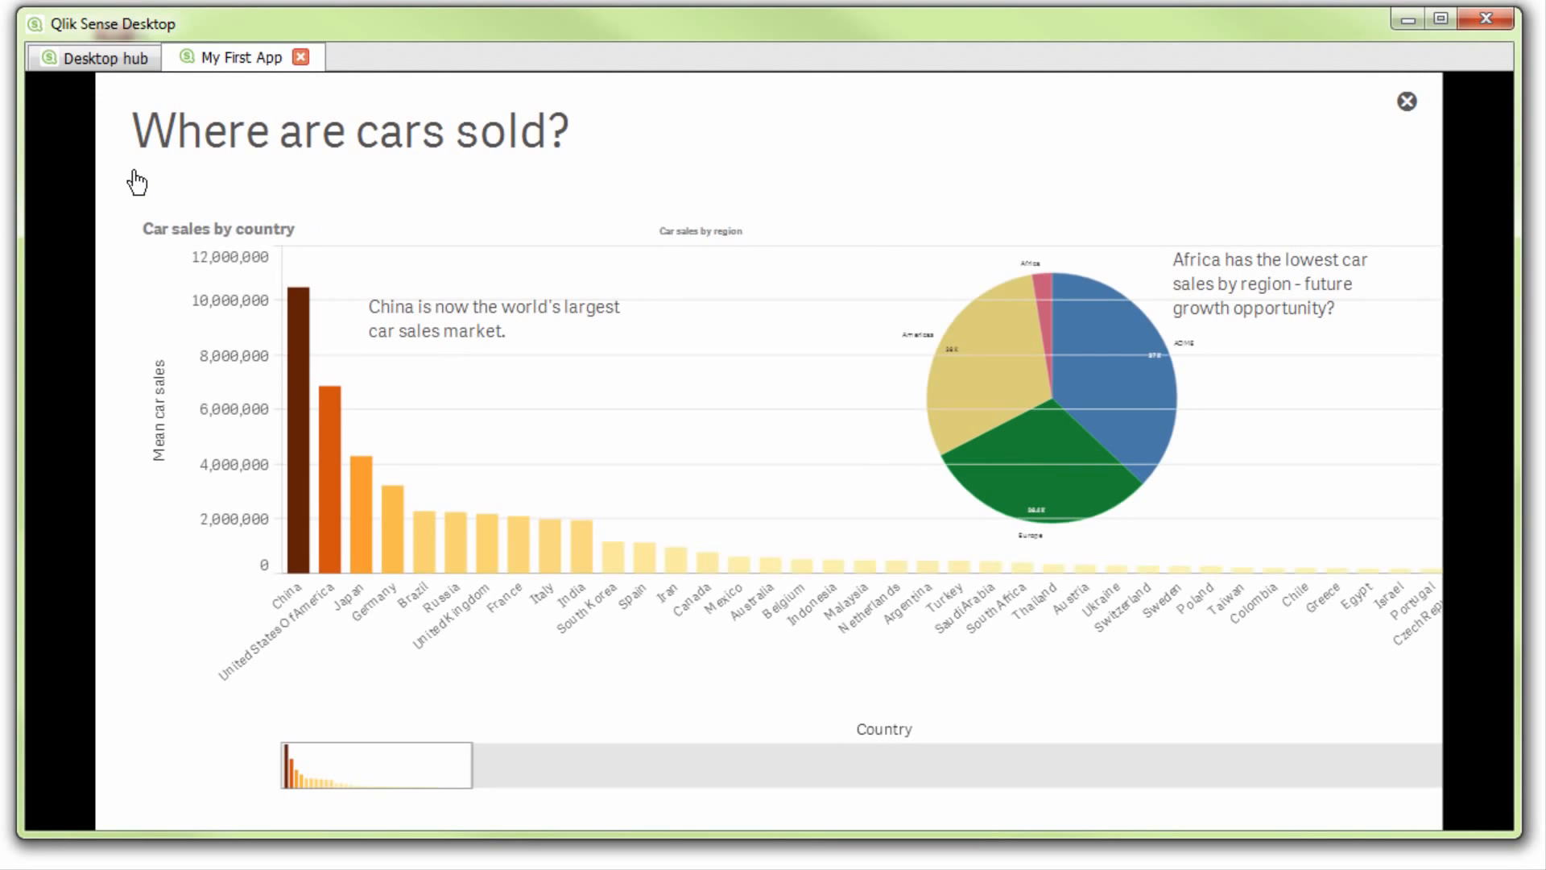
key("Right")
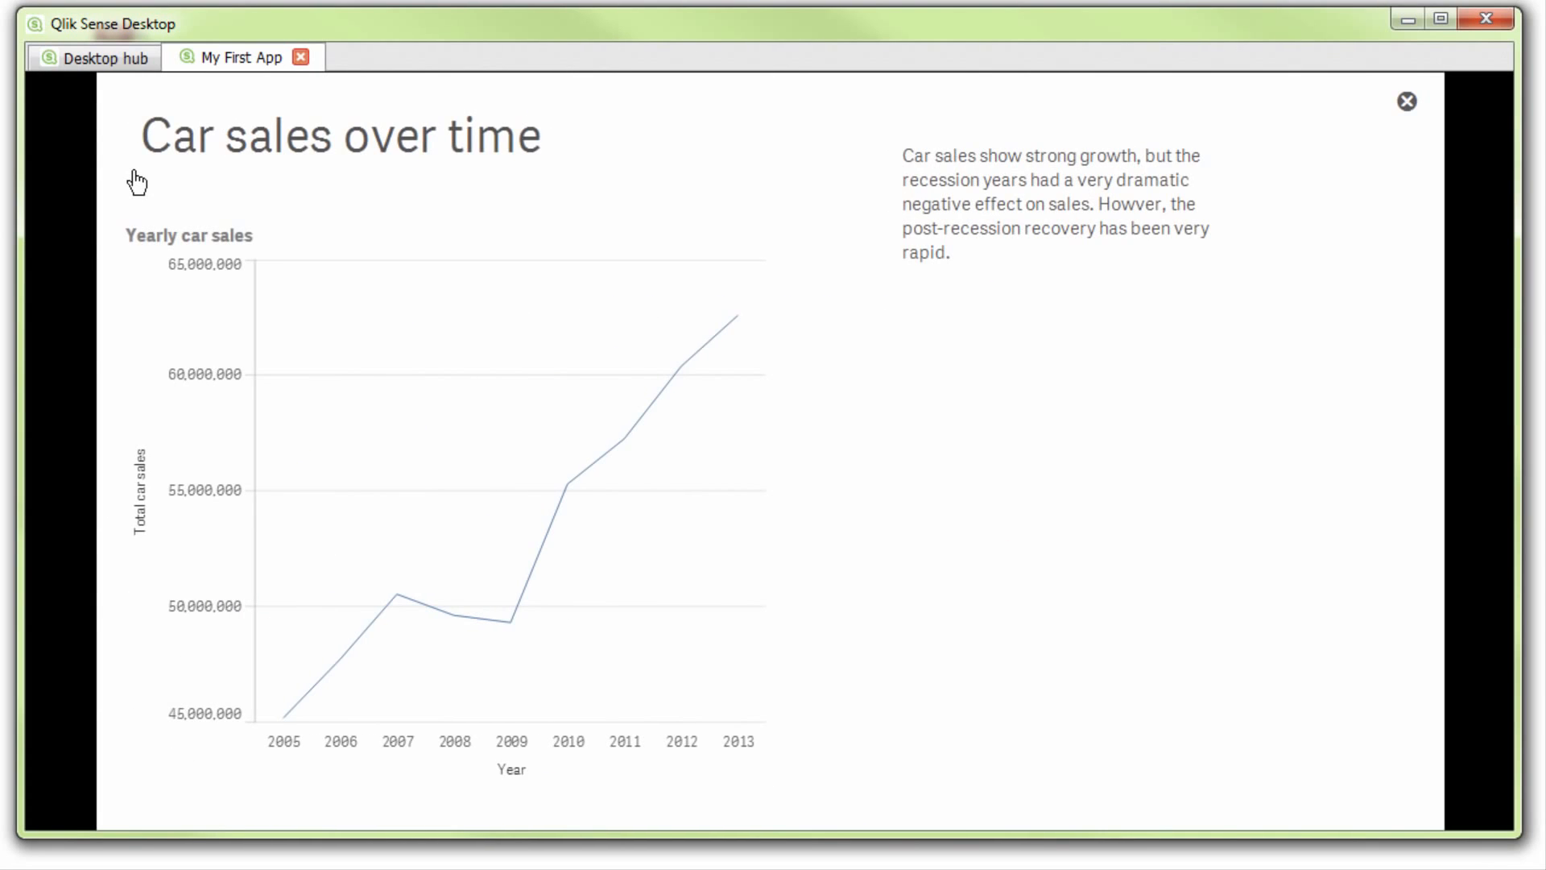
key("Right")
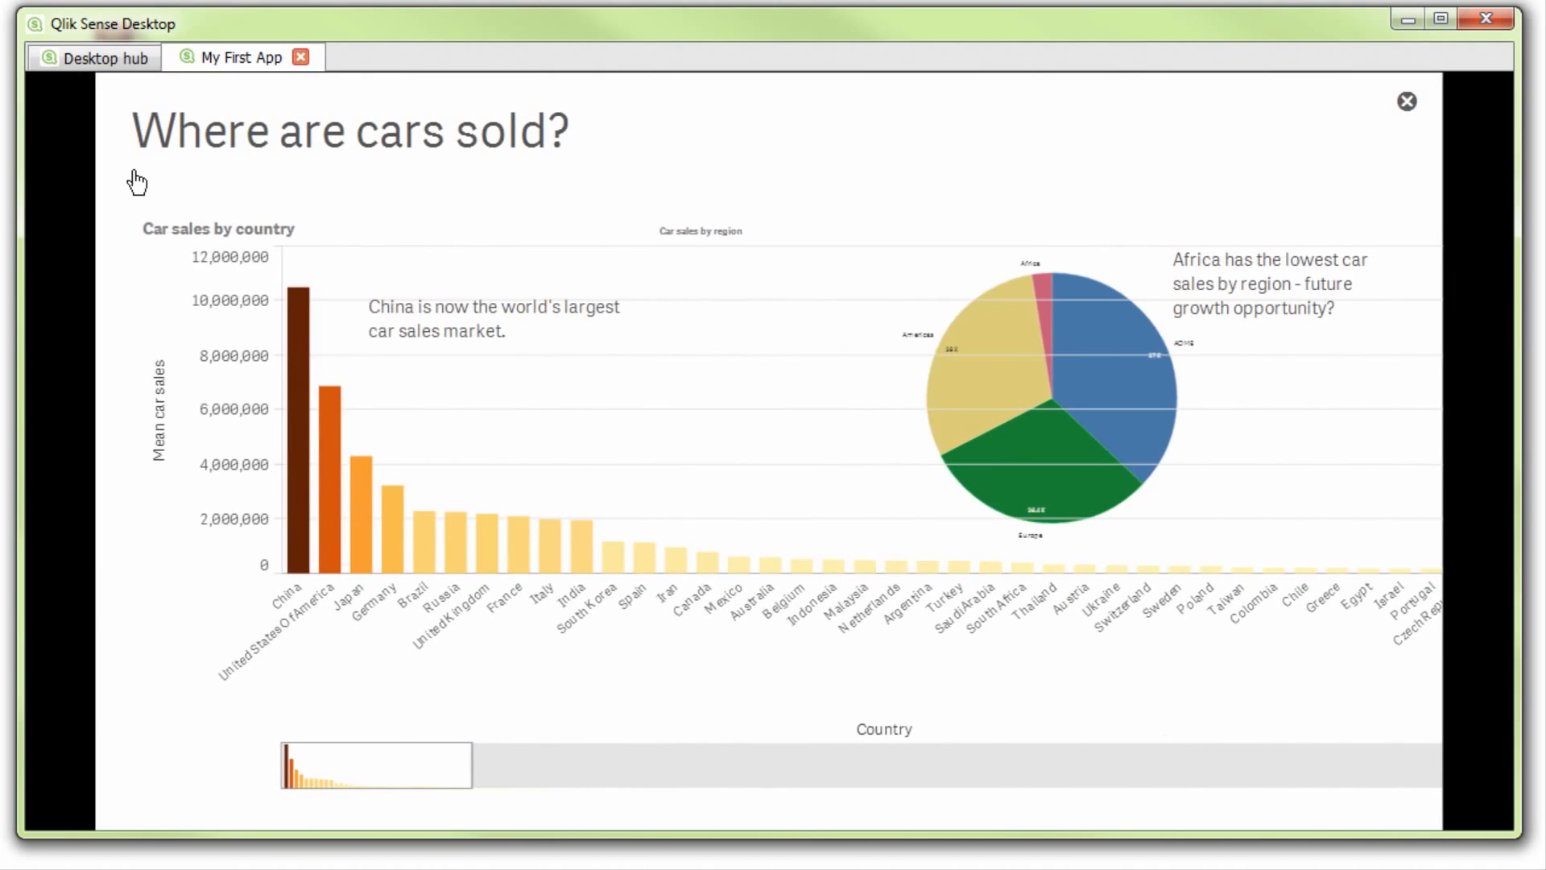
key("Left")
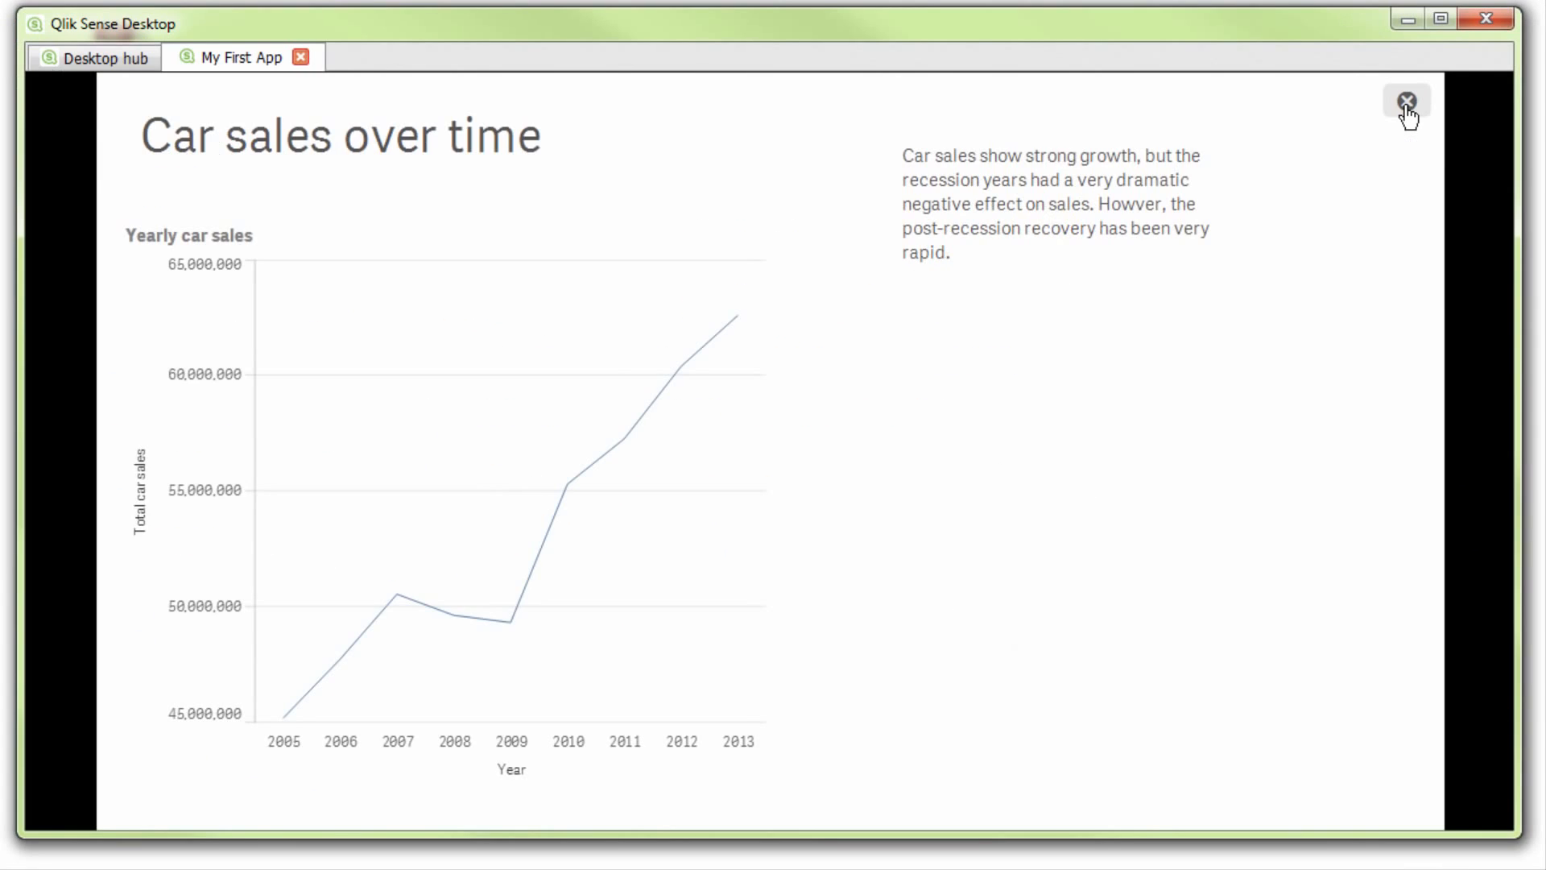
left_click(1407, 103)
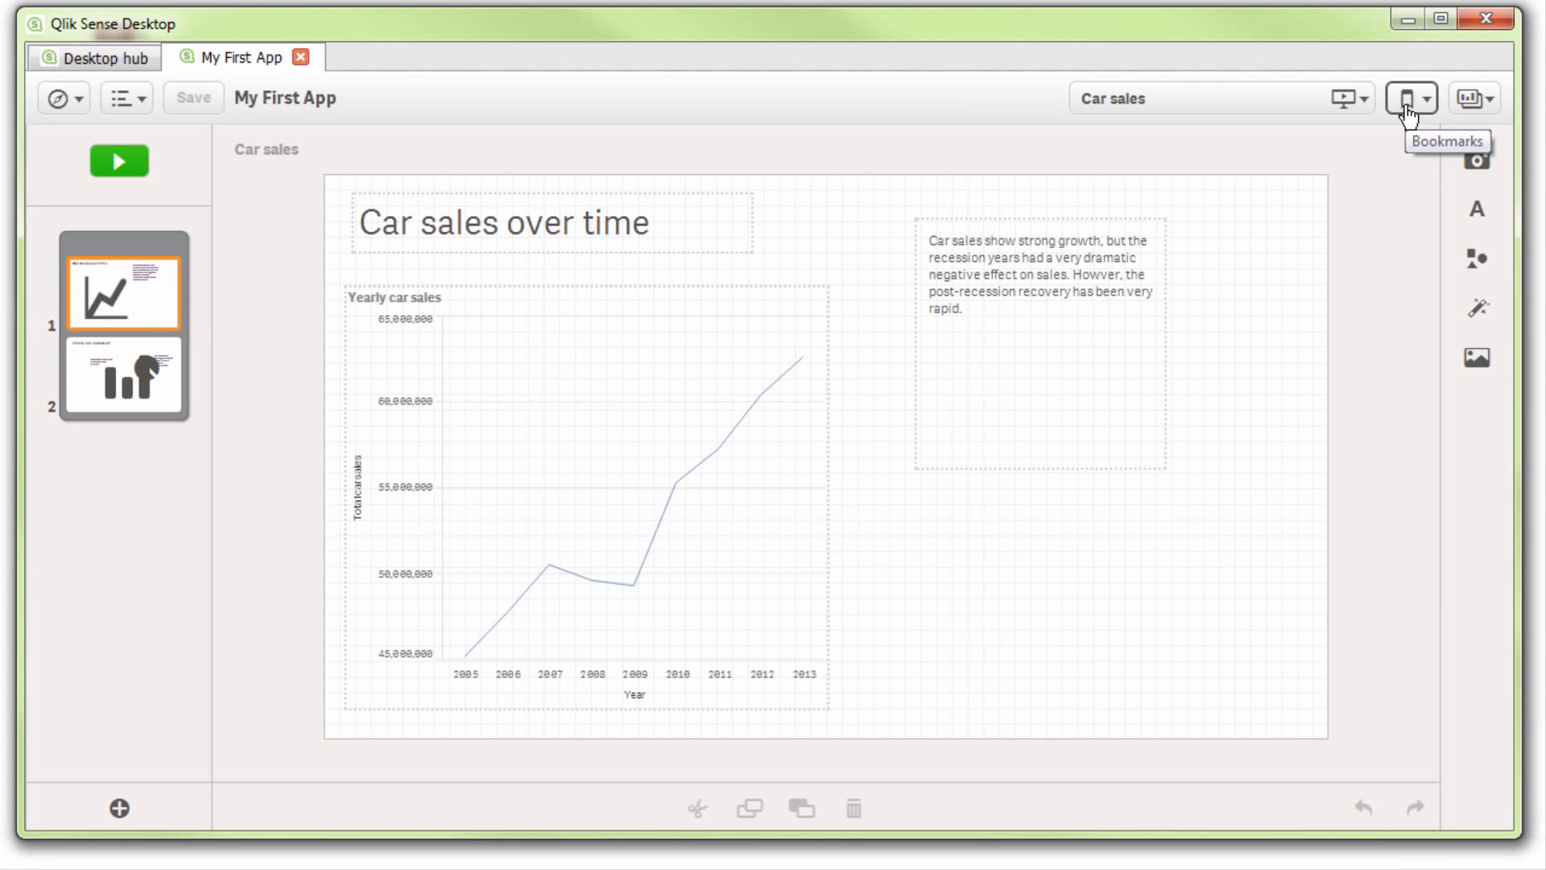
- Go to the source sheet of the Yearly car sales snapshot and select all countries except China in the Country filter
right_click(612, 442)
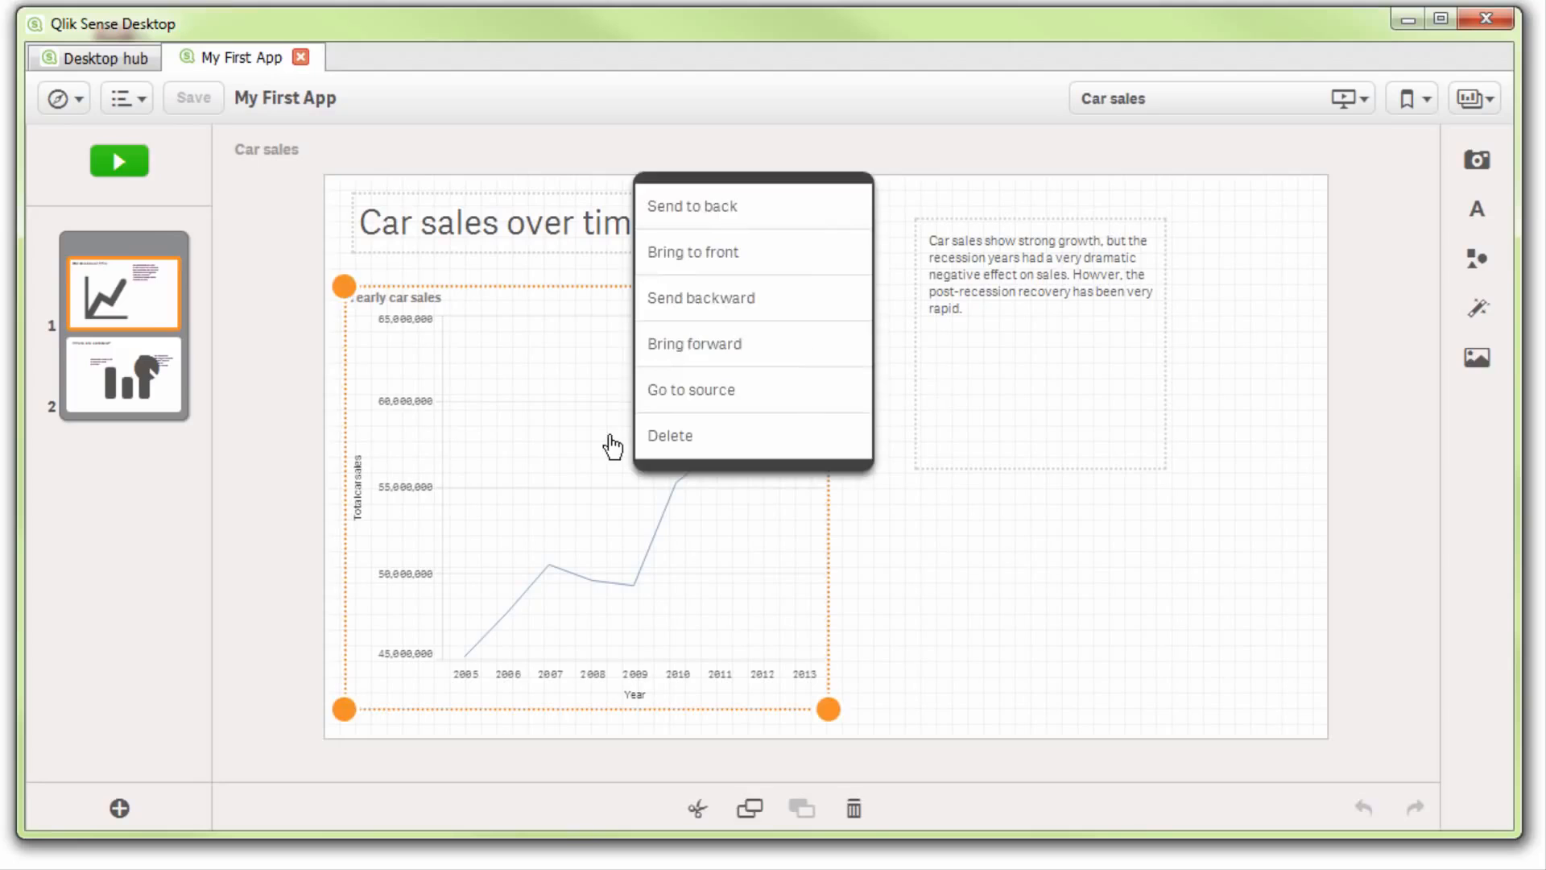
left_click(650, 400)
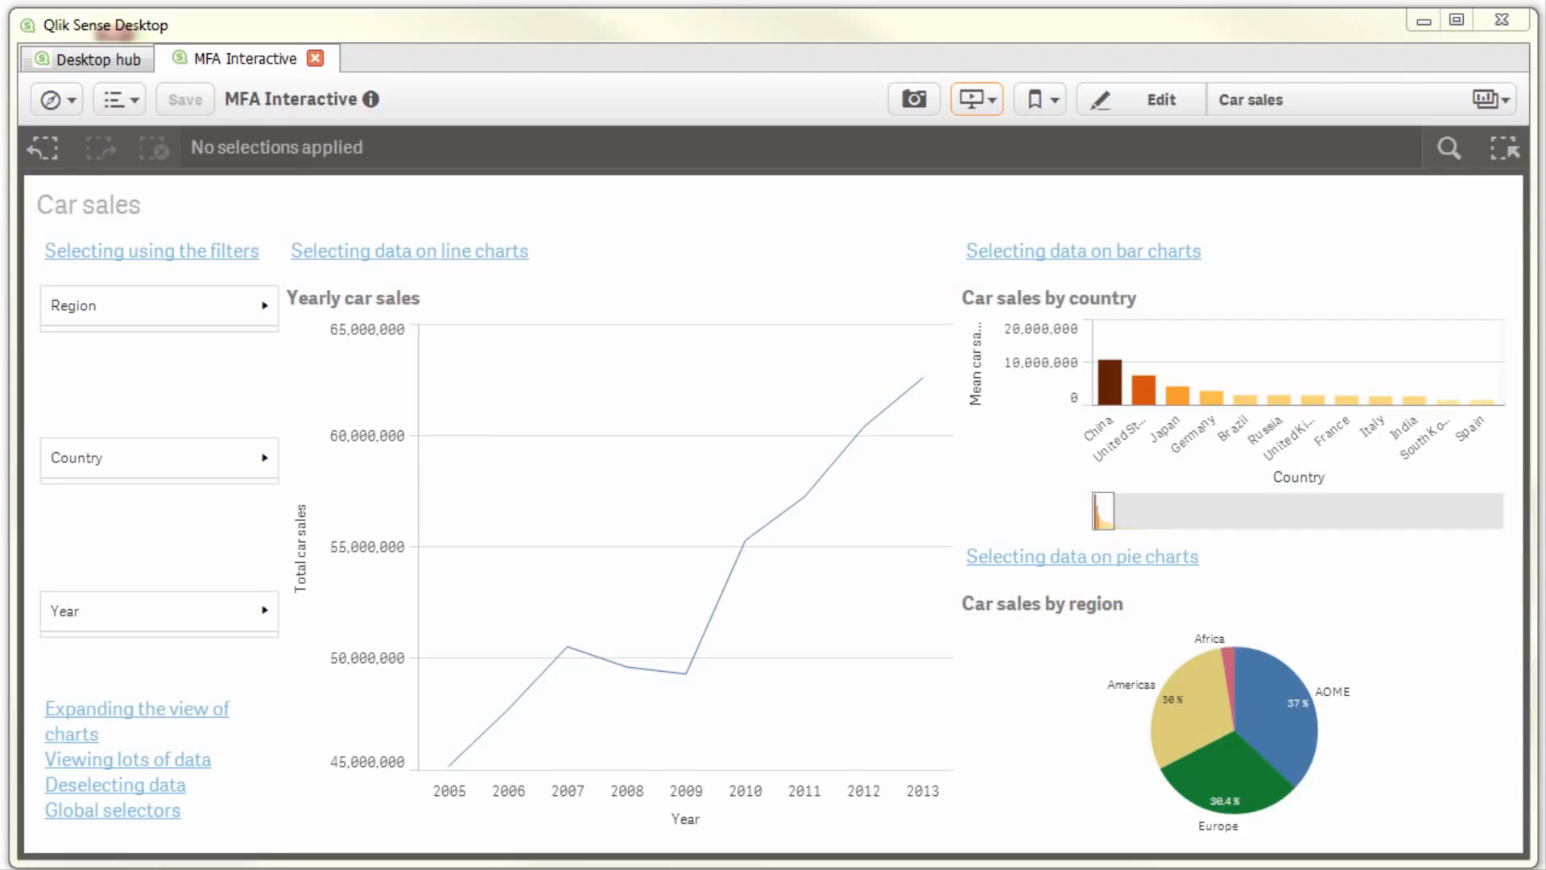
left_click(137, 473)
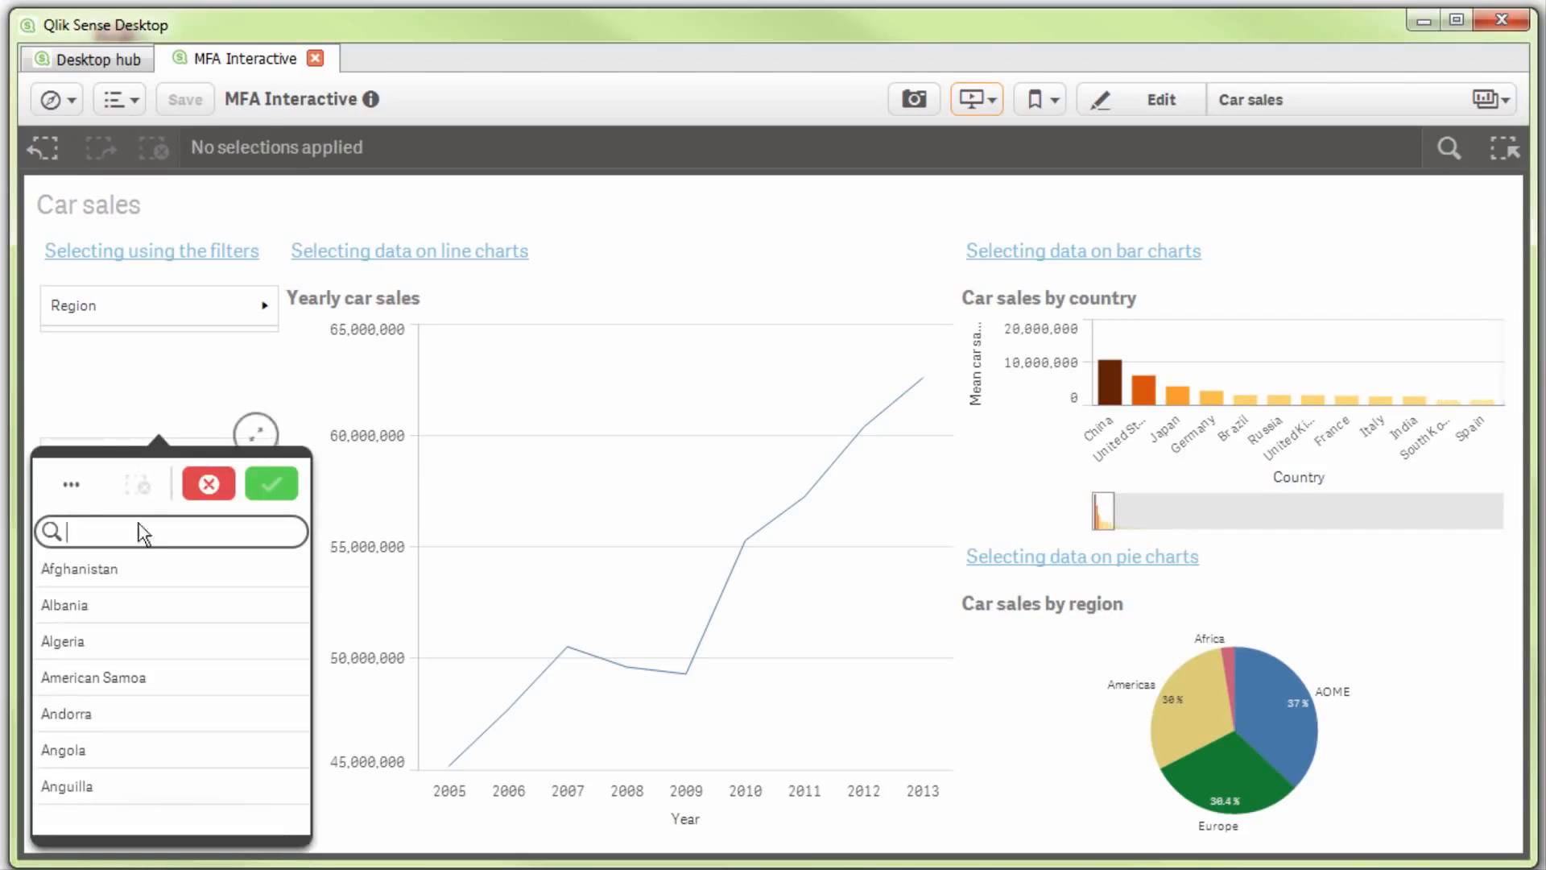
left_click(71, 484)
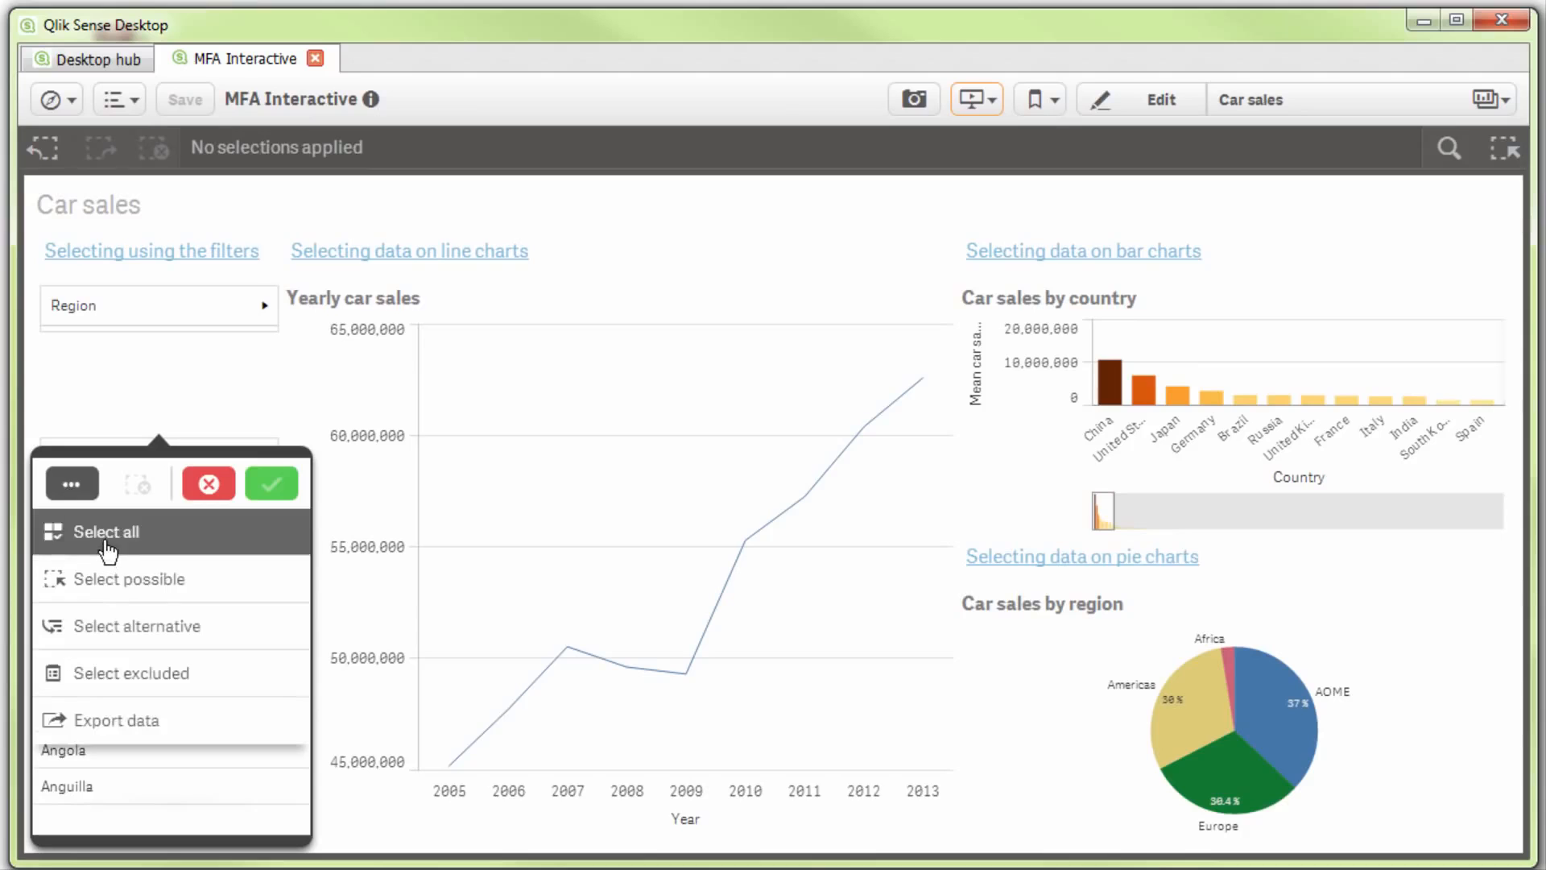
left_click(95, 533)
scroll(164, 620, "down", 9)
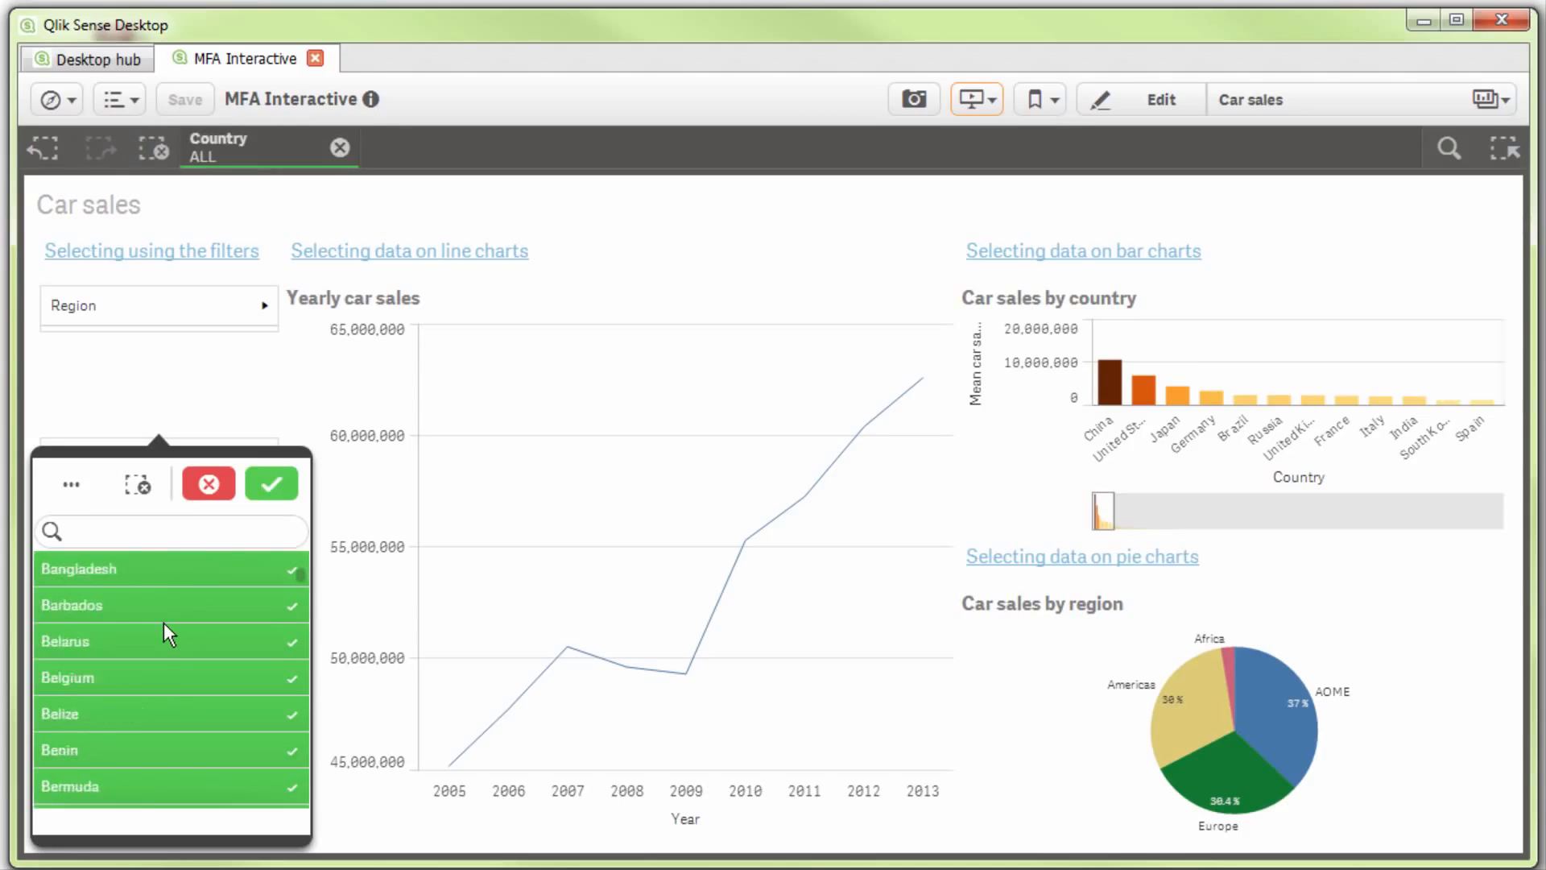
scroll(162, 622, "down", 3)
left_click(118, 785)
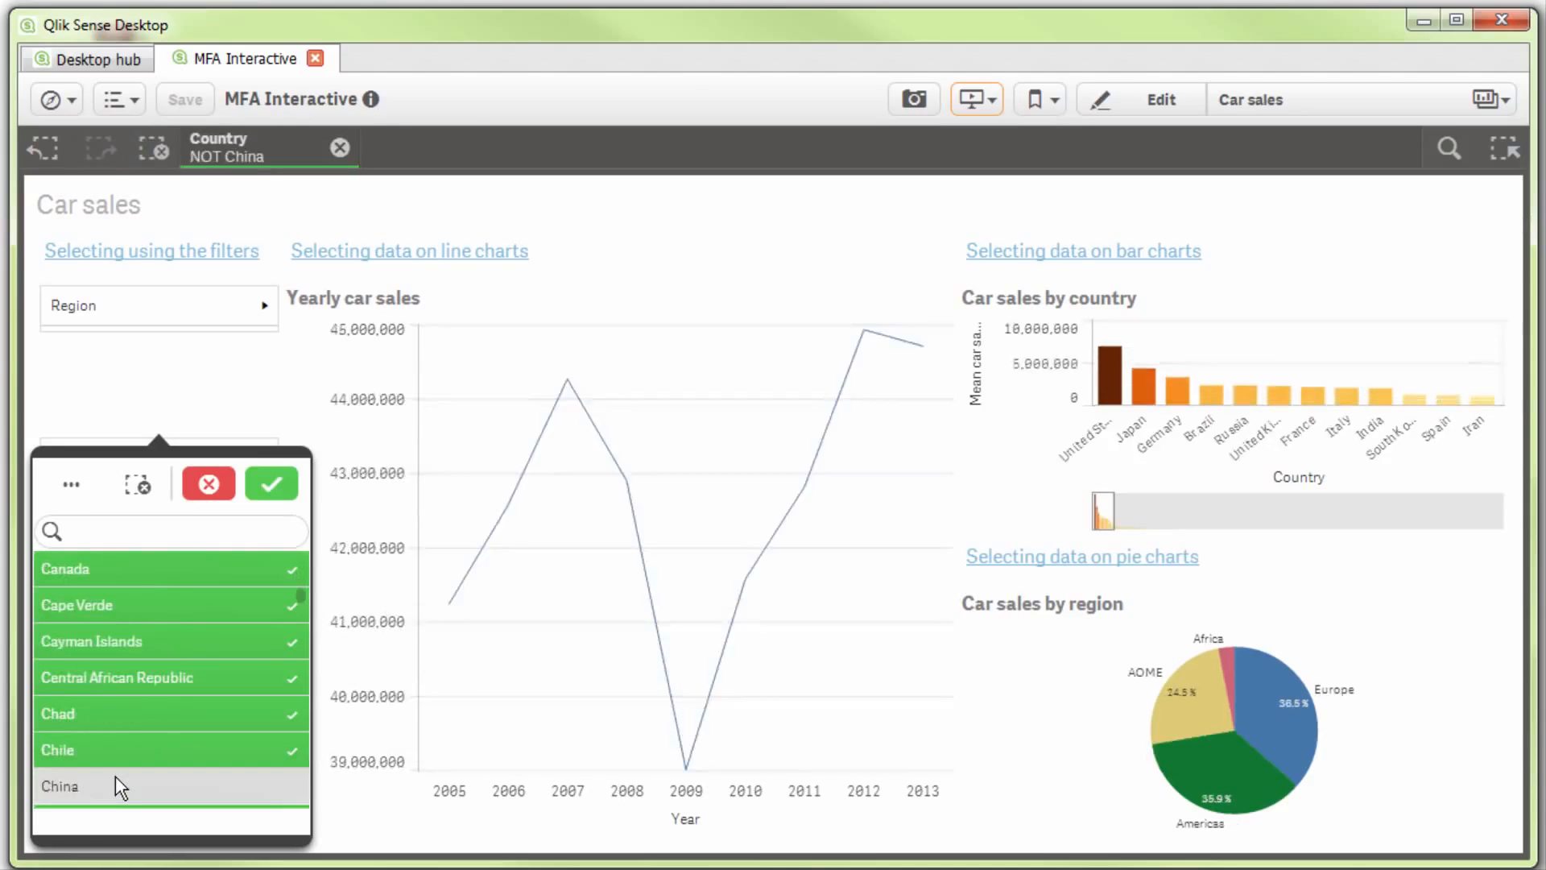
left_click(271, 484)
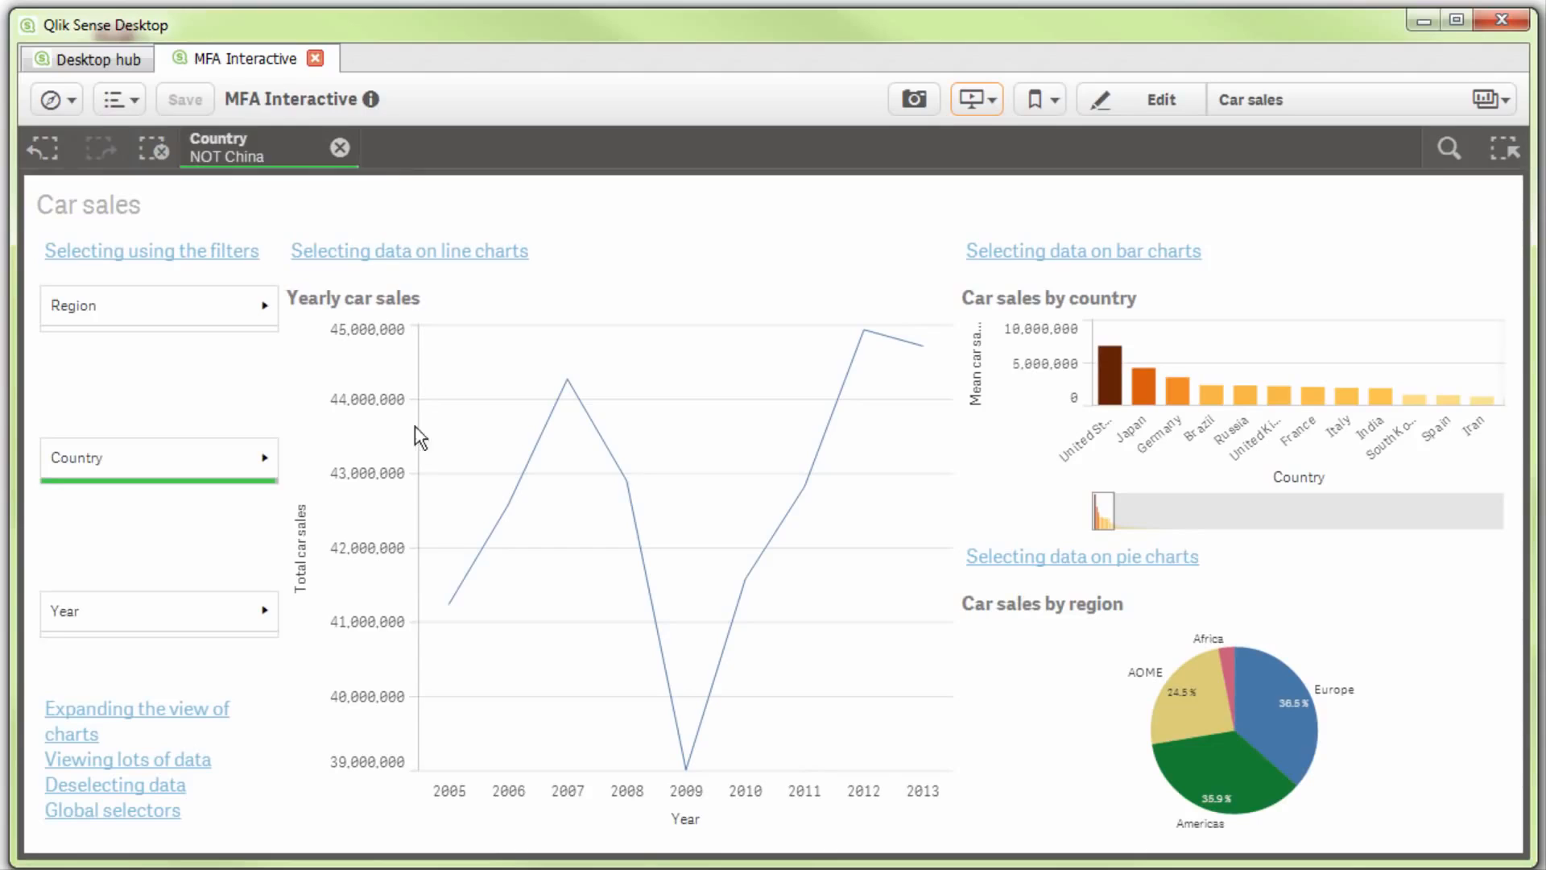
- Take a snapshot of the filtered Yearly car sales chart and place it on the right side of the first slide
left_click(913, 97)
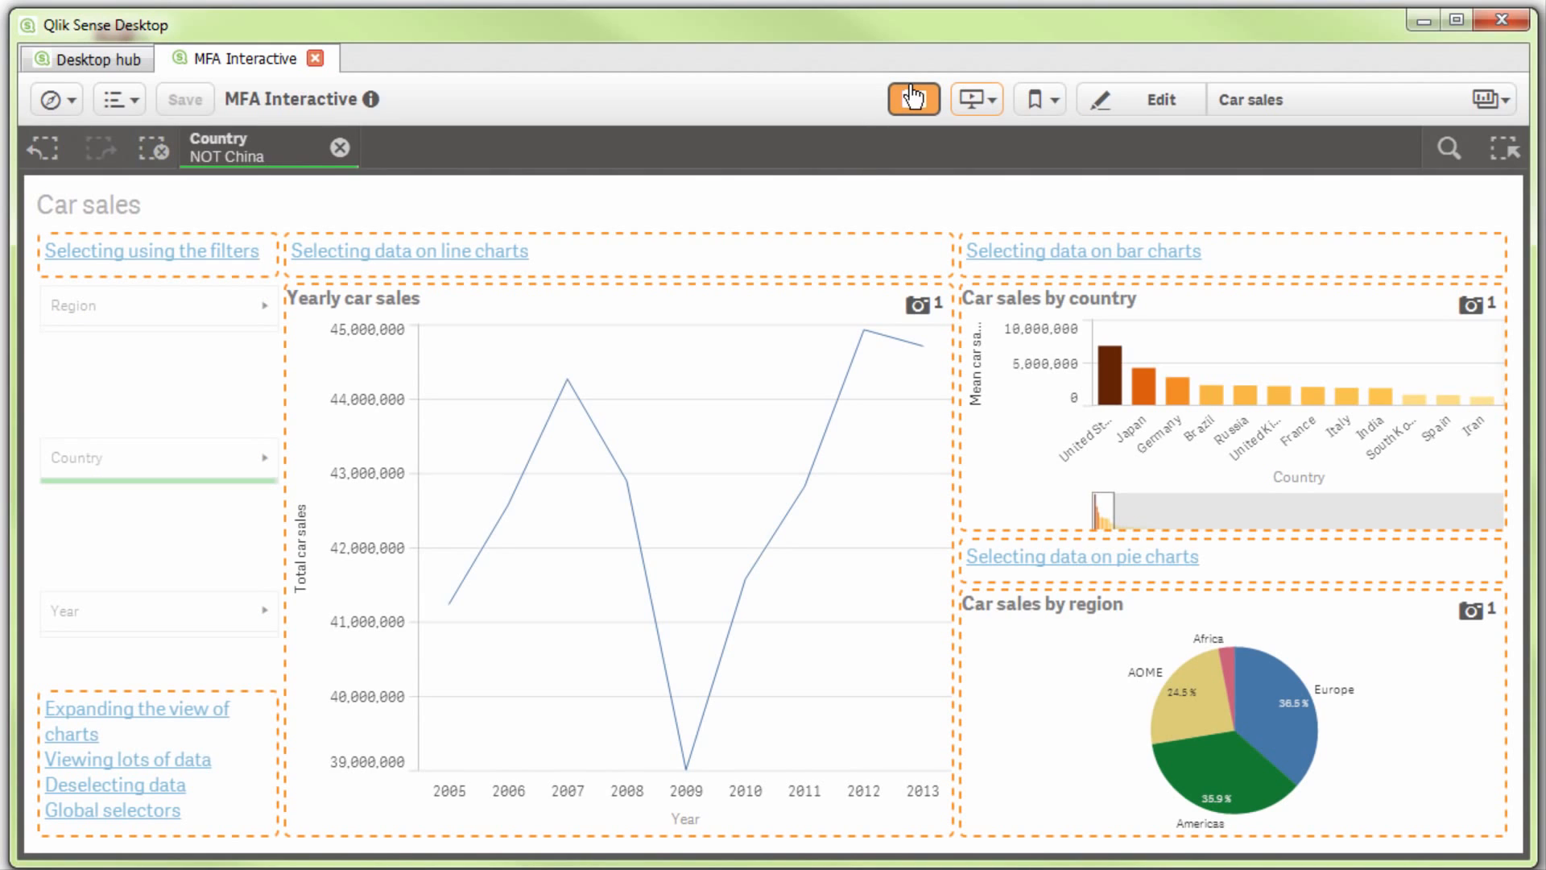
left_click(802, 387)
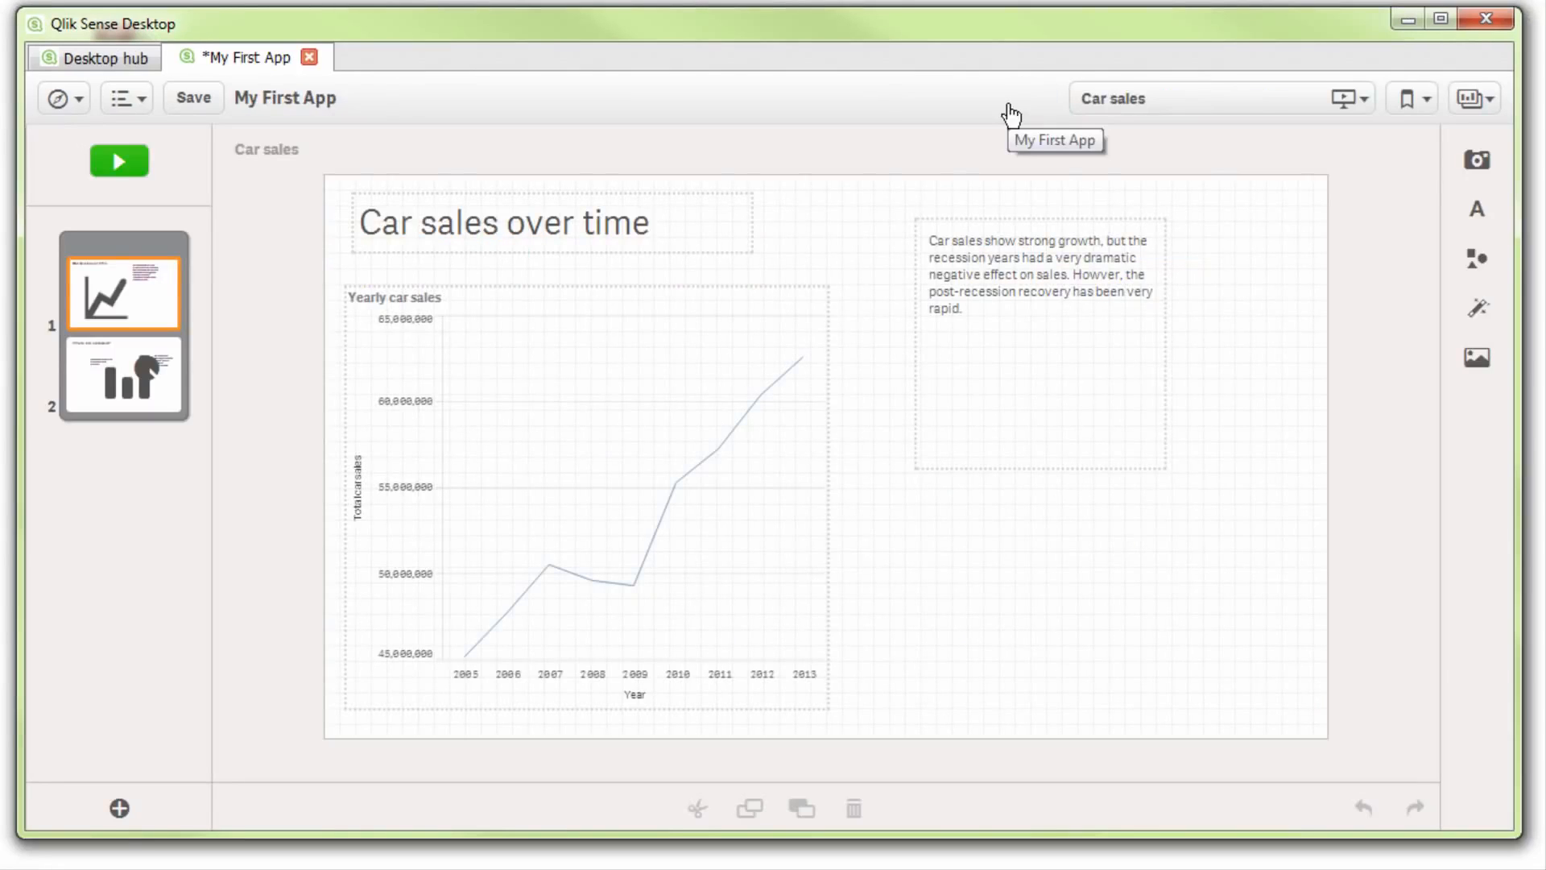
left_click(1477, 161)
left_click_drag(1356, 249, 1059, 507)
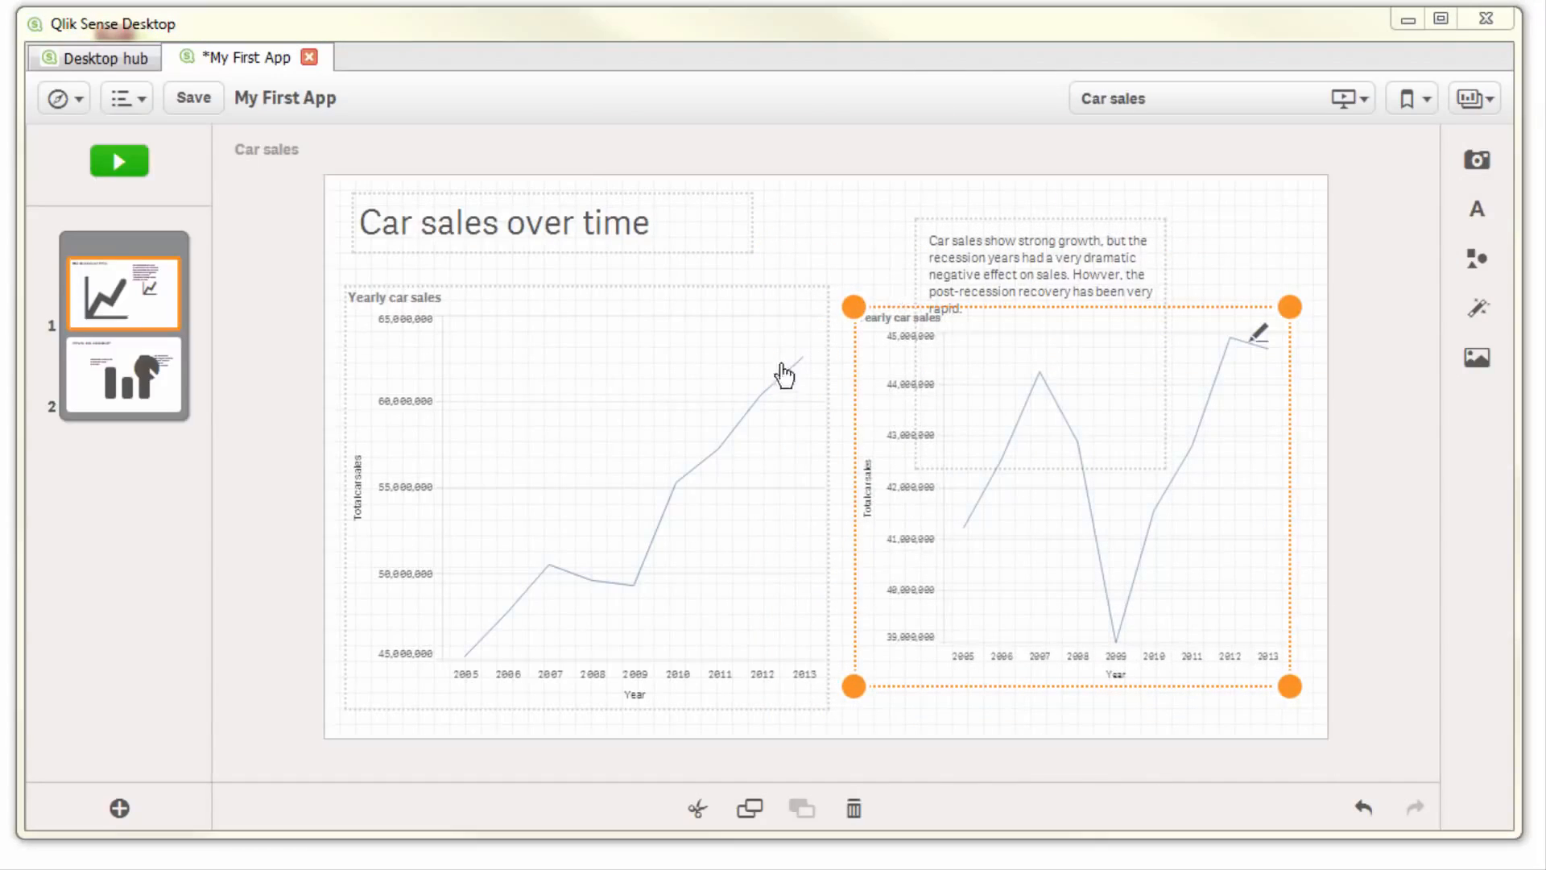
- Add the paragraph "This is the global car sales market without China - as you can see, the Chinese market has driven post recession sales." above the right chart
left_click(1478, 210)
left_click_drag(1293, 292, 1025, 242)
double_click(1013, 276)
type("This is the global car sales market without")
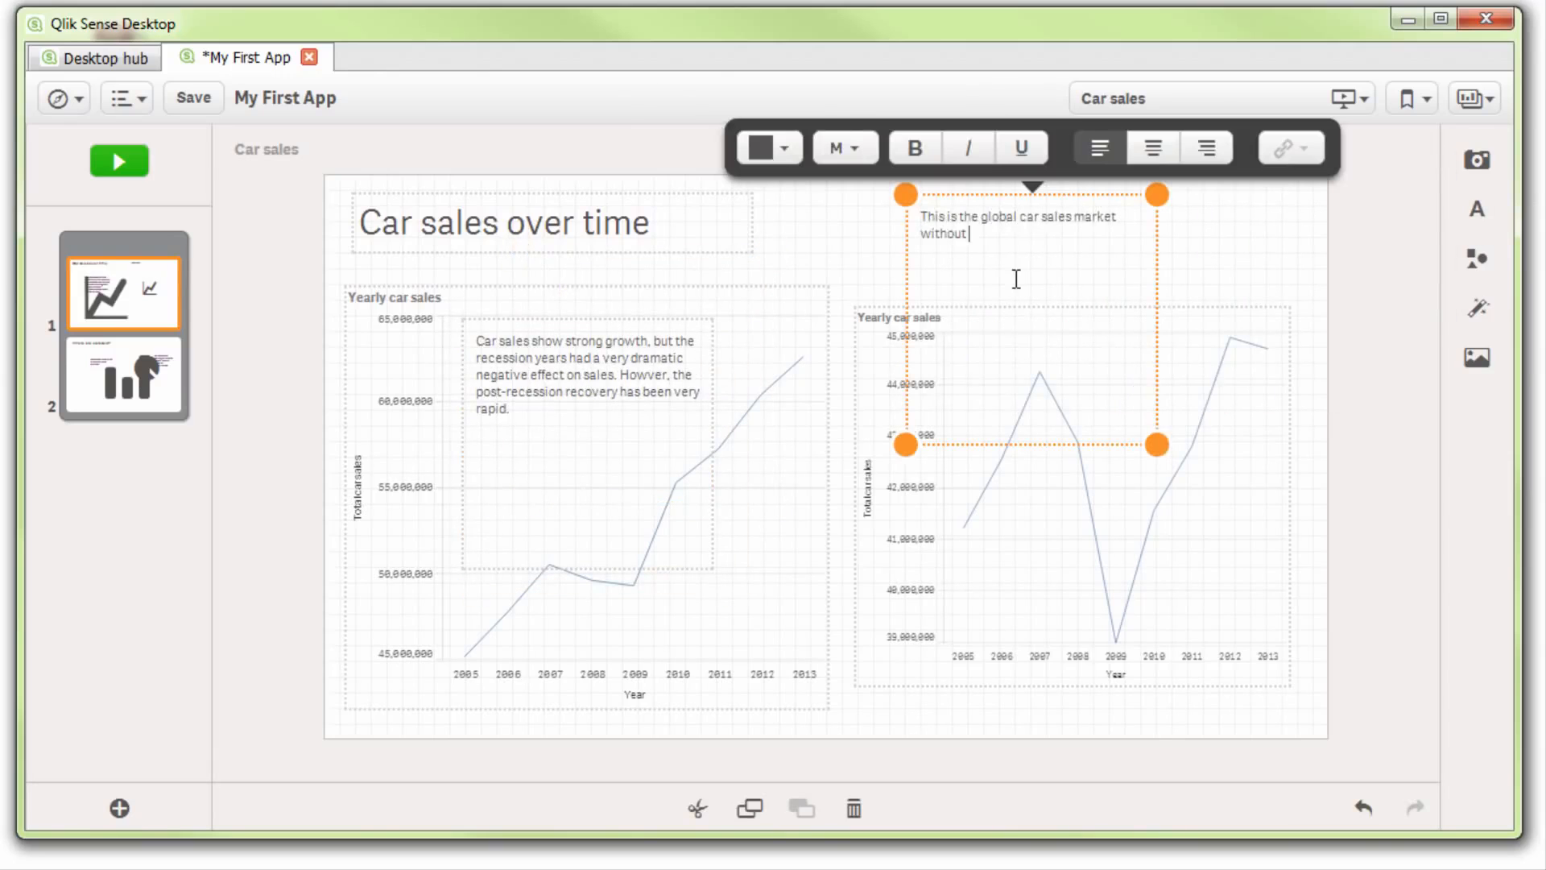
type(" China - as you can see, the Chinese market has driven post recession sales.")
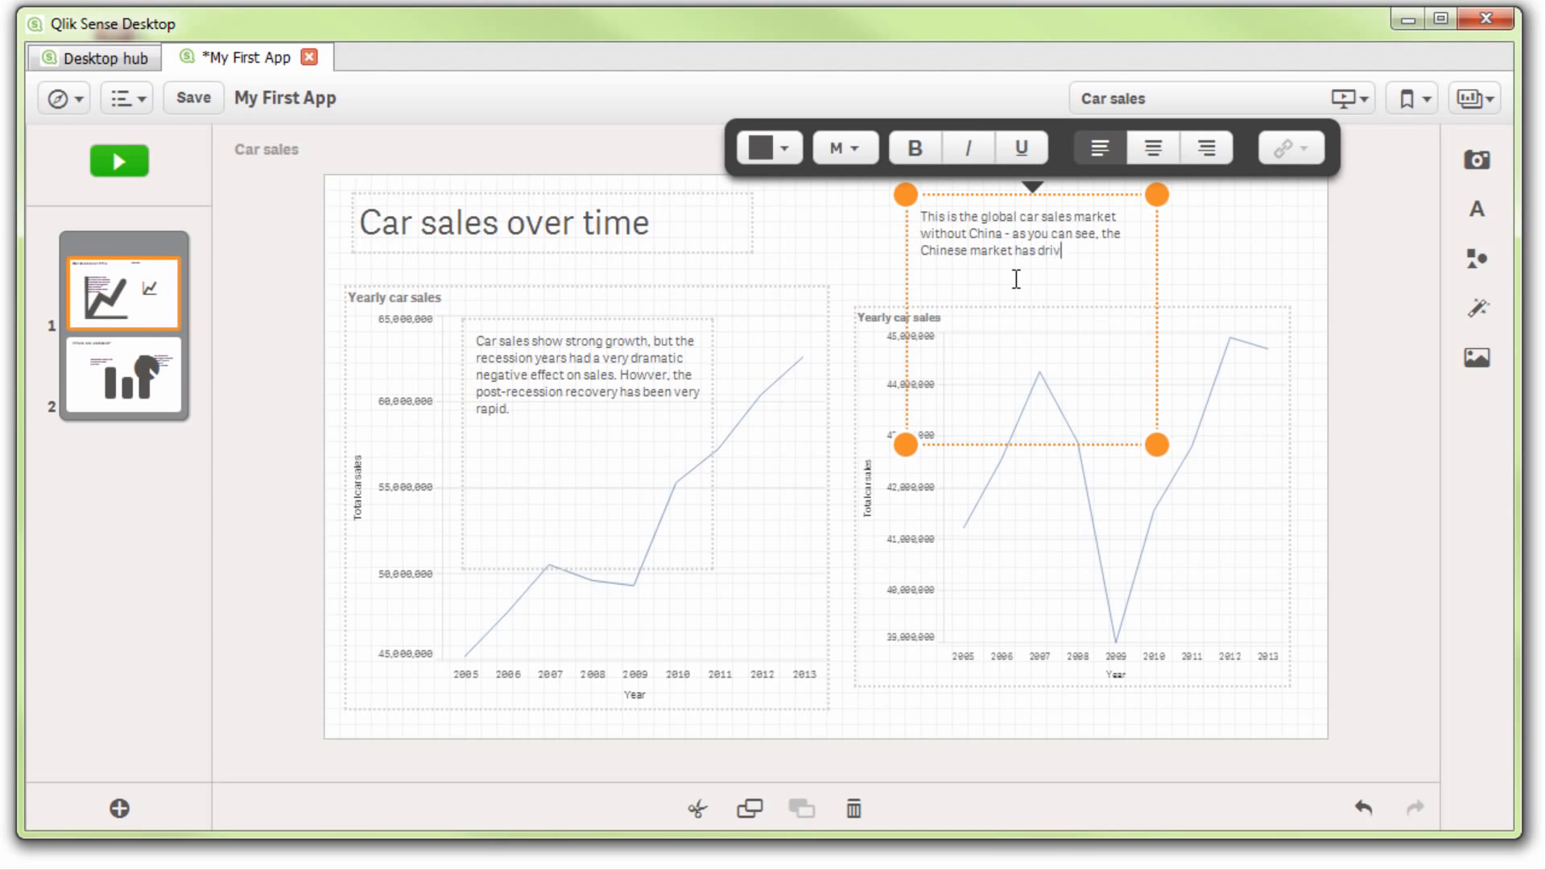
- Widen and shorten the new paragraph's box to fit its text and place it just above the right chart
left_click_drag(1158, 194, 1297, 218)
left_click_drag(906, 444, 942, 311)
left_click_drag(1132, 269, 1089, 288)
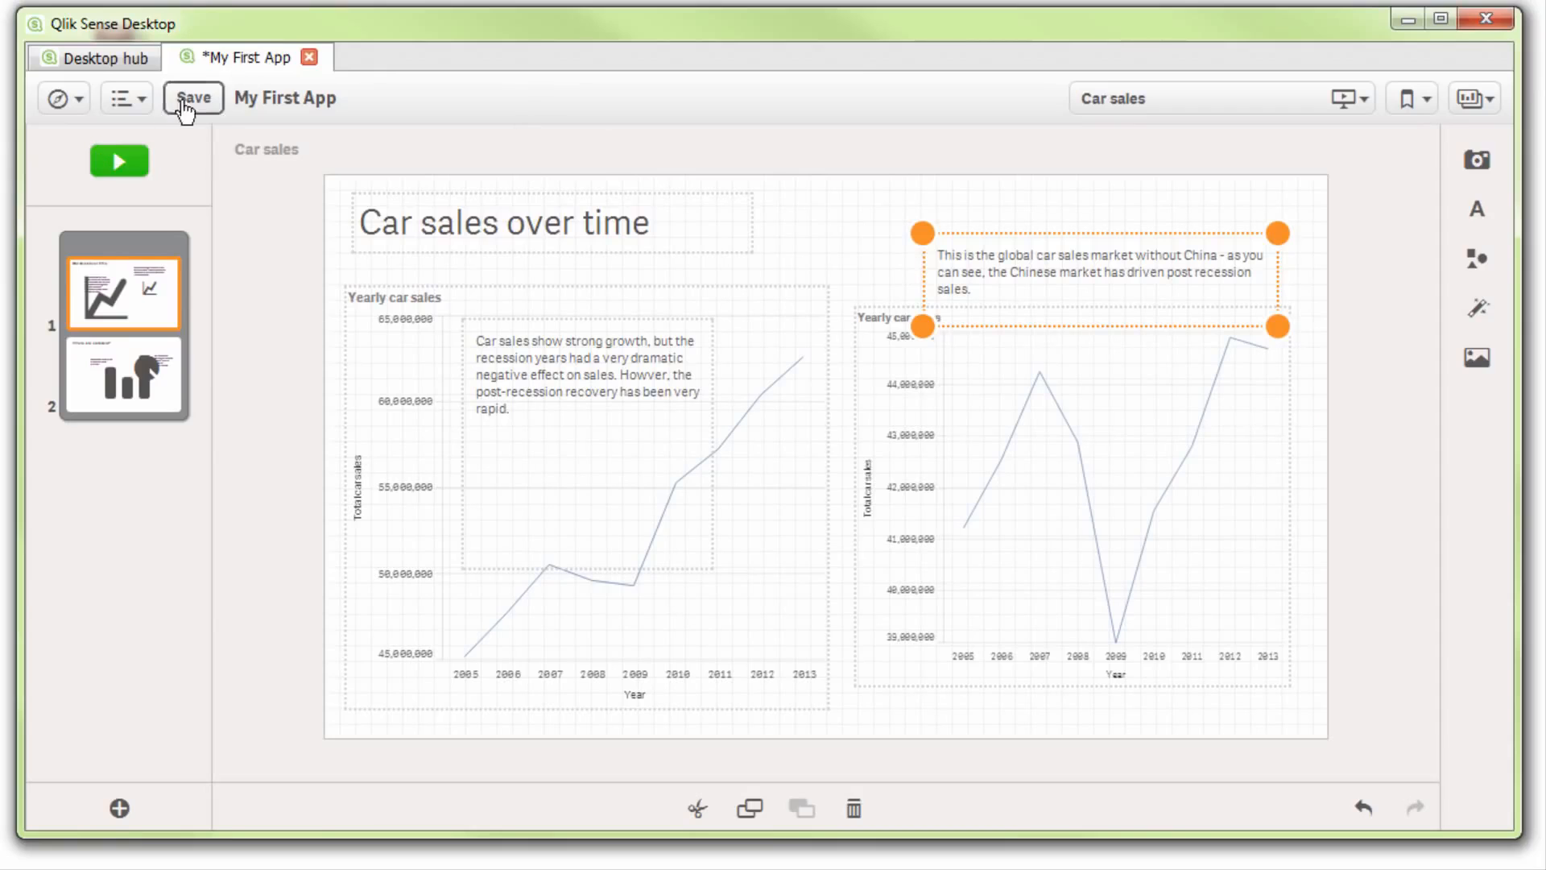
- Save the app and play the updated story, moving to the second slide and back to the first
left_click(194, 98)
left_click(119, 162)
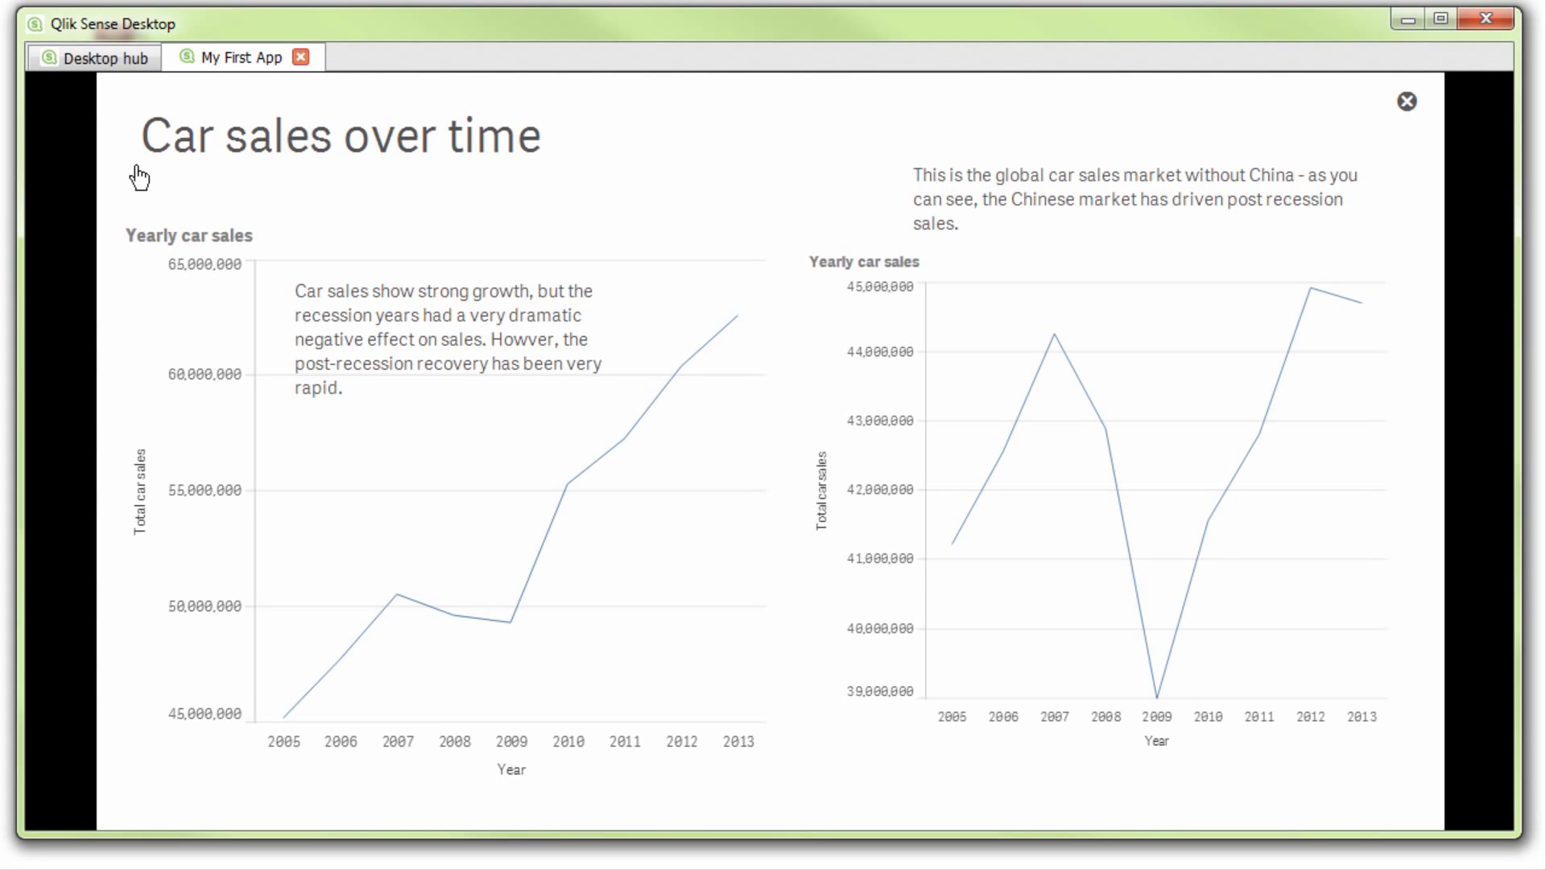
key("Right")
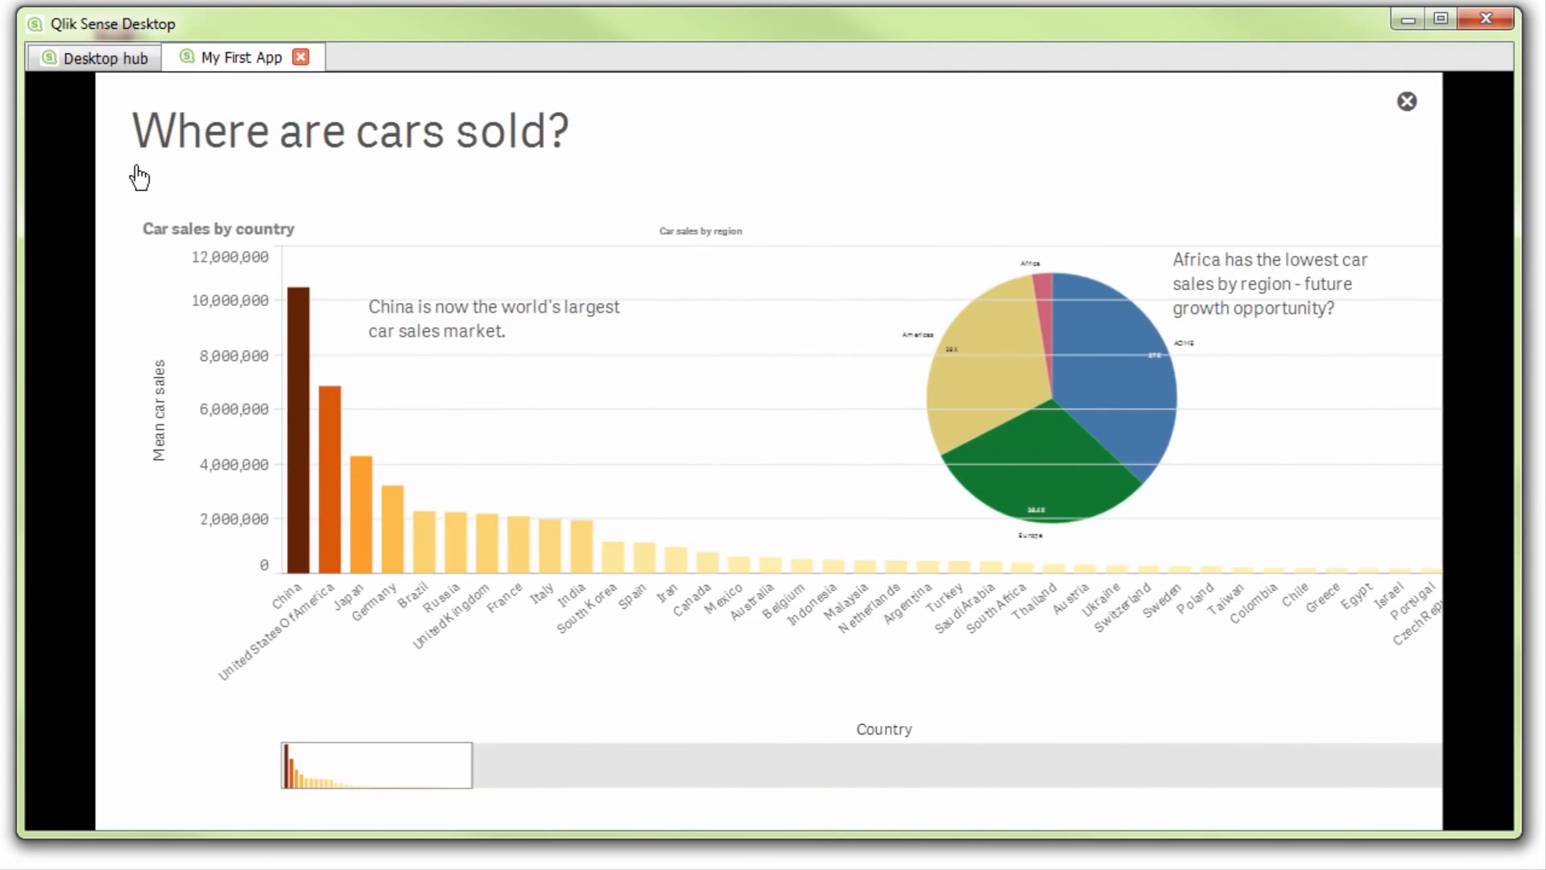
key("Left")
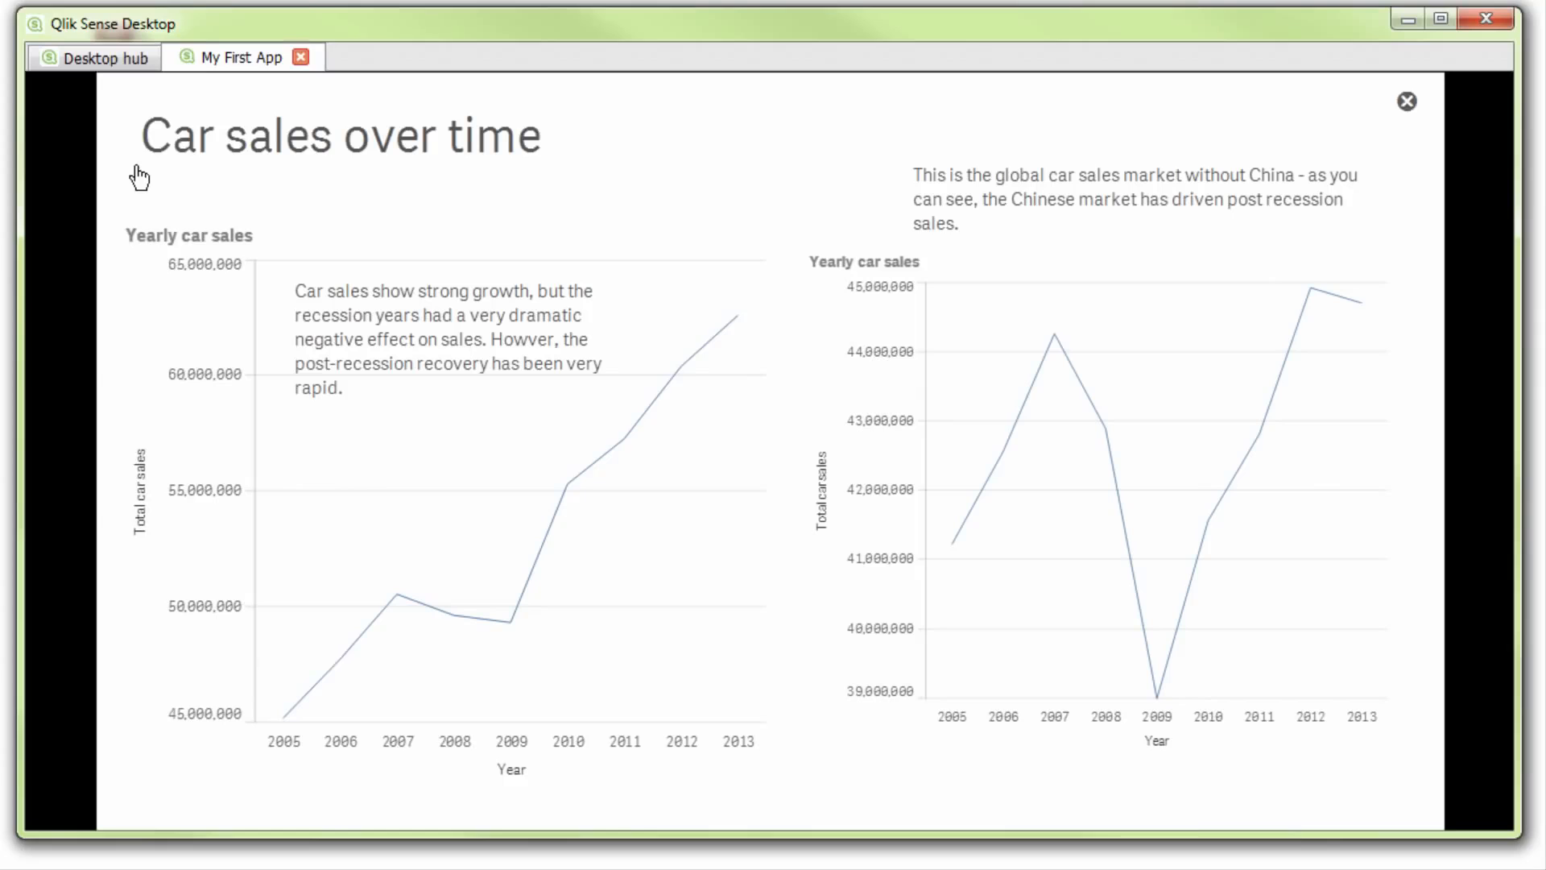